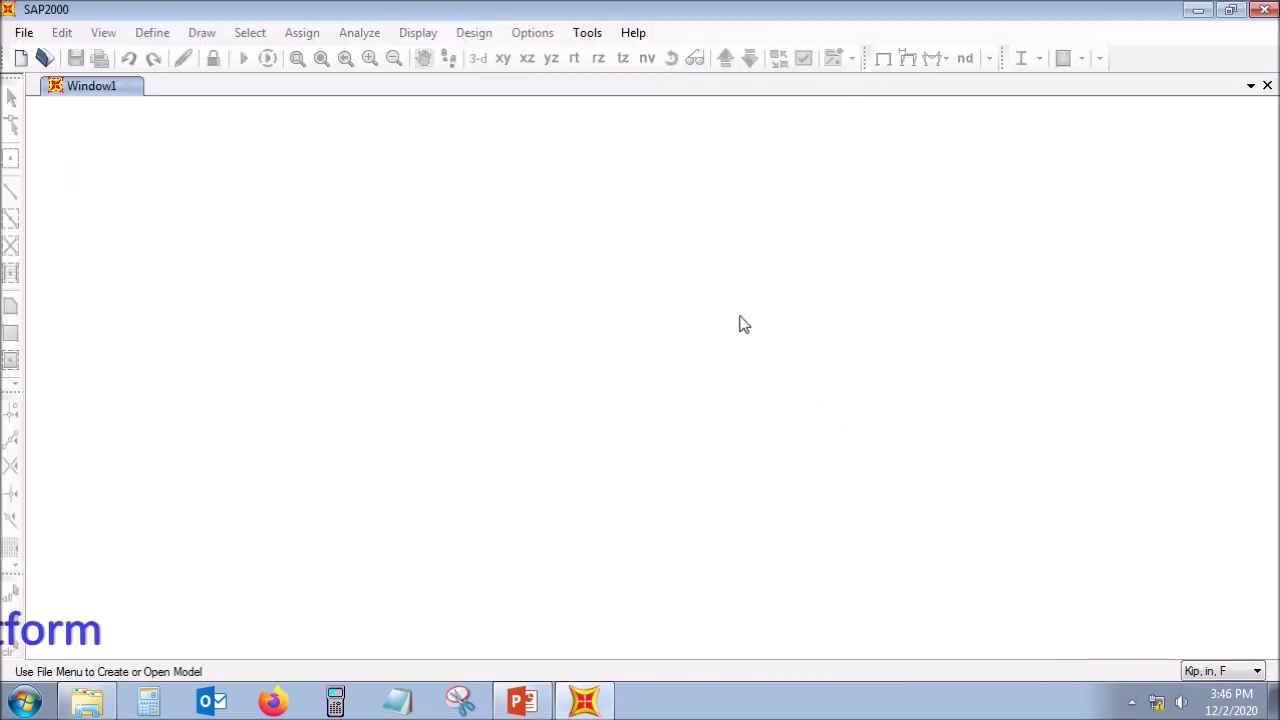
Step: Start a blank new model and close the second 3-D view so only one remains
{"action": "left_click", "coordinate": [20, 57]}
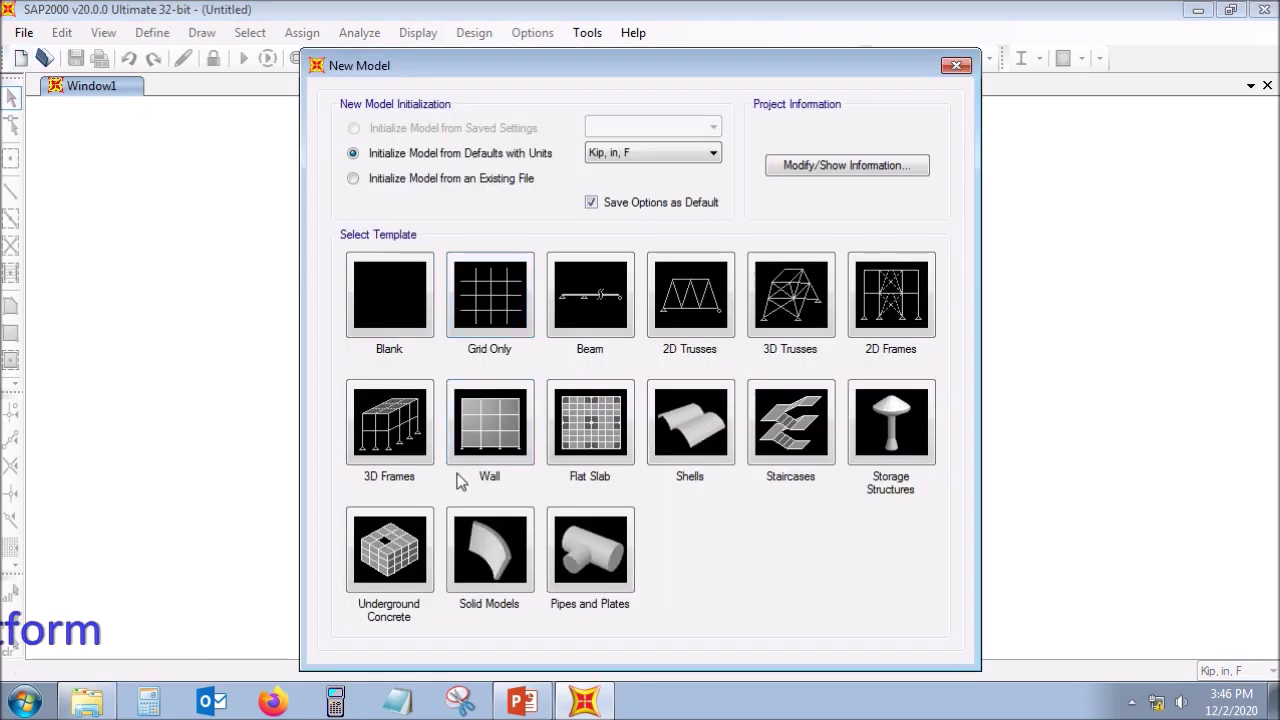
{"action": "left_click", "coordinate": [397, 306]}
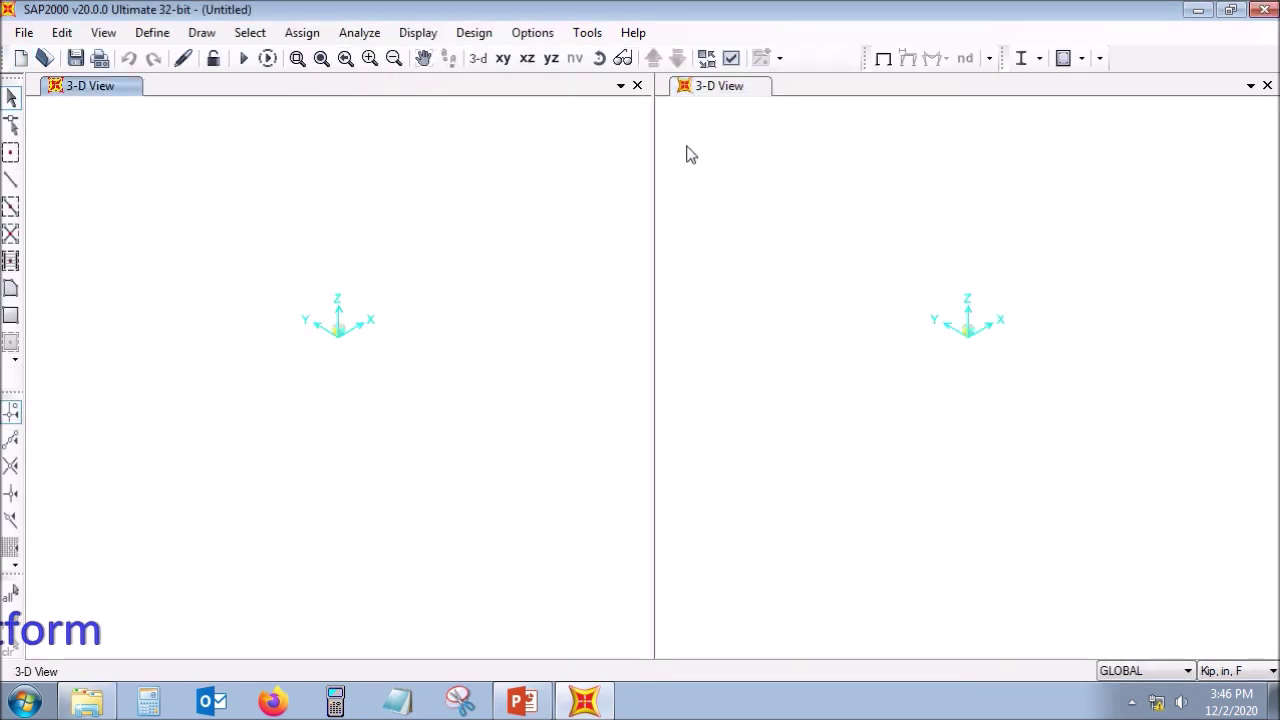
{"action": "left_click", "coordinate": [1267, 85]}
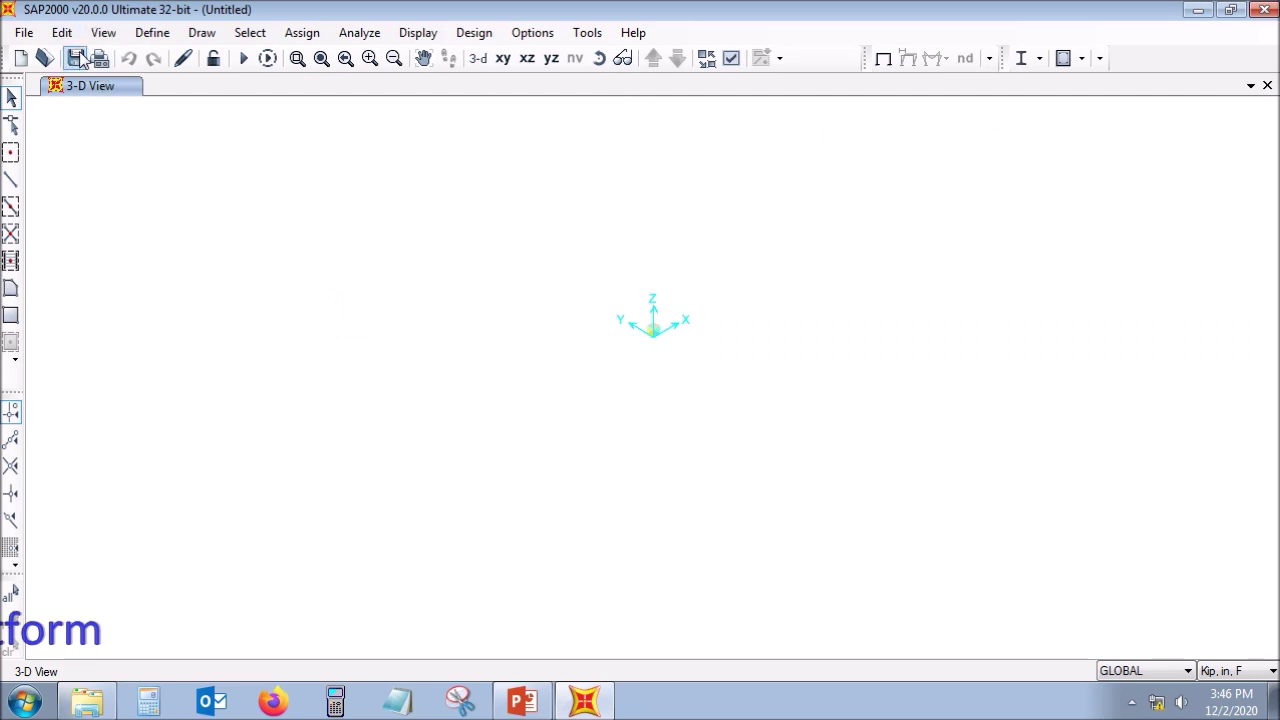
Step: Add a concrete material with f'c 3000 psi (3000Psi) and open its property data
{"action": "left_click", "coordinate": [141, 36]}
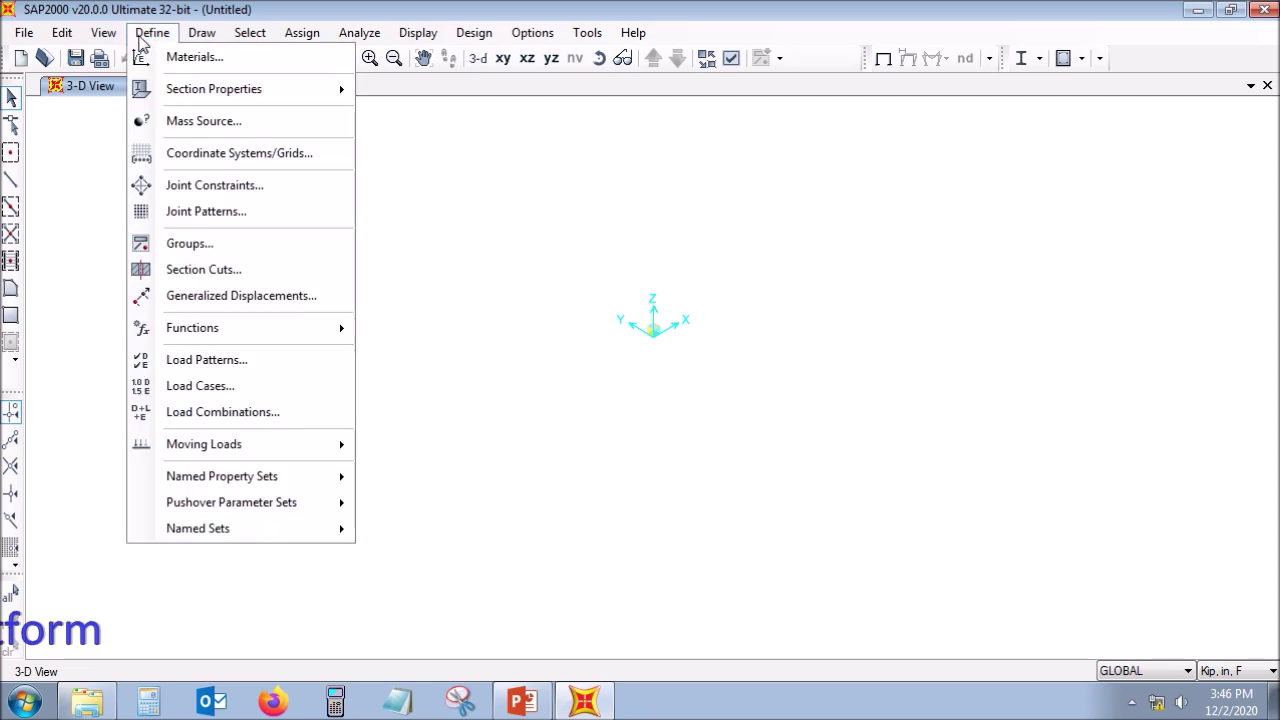
{"action": "left_click", "coordinate": [213, 60]}
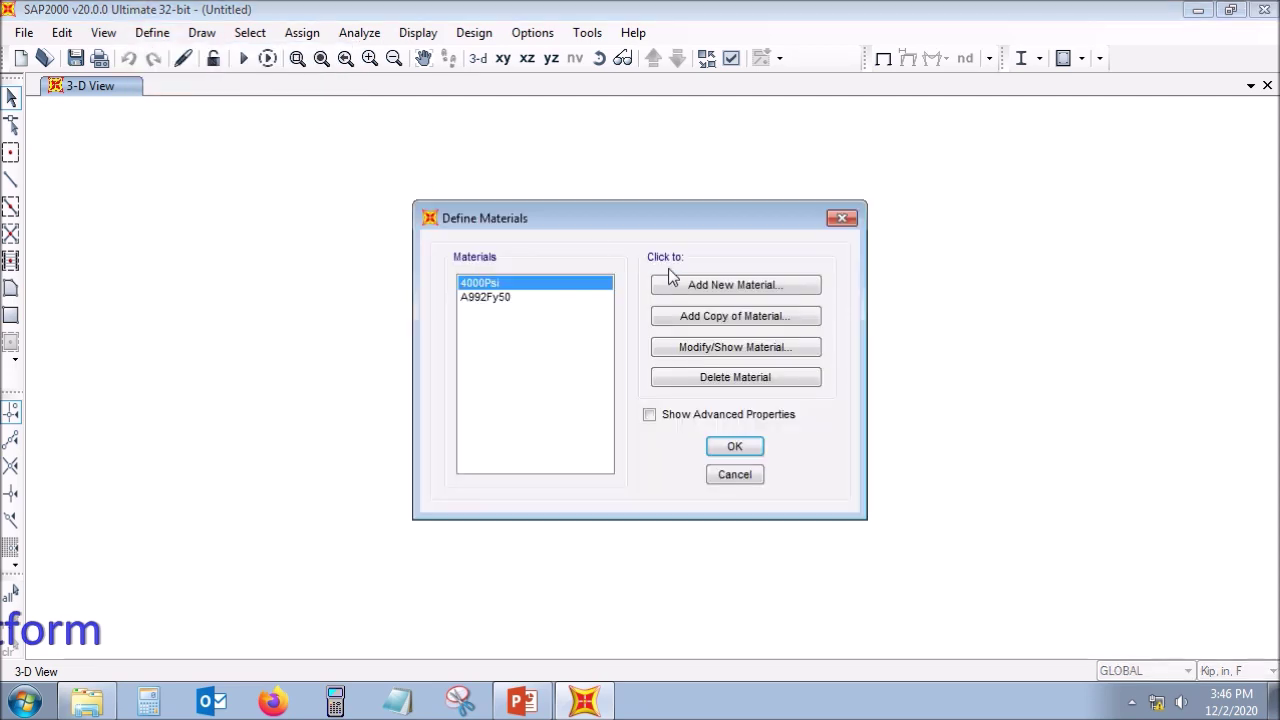
{"action": "left_click", "coordinate": [714, 287]}
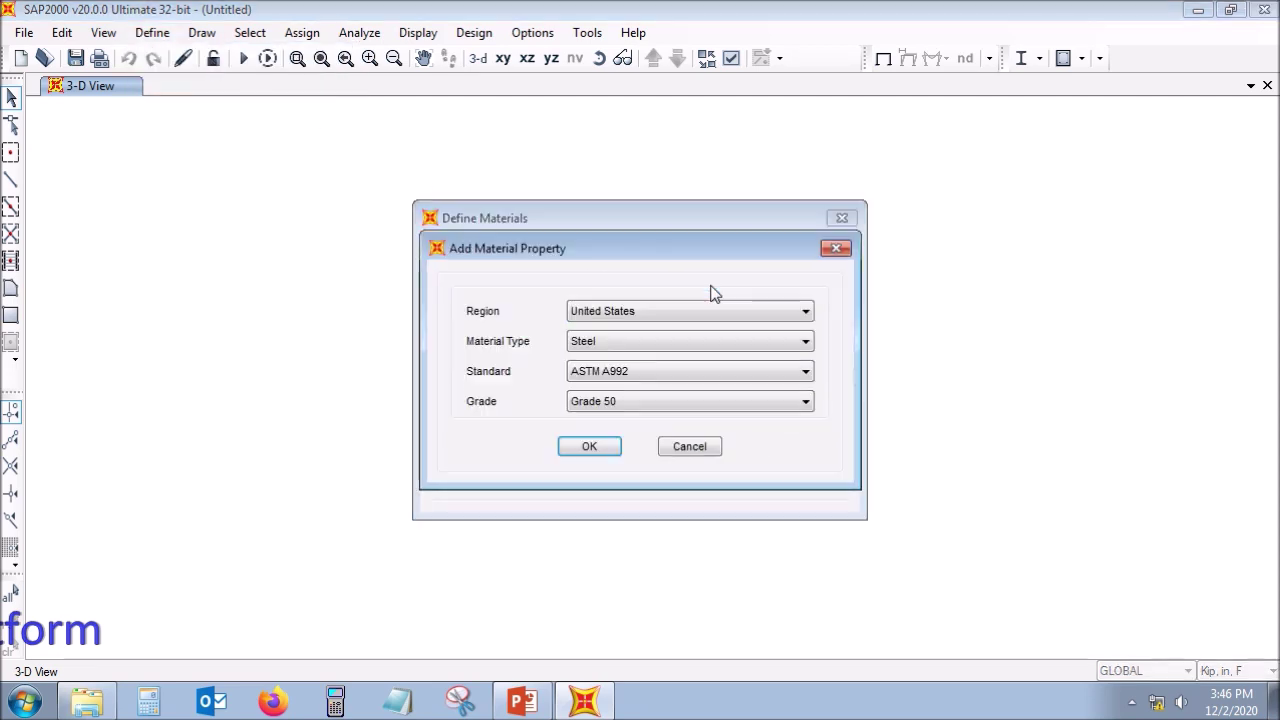
{"action": "left_click", "coordinate": [670, 341]}
{"action": "left_click", "coordinate": [667, 372]}
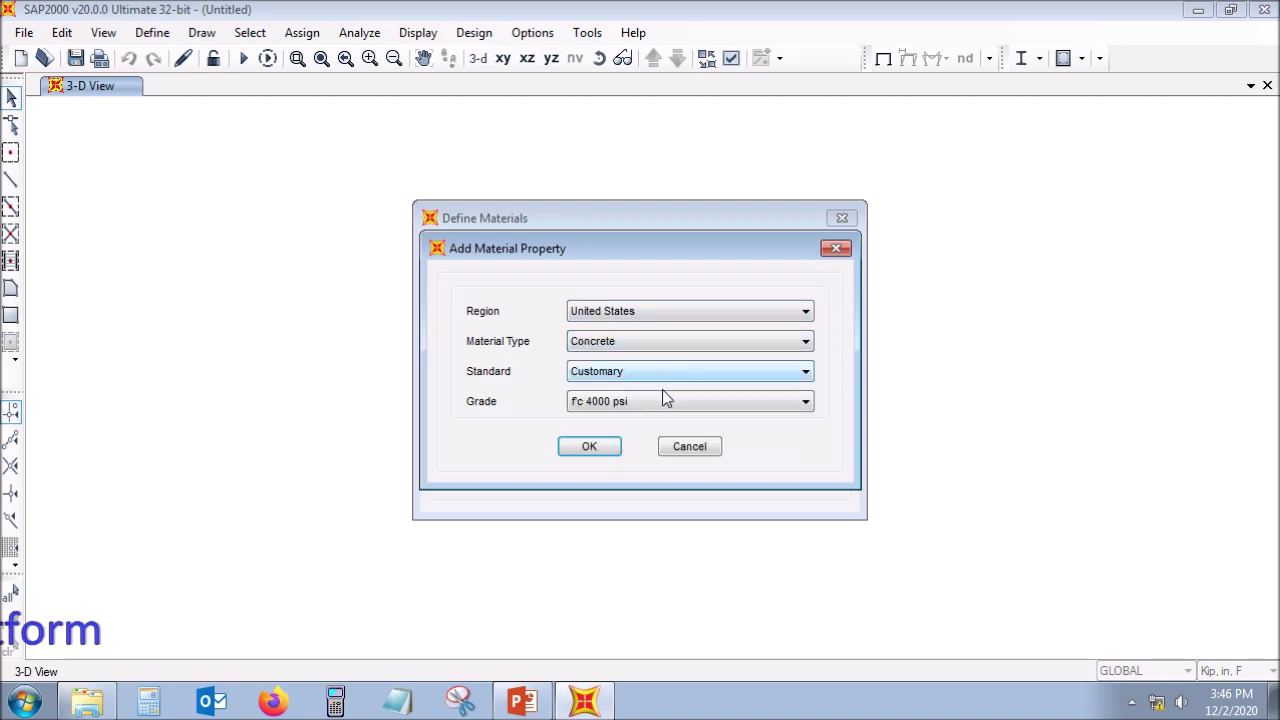
{"action": "left_click", "coordinate": [659, 398]}
{"action": "left_click", "coordinate": [658, 420]}
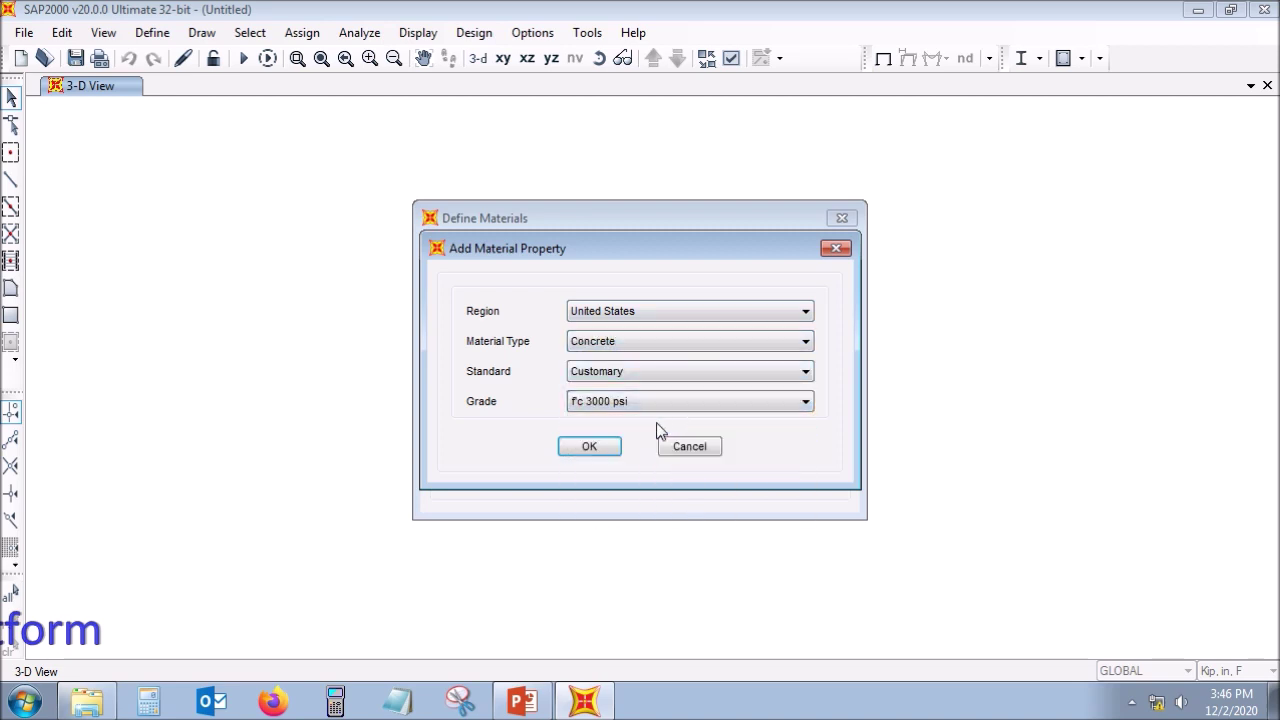
{"action": "left_click", "coordinate": [595, 447]}
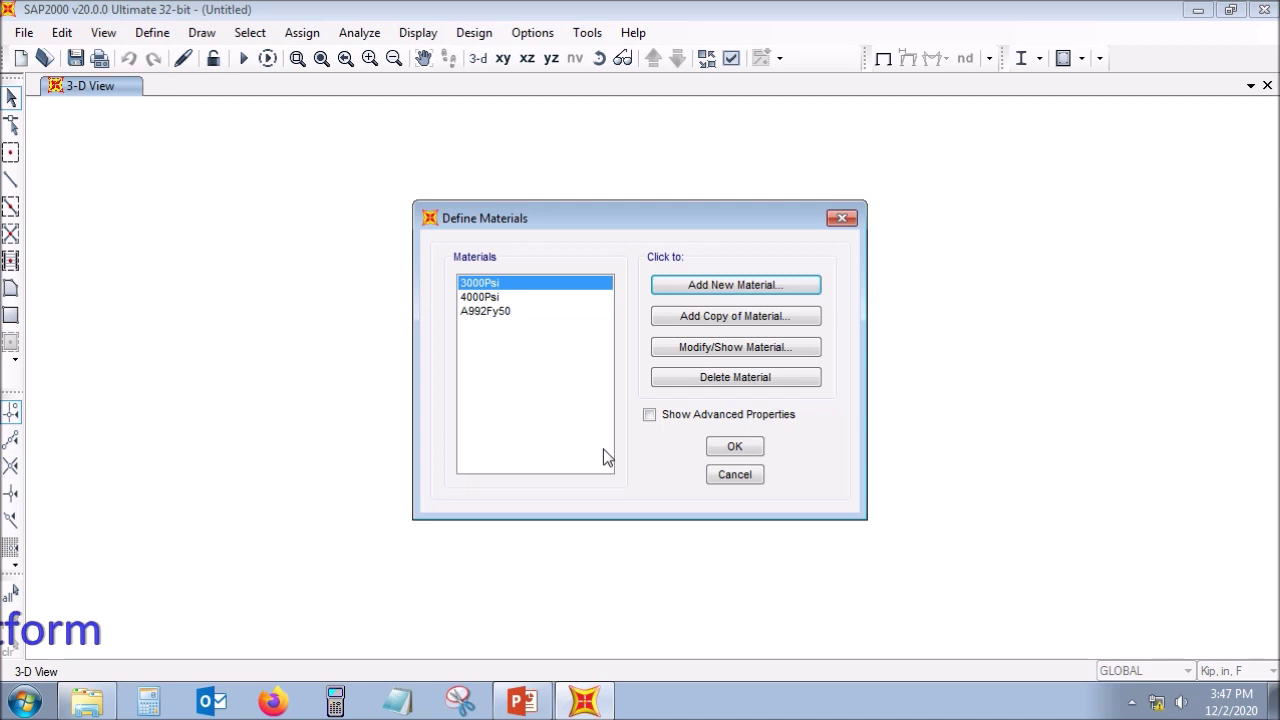
{"action": "left_click", "coordinate": [711, 350]}
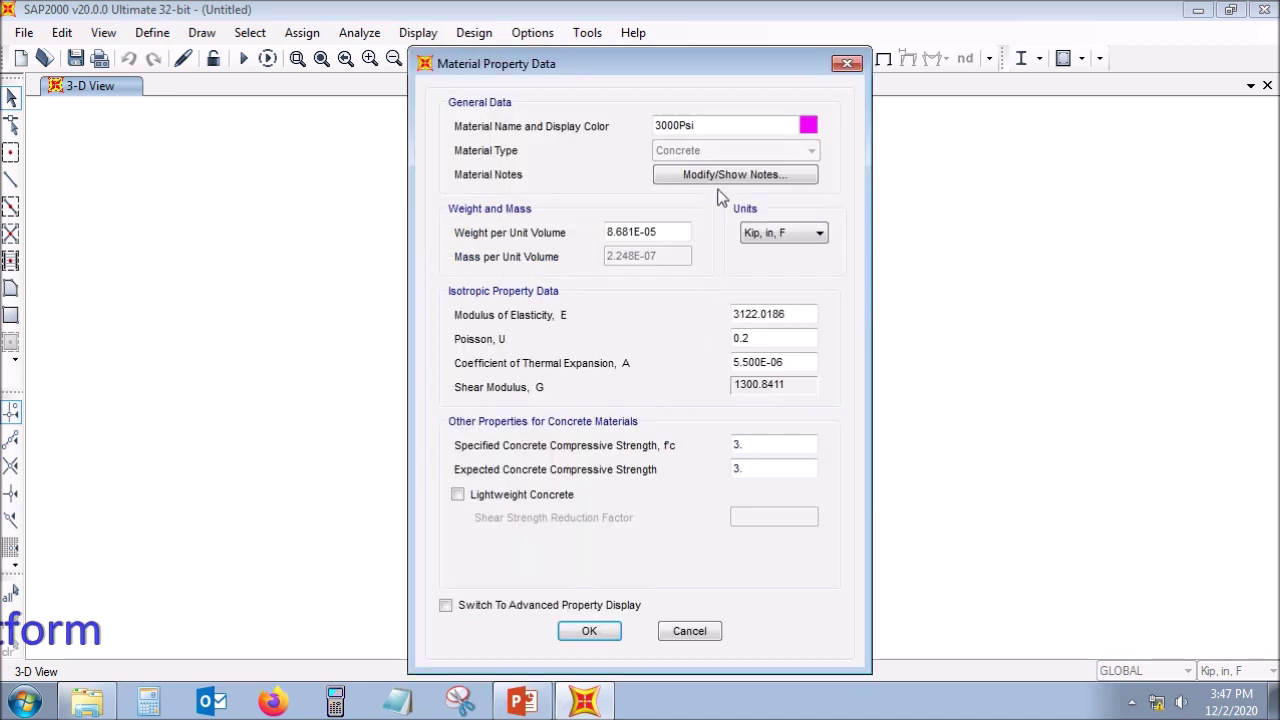
Step: Show 3000Psi's advanced properties, select the 3122.0186 modulus, and launch the fx-9860 emulator
{"action": "left_click", "coordinate": [587, 607]}
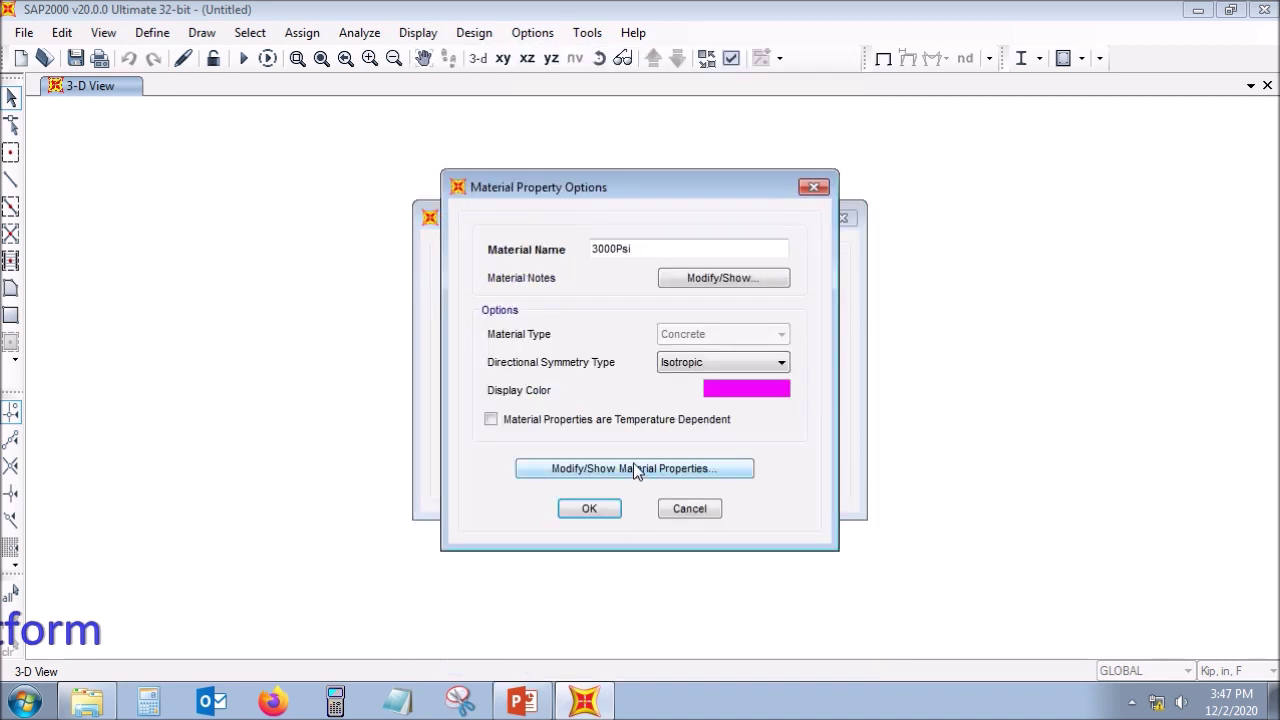
{"action": "left_click", "coordinate": [633, 468]}
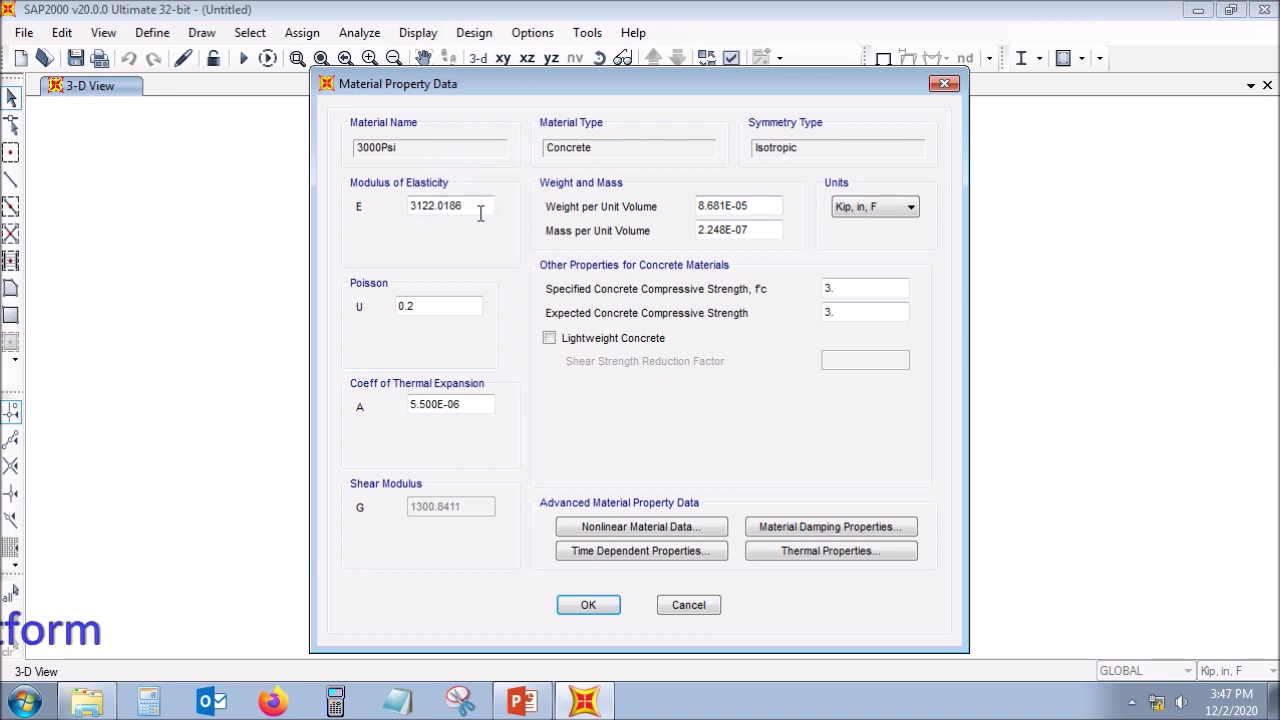
{"action": "left_click_drag", "start_coordinate": [456, 213], "coordinate": [418, 213]}
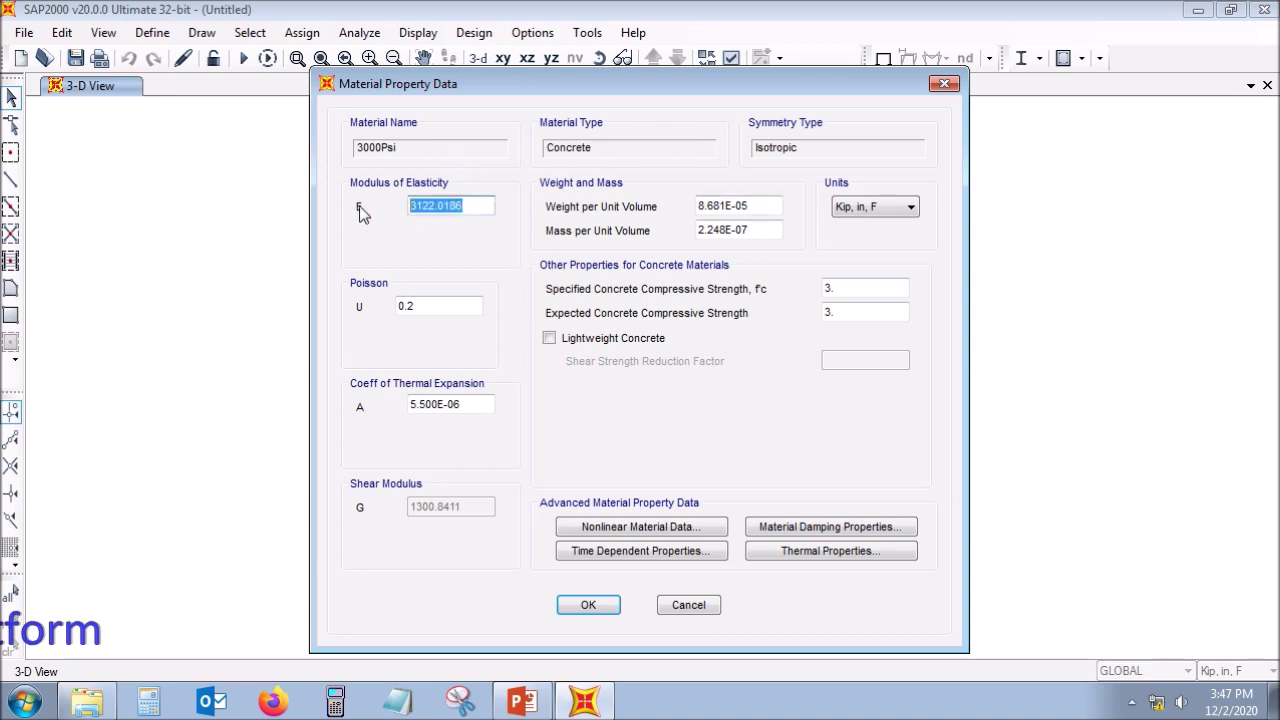
{"action": "left_click", "coordinate": [360, 695]}
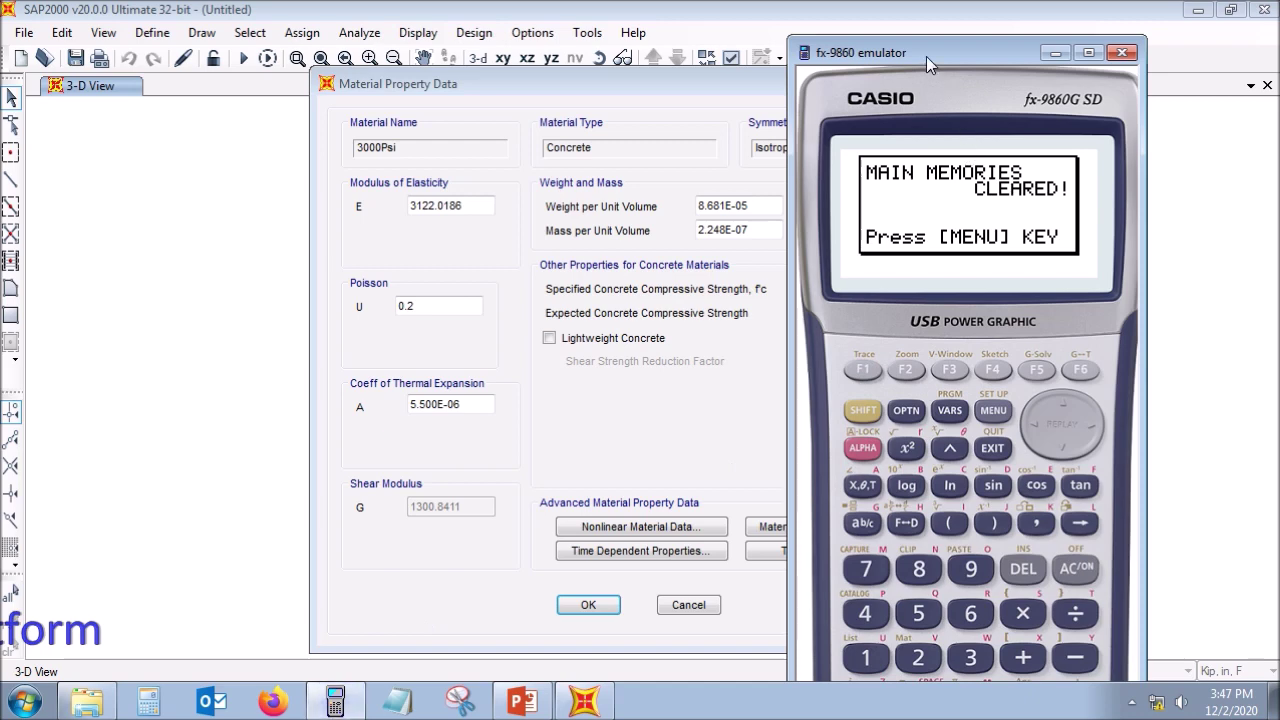
Step: Put the emulator in RUN-MAT mode and try a root expression with 57000 and 3000
{"action": "left_click_drag", "start_coordinate": [926, 56], "coordinate": [190, 21]}
{"action": "left_click", "coordinate": [258, 376]}
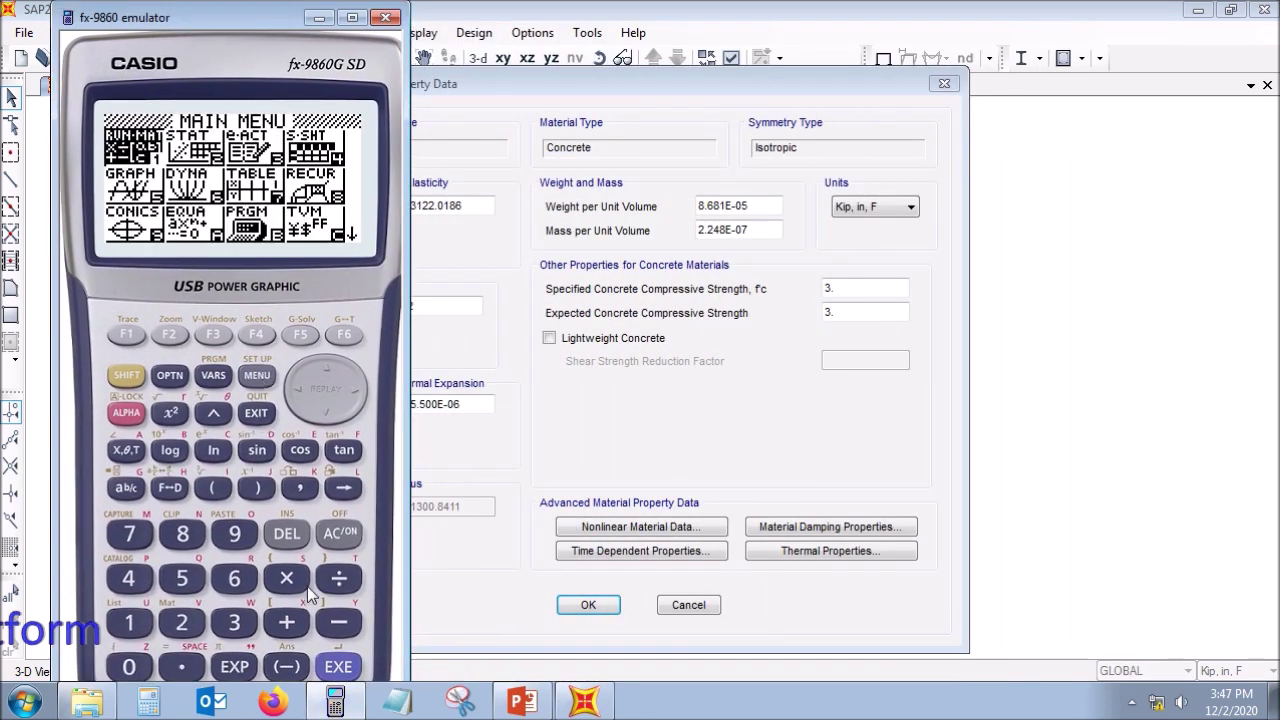
{"action": "left_click", "coordinate": [340, 672]}
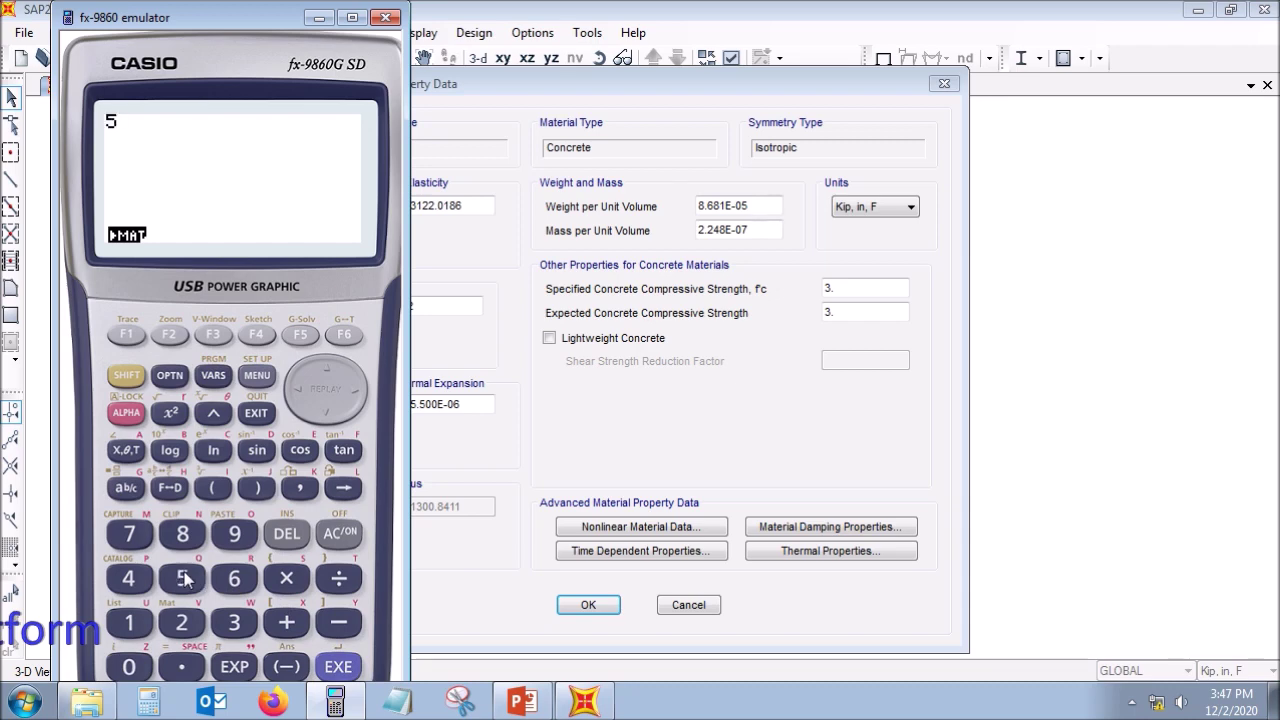
{"action": "type", "text": "57000"}
{"action": "left_click", "coordinate": [127, 383]}
{"action": "left_click", "coordinate": [213, 413]}
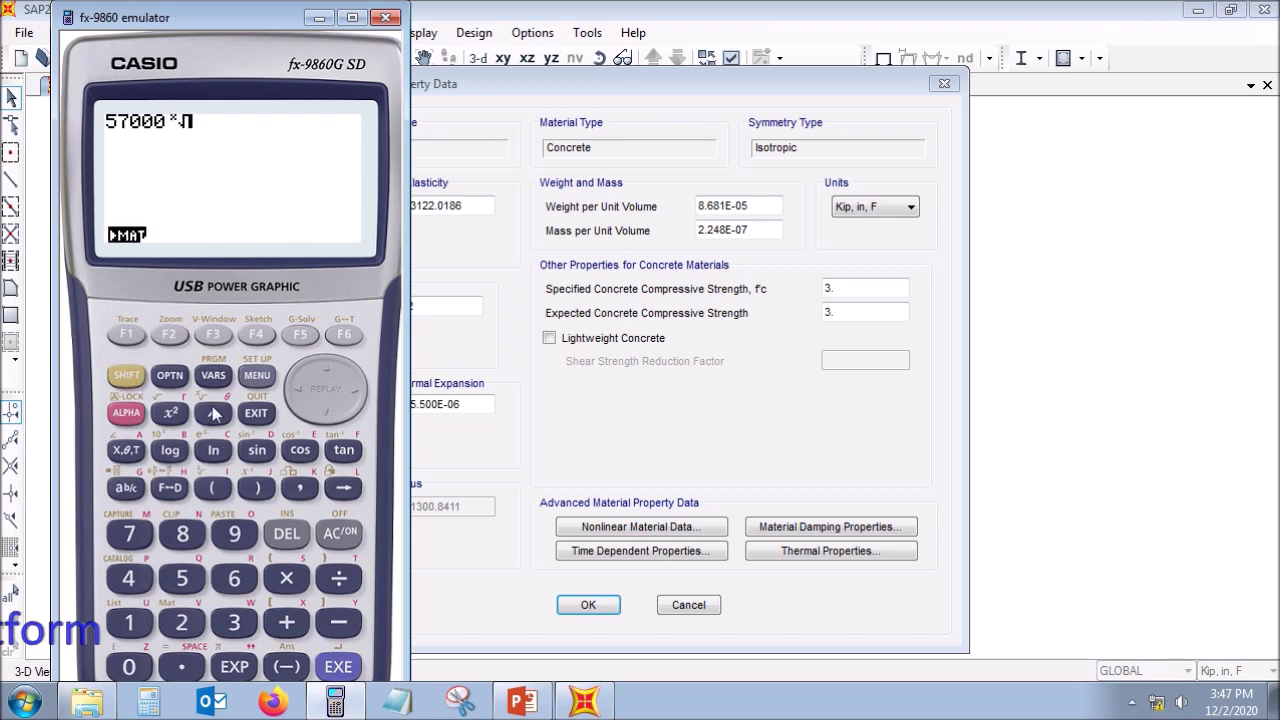
{"action": "type", "text": "3000"}
{"action": "left_click", "coordinate": [338, 666]}
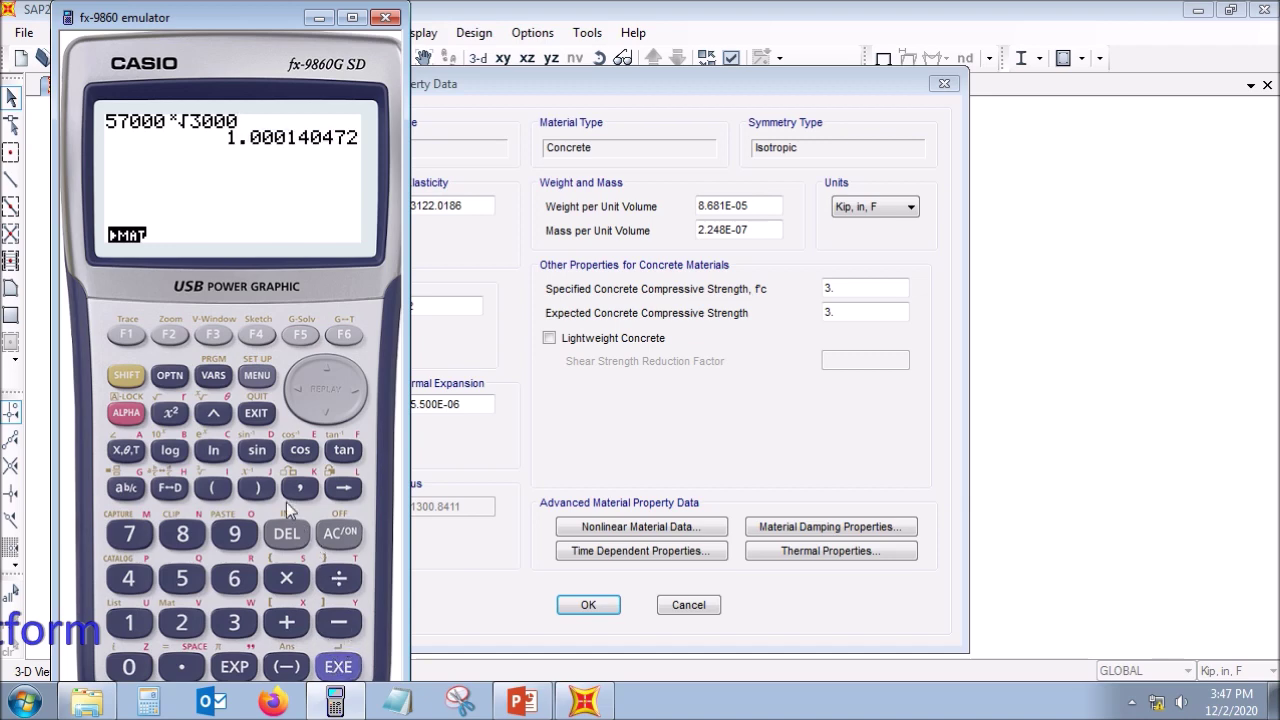
Step: Compute 57000×(3000)^0.5 ÷ 1000 = 3122.018578, matching the modulus, and move the calculator aside
{"action": "left_click", "coordinate": [338, 535]}
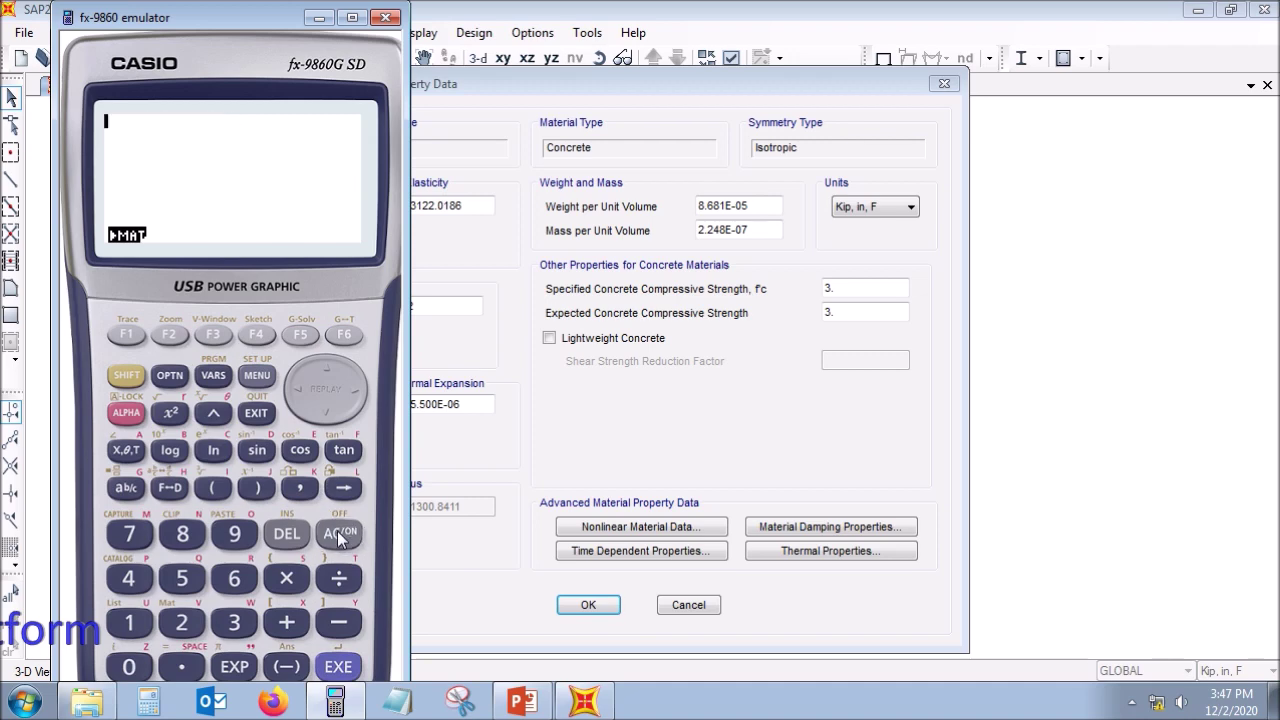
{"action": "type", "text": "57000"}
{"action": "left_click", "coordinate": [291, 587]}
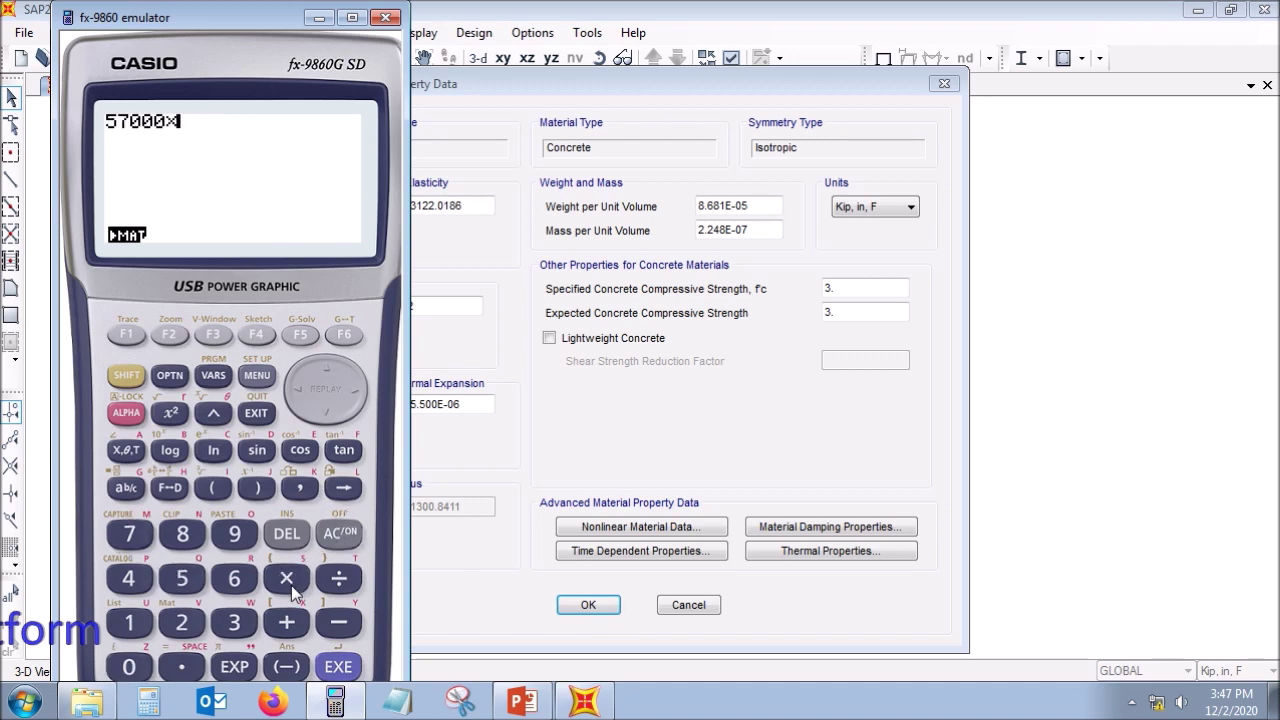
{"action": "left_click", "coordinate": [219, 493]}
{"action": "type", "text": "3000)"}
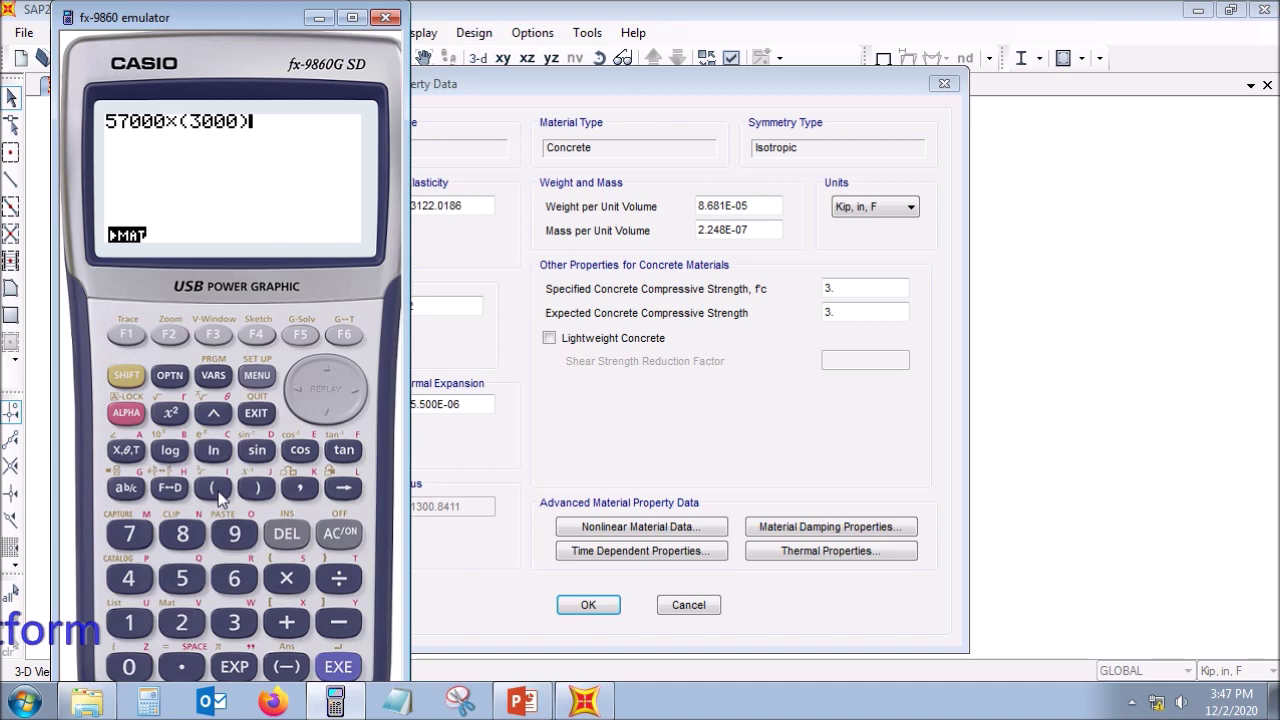
{"action": "left_click", "coordinate": [215, 415]}
{"action": "type", "text": "0.5"}
{"action": "key", "text": "Return"}
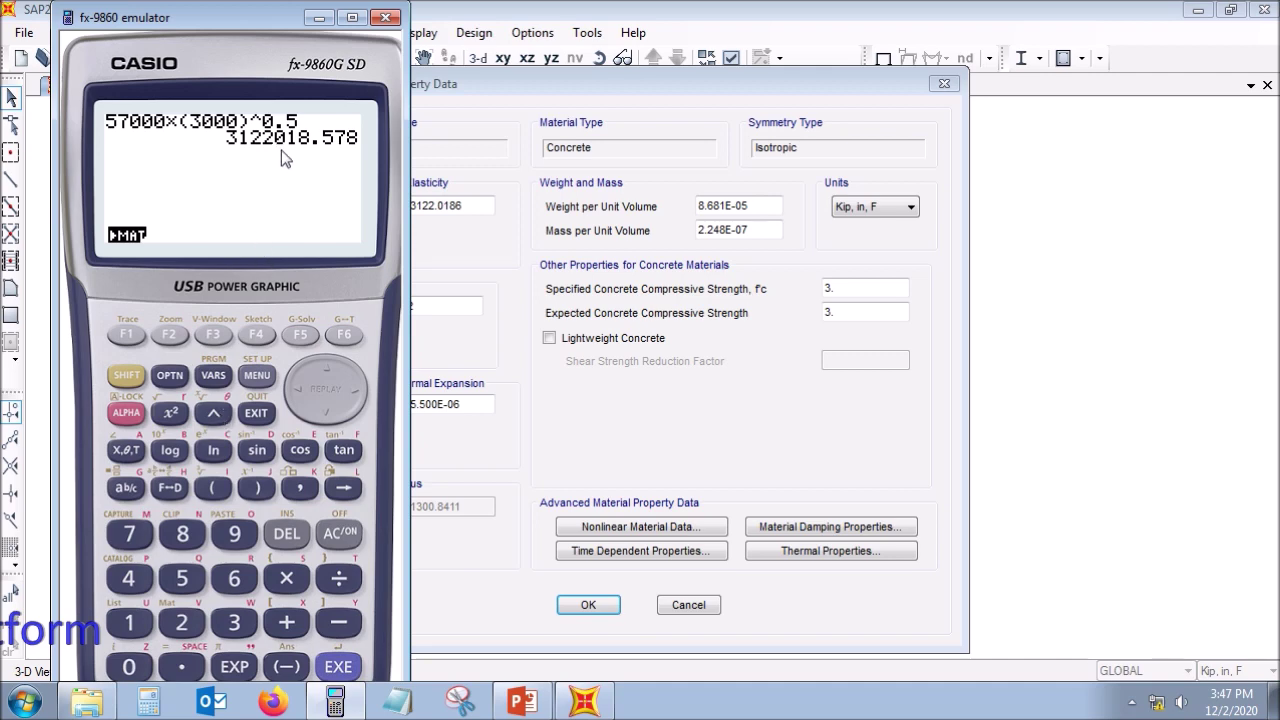
{"action": "type", "text": "/1000"}
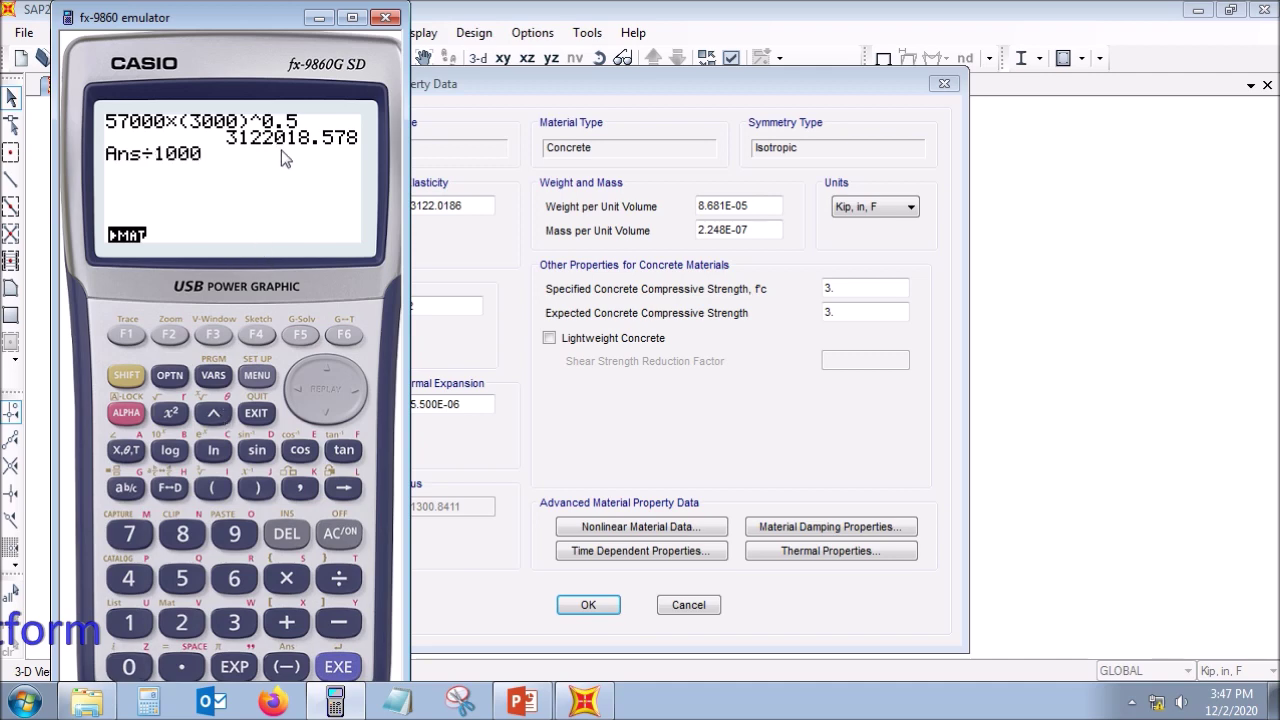
{"action": "key", "text": "Return"}
{"action": "left_click_drag", "start_coordinate": [210, 12], "coordinate": [811, 18]}
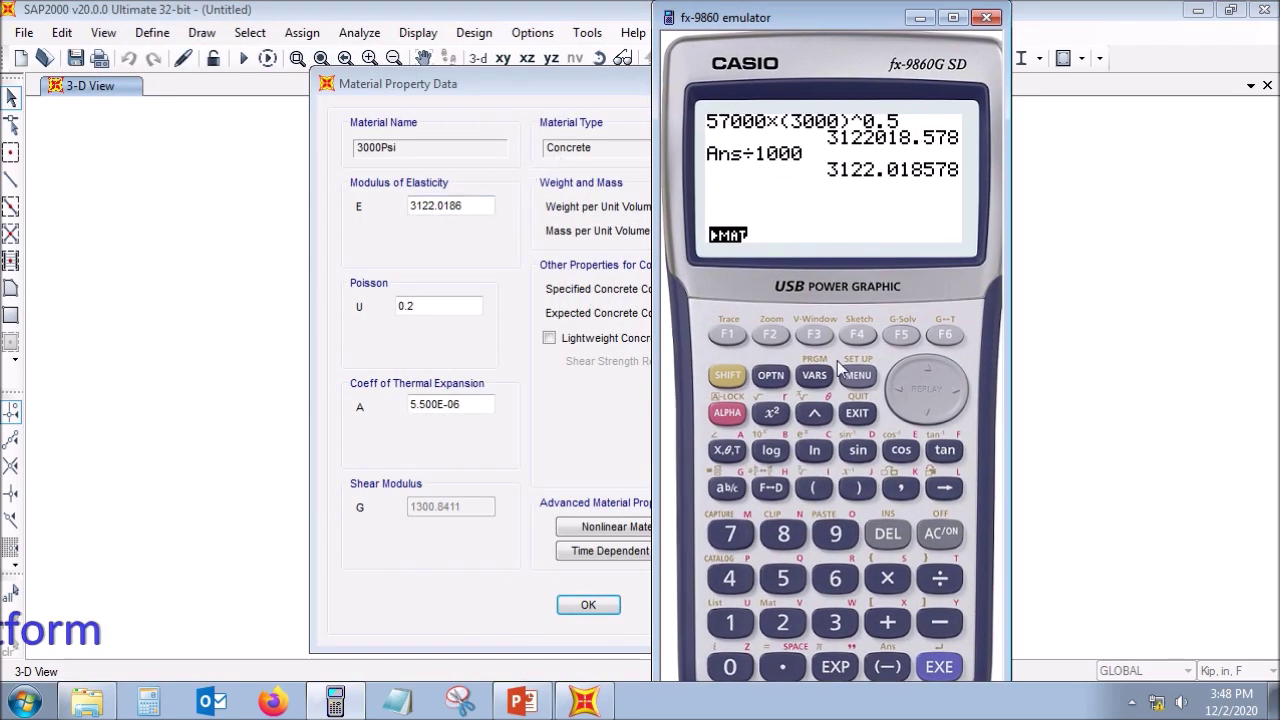
Step: Close the calculator and set the concrete's nonlinear hysteresis type to Concrete
{"action": "left_click", "coordinate": [986, 17]}
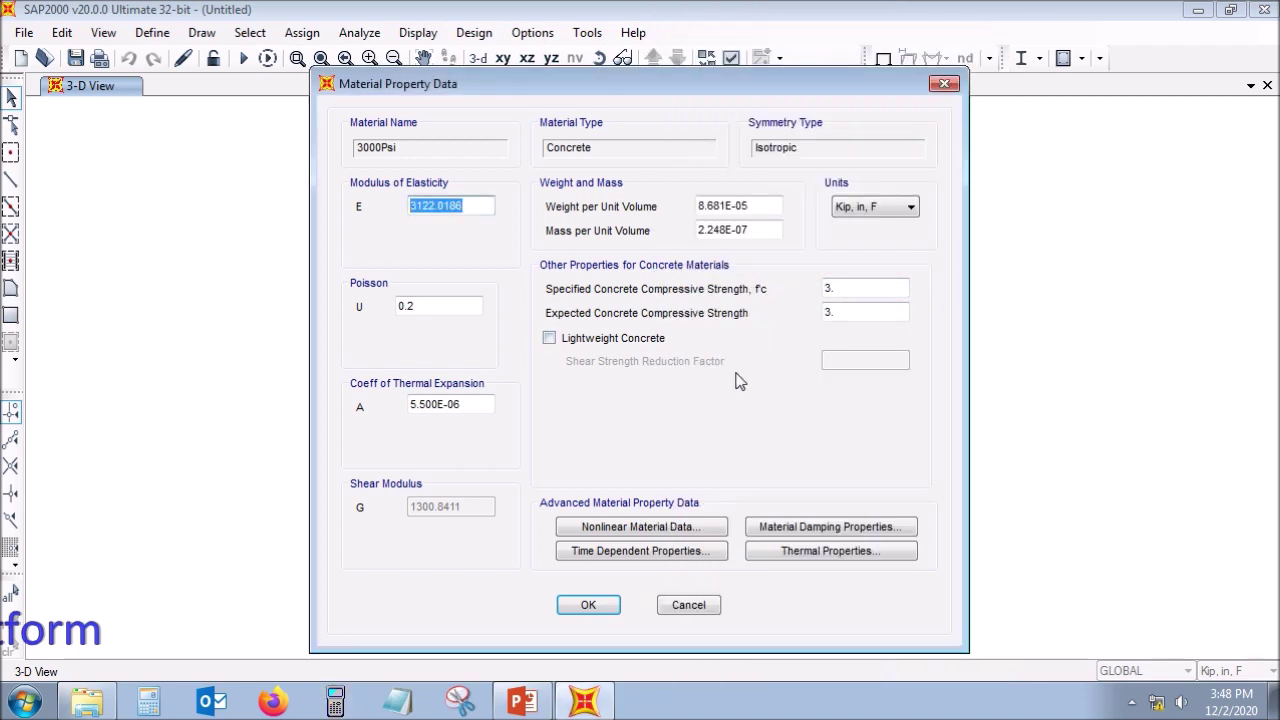
{"action": "left_click", "coordinate": [667, 538]}
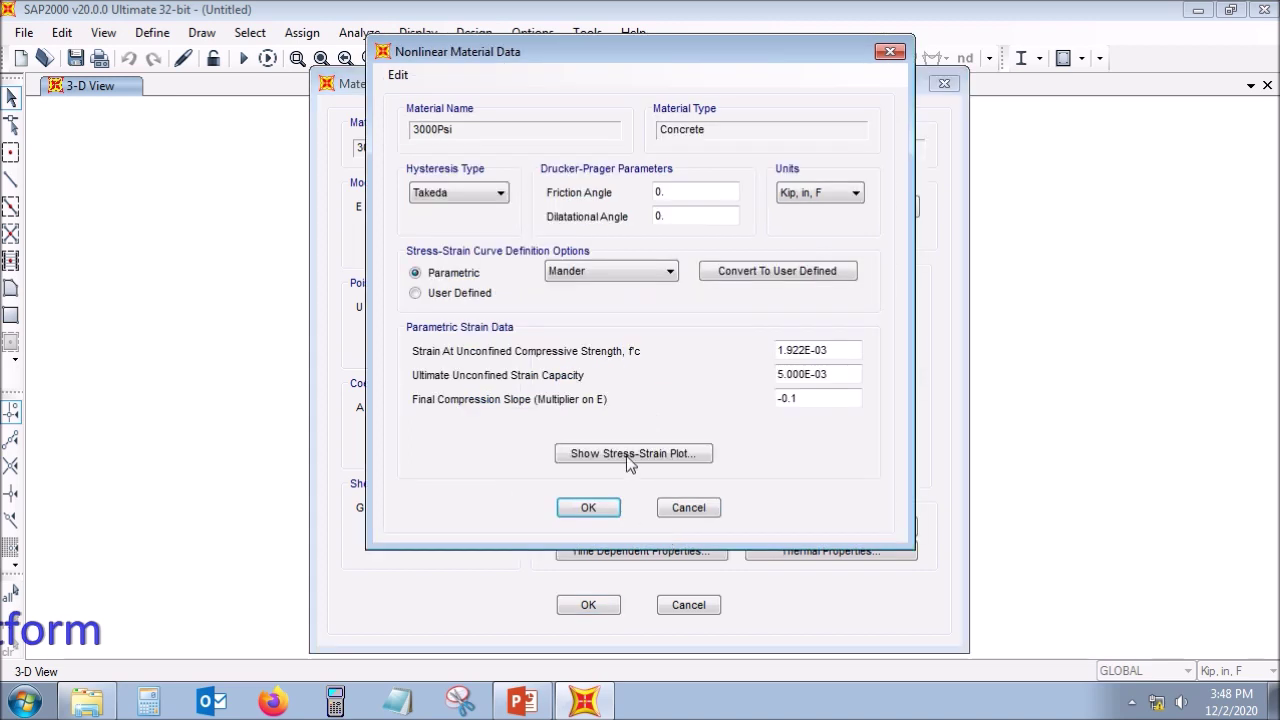
{"action": "left_click", "coordinate": [460, 193]}
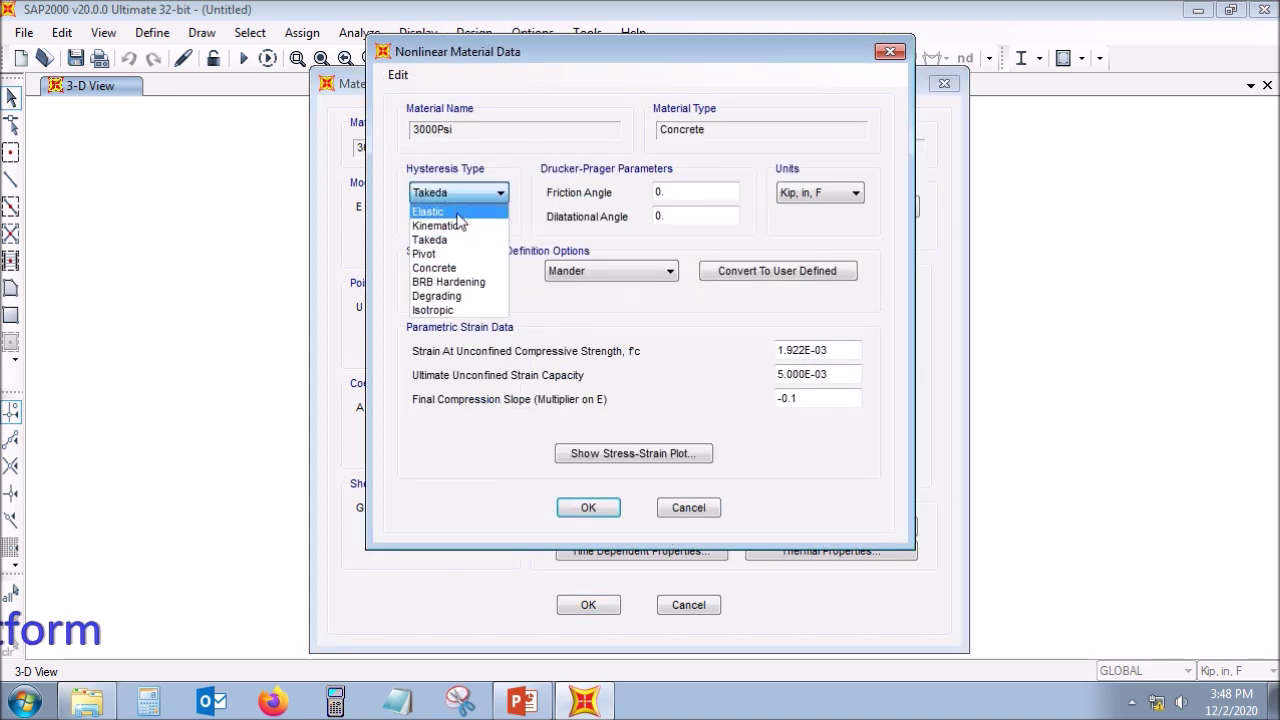
{"action": "left_click", "coordinate": [465, 269]}
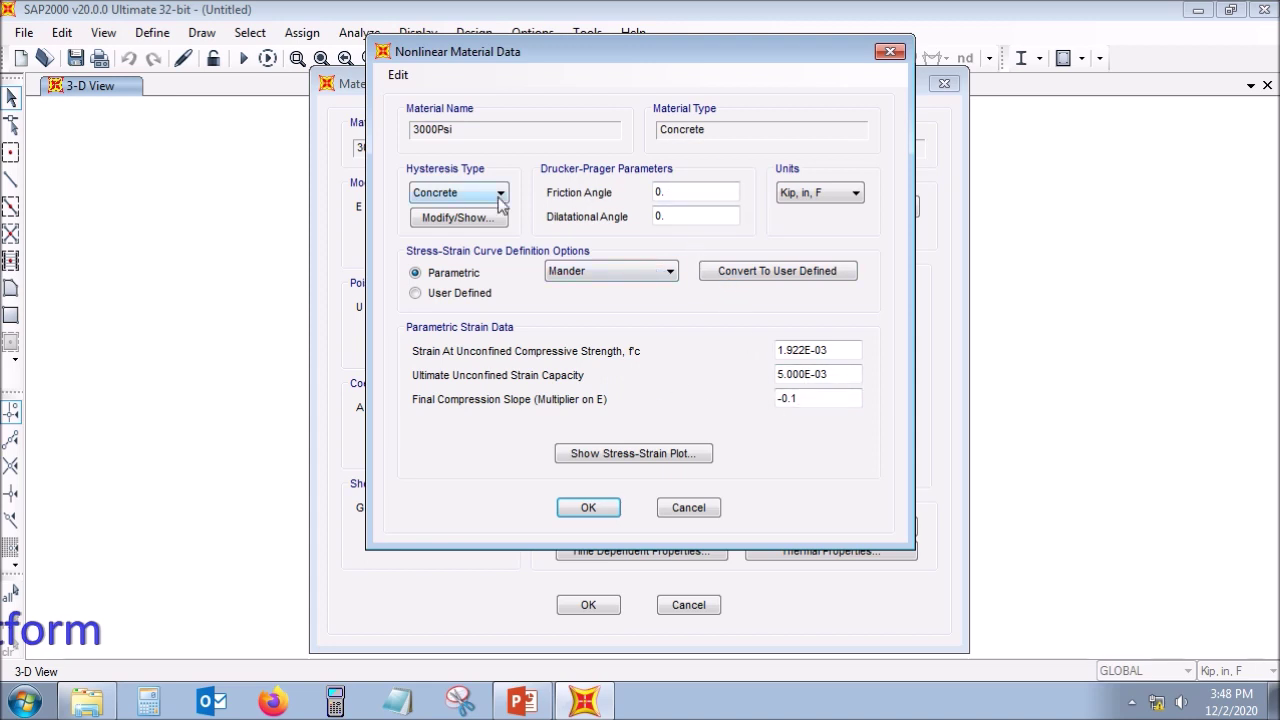
{"action": "left_click", "coordinate": [458, 217]}
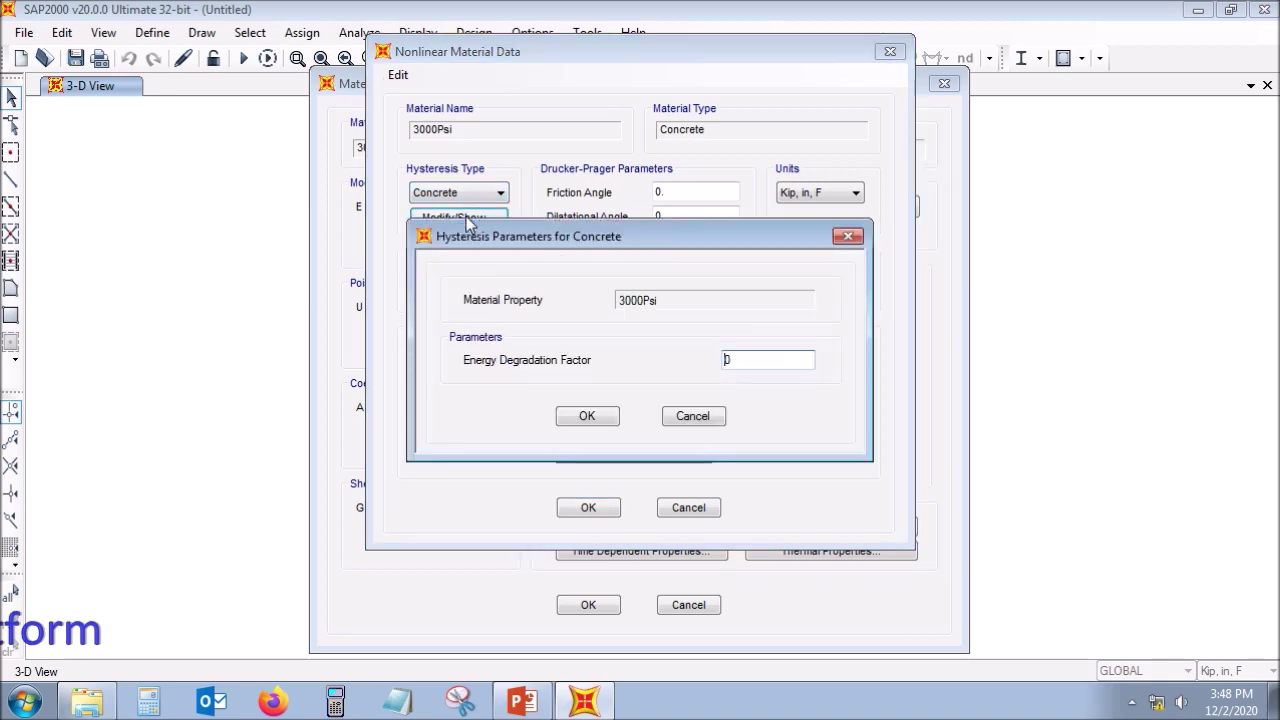
{"action": "left_click", "coordinate": [586, 414]}
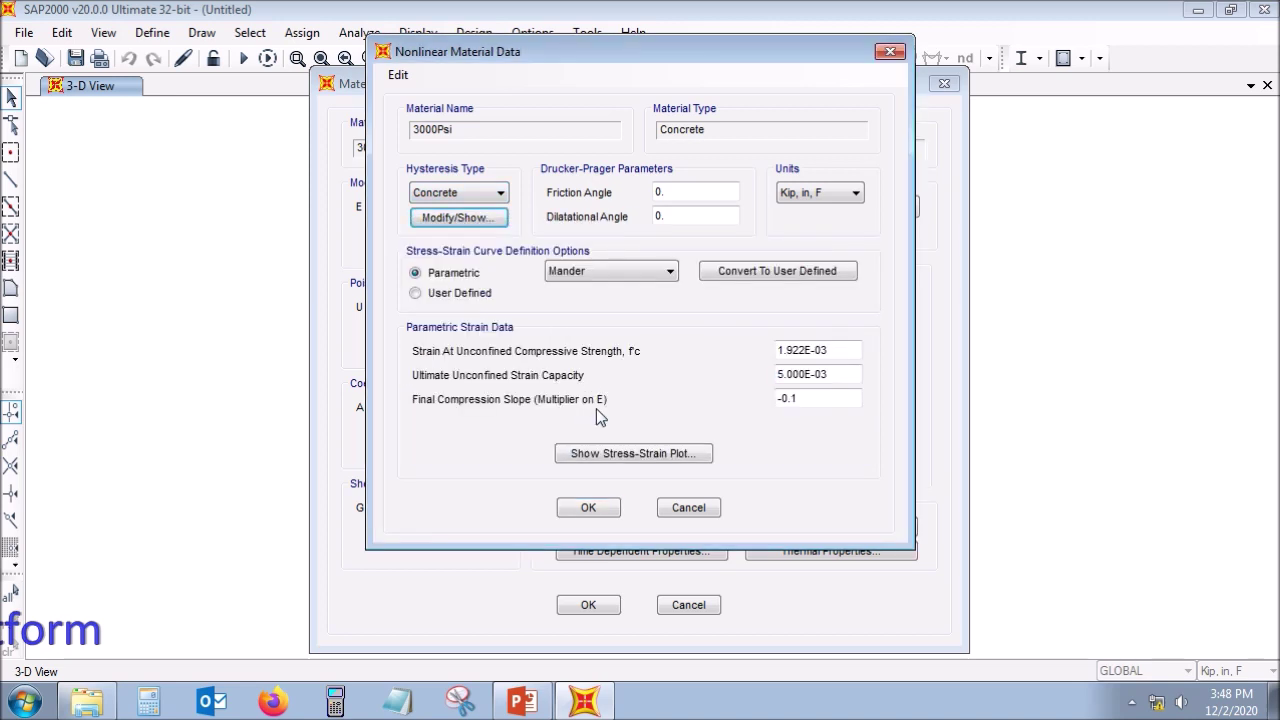
Step: Keep the Mander curve model and plot the unconfined stress-strain curve
{"action": "left_click", "coordinate": [603, 271]}
{"action": "left_click", "coordinate": [603, 271]}
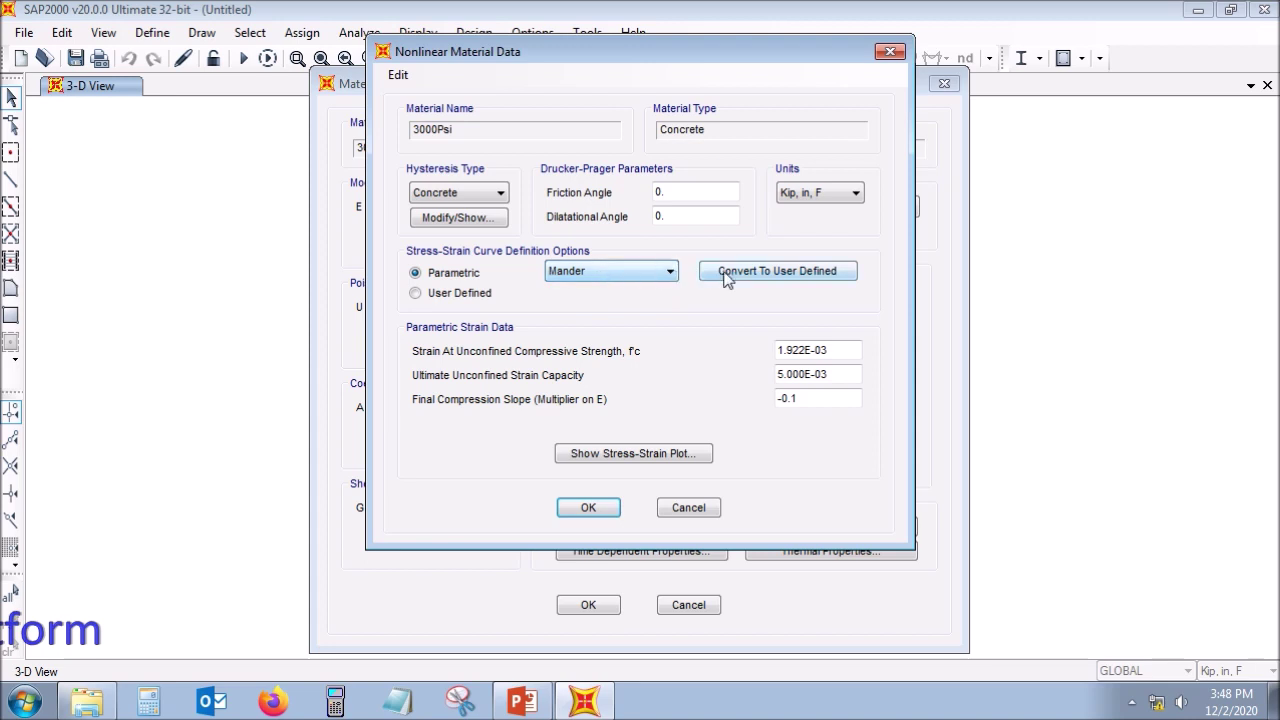
{"action": "left_click", "coordinate": [666, 457]}
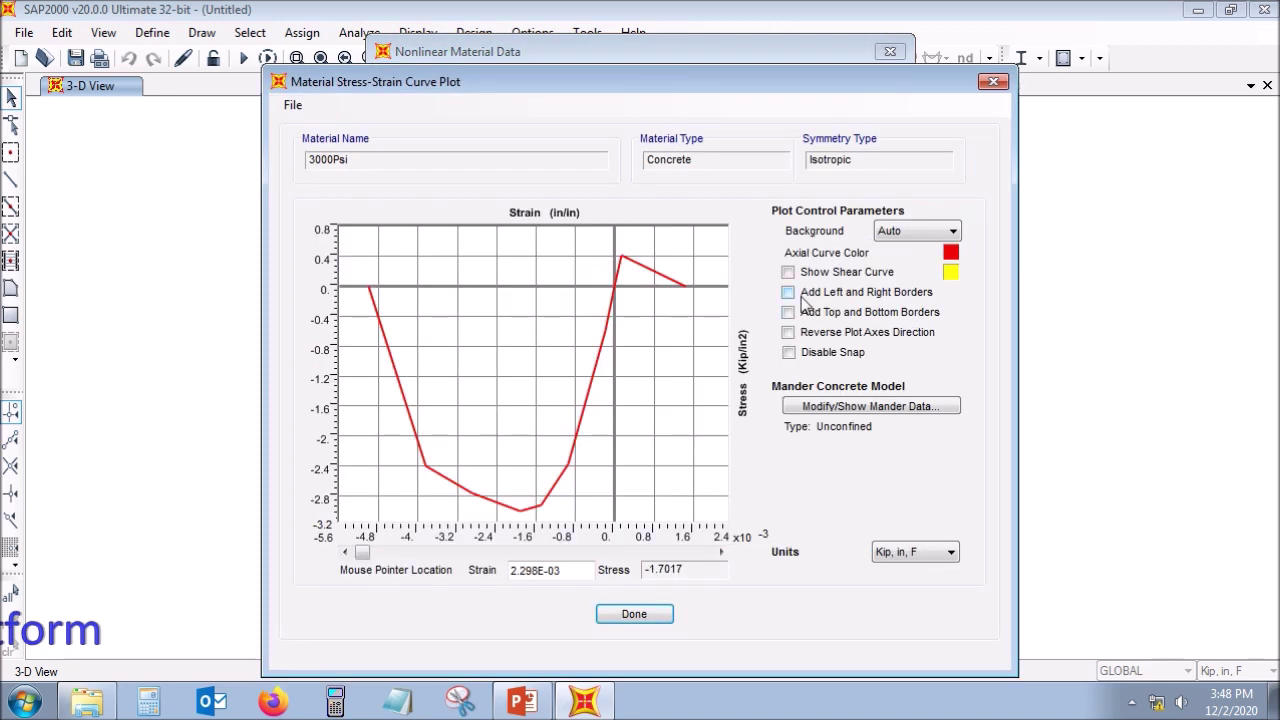
Step: Set Mander data to Confined rectangular core with #3 ties and 2 X-direction tie legs
{"action": "left_click", "coordinate": [886, 234]}
{"action": "left_click", "coordinate": [884, 235]}
{"action": "left_click", "coordinate": [873, 404]}
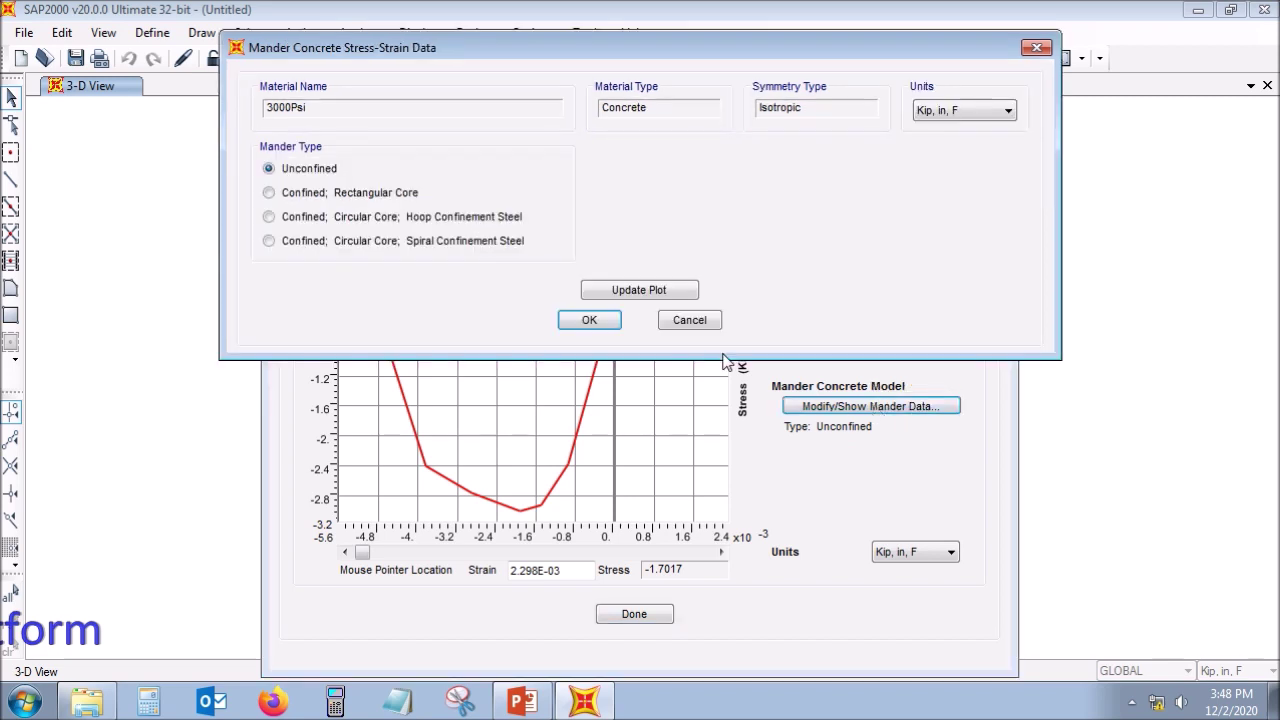
{"action": "left_click", "coordinate": [361, 197]}
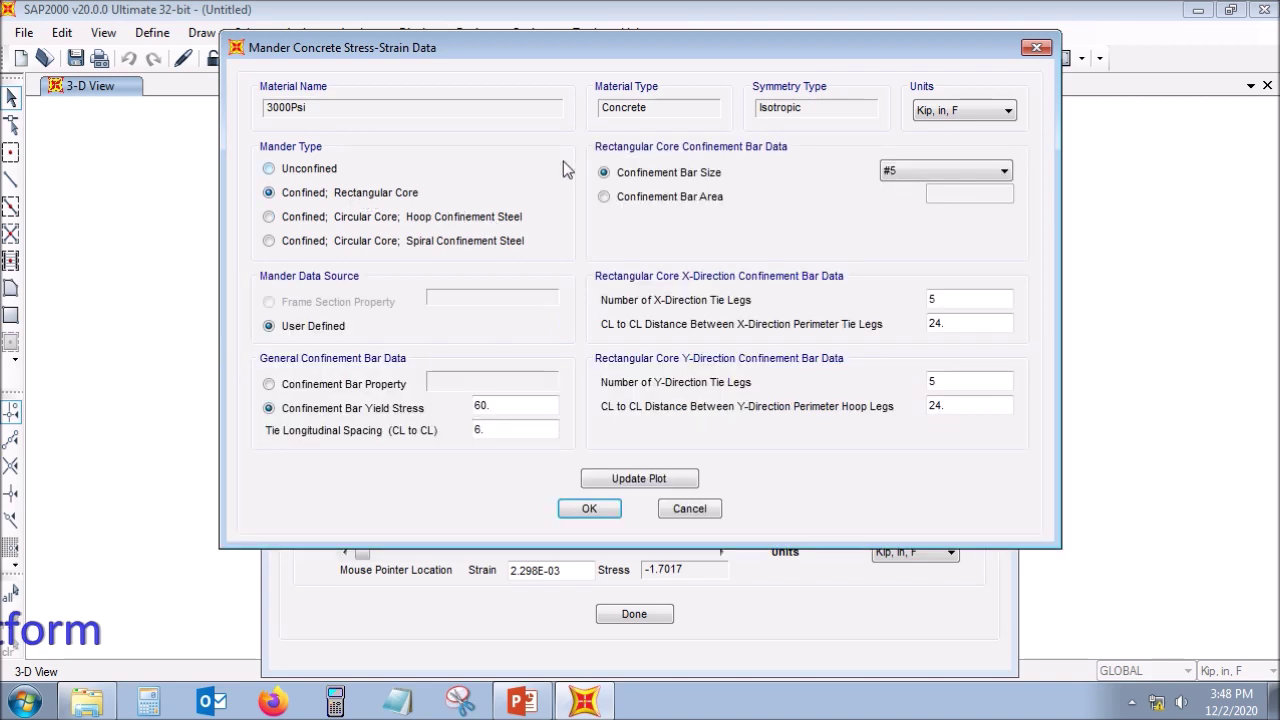
{"action": "left_click", "coordinate": [918, 170]}
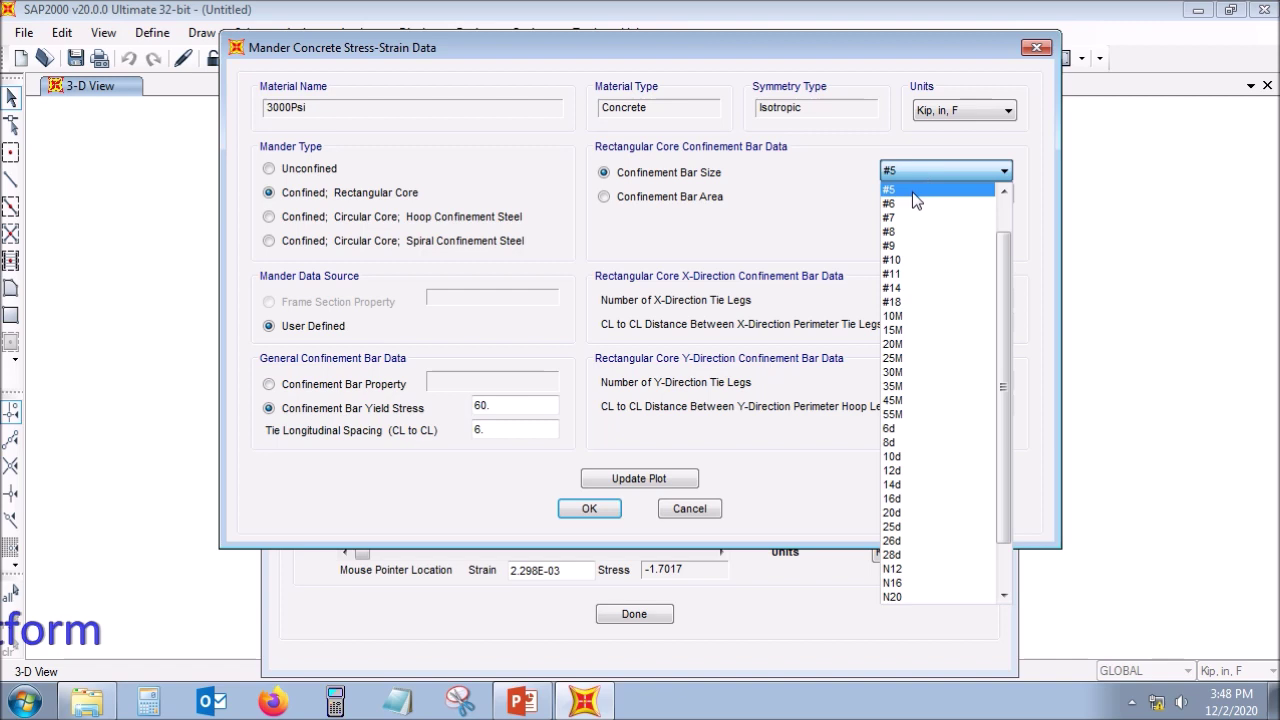
{"action": "left_click", "coordinate": [912, 203]}
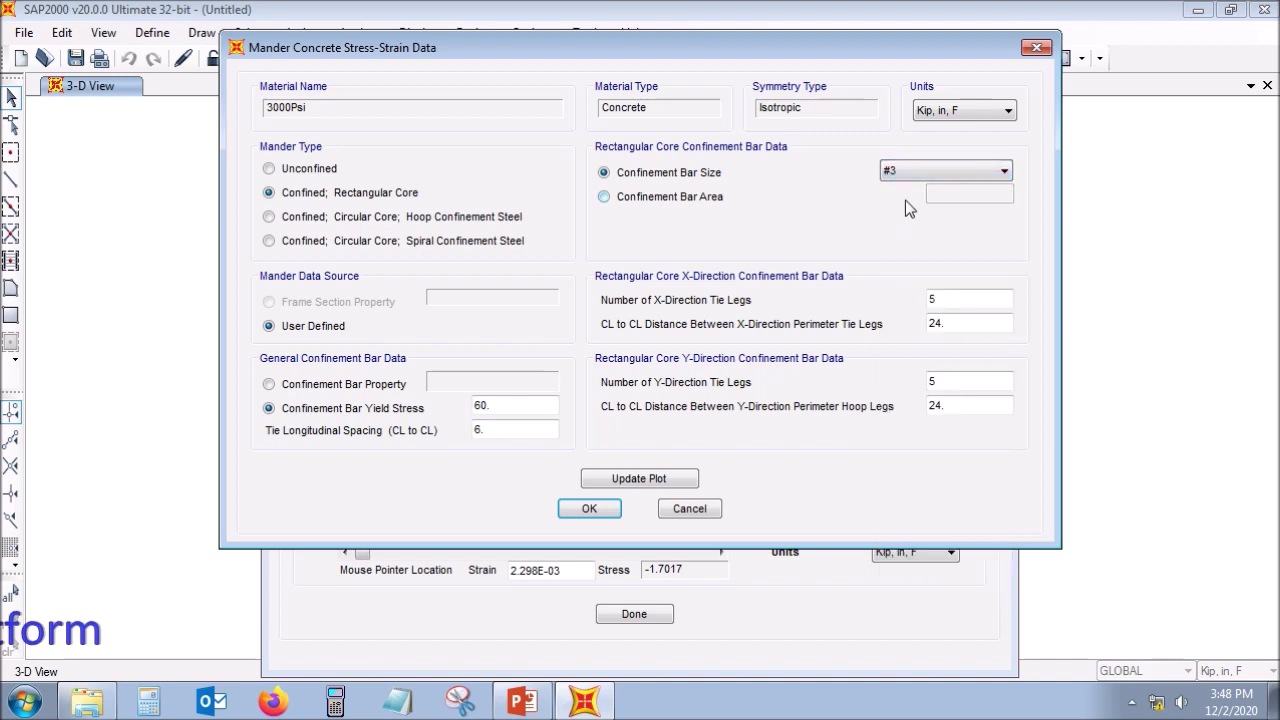
{"action": "left_click_drag", "start_coordinate": [945, 299], "coordinate": [920, 298]}
{"action": "type", "text": "2"}
{"action": "left_click_drag", "start_coordinate": [952, 324], "coordinate": [924, 330]}
{"action": "left_click", "coordinate": [148, 700]}
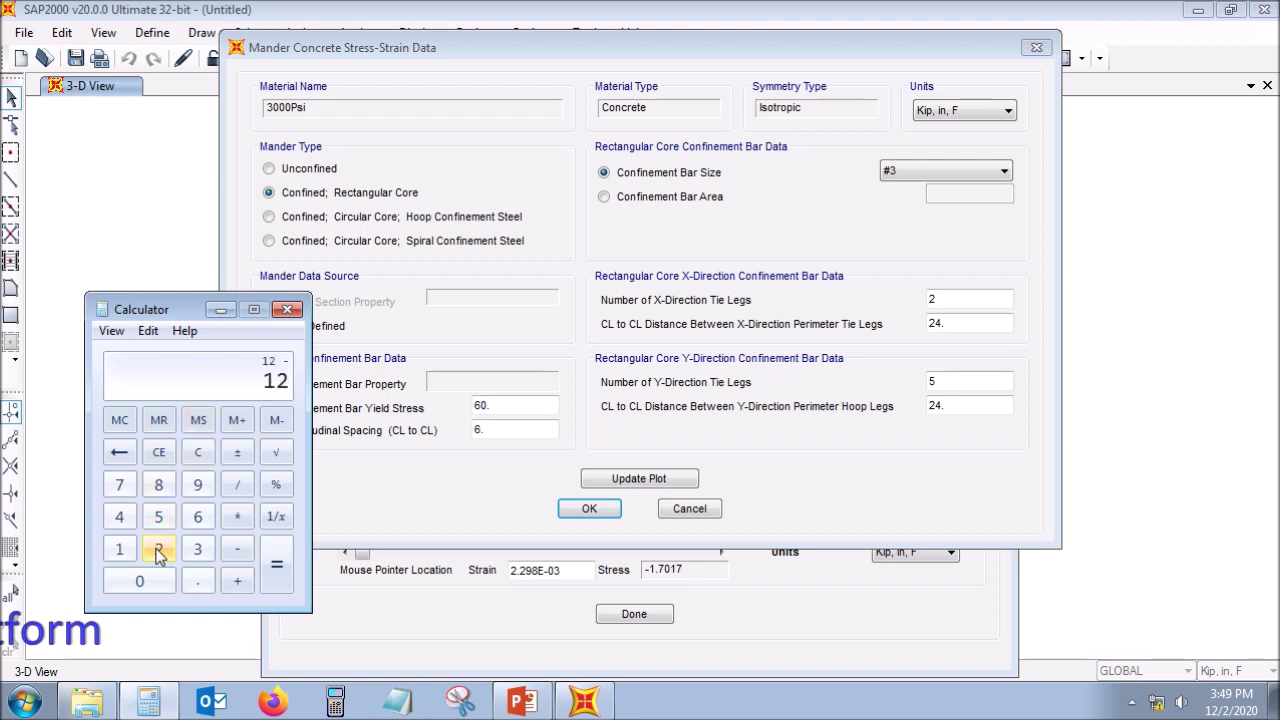
Step: Work out 12−2 and enter 10 as the X-direction leg distance
{"action": "left_click", "coordinate": [158, 550]}
{"action": "key", "text": "Return"}
{"action": "double_click", "coordinate": [952, 323]}
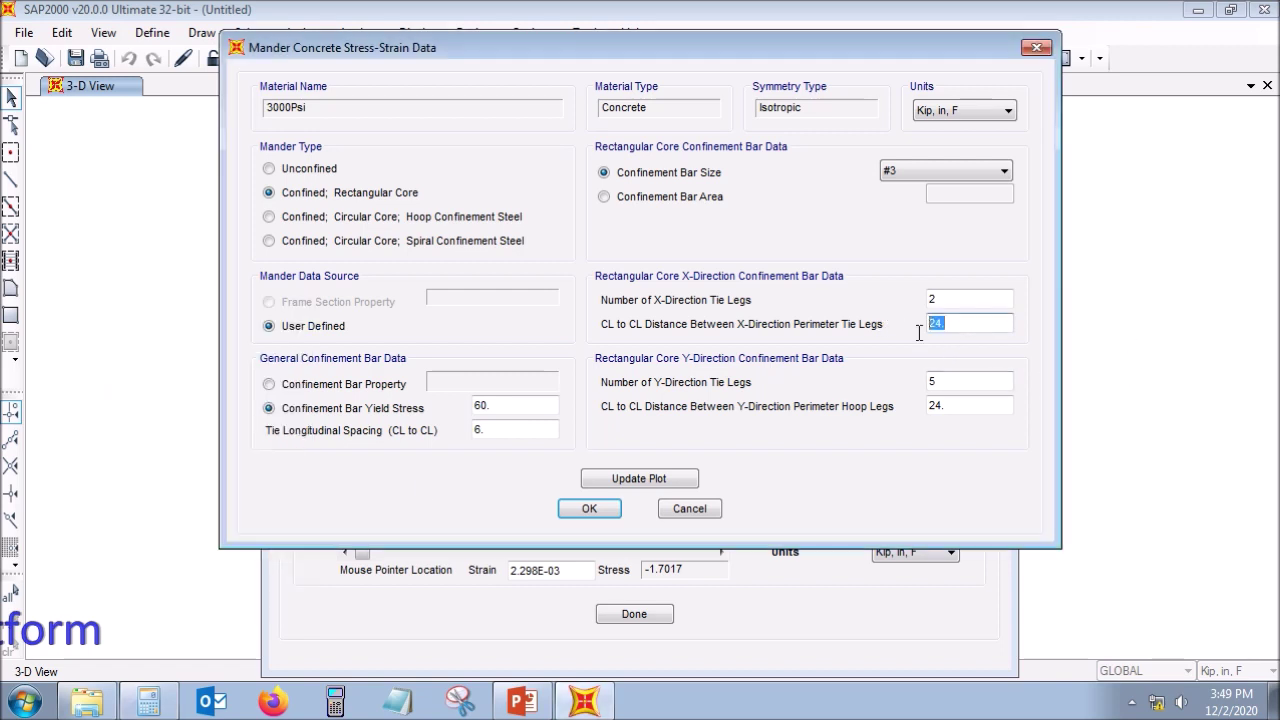
{"action": "type", "text": "10"}
{"action": "key", "text": "Tab"}
Step: Enter 21 (24−1.5−1.5) as Y-direction leg distance, update the confined plot, and accept
{"action": "double_click", "coordinate": [936, 406]}
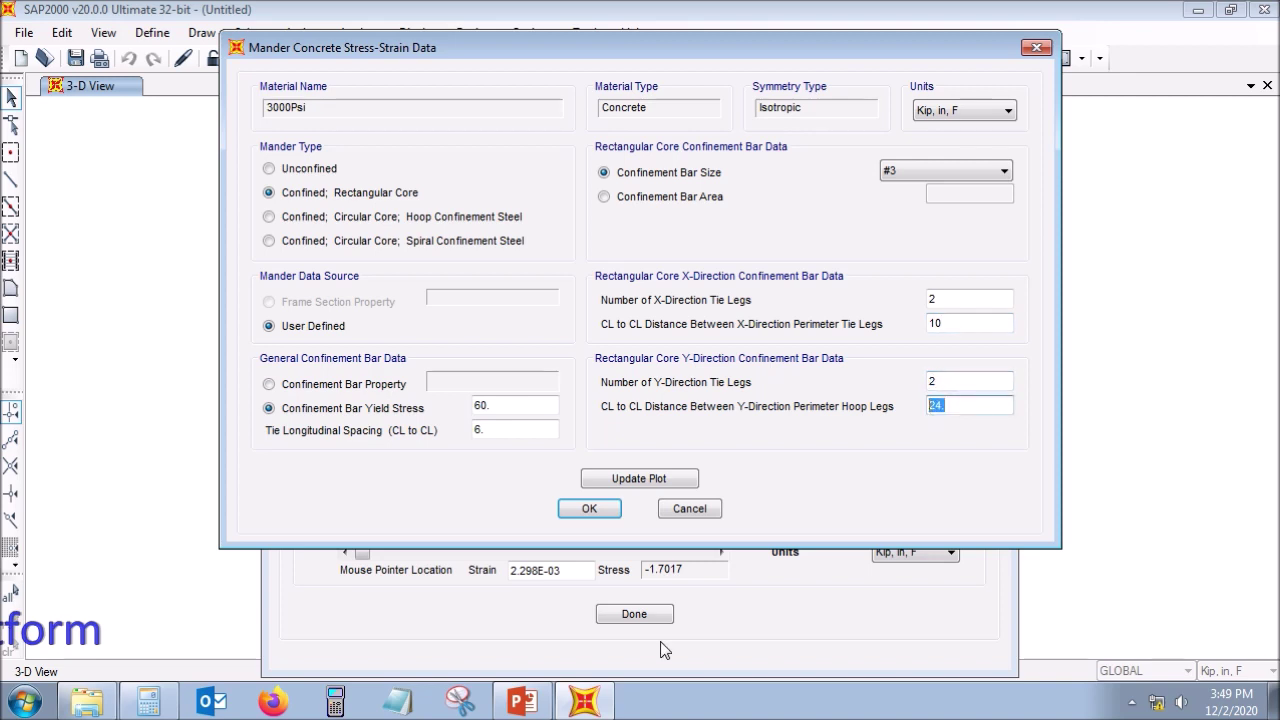
{"action": "left_click", "coordinate": [148, 700]}
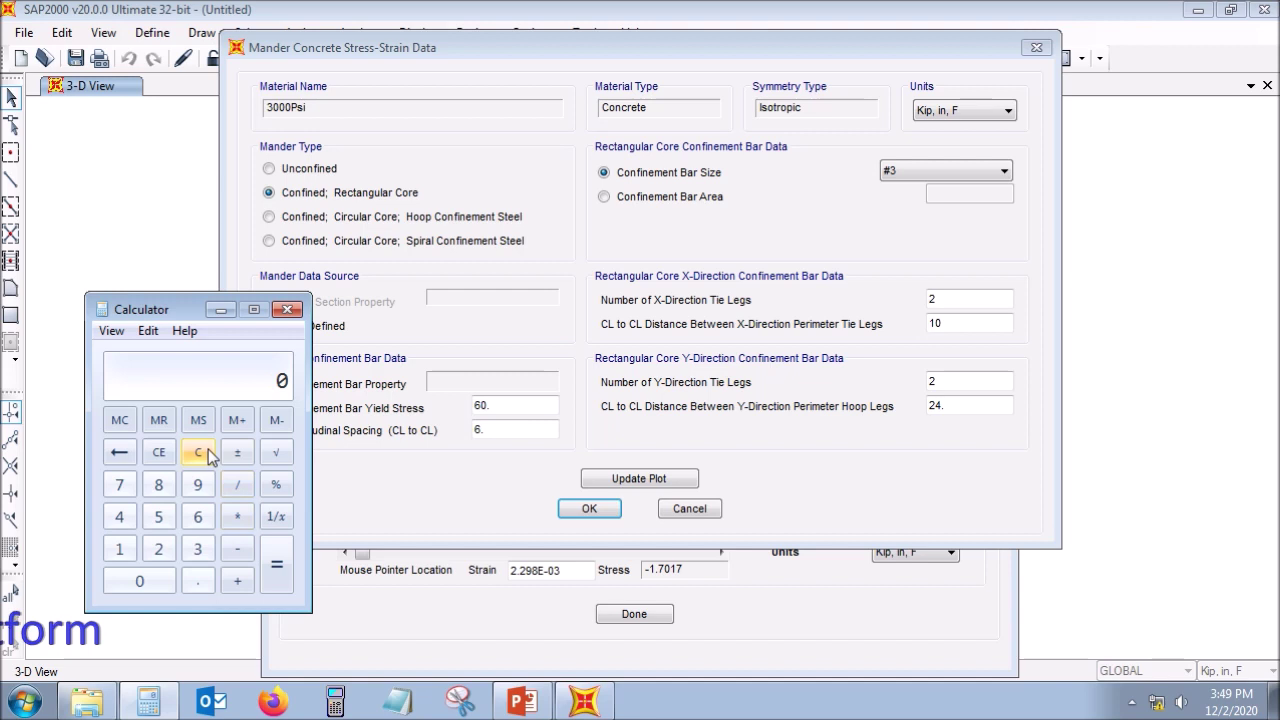
{"action": "type", "text": "24-1"}
{"action": "type", "text": ".5"}
{"action": "type", "text": "-1.5"}
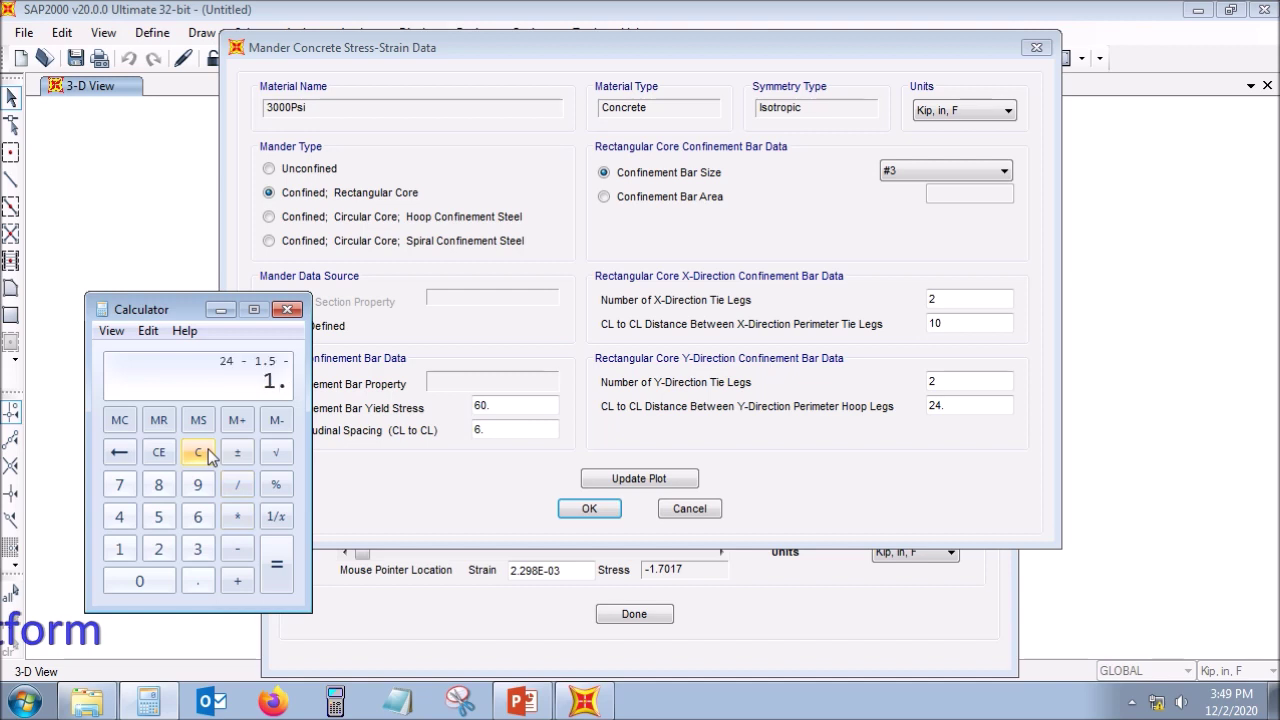
{"action": "key", "text": "Return"}
{"action": "left_click_drag", "start_coordinate": [966, 406], "coordinate": [890, 419]}
{"action": "type", "text": "21"}
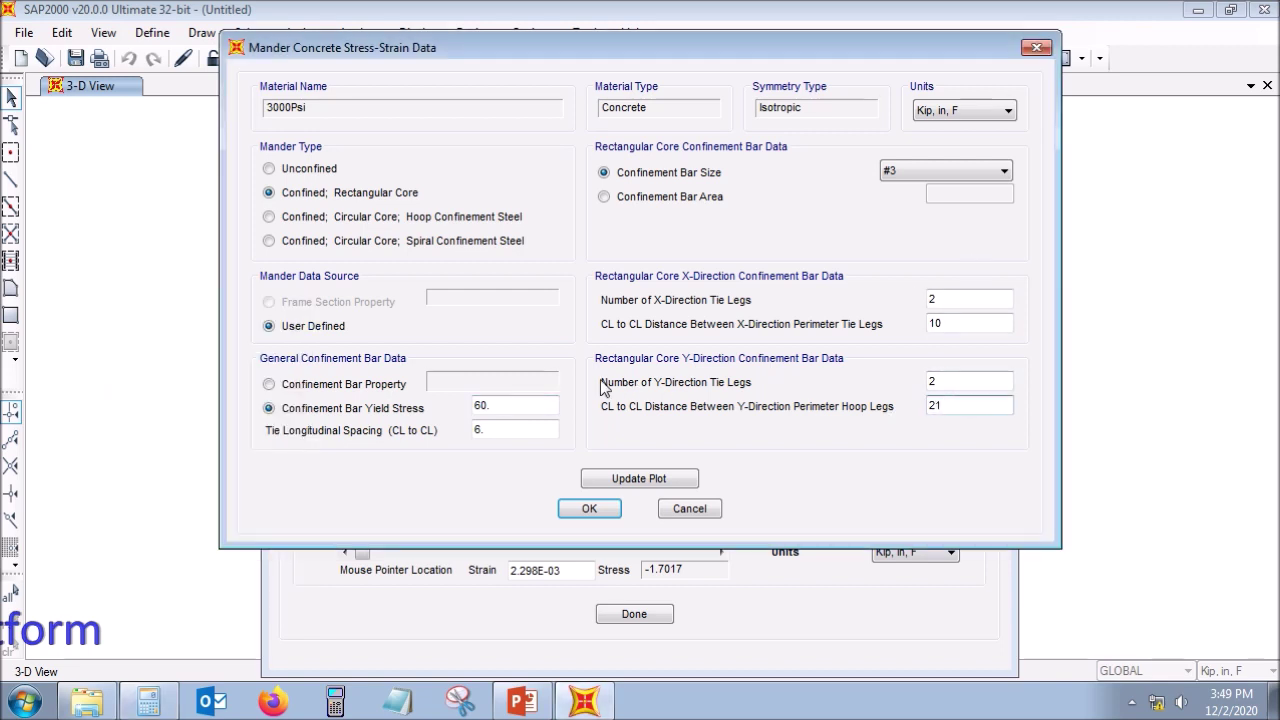
{"action": "left_click", "coordinate": [507, 406]}
{"action": "left_click", "coordinate": [503, 428]}
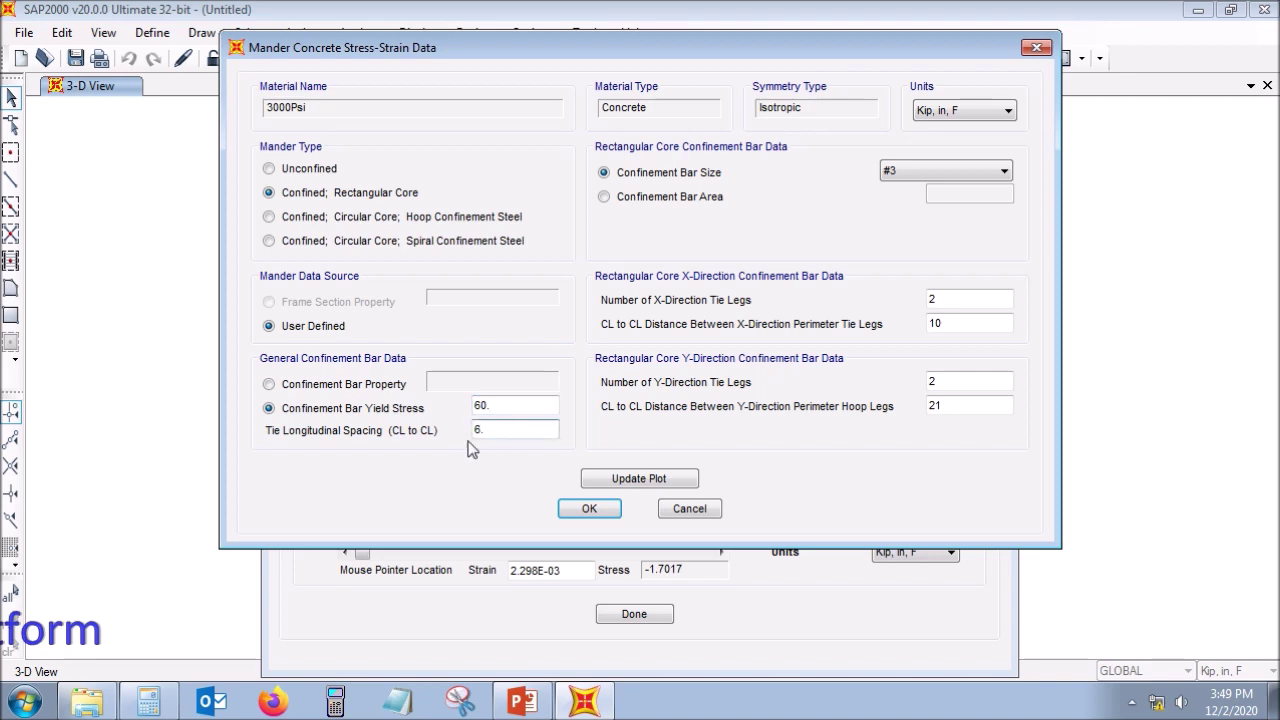
{"action": "left_click", "coordinate": [629, 481]}
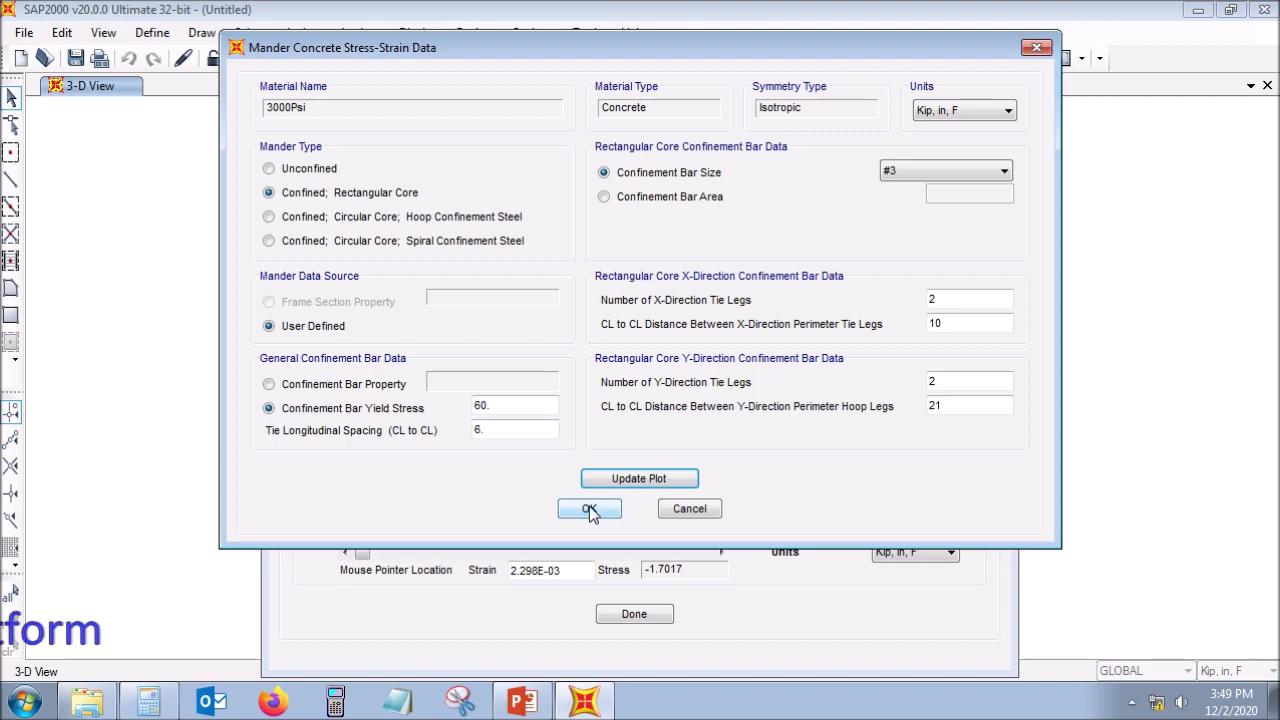
{"action": "left_click", "coordinate": [589, 509]}
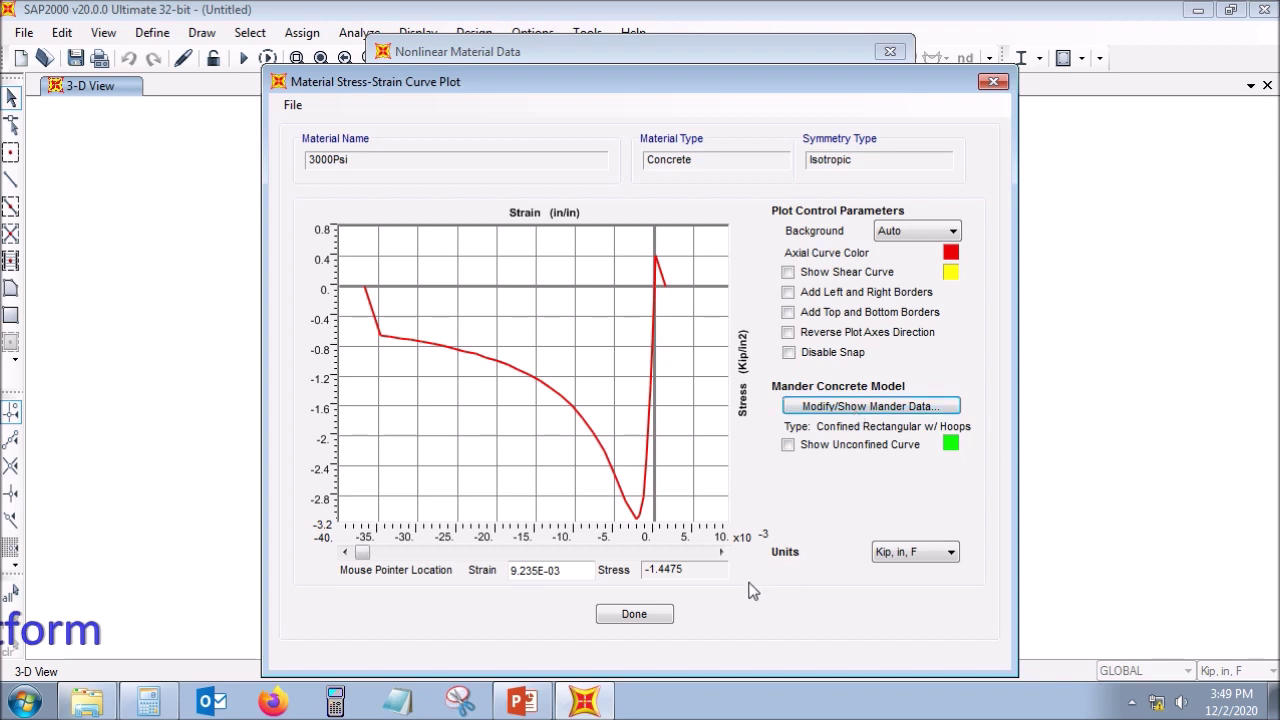
Step: Convert the confined Mander curve to a 34-point user-defined table and accept the 3000Psi data
{"action": "left_click", "coordinate": [660, 614]}
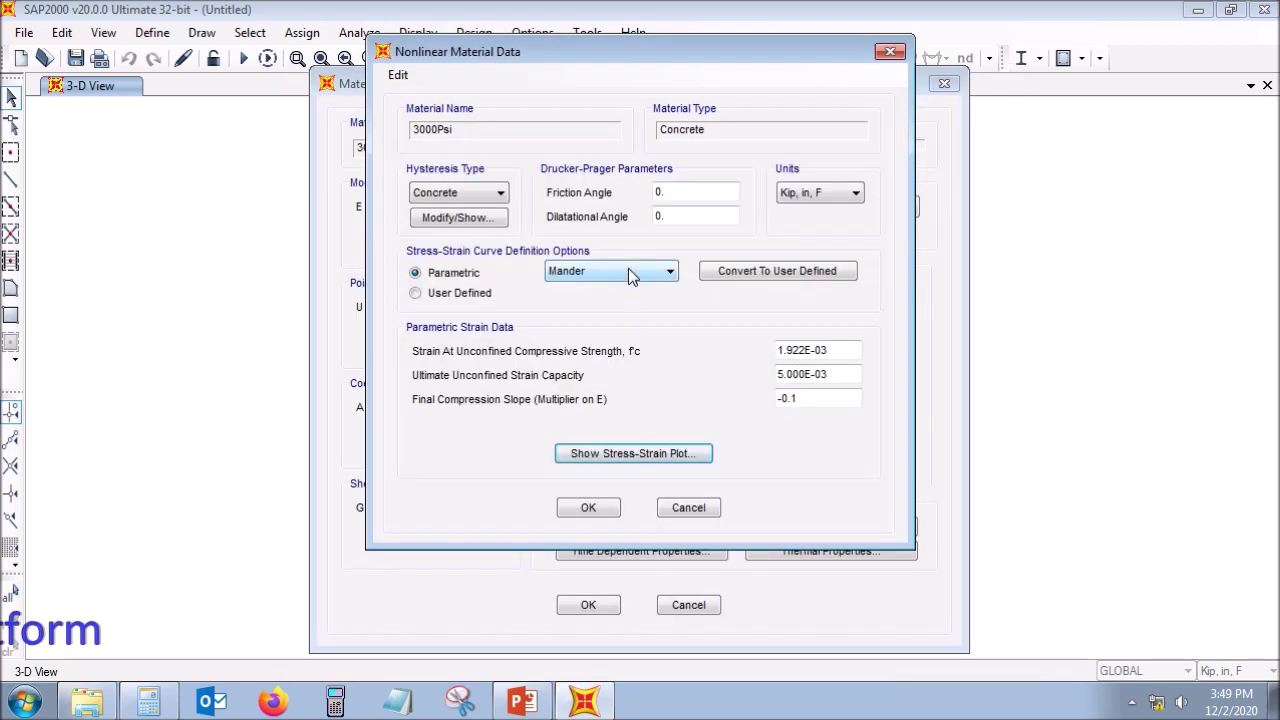
{"action": "left_click", "coordinate": [772, 271]}
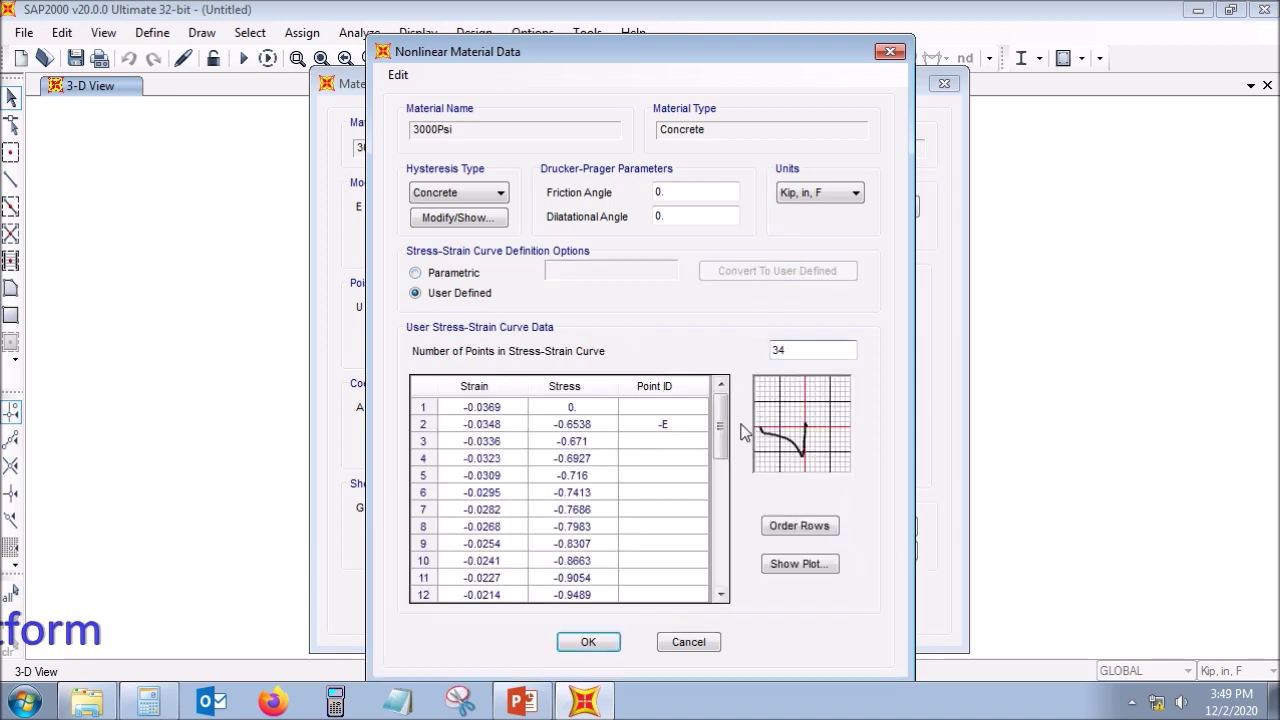
{"action": "mouse_move", "coordinate": [729, 413]}
{"action": "left_mouse_down"}
{"action": "mouse_move", "coordinate": [726, 549]}
{"action": "mouse_move", "coordinate": [725, 415]}
{"action": "left_mouse_up"}
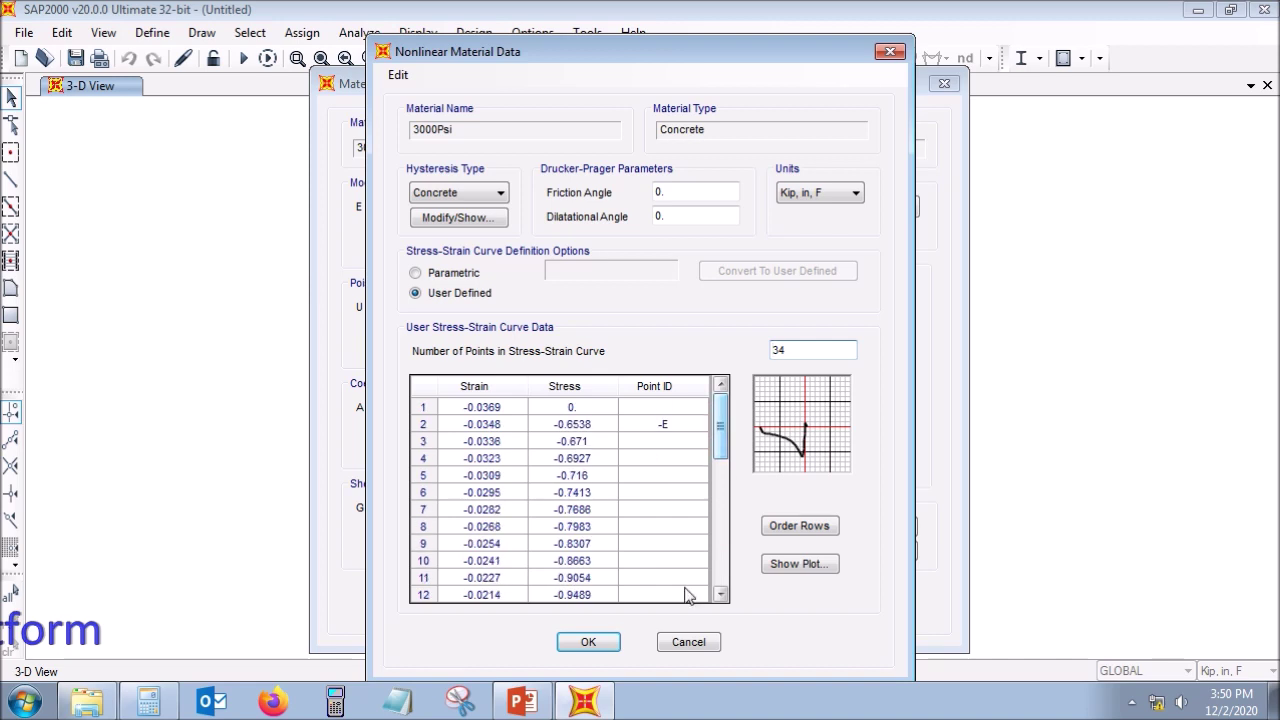
{"action": "left_click", "coordinate": [594, 641]}
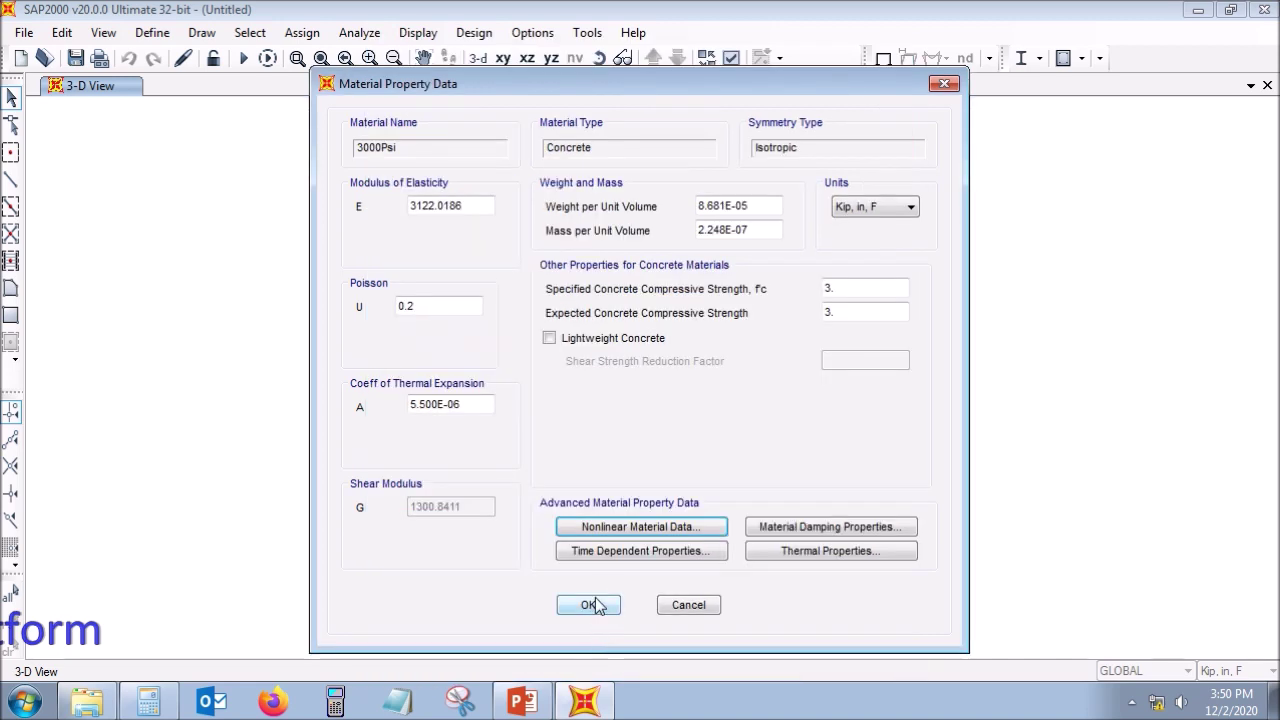
{"action": "left_click", "coordinate": [596, 605]}
Step: Add an A615Gr60 rebar material and show its property values
{"action": "left_click", "coordinate": [589, 509]}
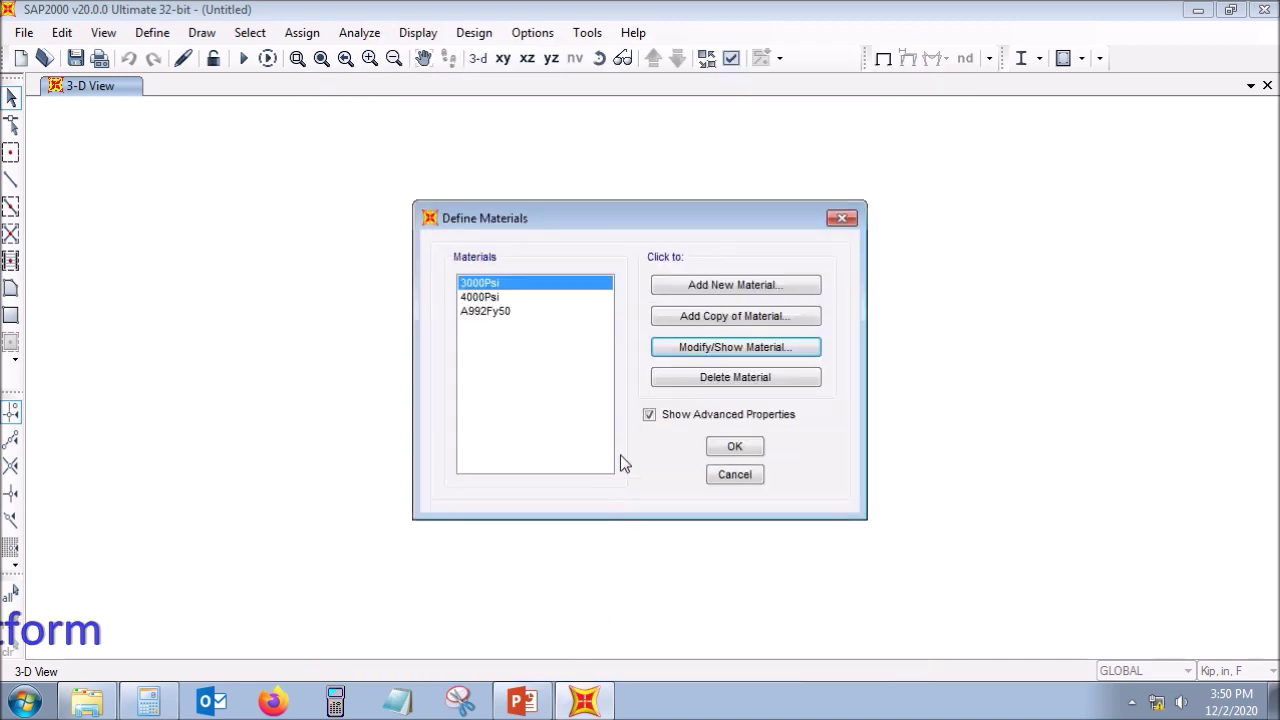
{"action": "left_click", "coordinate": [740, 452]}
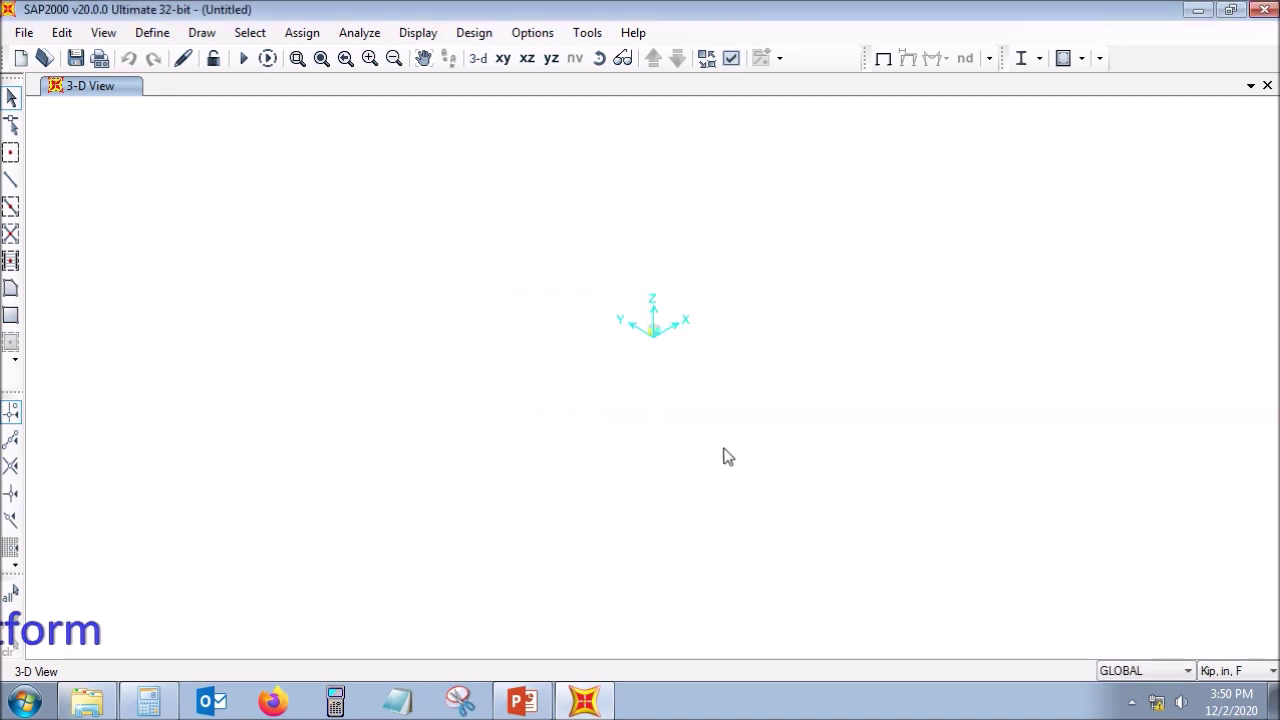
{"action": "left_click", "coordinate": [166, 34]}
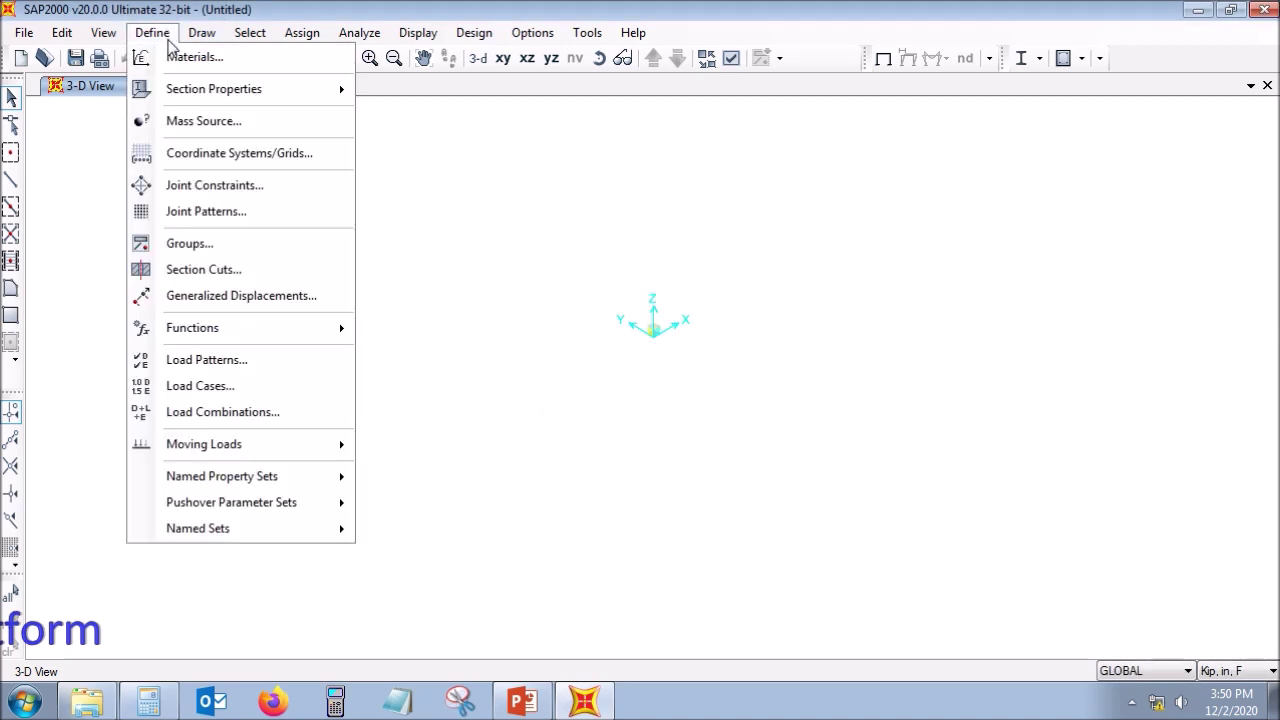
{"action": "mouse_move", "coordinate": [168, 90]}
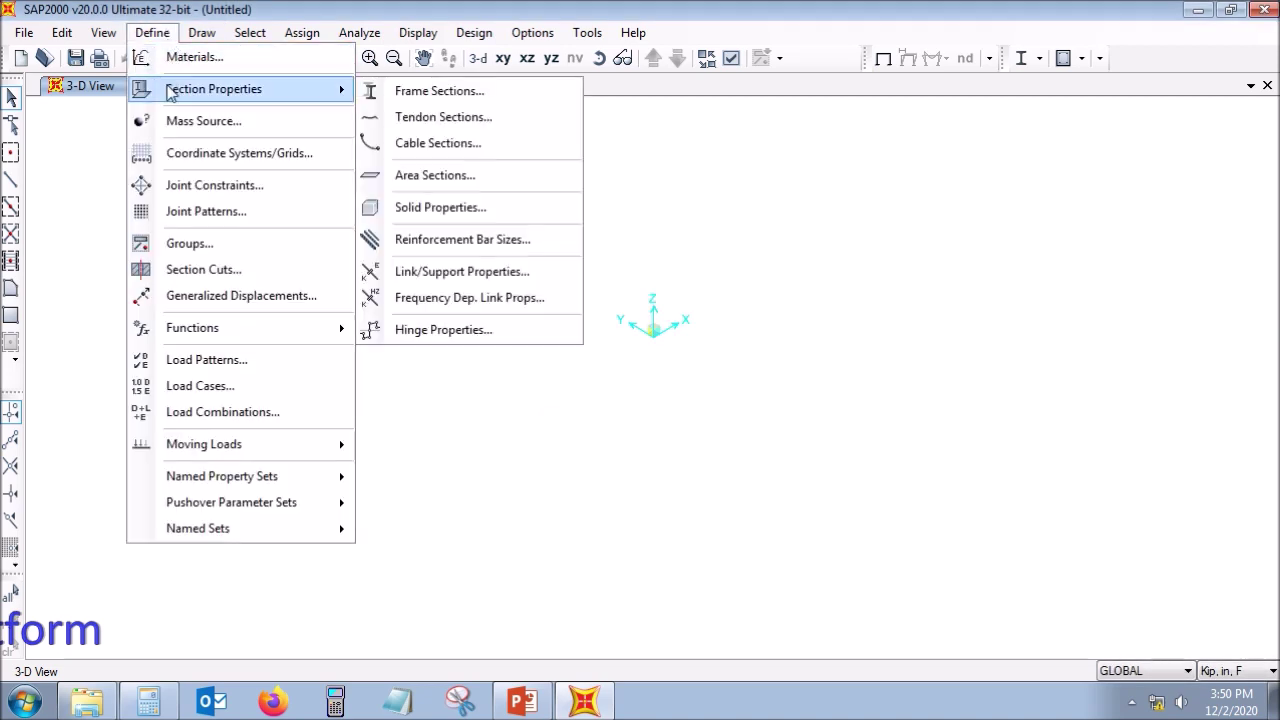
{"action": "left_click", "coordinate": [243, 60]}
{"action": "left_click", "coordinate": [700, 285]}
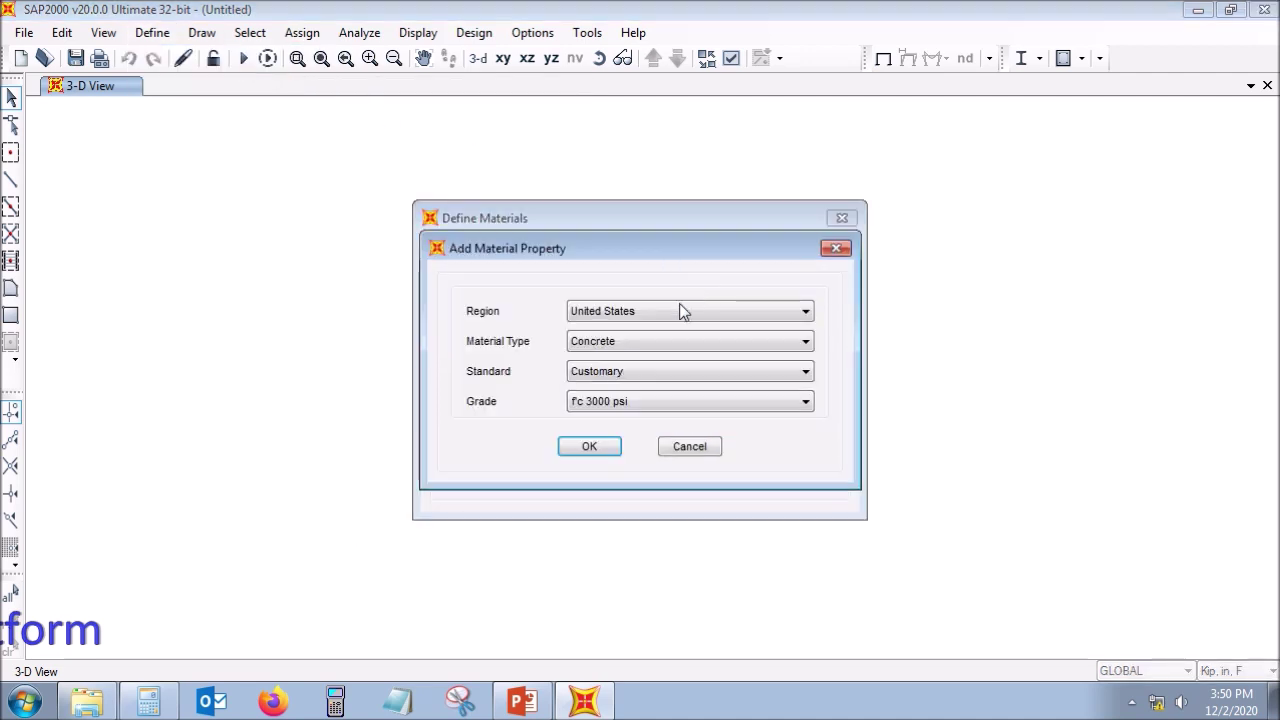
{"action": "left_click", "coordinate": [658, 341]}
{"action": "left_click", "coordinate": [644, 411]}
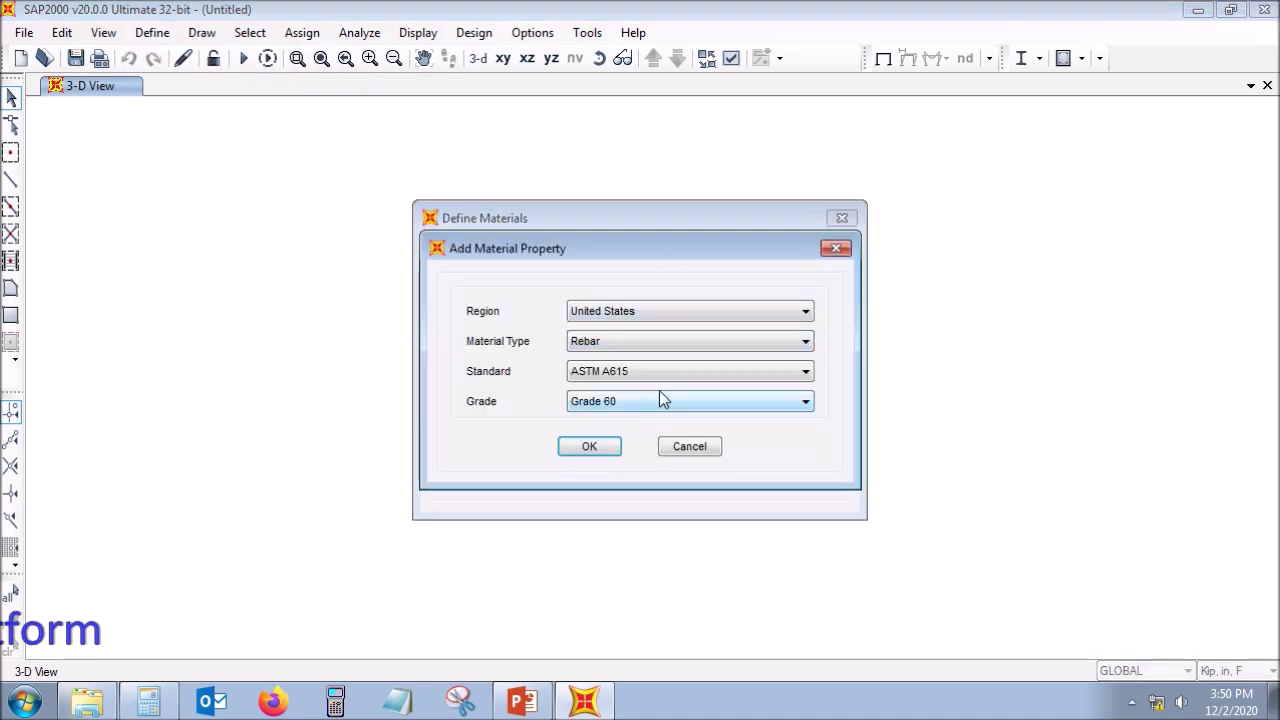
{"action": "left_click", "coordinate": [610, 446]}
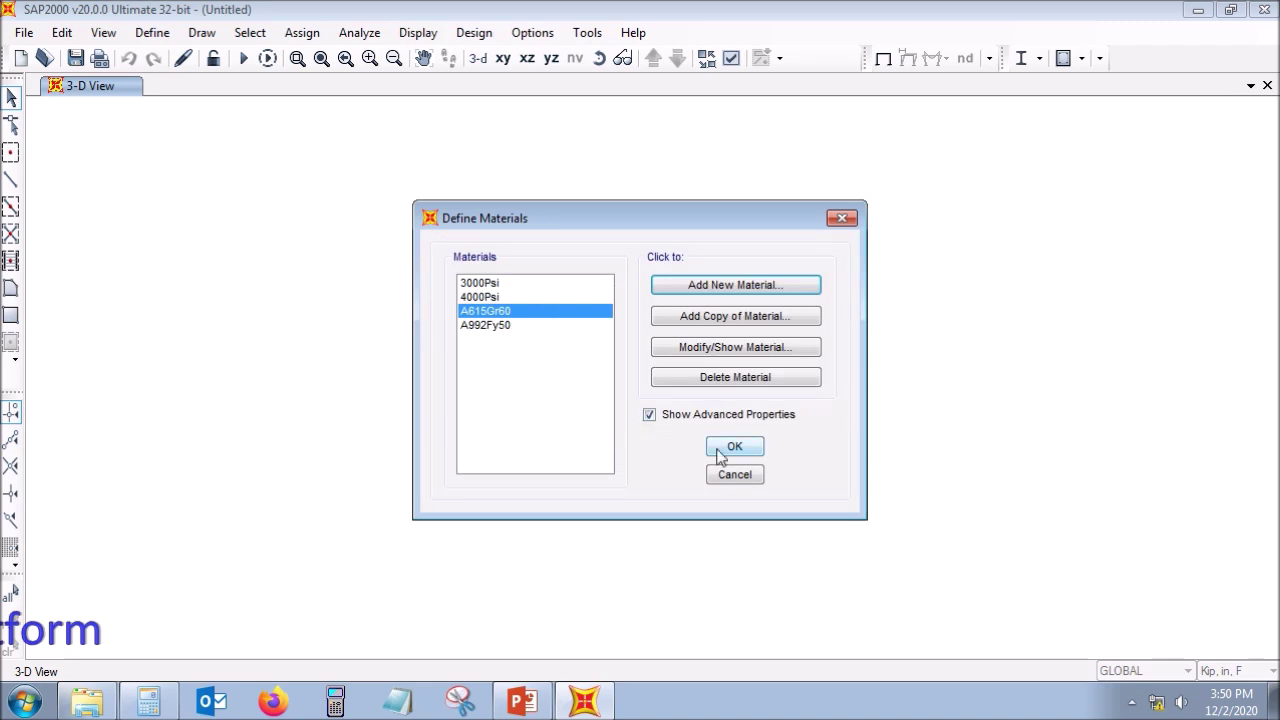
{"action": "left_click", "coordinate": [744, 350]}
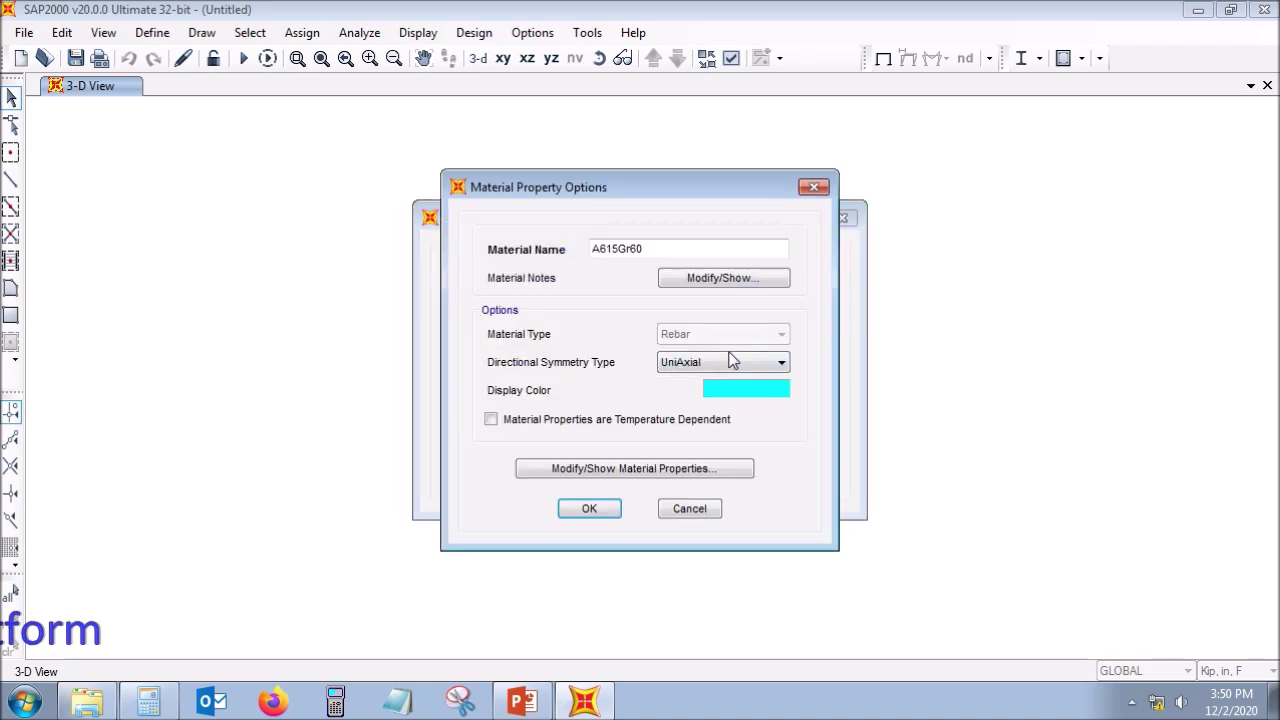
{"action": "left_click", "coordinate": [660, 470]}
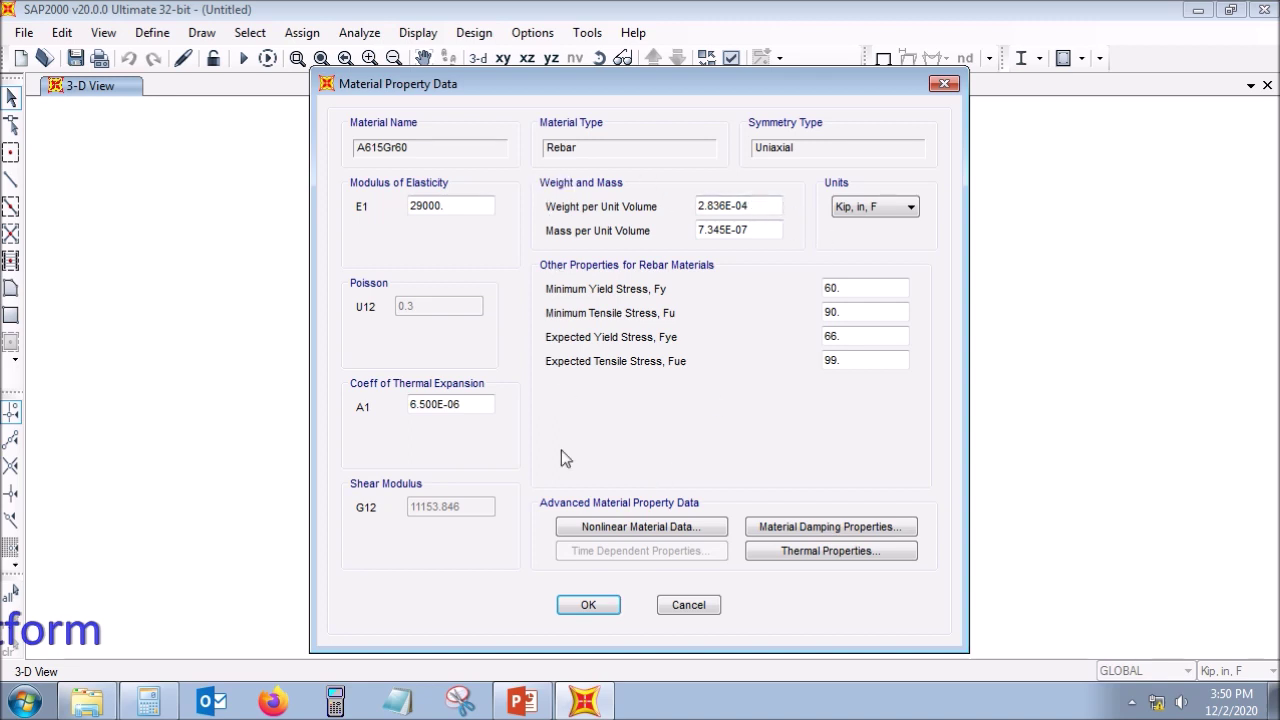
Step: Convert the rebar's Simple stress-strain curve to a 13-point user-defined curve and accept everything
{"action": "left_click", "coordinate": [617, 533]}
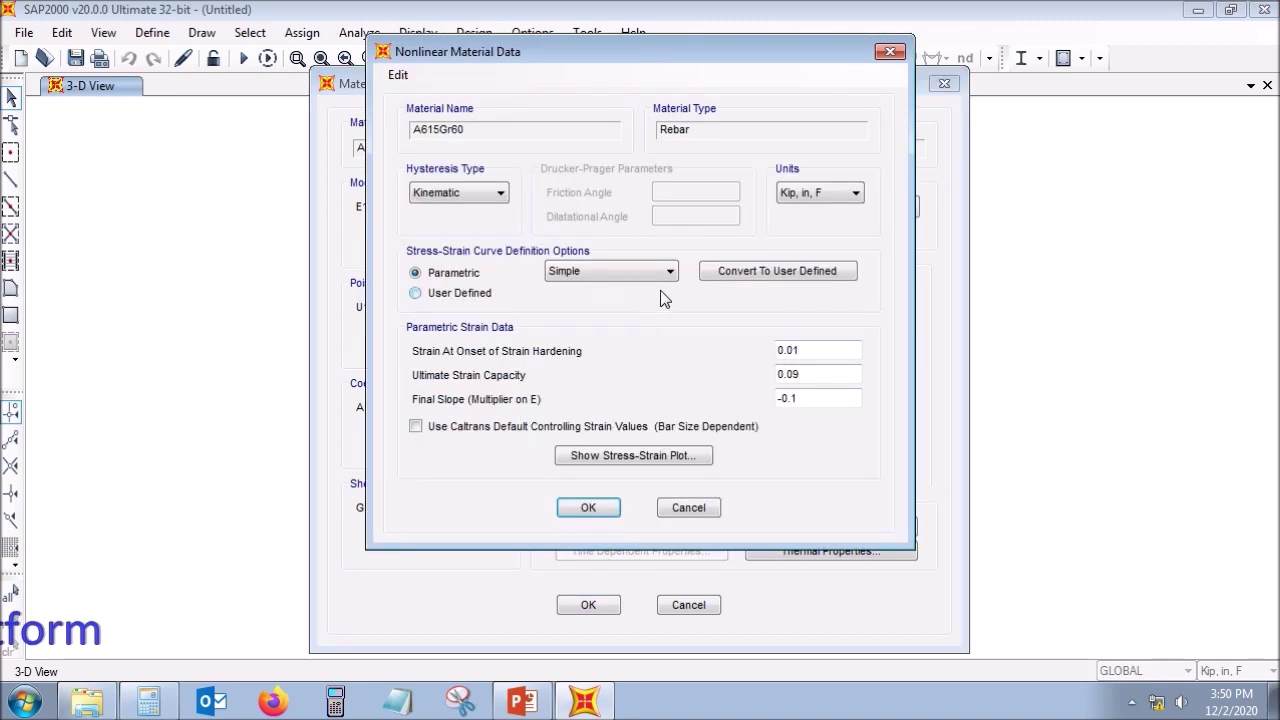
{"action": "left_click", "coordinate": [629, 270]}
{"action": "left_click", "coordinate": [629, 270]}
{"action": "left_click", "coordinate": [647, 456]}
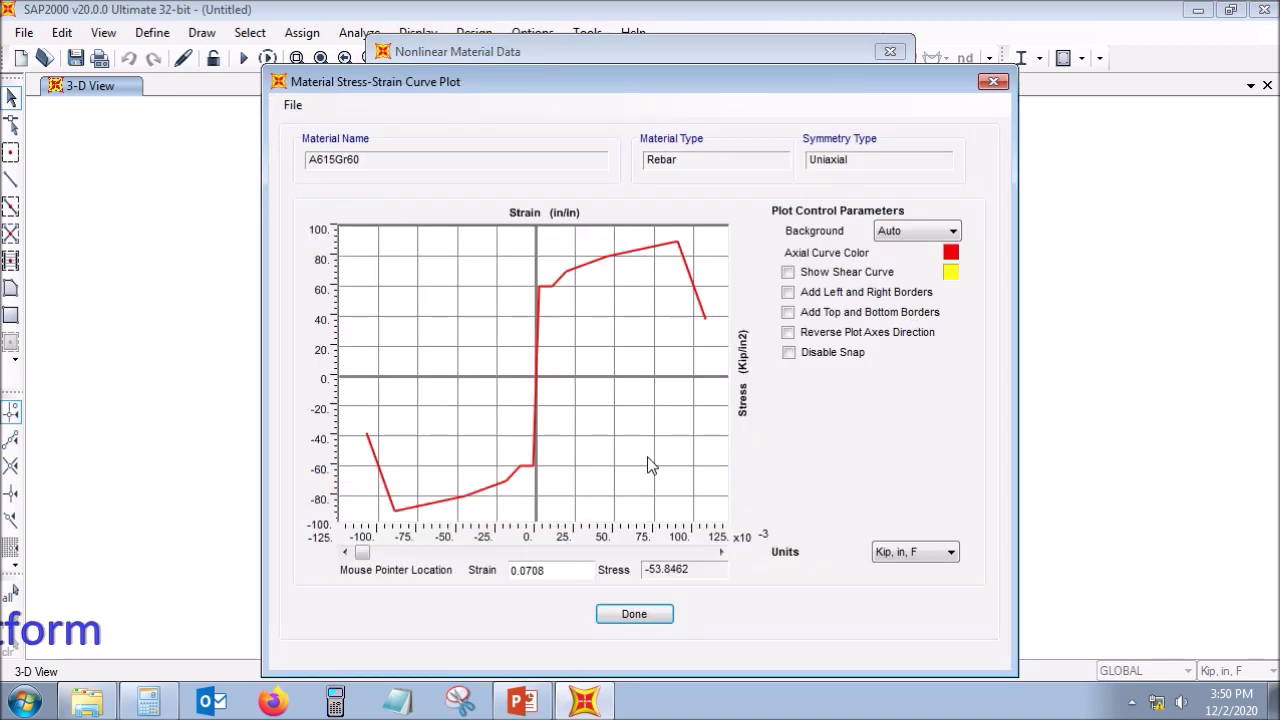
{"action": "left_click", "coordinate": [655, 617]}
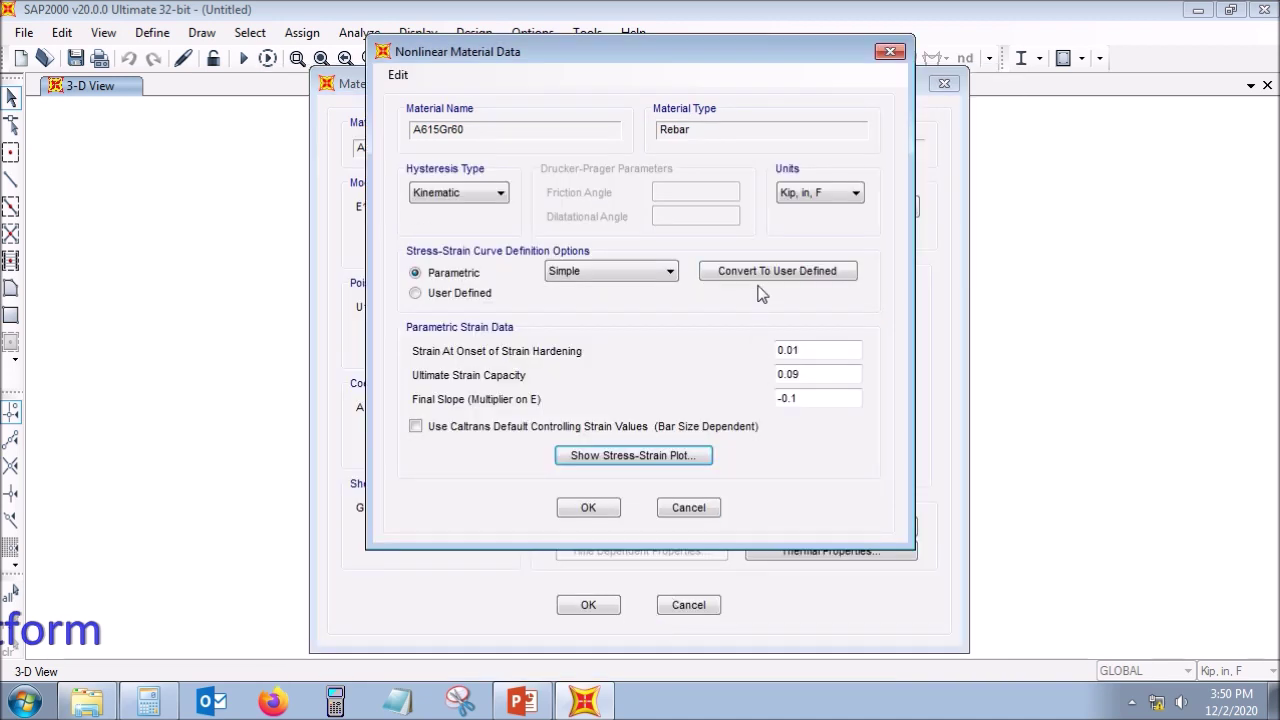
{"action": "left_click", "coordinate": [761, 284]}
{"action": "scroll", "coordinate": [720, 490], "scroll_direction": "down", "scroll_amount": 1}
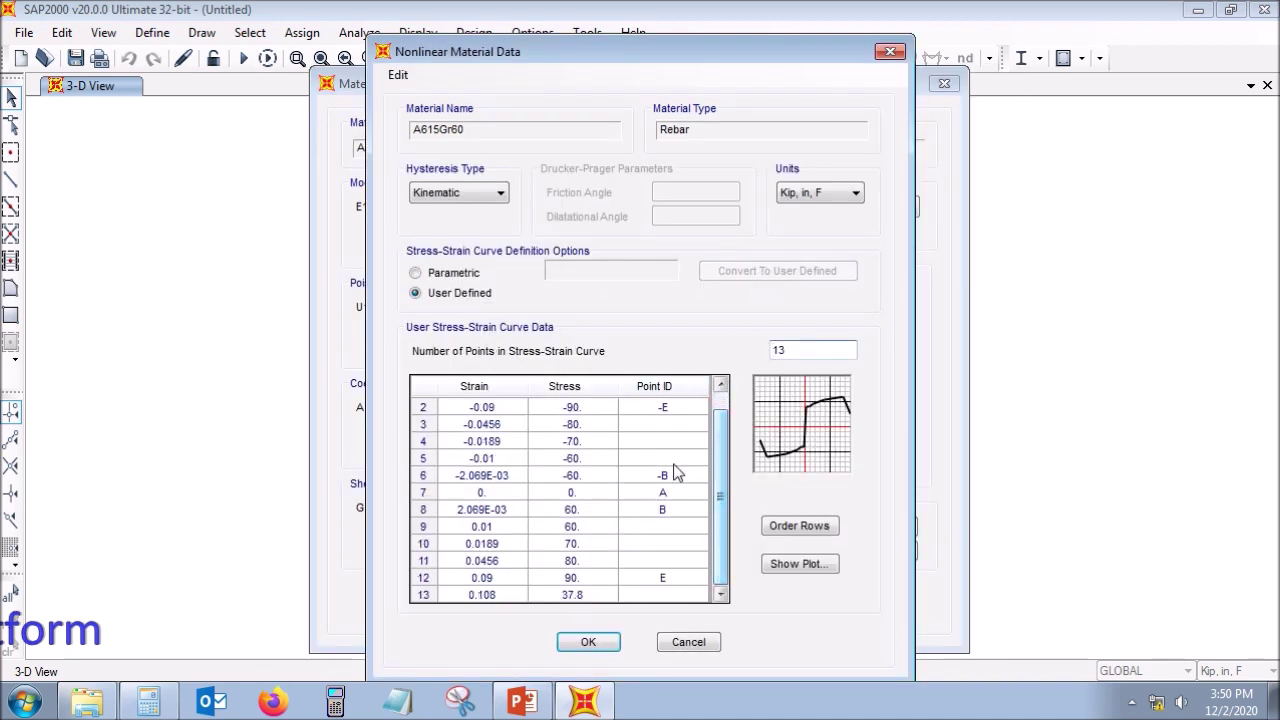
{"action": "left_click", "coordinate": [609, 646]}
{"action": "left_click", "coordinate": [592, 607]}
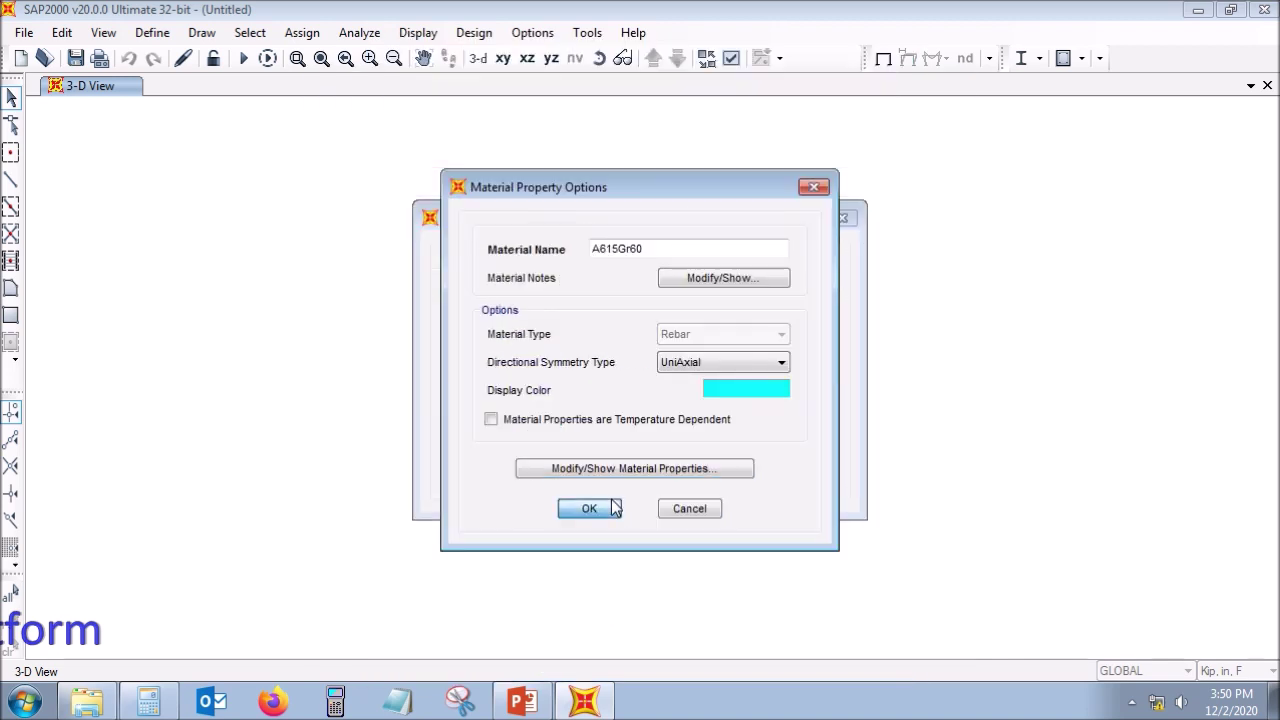
{"action": "left_click", "coordinate": [614, 508]}
{"action": "left_click", "coordinate": [729, 449]}
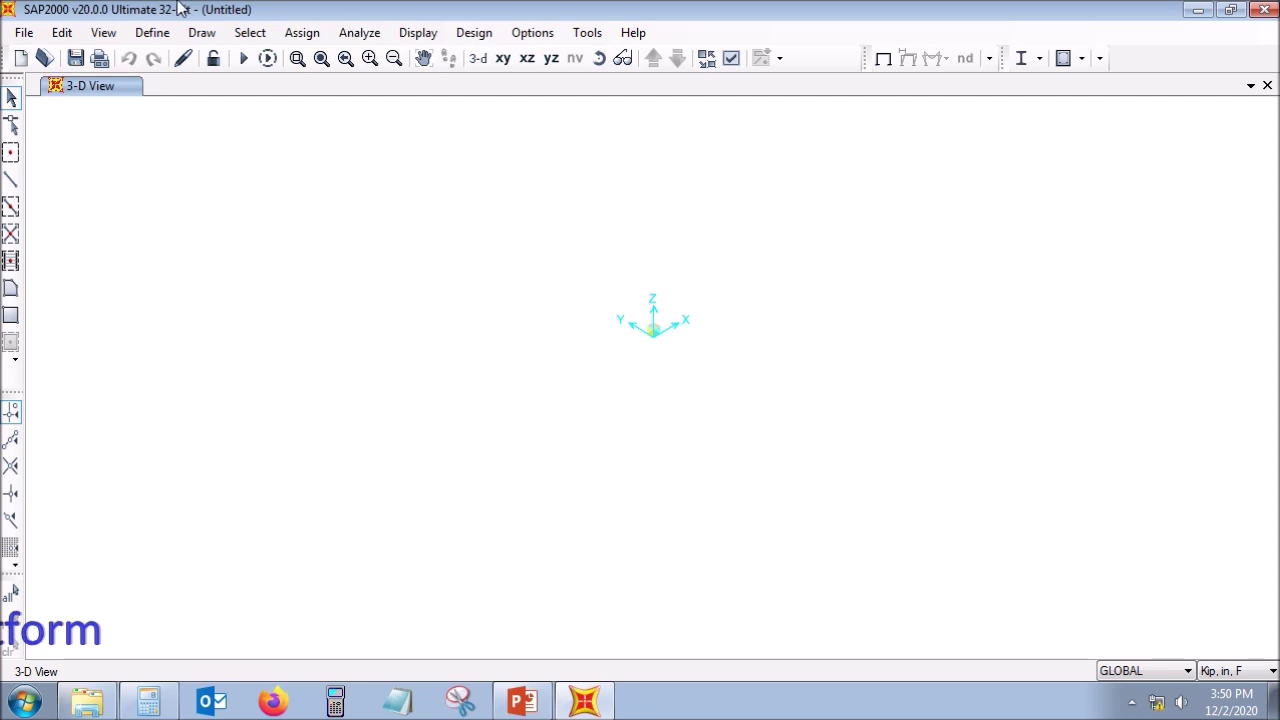
Step: Add a Section Designer frame section named 12X24 with 3000Psi base material and open its canvas
{"action": "left_click", "coordinate": [163, 32]}
{"action": "mouse_move", "coordinate": [183, 92]}
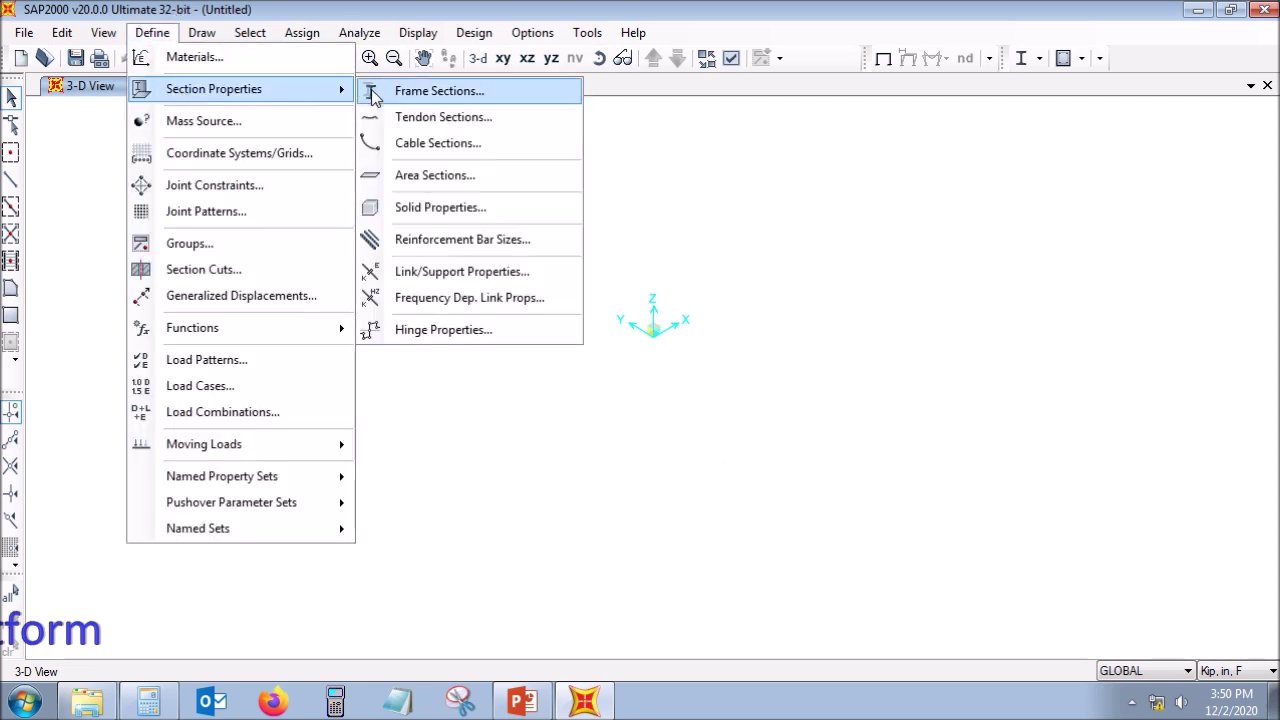
{"action": "left_click", "coordinate": [390, 93]}
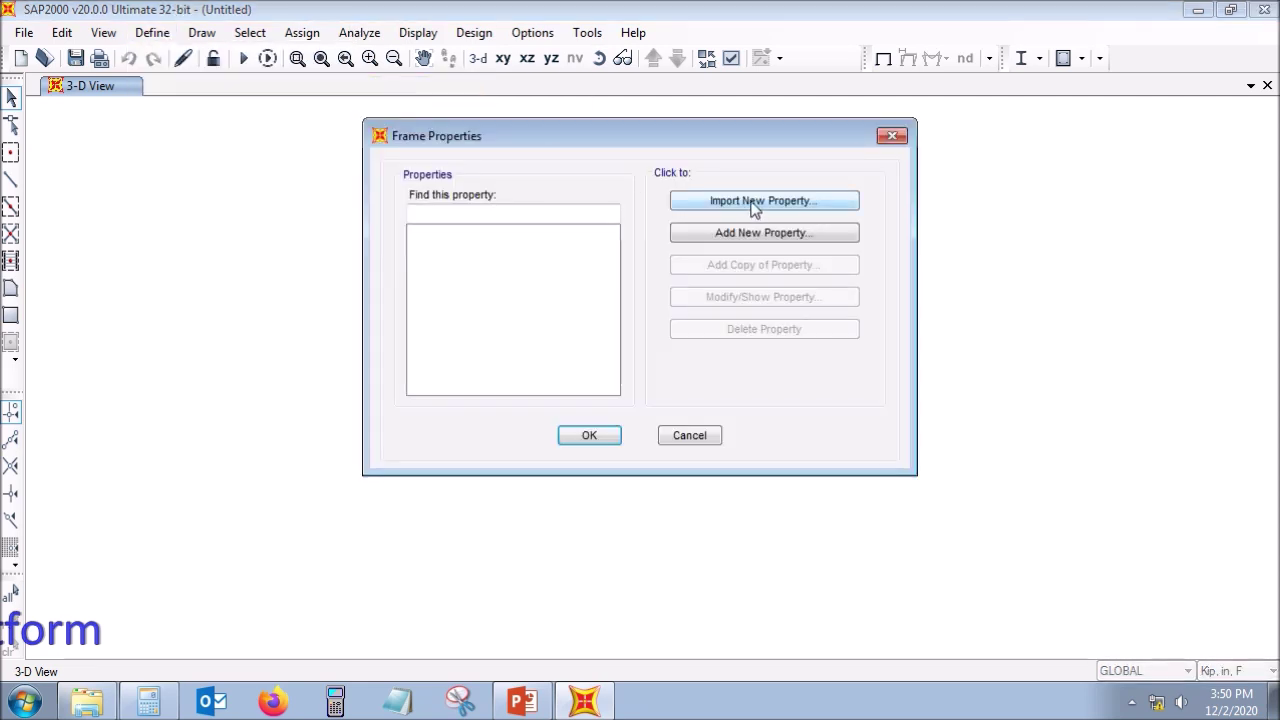
{"action": "left_click", "coordinate": [756, 238]}
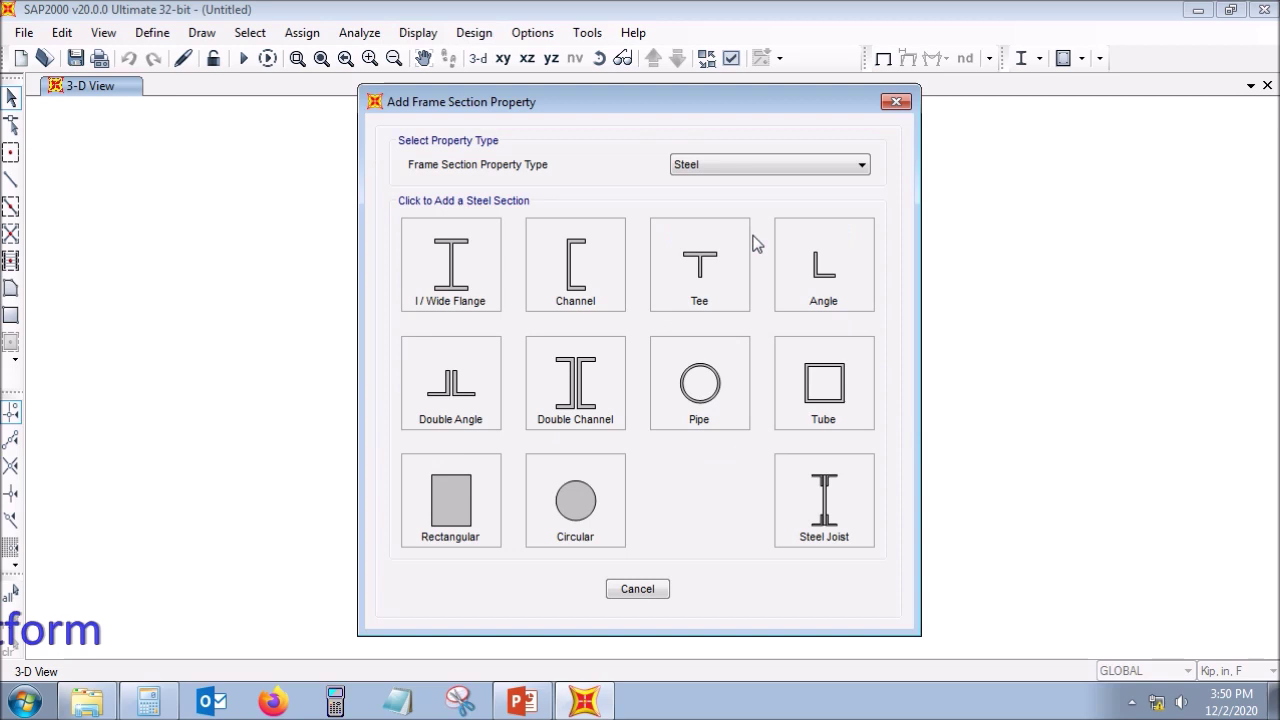
{"action": "left_click", "coordinate": [750, 166]}
{"action": "left_click", "coordinate": [738, 258]}
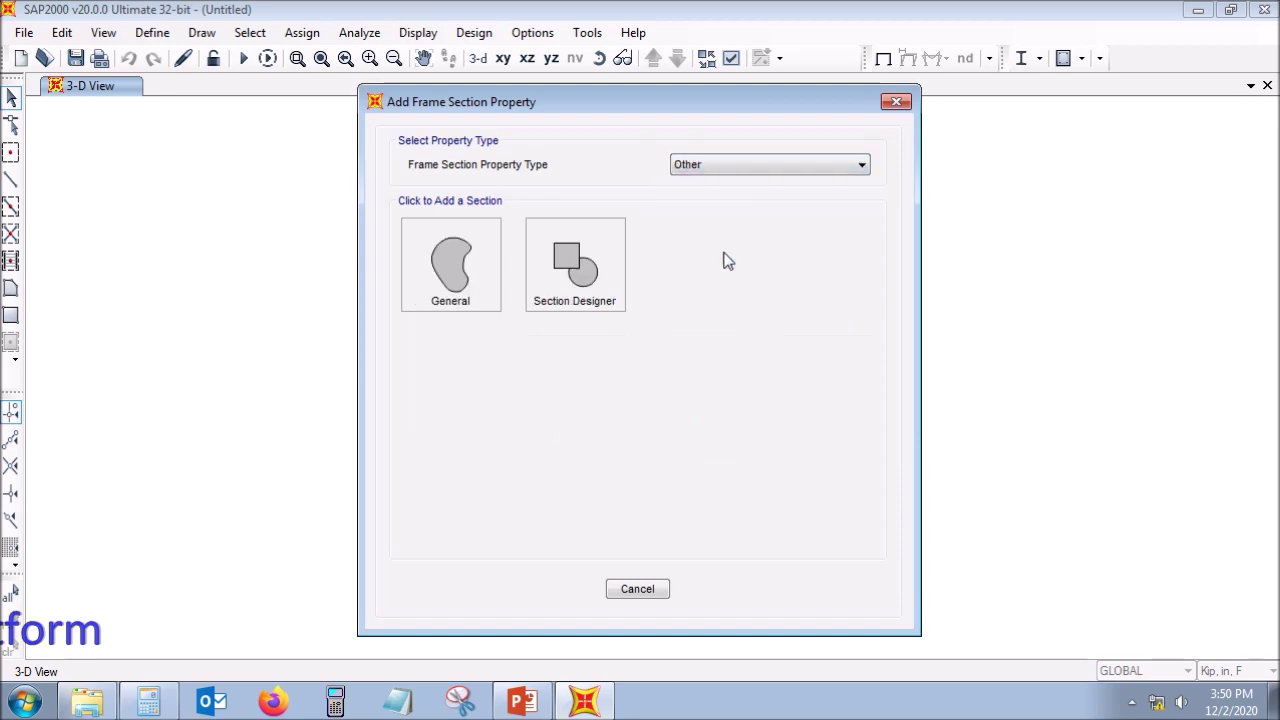
{"action": "left_click", "coordinate": [576, 275]}
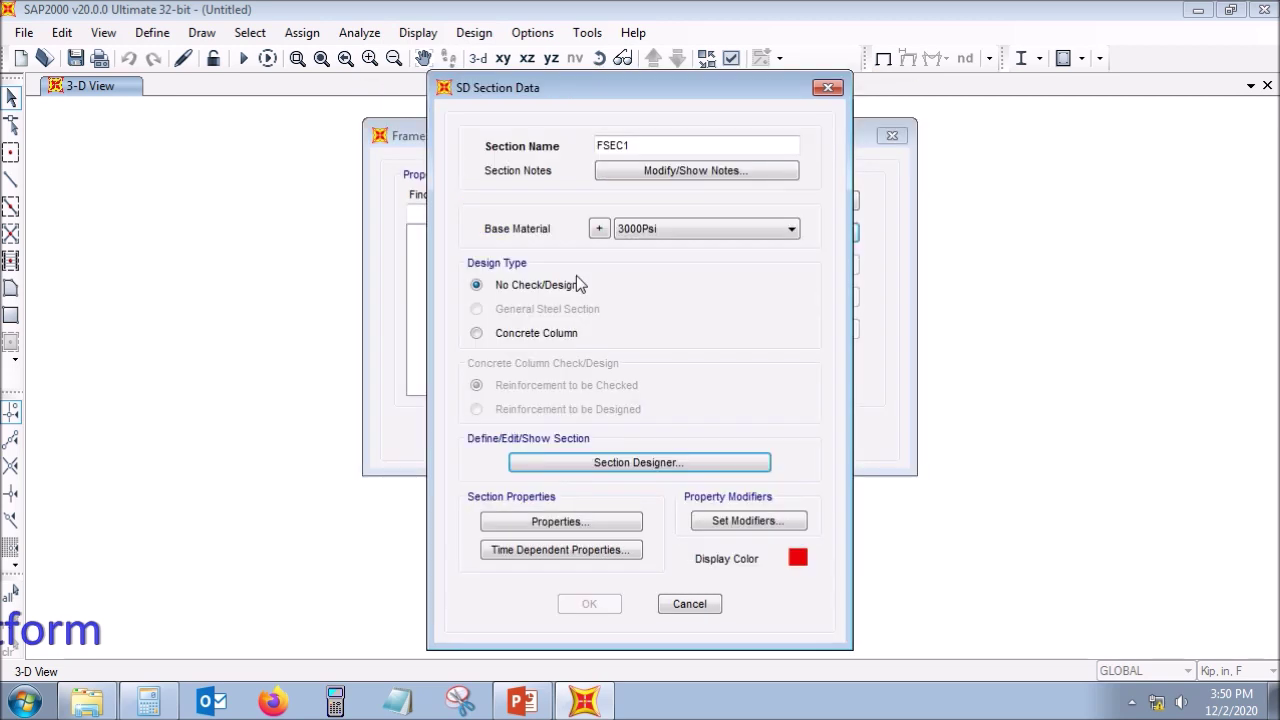
{"action": "double_click", "coordinate": [642, 148]}
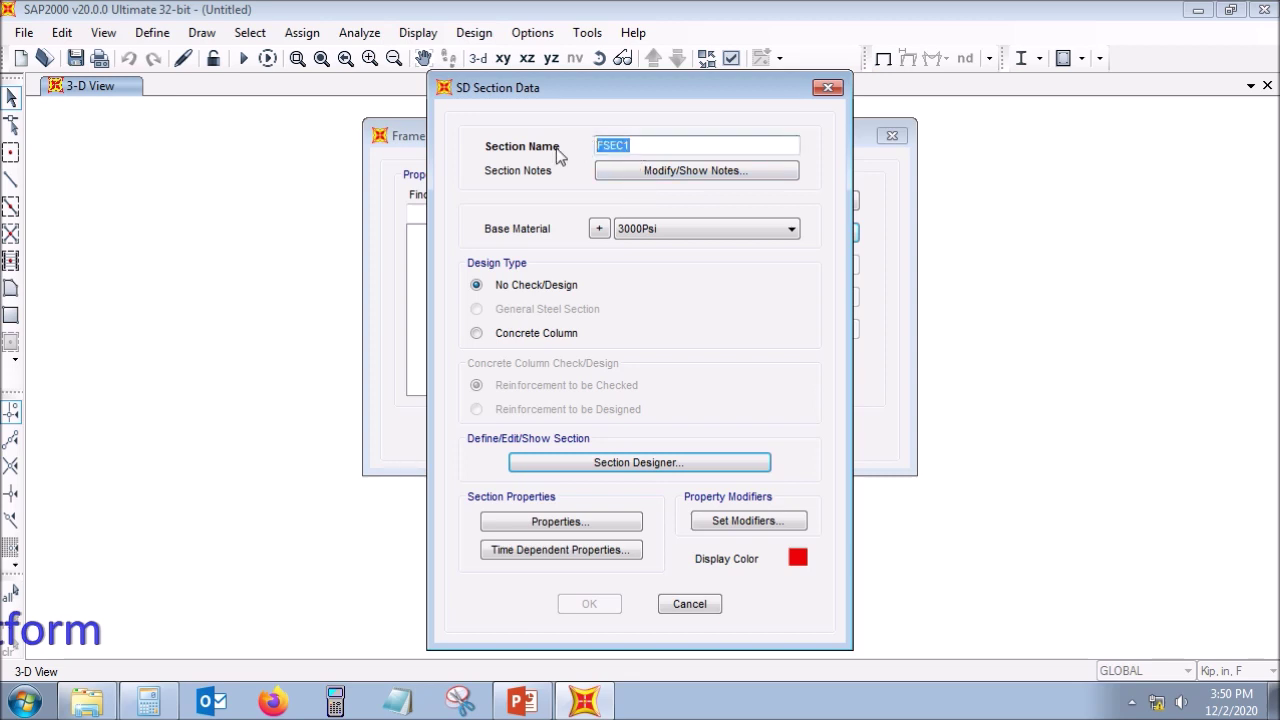
{"action": "type", "text": "12X24"}
{"action": "left_click", "coordinate": [662, 228]}
{"action": "left_click", "coordinate": [662, 228]}
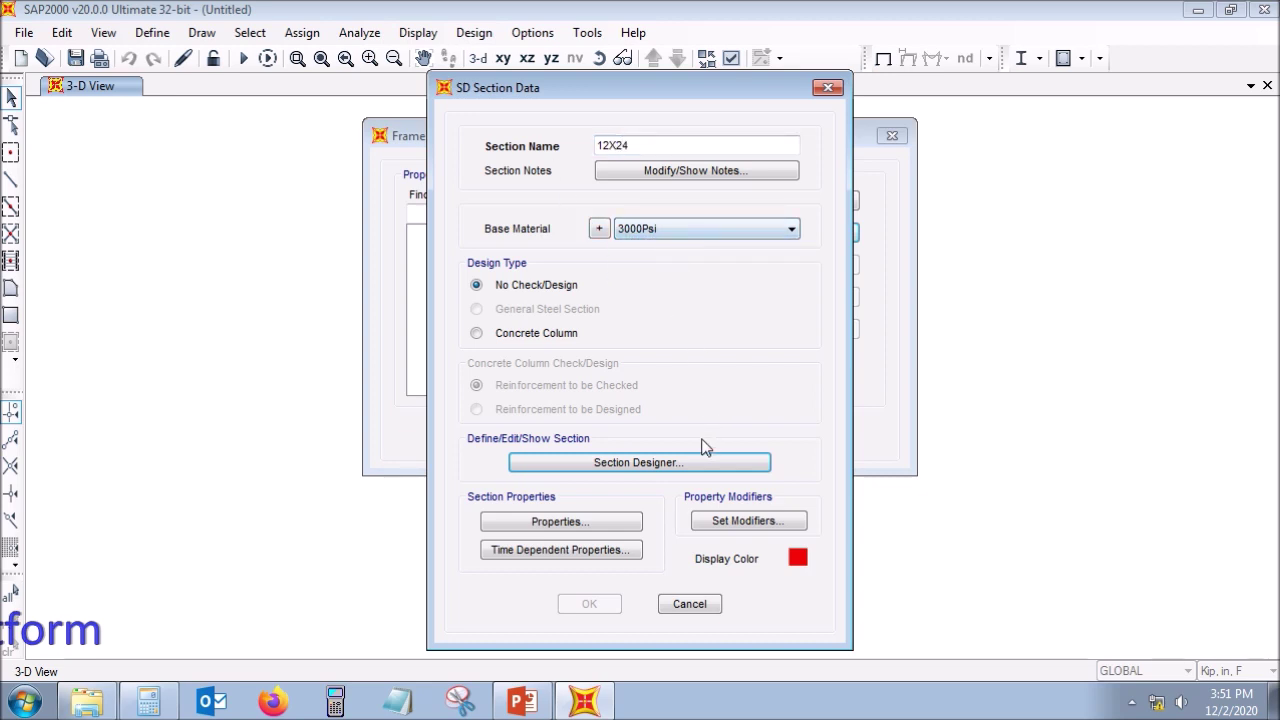
{"action": "left_click", "coordinate": [660, 464]}
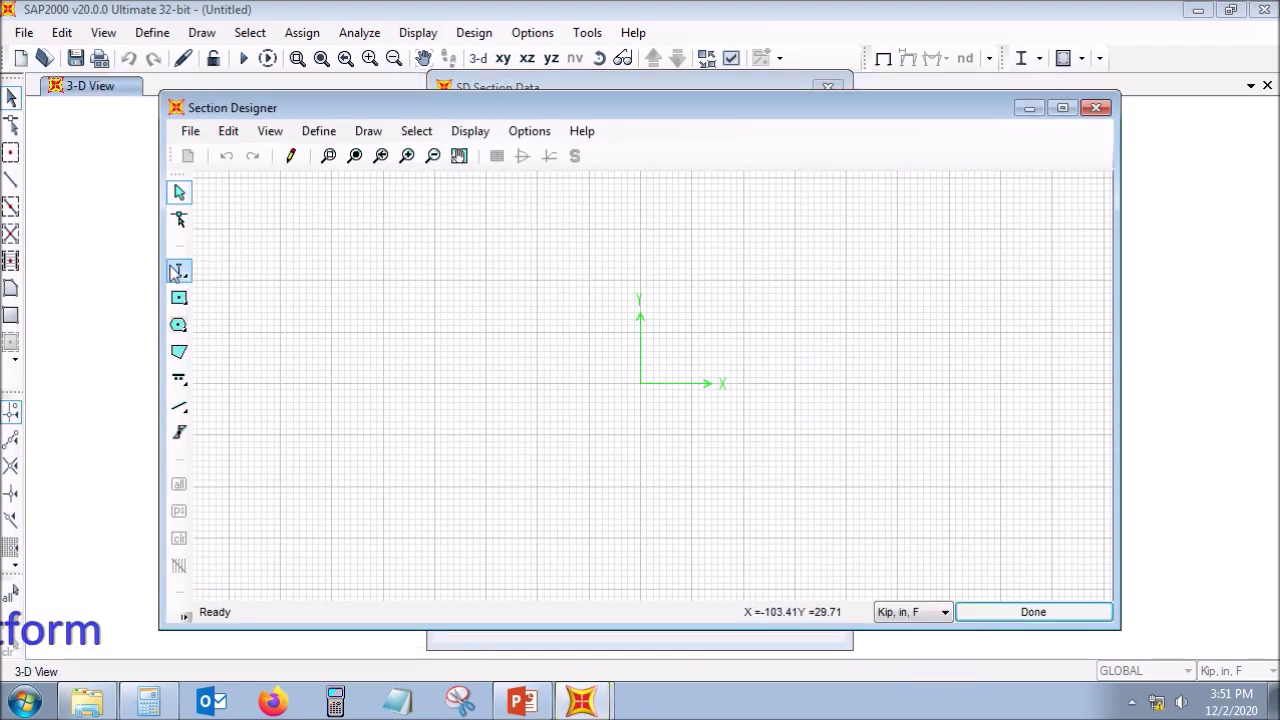
Step: Draw a rectangle centred on the origin and name it B12X24
{"action": "left_click", "coordinate": [181, 297]}
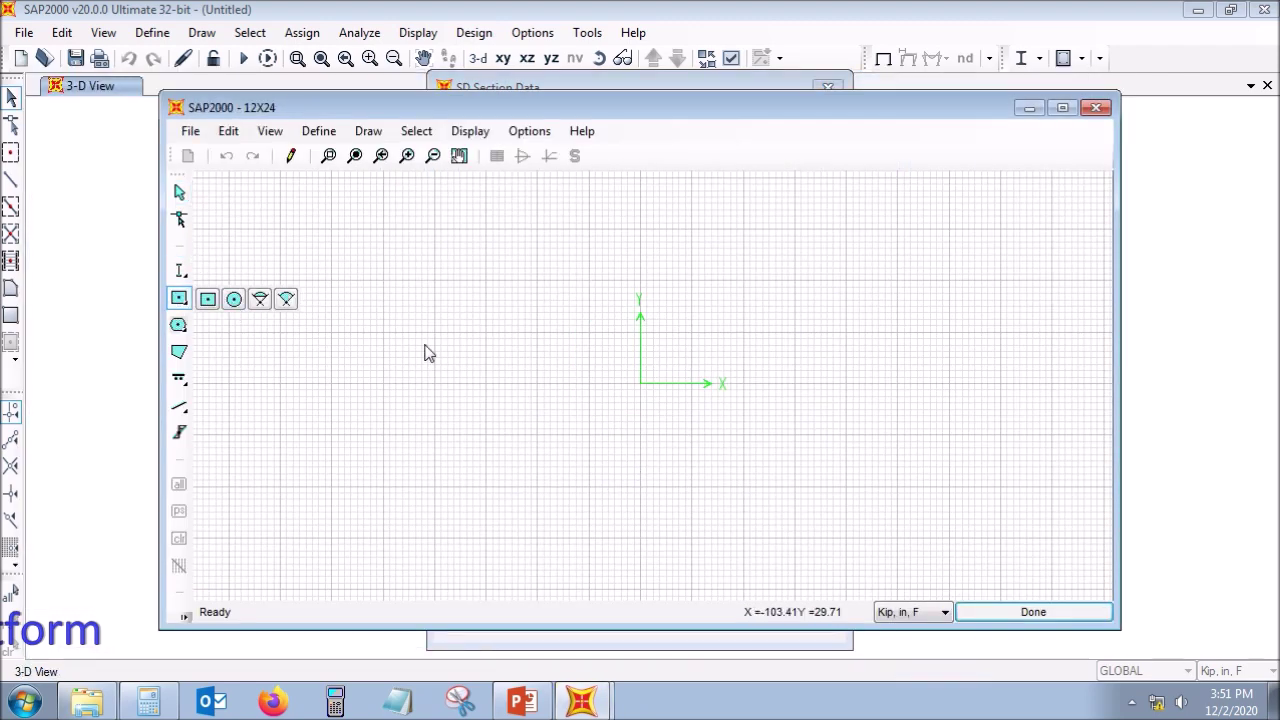
{"action": "left_click", "coordinate": [640, 383]}
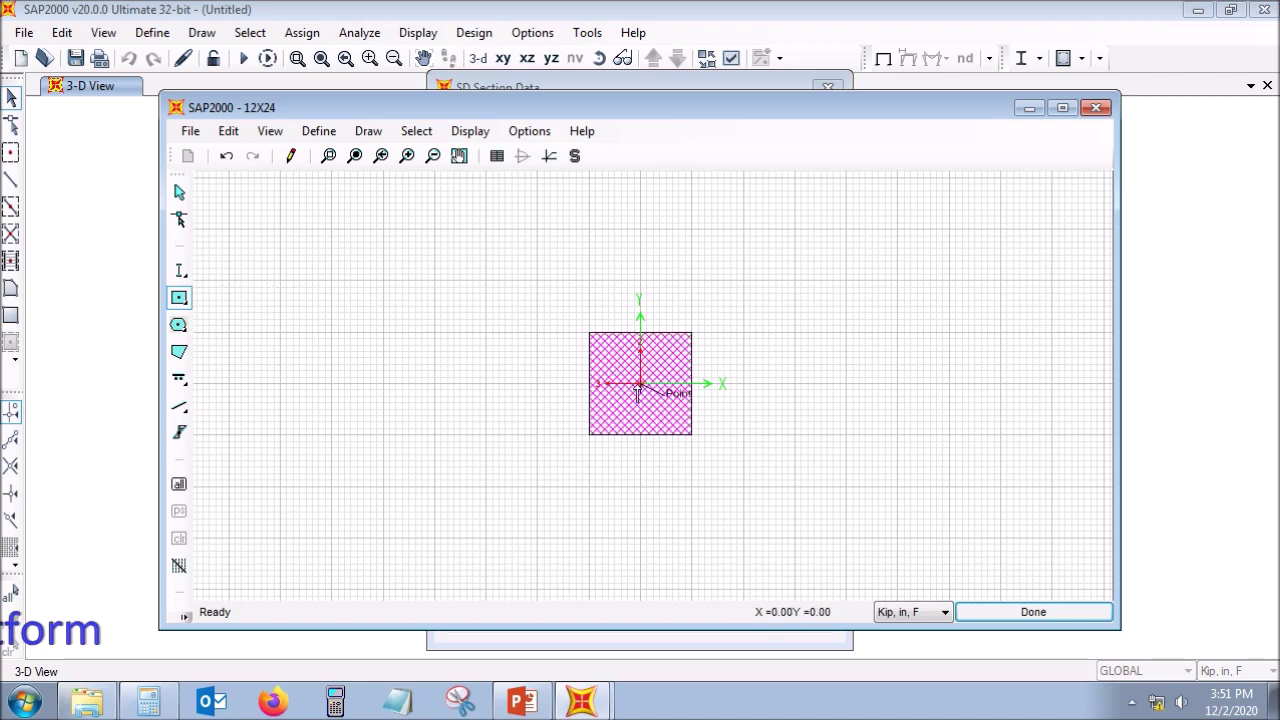
{"action": "left_click", "coordinate": [180, 193]}
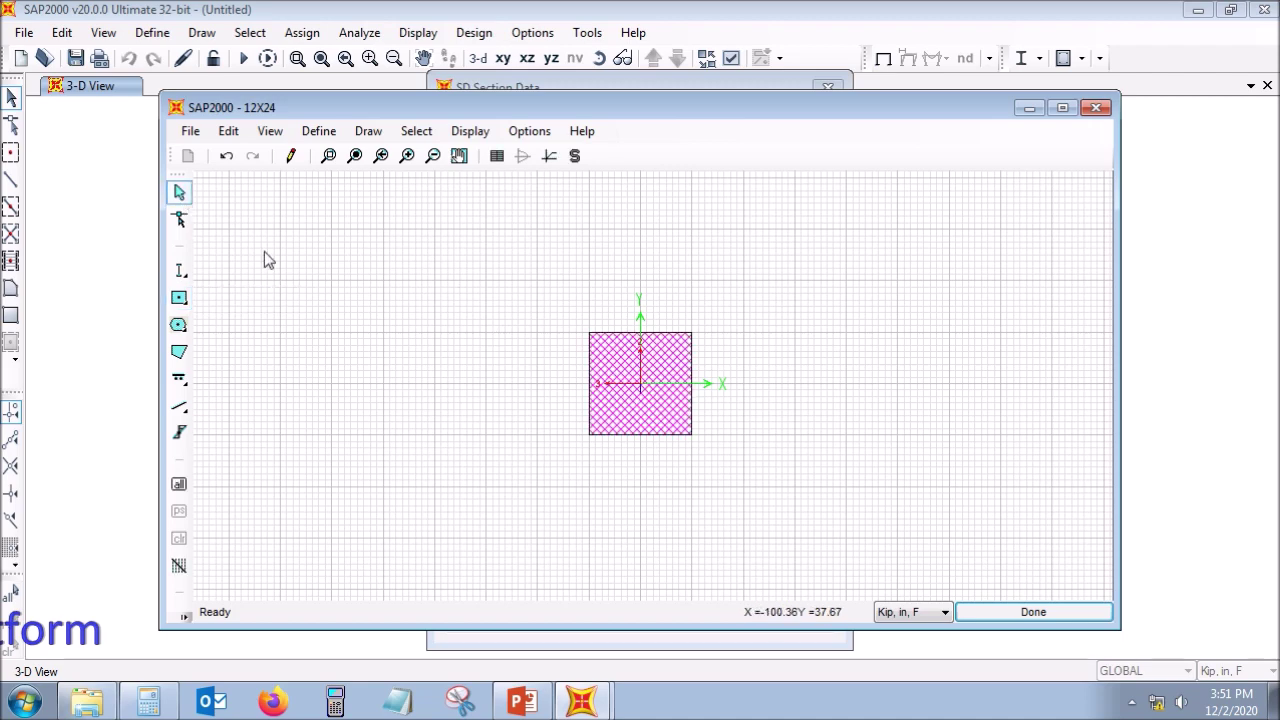
{"action": "left_click", "coordinate": [636, 392]}
{"action": "right_click", "coordinate": [636, 392]}
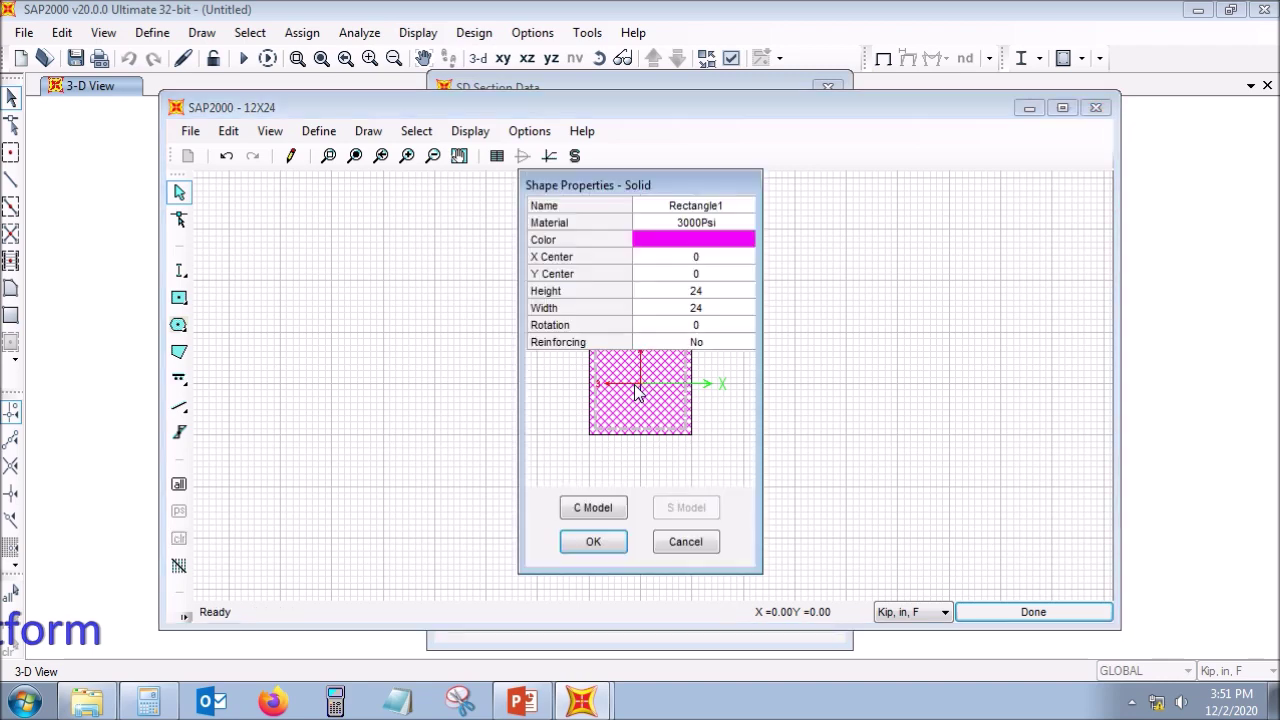
{"action": "left_click", "coordinate": [706, 210]}
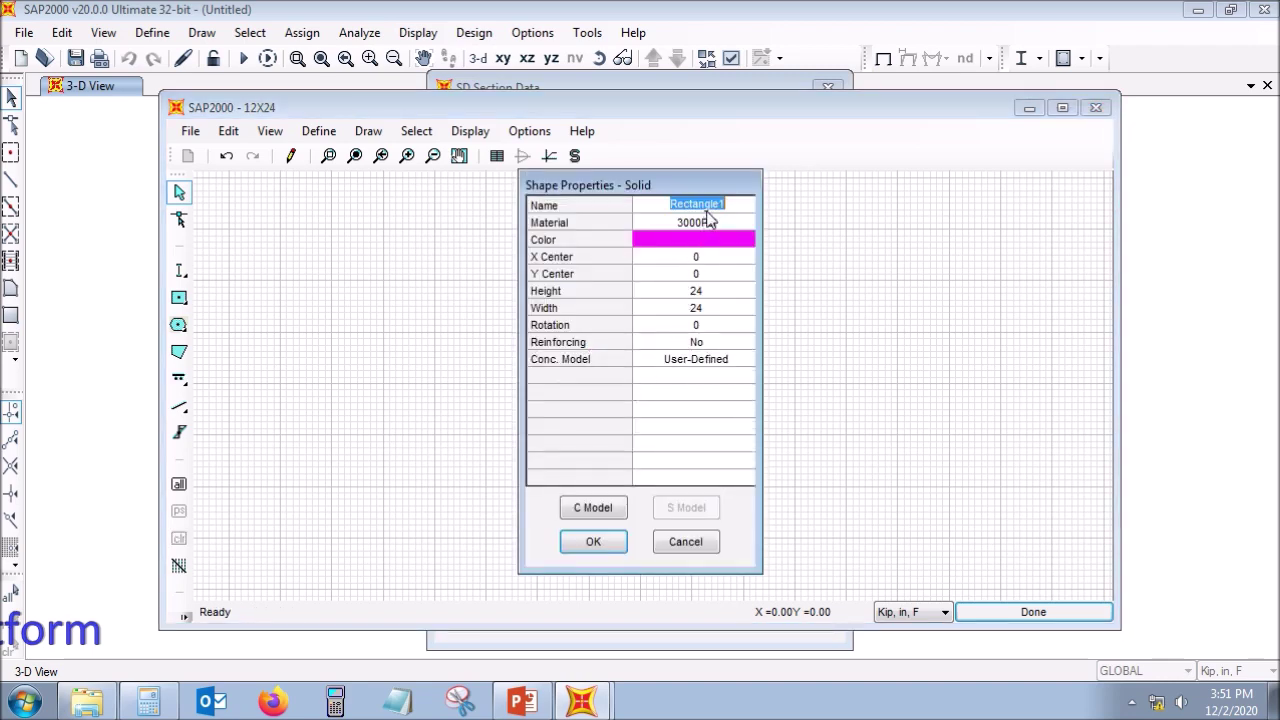
{"action": "type", "text": "12"}
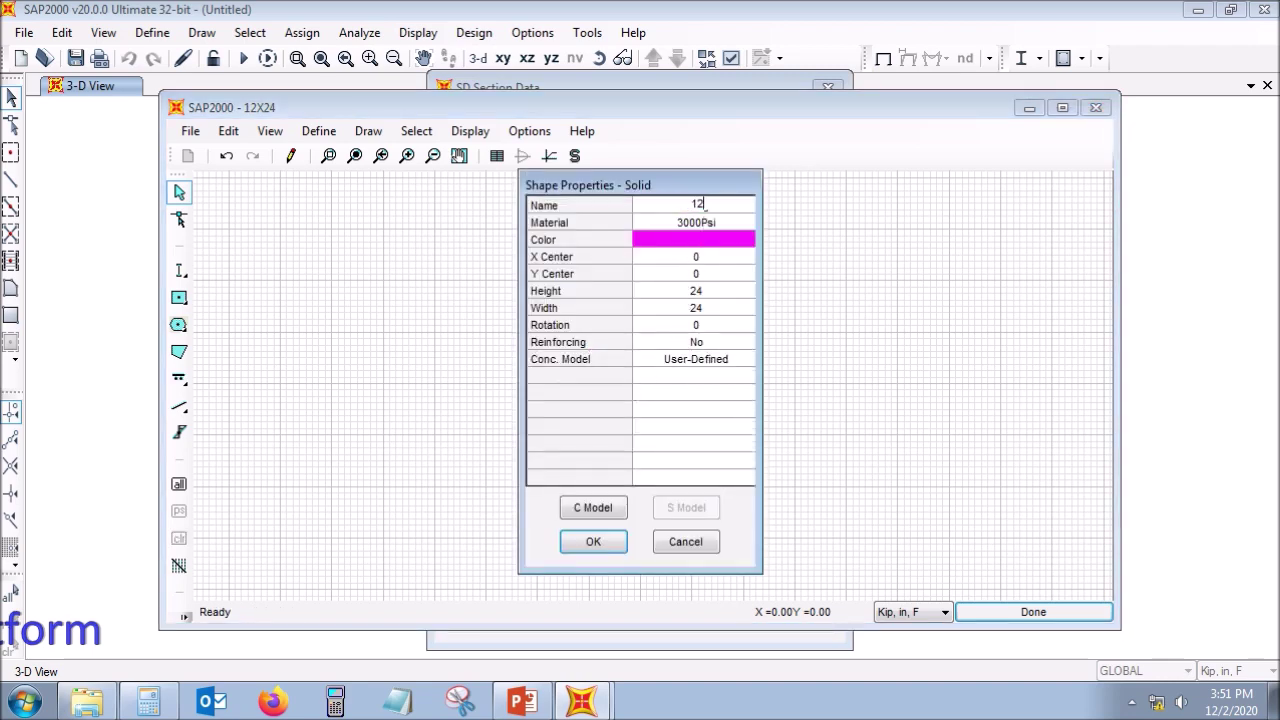
{"action": "type", "text": "X24"}
{"action": "left_click", "coordinate": [684, 204]}
{"action": "type", "text": "B"}
{"action": "left_click", "coordinate": [711, 292]}
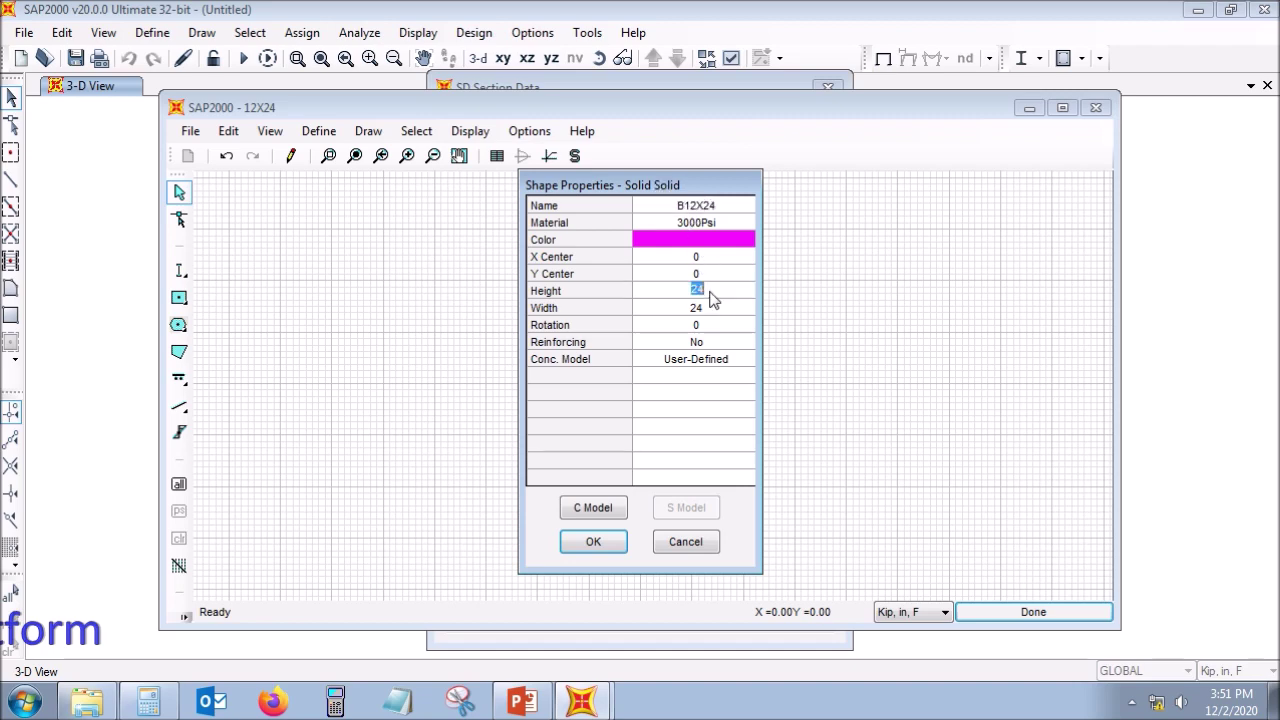
Step: Give the rectangle width 12, reinforcing Yes and User-Defined concrete model, then apply
{"action": "left_click", "coordinate": [711, 315]}
{"action": "type", "text": "12"}
{"action": "left_click", "coordinate": [716, 330]}
{"action": "left_click", "coordinate": [716, 368]}
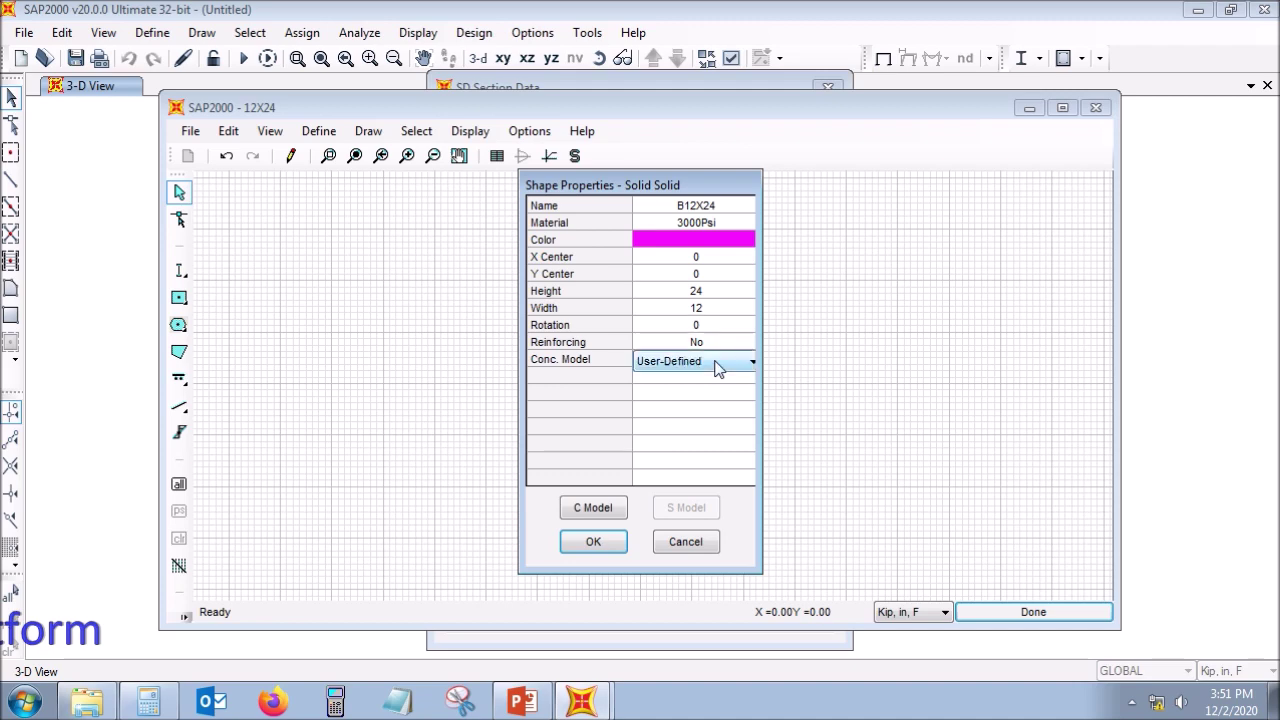
{"action": "left_click", "coordinate": [717, 363]}
{"action": "left_click", "coordinate": [712, 377]}
{"action": "key", "text": "Tab"}
{"action": "left_click", "coordinate": [712, 344]}
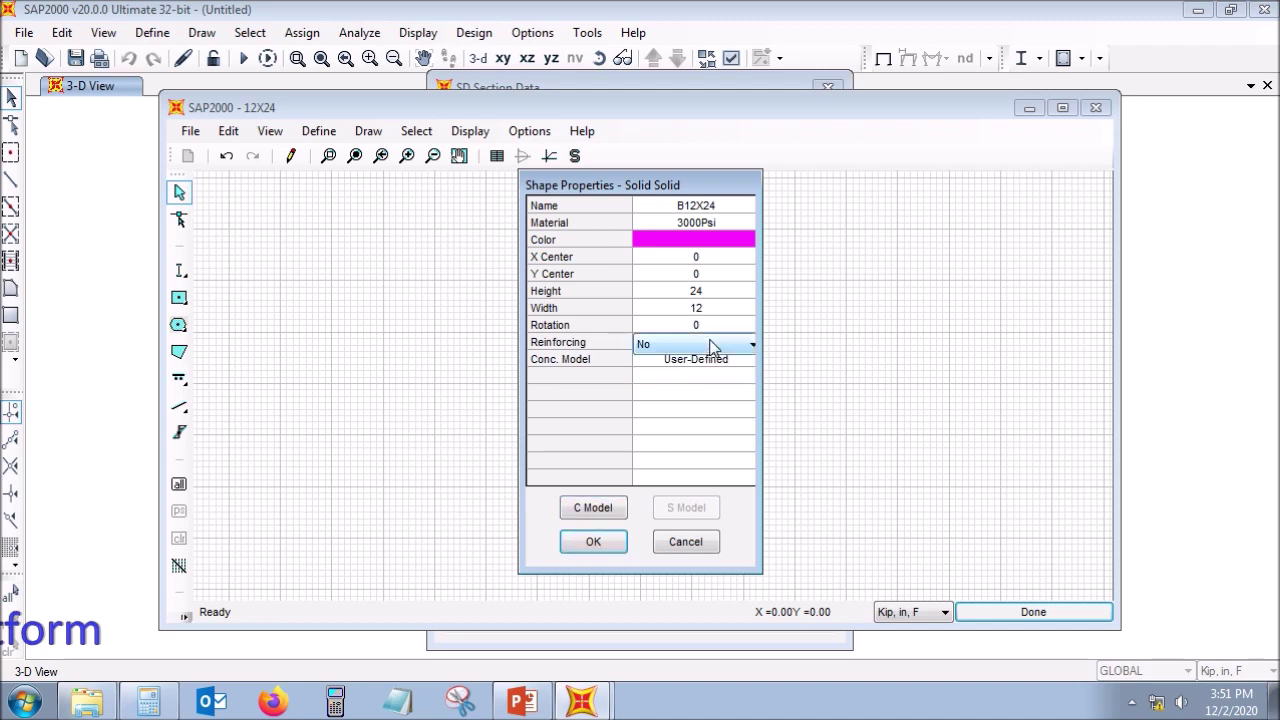
{"action": "left_click", "coordinate": [712, 344]}
{"action": "left_click", "coordinate": [714, 362]}
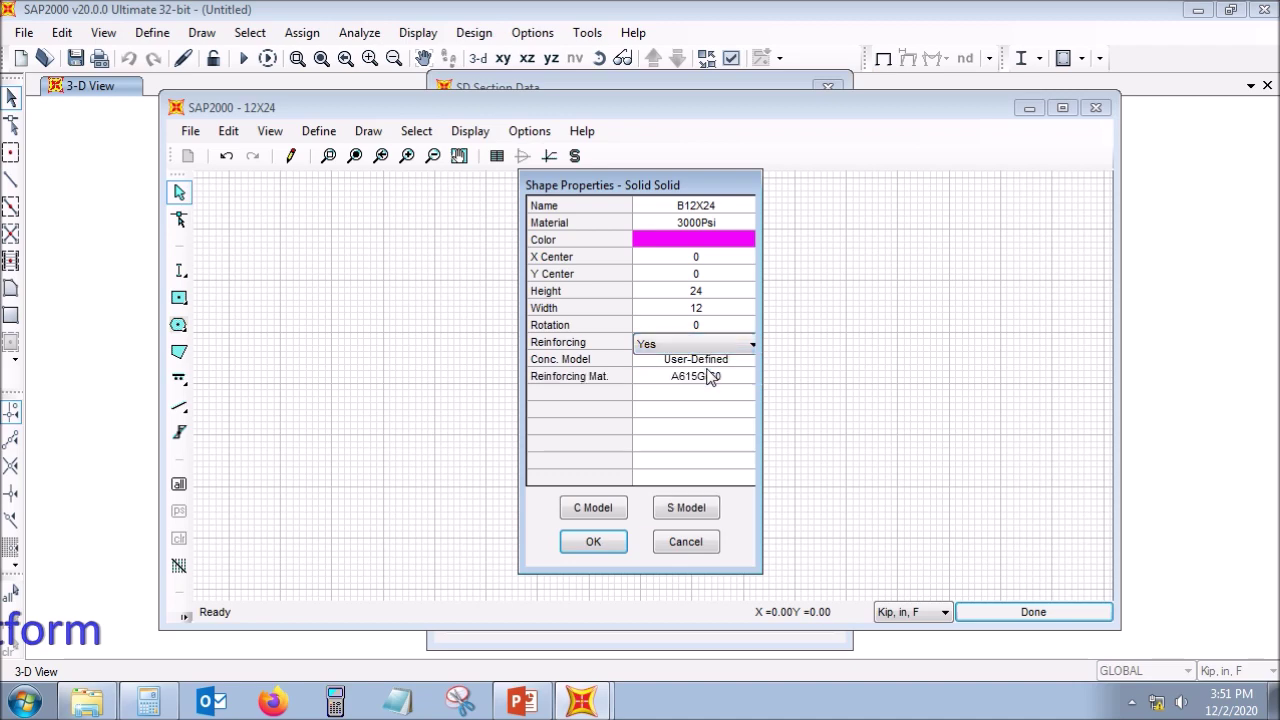
{"action": "left_click", "coordinate": [716, 362]}
{"action": "left_click", "coordinate": [716, 362]}
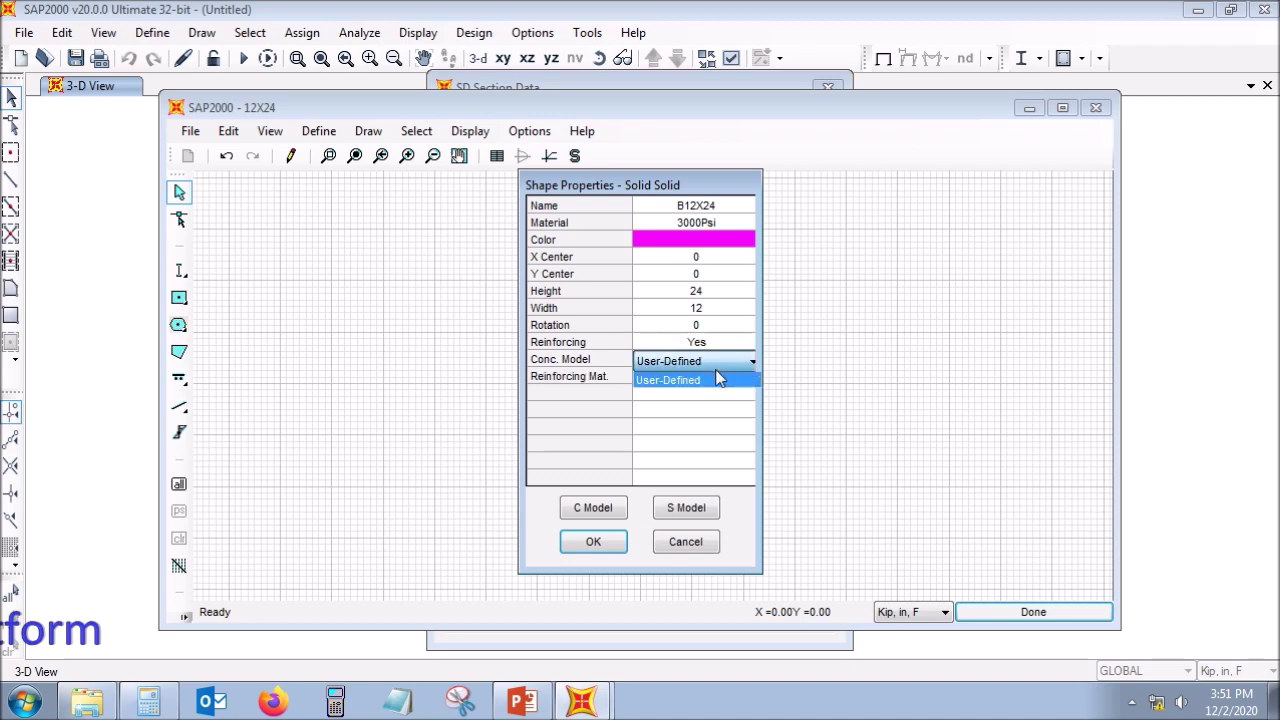
{"action": "left_click", "coordinate": [718, 368]}
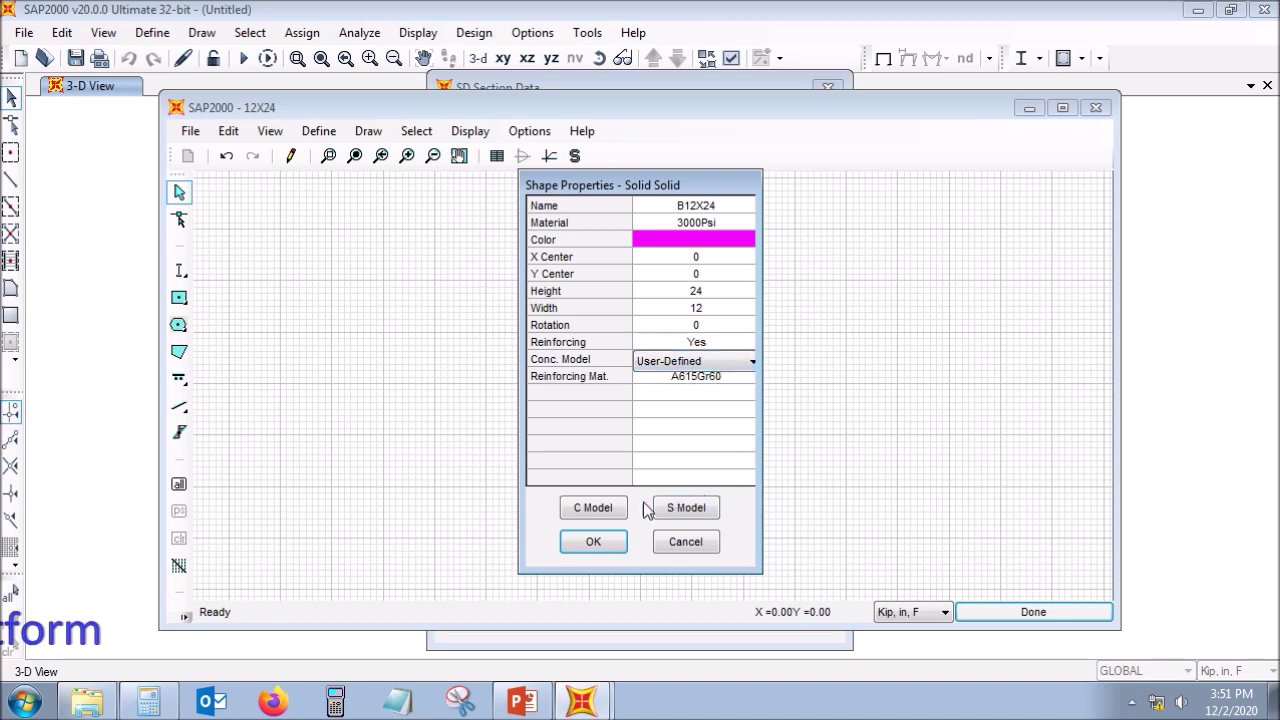
{"action": "left_click", "coordinate": [600, 541]}
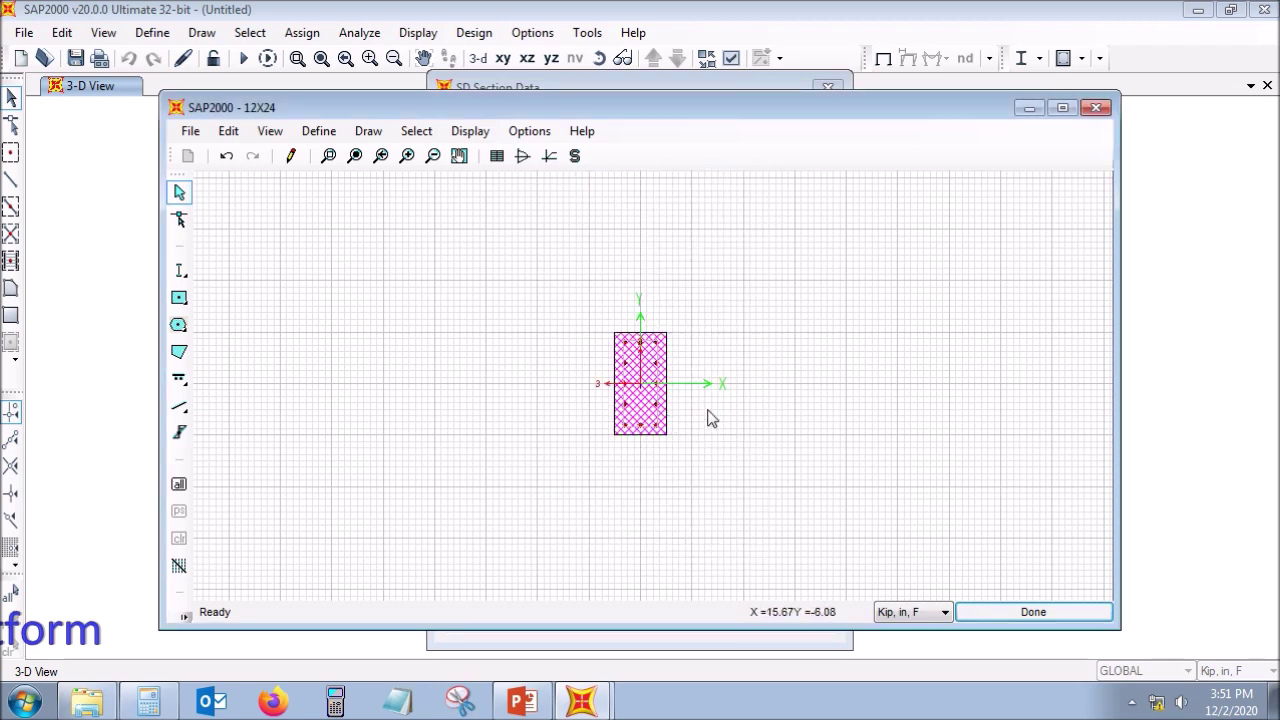
Step: Zoom in and view the B12X24 rectangle's User-Defined concrete stress-strain curve, keeping the User-Defined model
{"action": "left_click", "coordinate": [406, 156]}
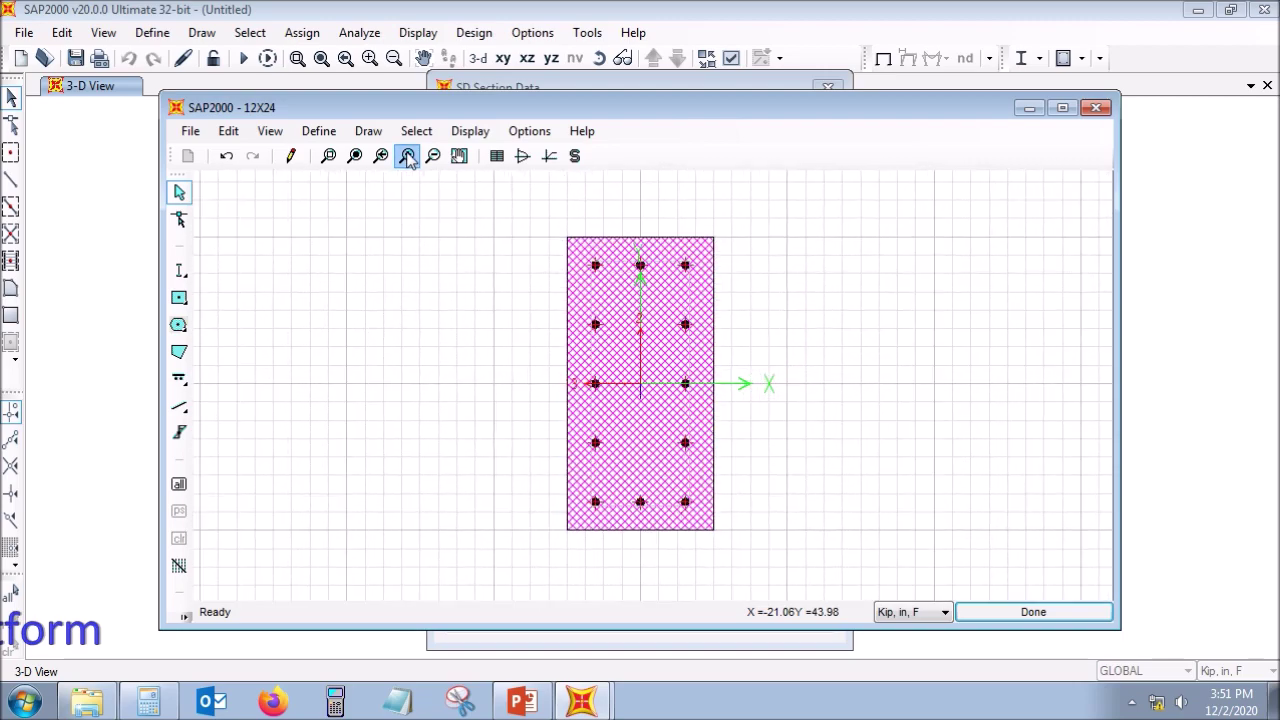
{"action": "left_click", "coordinate": [628, 434]}
{"action": "double_click", "coordinate": [628, 434]}
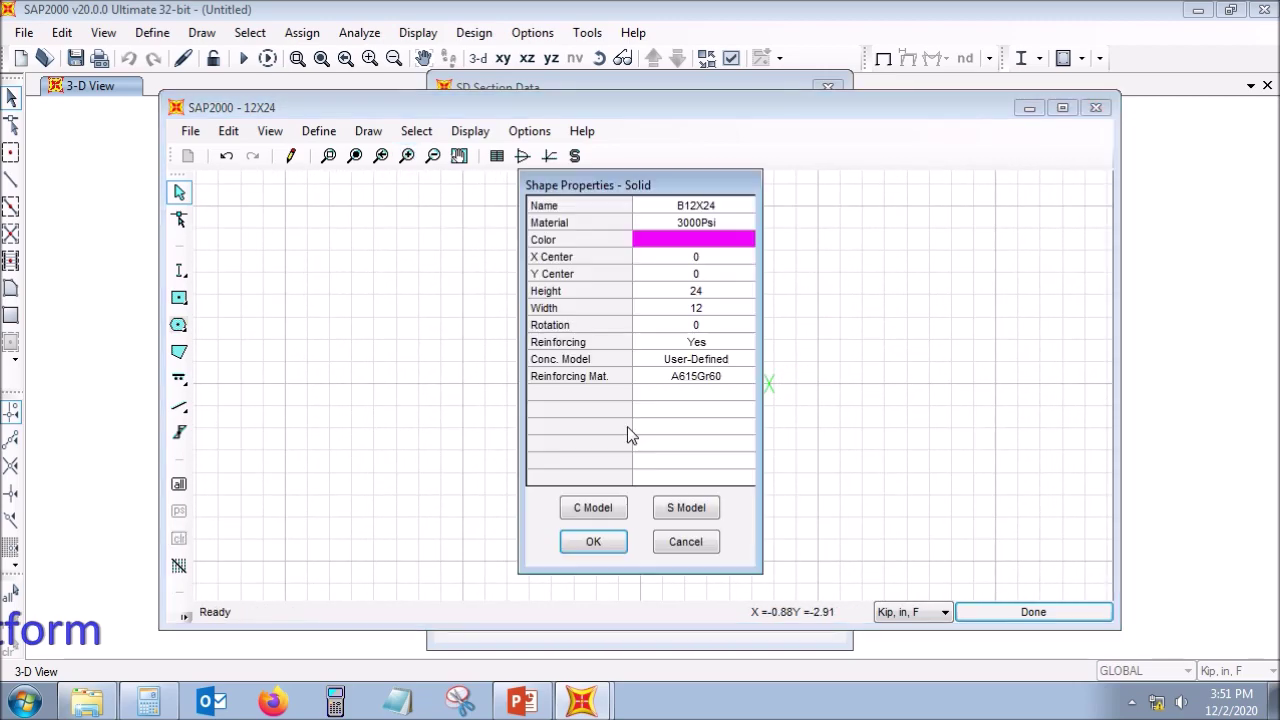
{"action": "left_click", "coordinate": [716, 366]}
{"action": "left_click", "coordinate": [716, 366]}
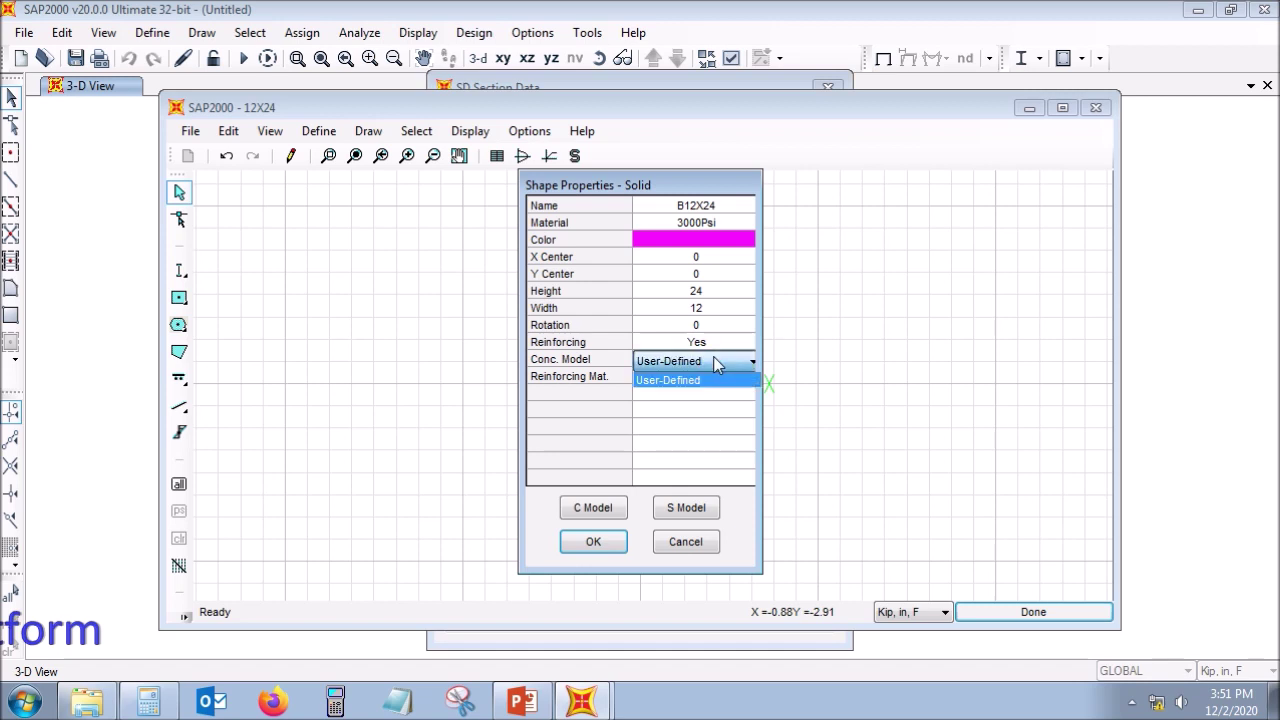
{"action": "left_click", "coordinate": [716, 378]}
{"action": "left_click", "coordinate": [590, 508]}
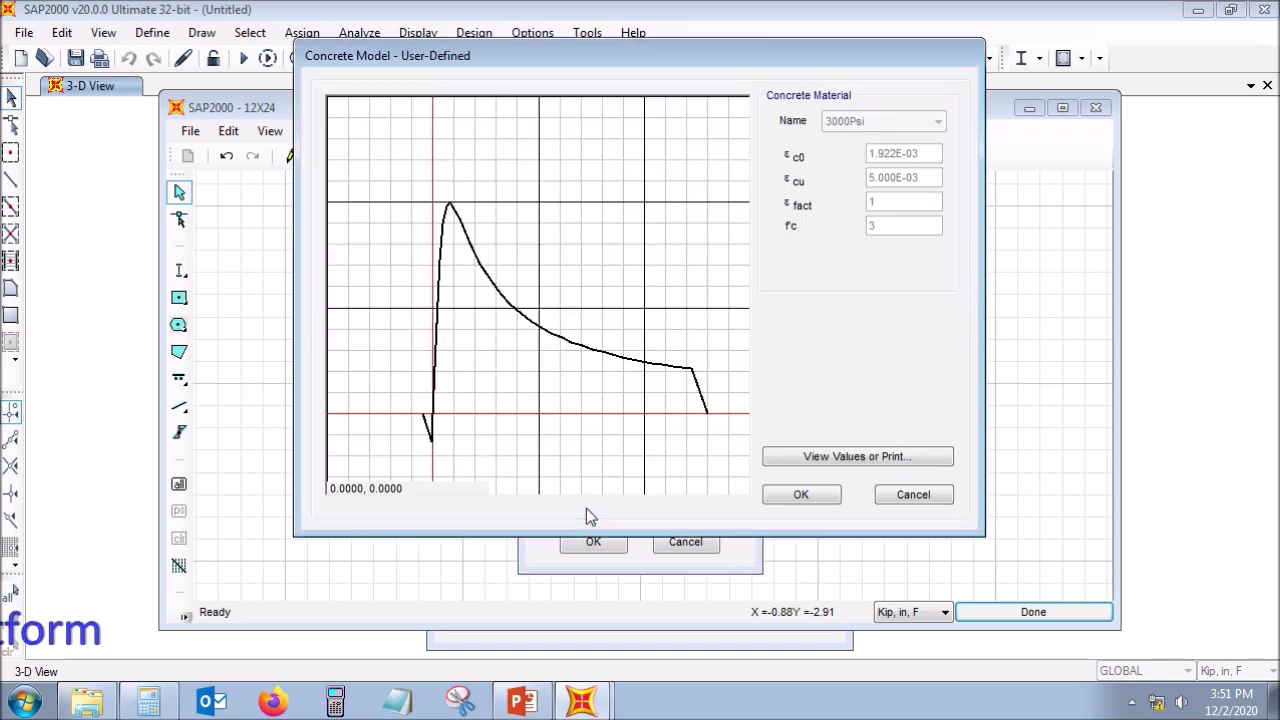
{"action": "left_click", "coordinate": [818, 498]}
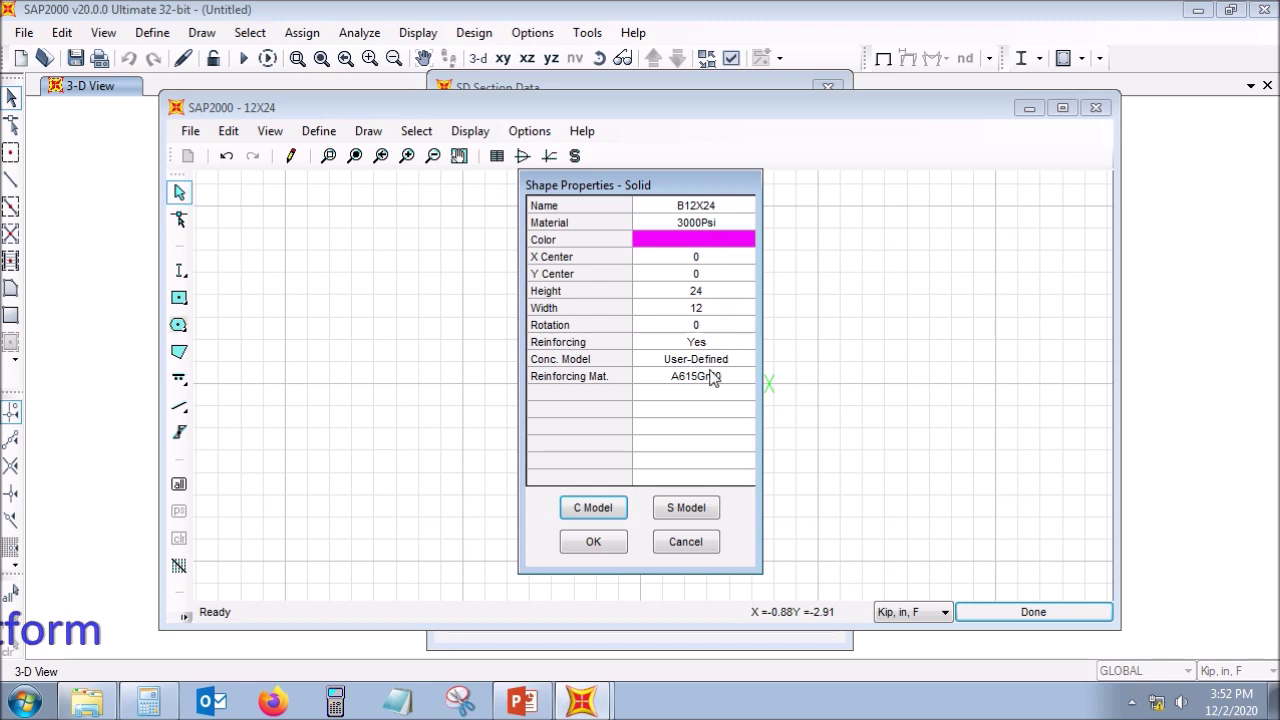
Step: Accept the B12X24 shape properties, Section Designer, 12X24 section data and frame section list
{"action": "left_click", "coordinate": [600, 543]}
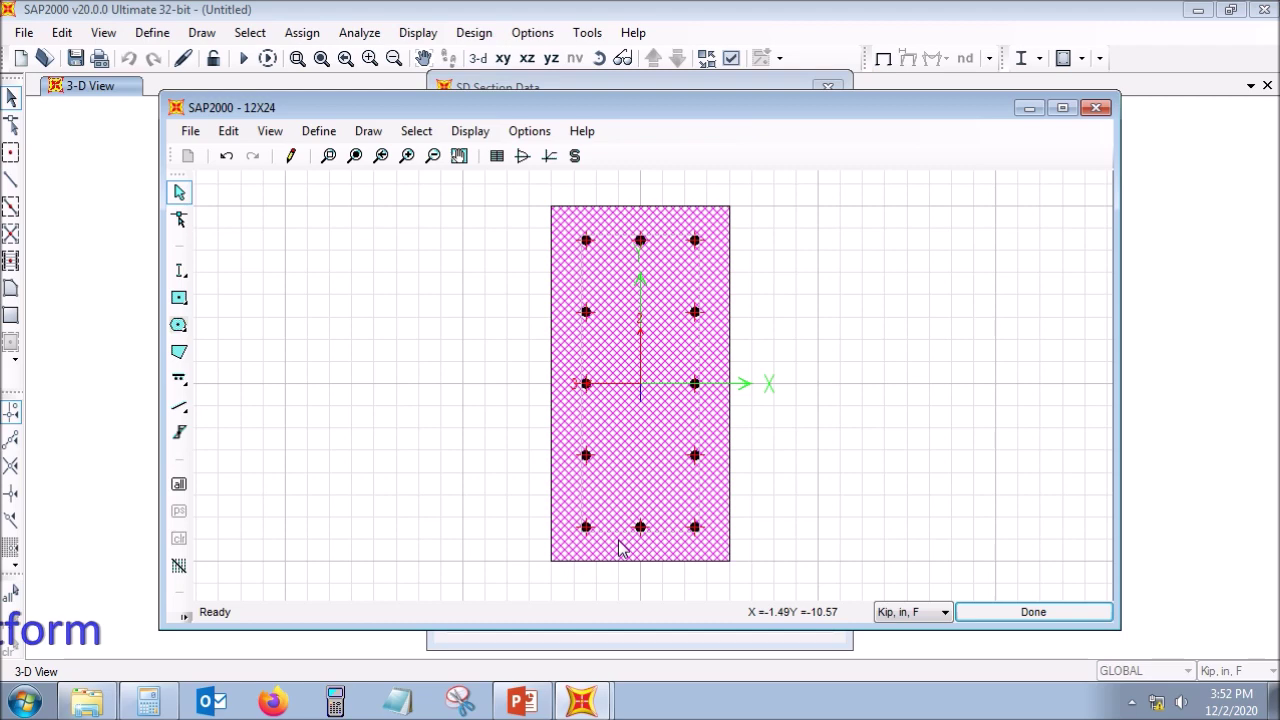
{"action": "left_click", "coordinate": [976, 616]}
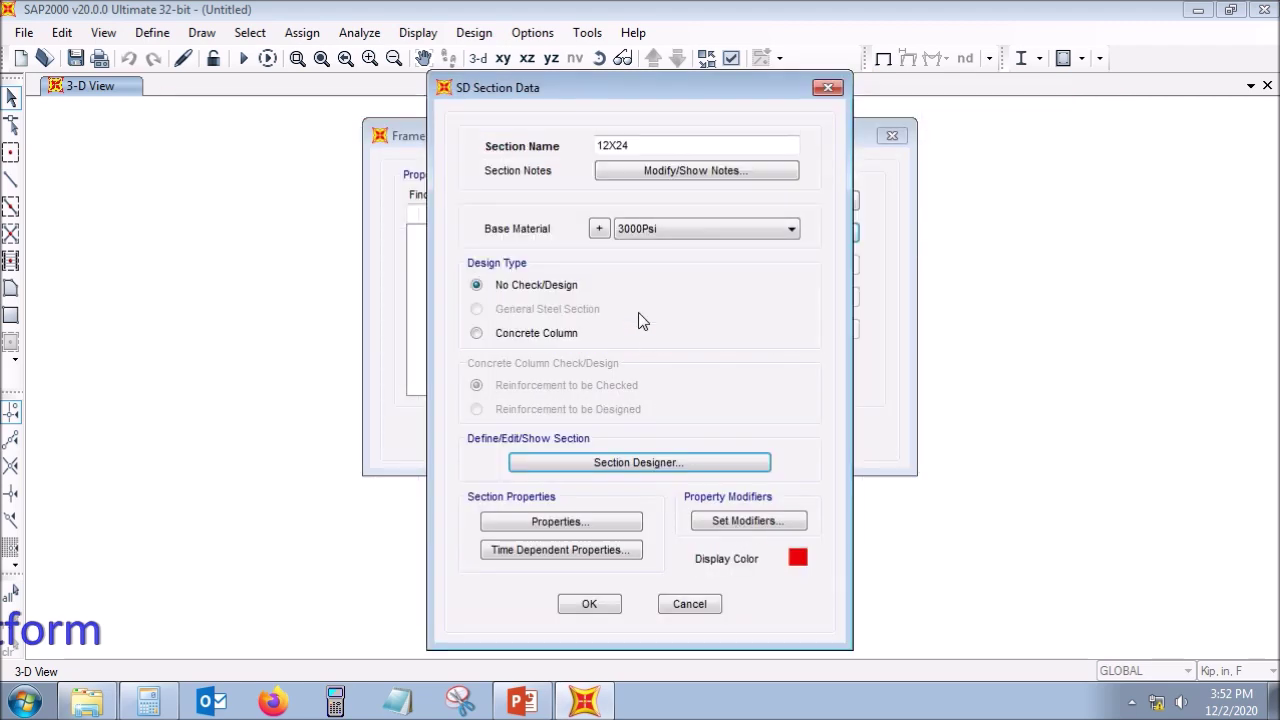
{"action": "left_click", "coordinate": [596, 607]}
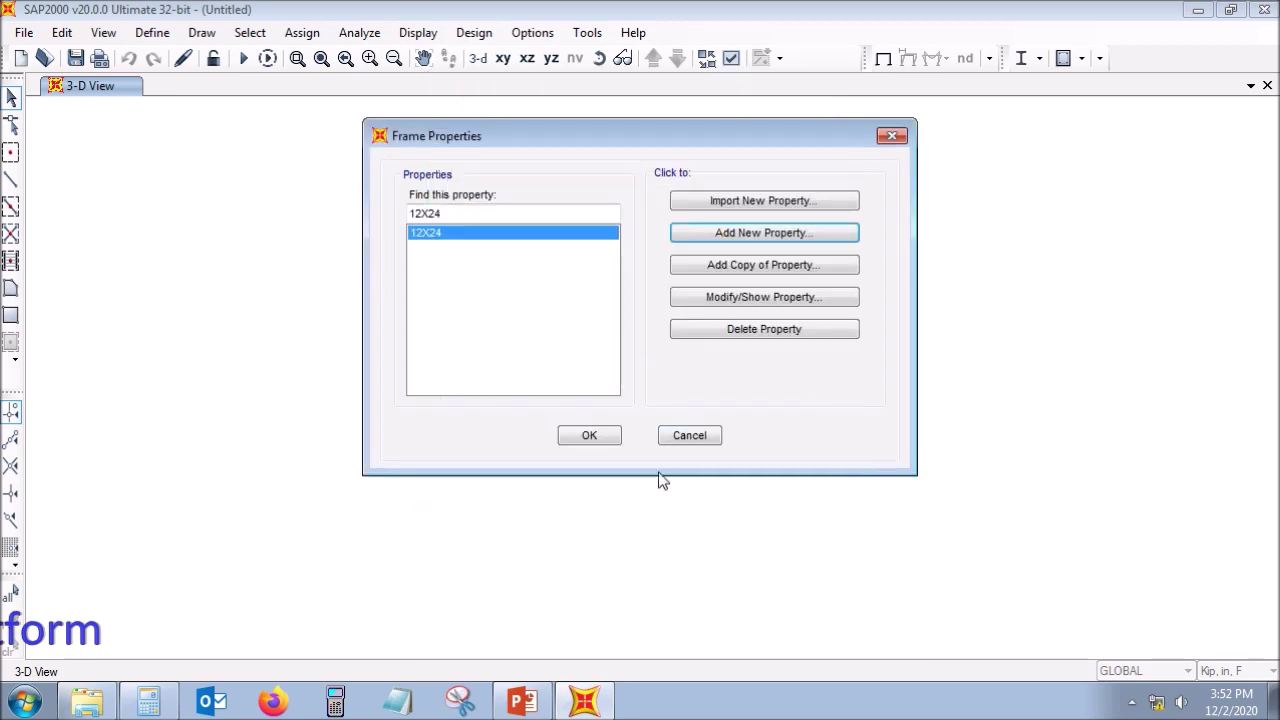
{"action": "left_click", "coordinate": [590, 436]}
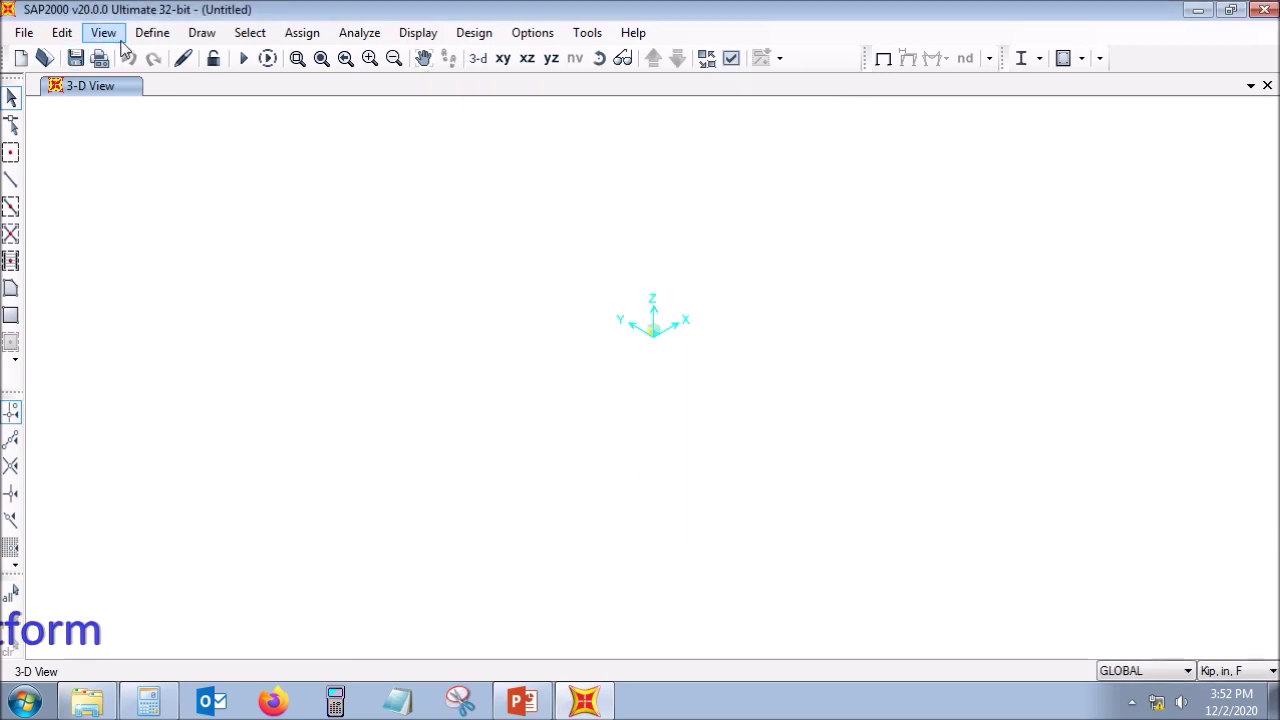
Step: Save the model under the file name 2
{"action": "left_click", "coordinate": [84, 58]}
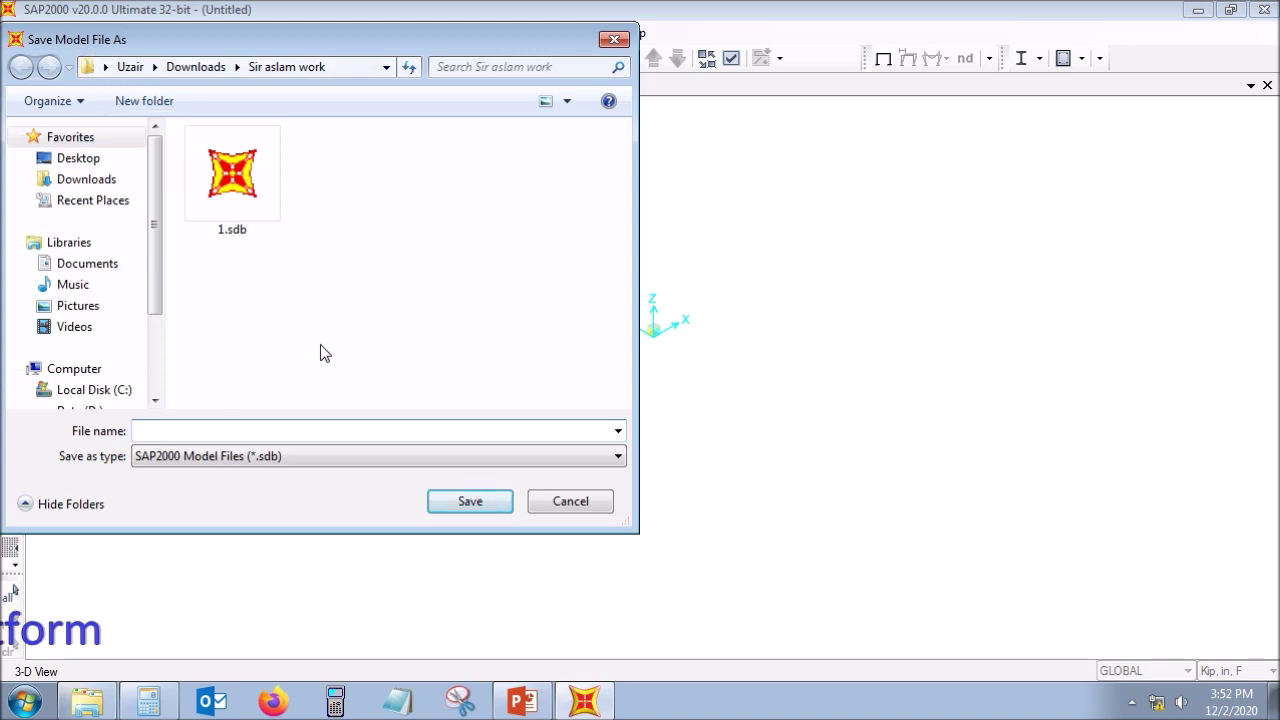
{"action": "type", "text": "2"}
{"action": "key", "text": "Return"}
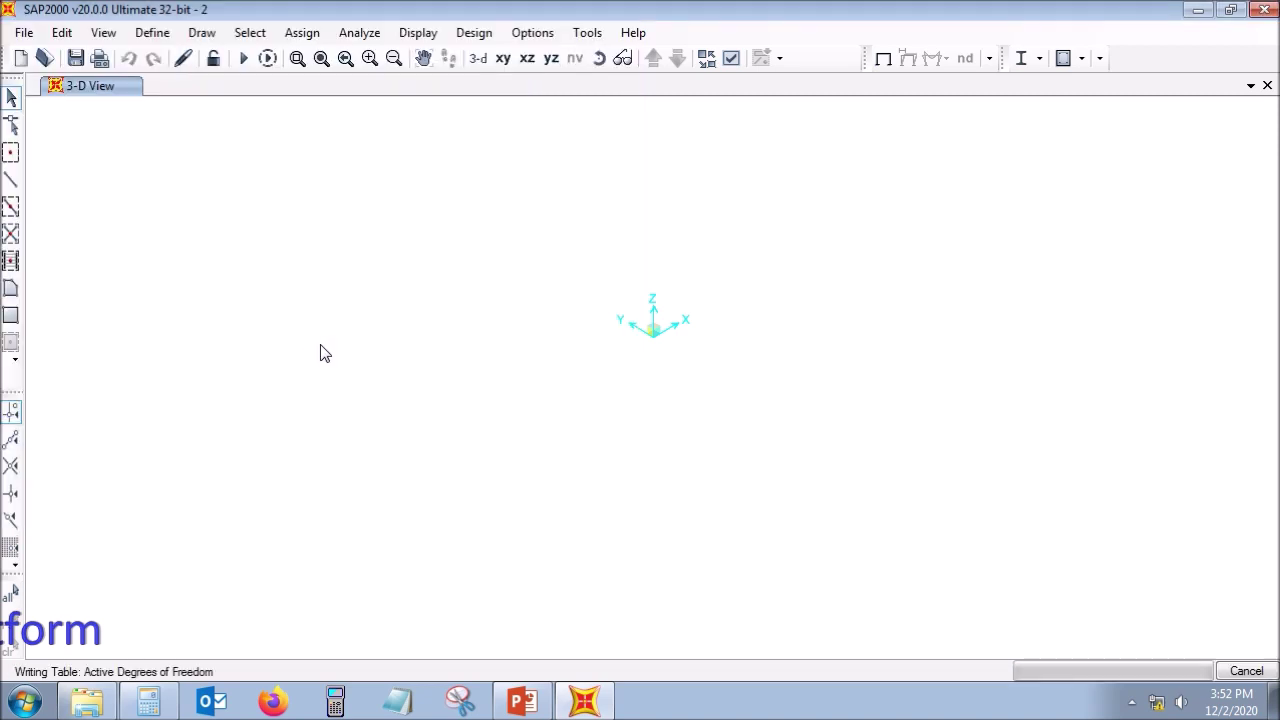
{"action": "left_click", "coordinate": [153, 35]}
{"action": "mouse_move", "coordinate": [160, 90]}
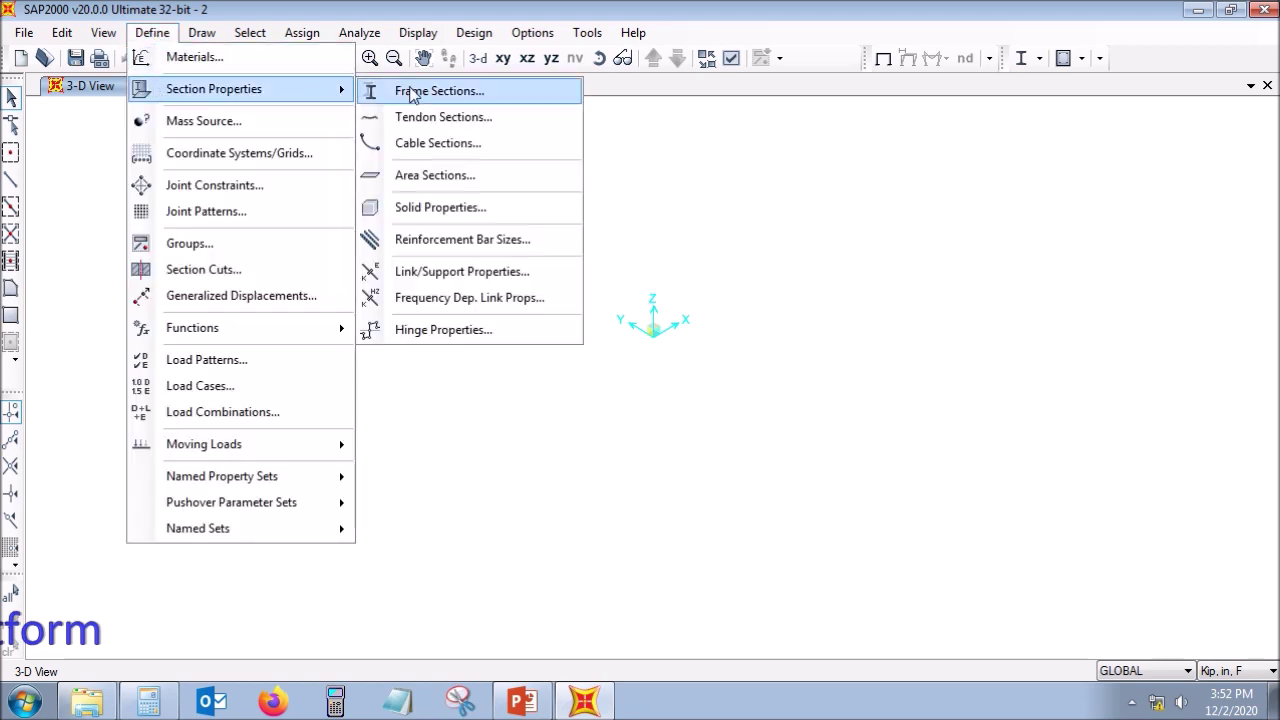
{"action": "left_click", "coordinate": [410, 89]}
{"action": "left_click", "coordinate": [744, 296]}
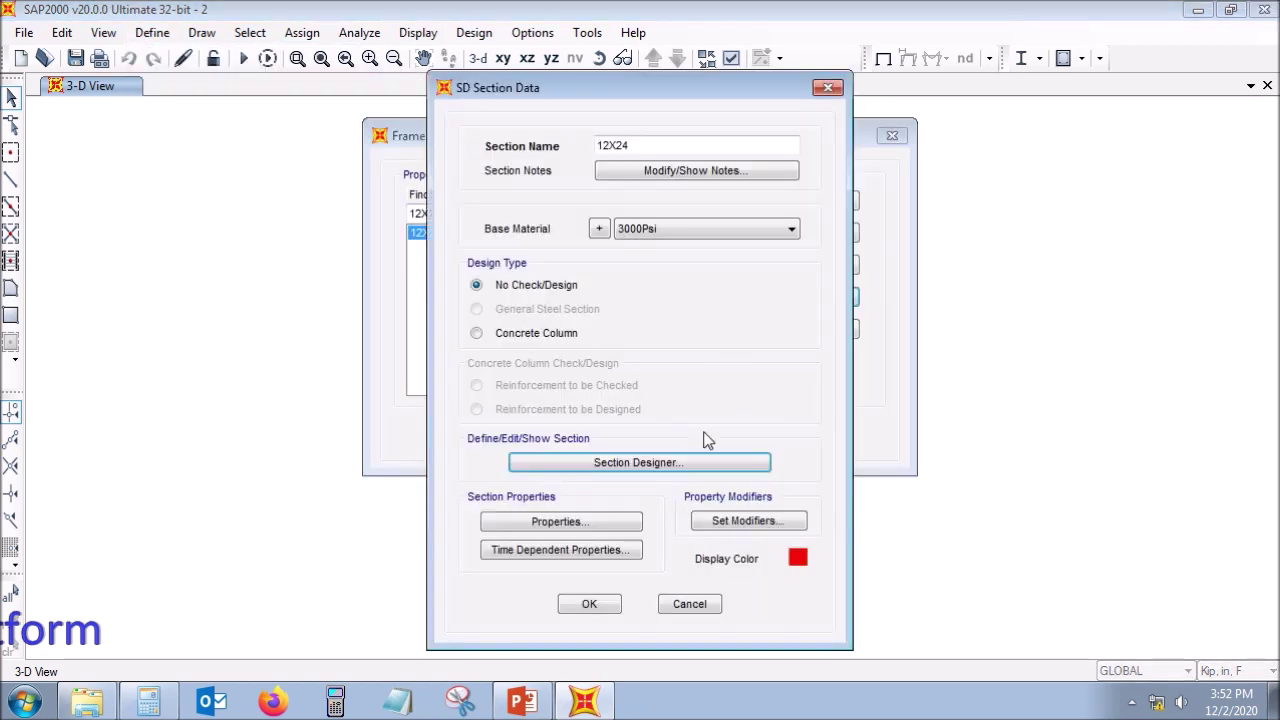
{"action": "left_click", "coordinate": [667, 464]}
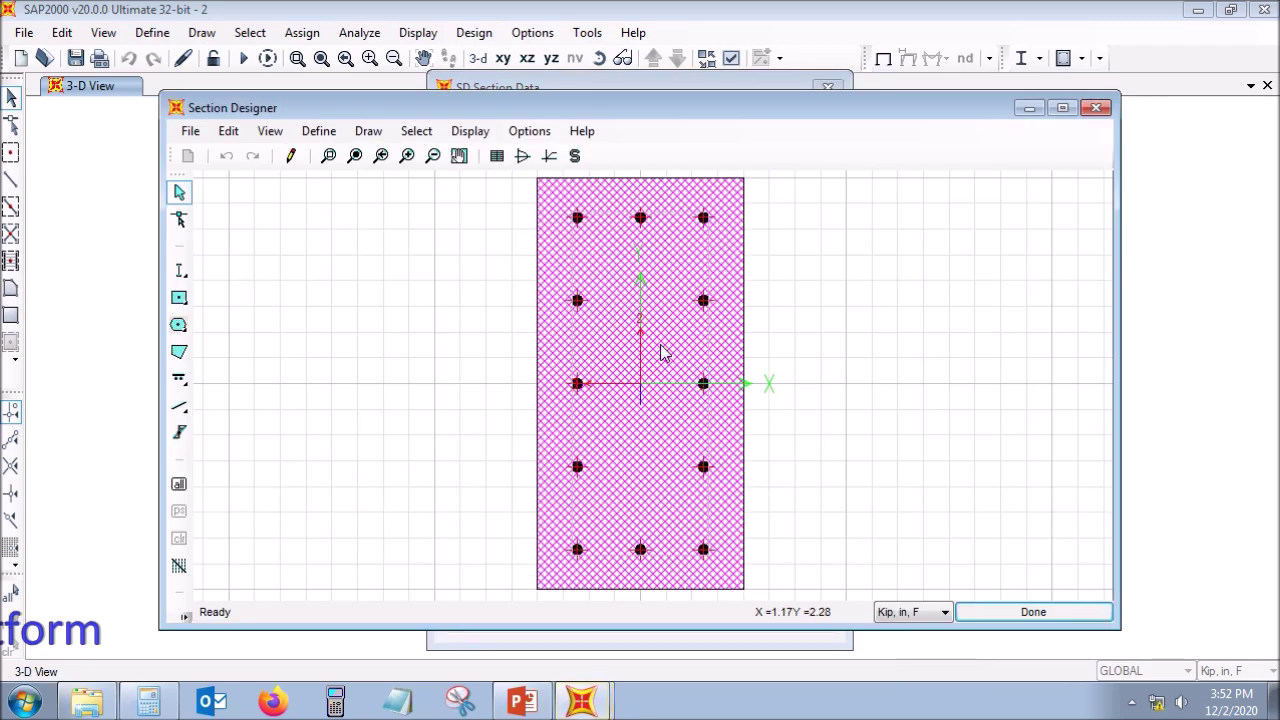
{"action": "left_click", "coordinate": [660, 352]}
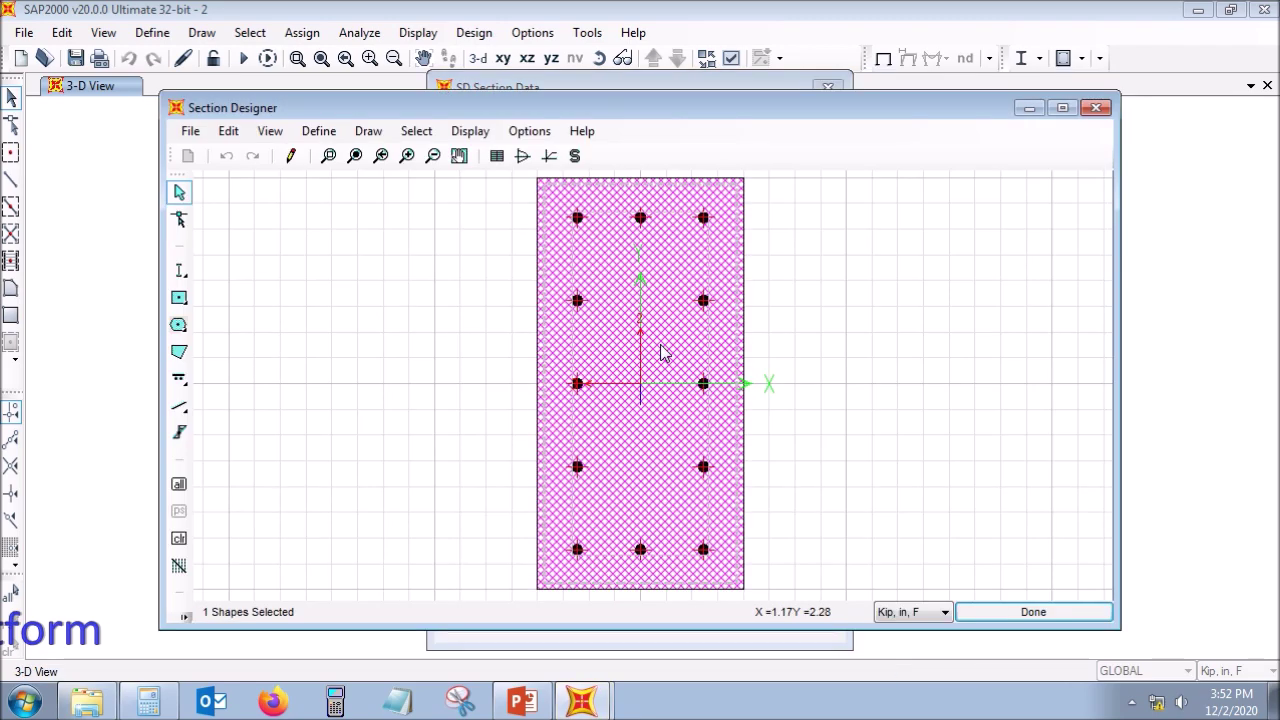
{"action": "left_click", "coordinate": [178, 297]}
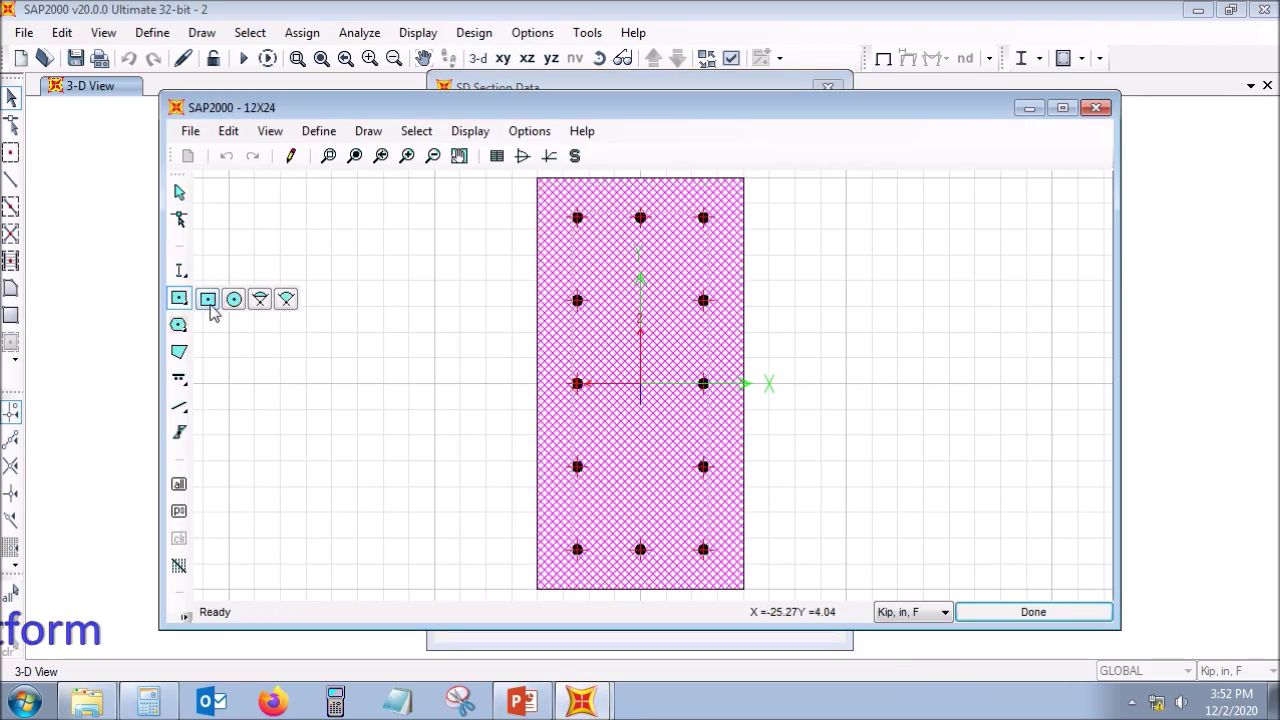
{"action": "left_click", "coordinate": [208, 300]}
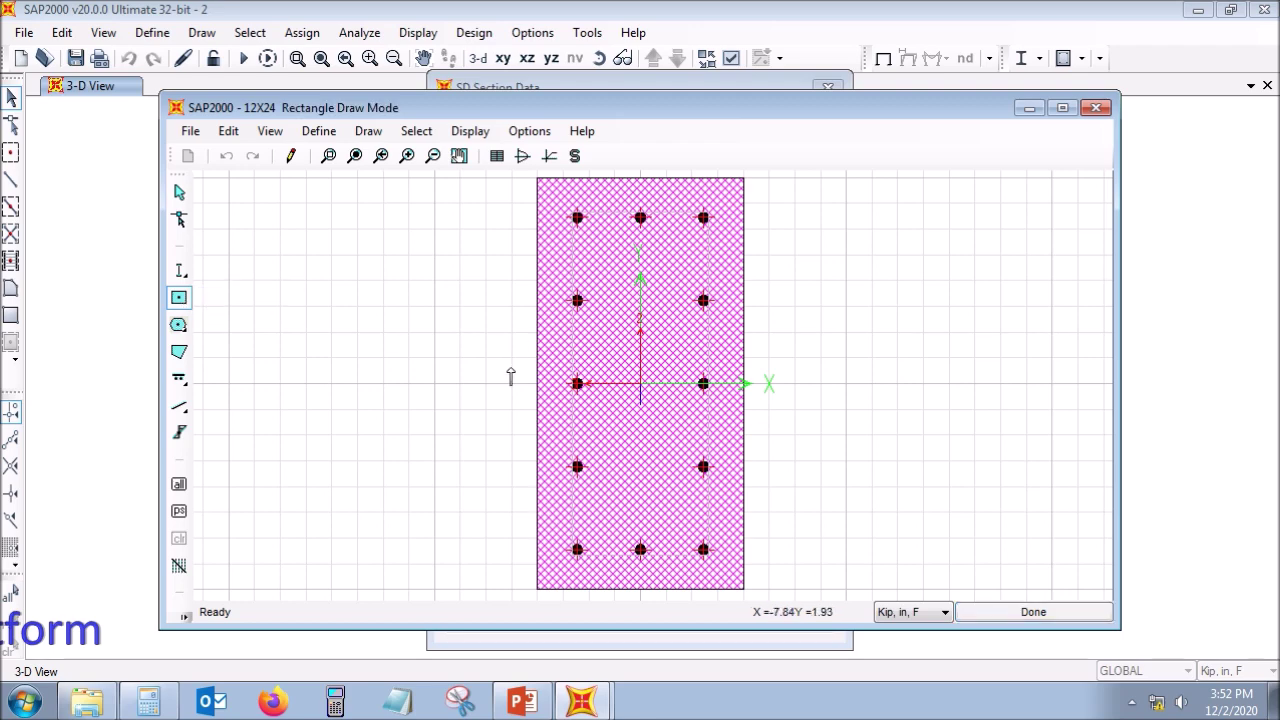
{"action": "left_click", "coordinate": [640, 388]}
{"action": "key", "text": "Escape"}
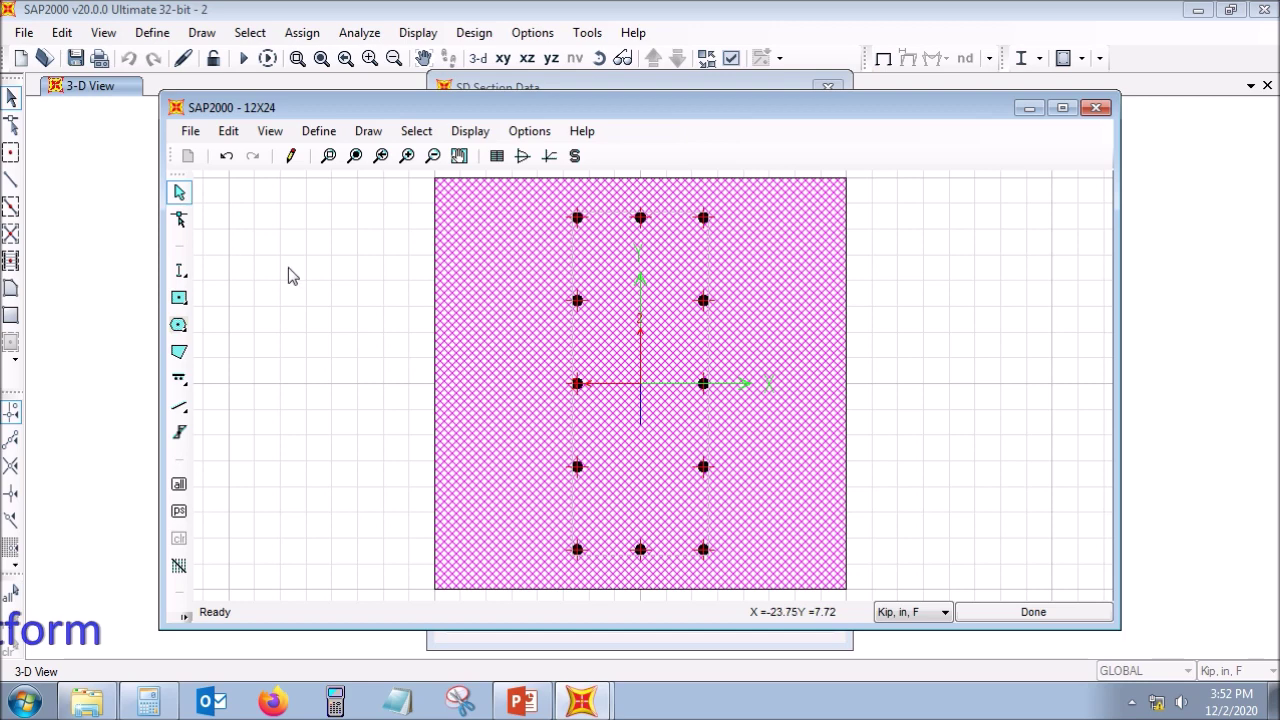
{"action": "left_click", "coordinate": [477, 338]}
{"action": "key", "text": "Delete"}
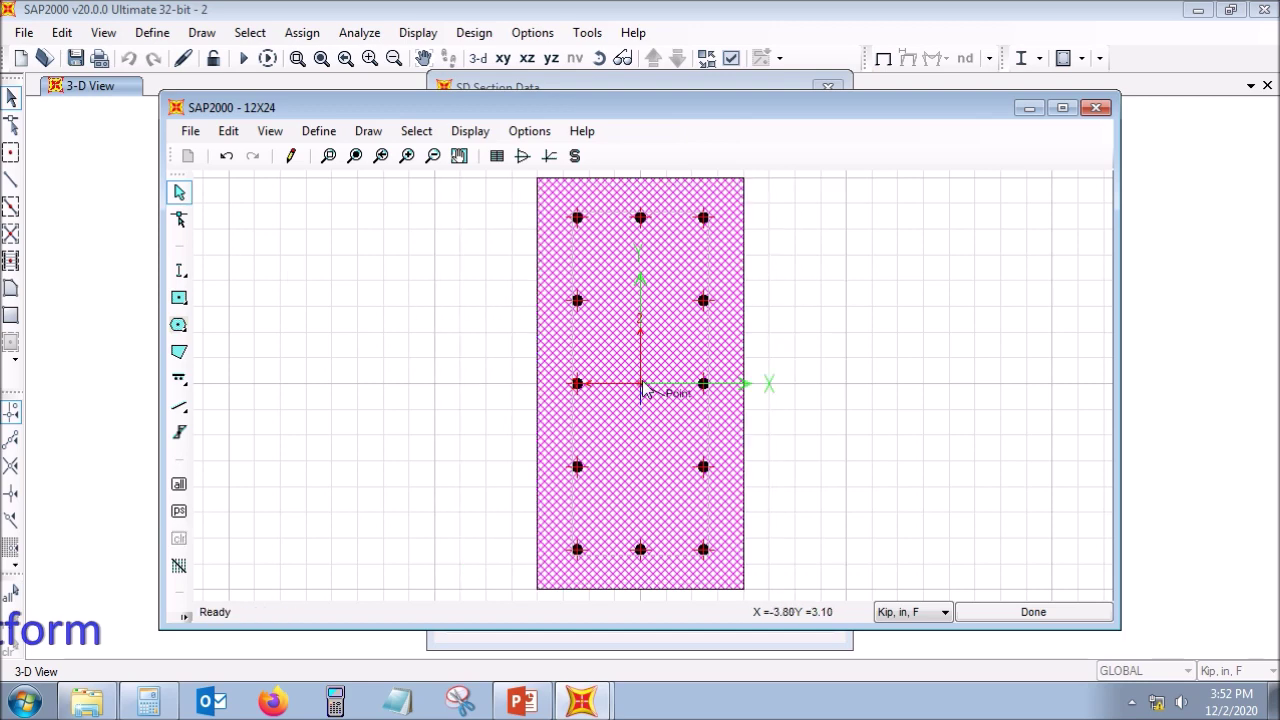
{"action": "left_click", "coordinate": [643, 388]}
{"action": "double_click", "coordinate": [643, 388]}
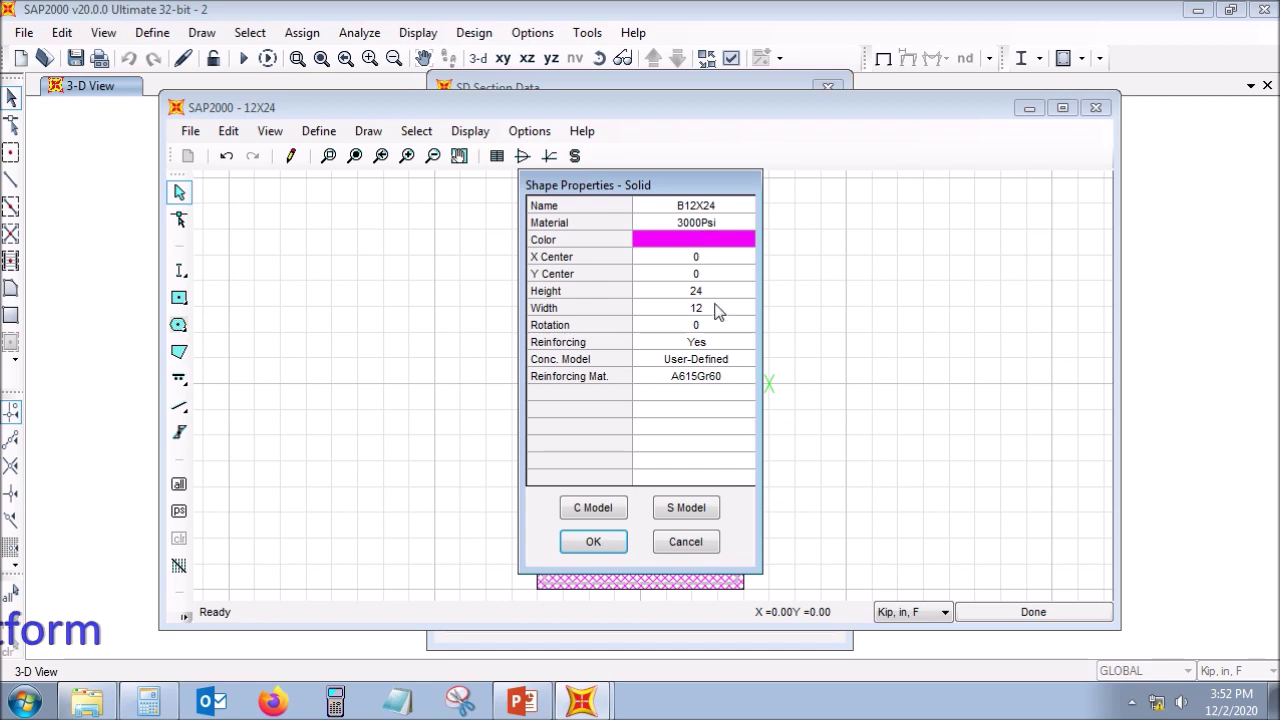
{"action": "left_click", "coordinate": [707, 361]}
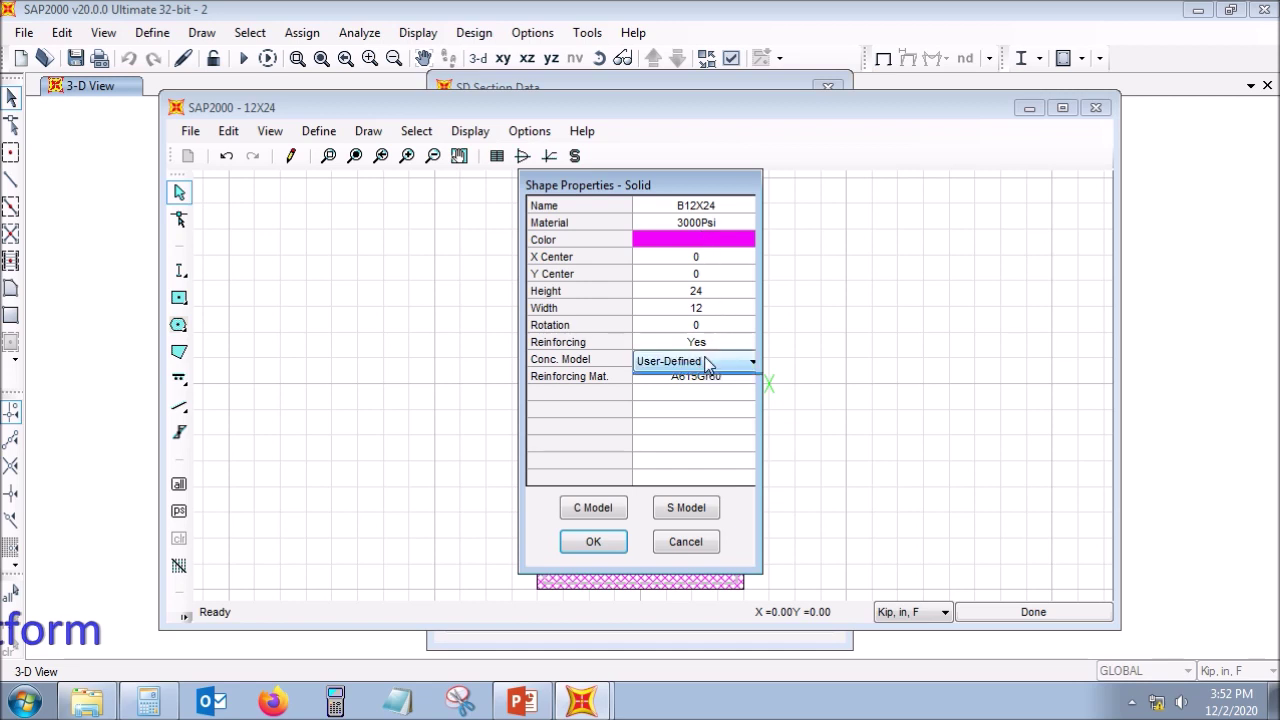
{"action": "left_click", "coordinate": [603, 541]}
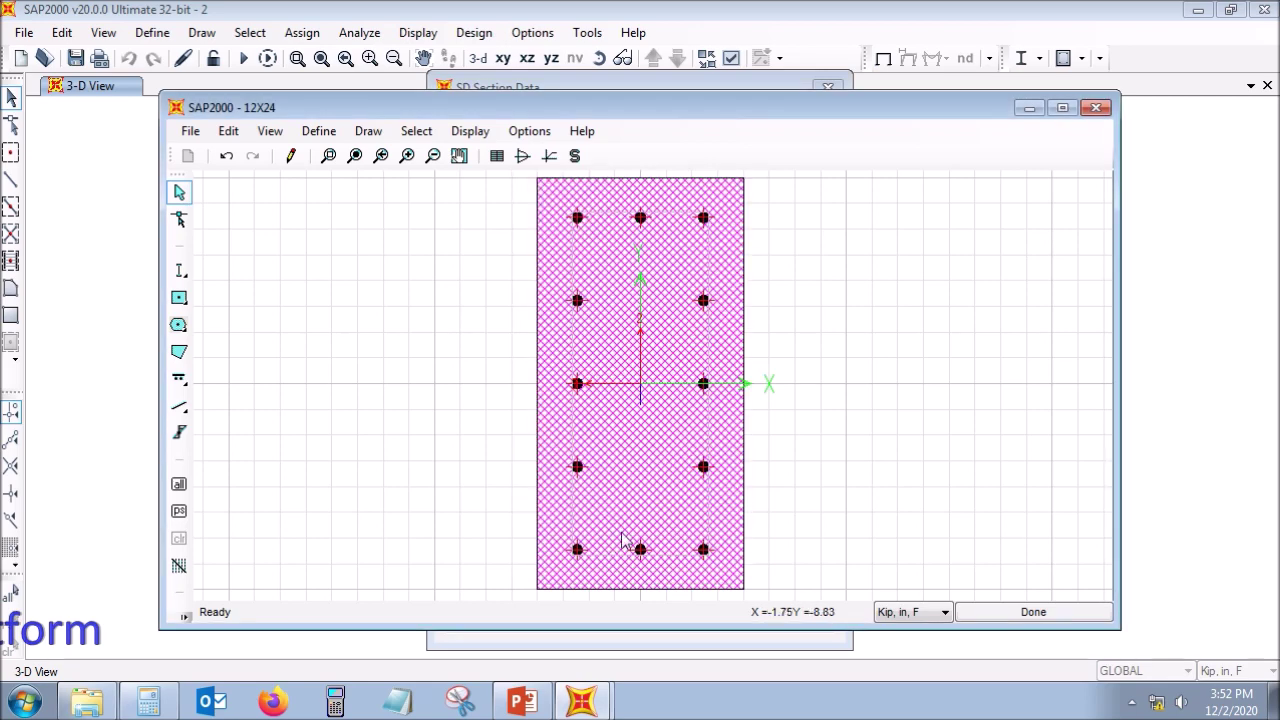
{"action": "left_click", "coordinate": [1000, 614]}
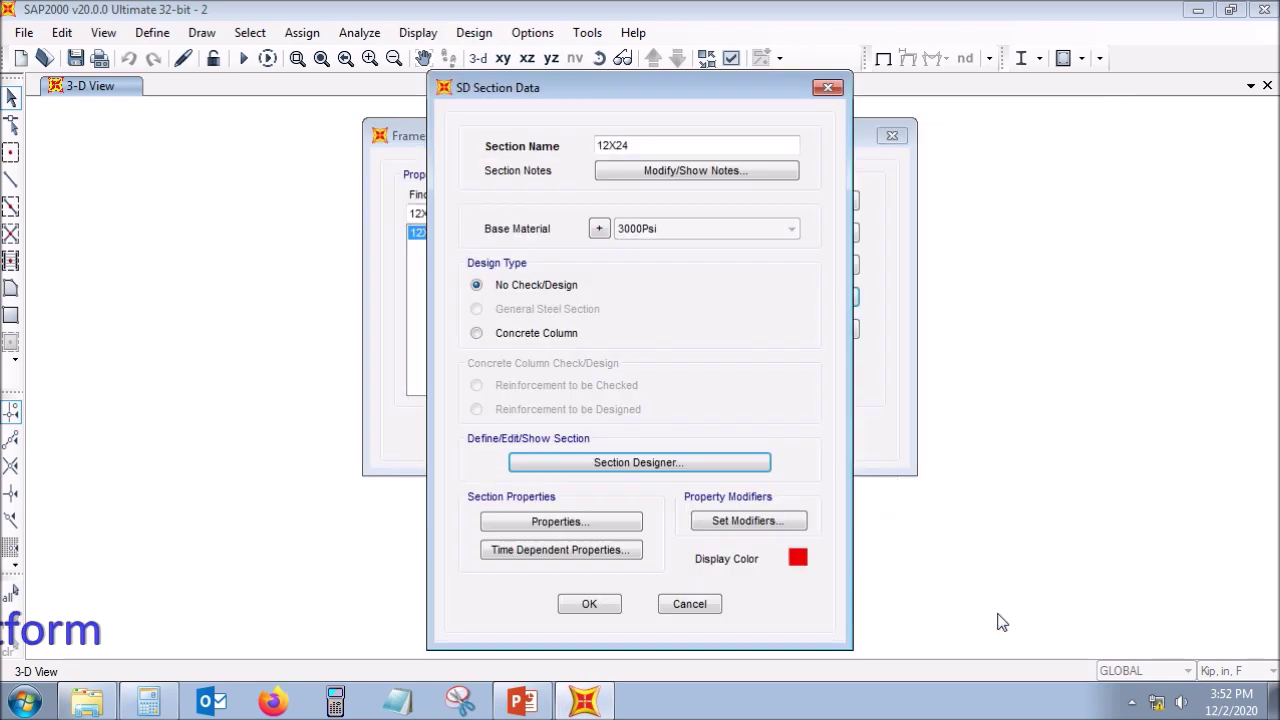
{"action": "left_click", "coordinate": [590, 605]}
{"action": "left_click", "coordinate": [598, 440]}
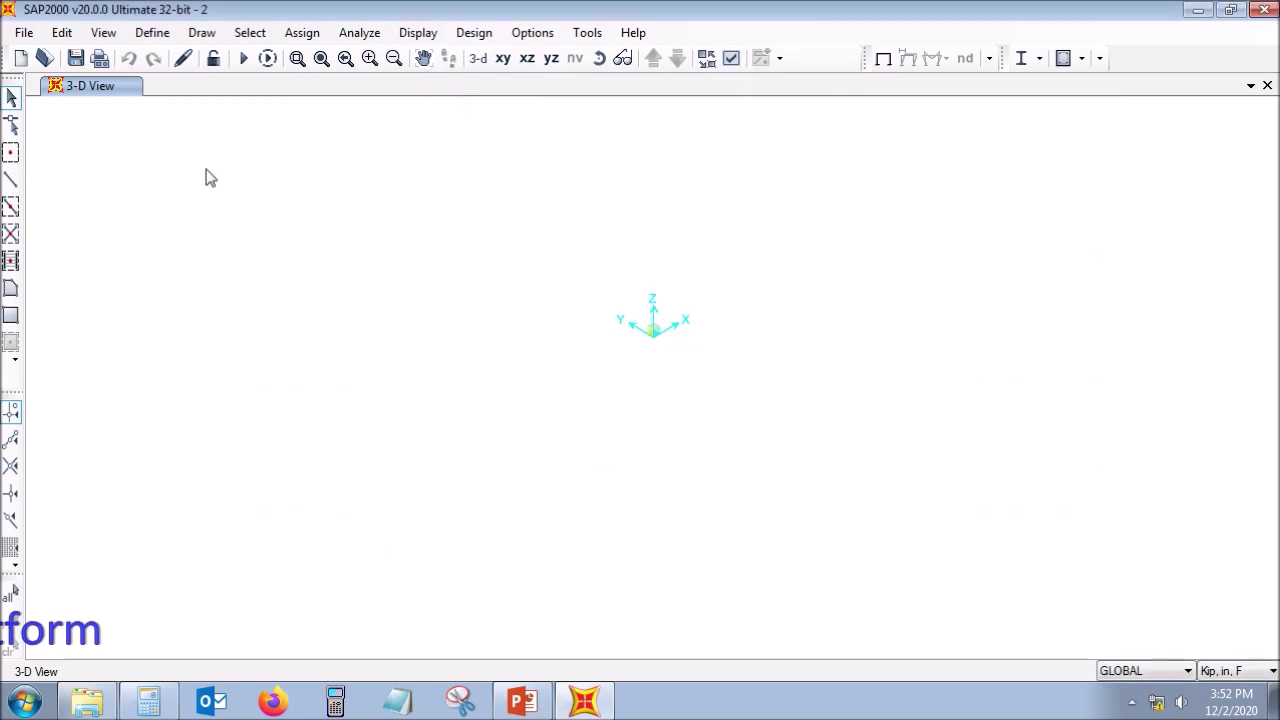
{"action": "left_click", "coordinate": [160, 34]}
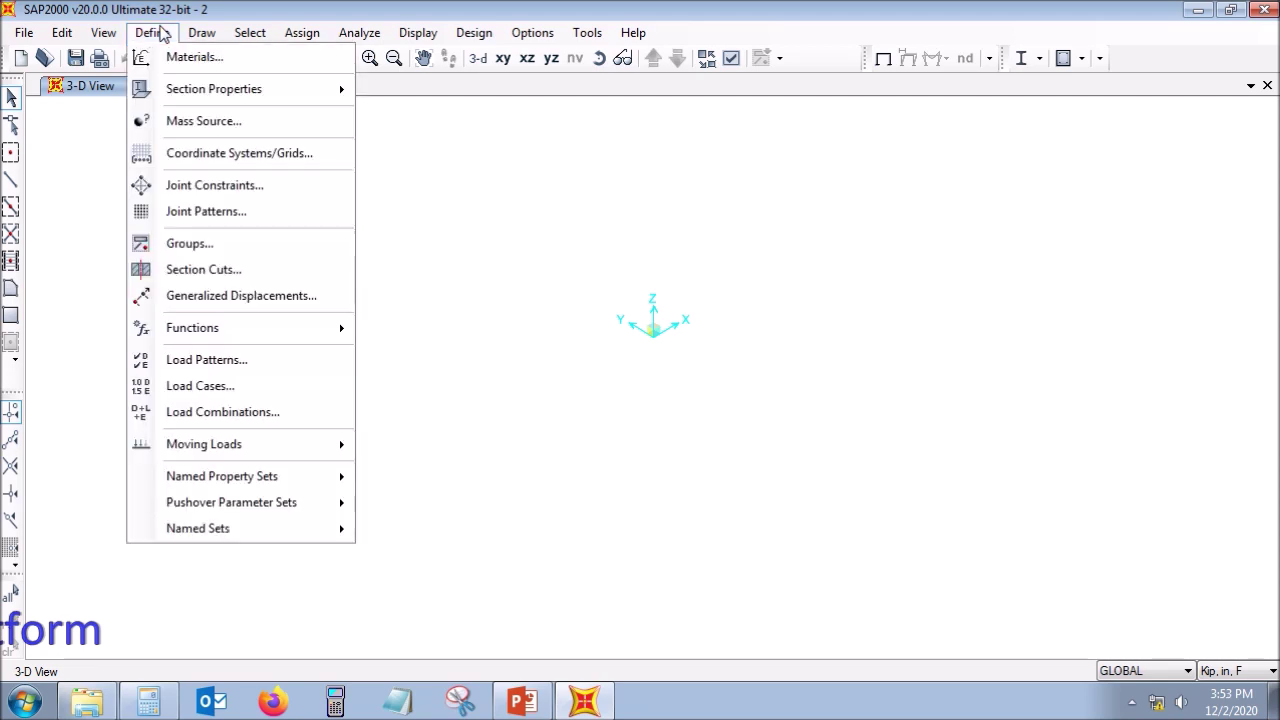
{"action": "mouse_move", "coordinate": [175, 92]}
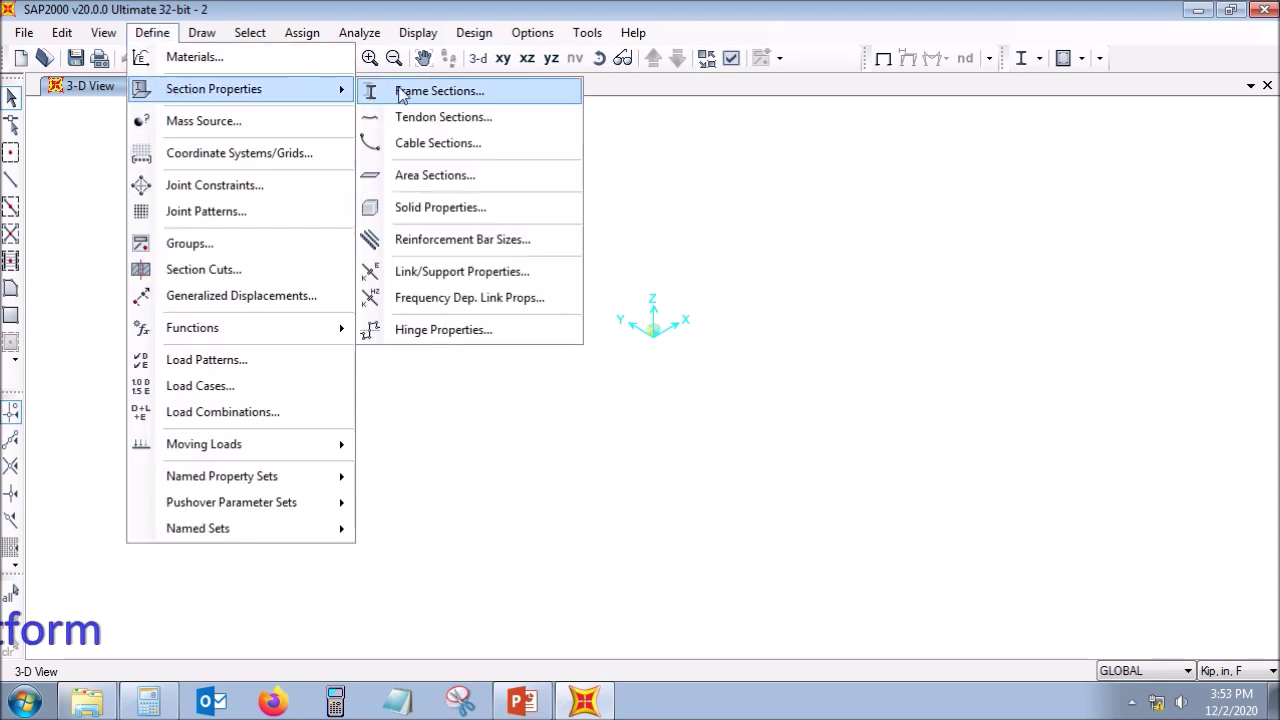
{"action": "left_click", "coordinate": [402, 91]}
{"action": "left_click", "coordinate": [786, 296]}
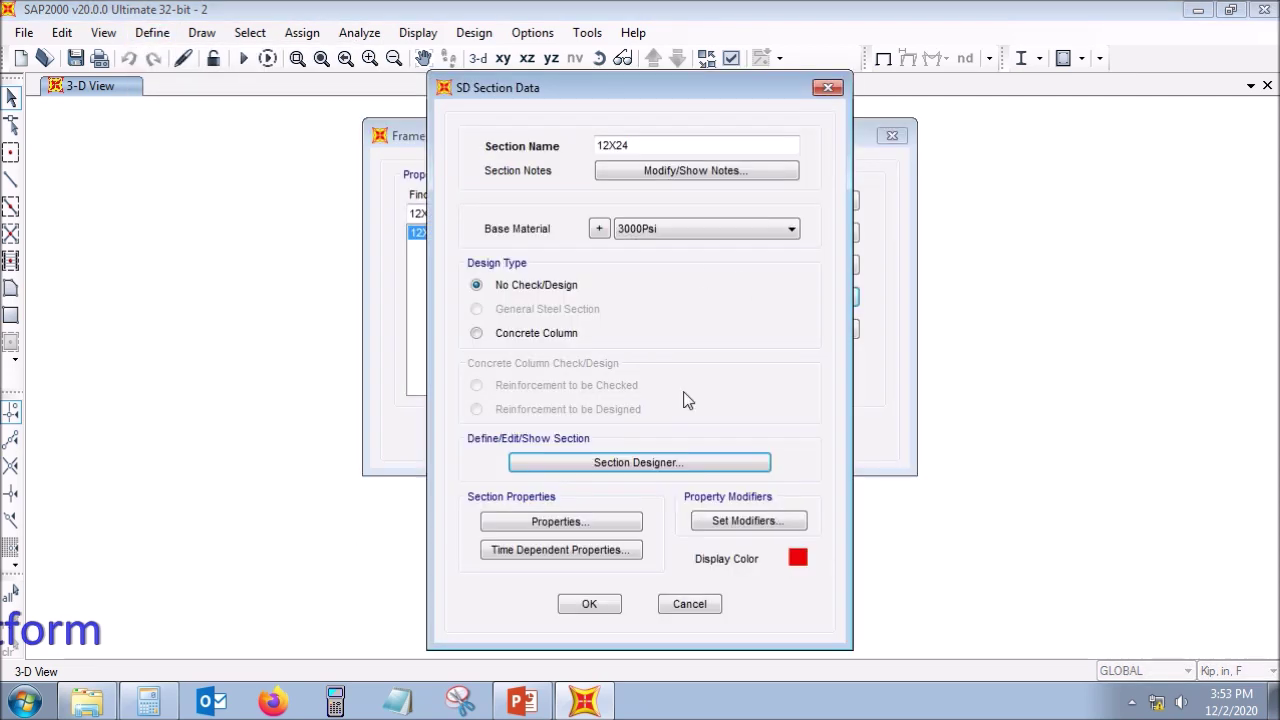
{"action": "left_click", "coordinate": [645, 466]}
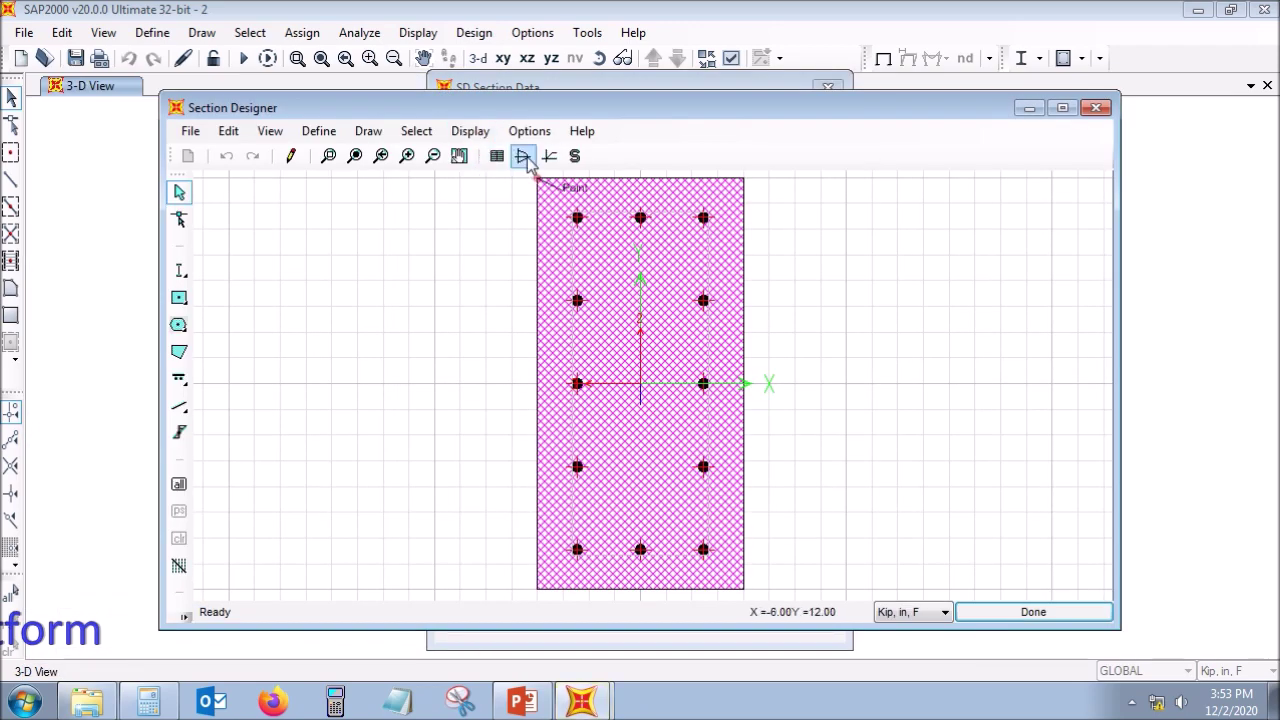
{"action": "left_click", "coordinate": [645, 388]}
{"action": "right_click", "coordinate": [645, 392]}
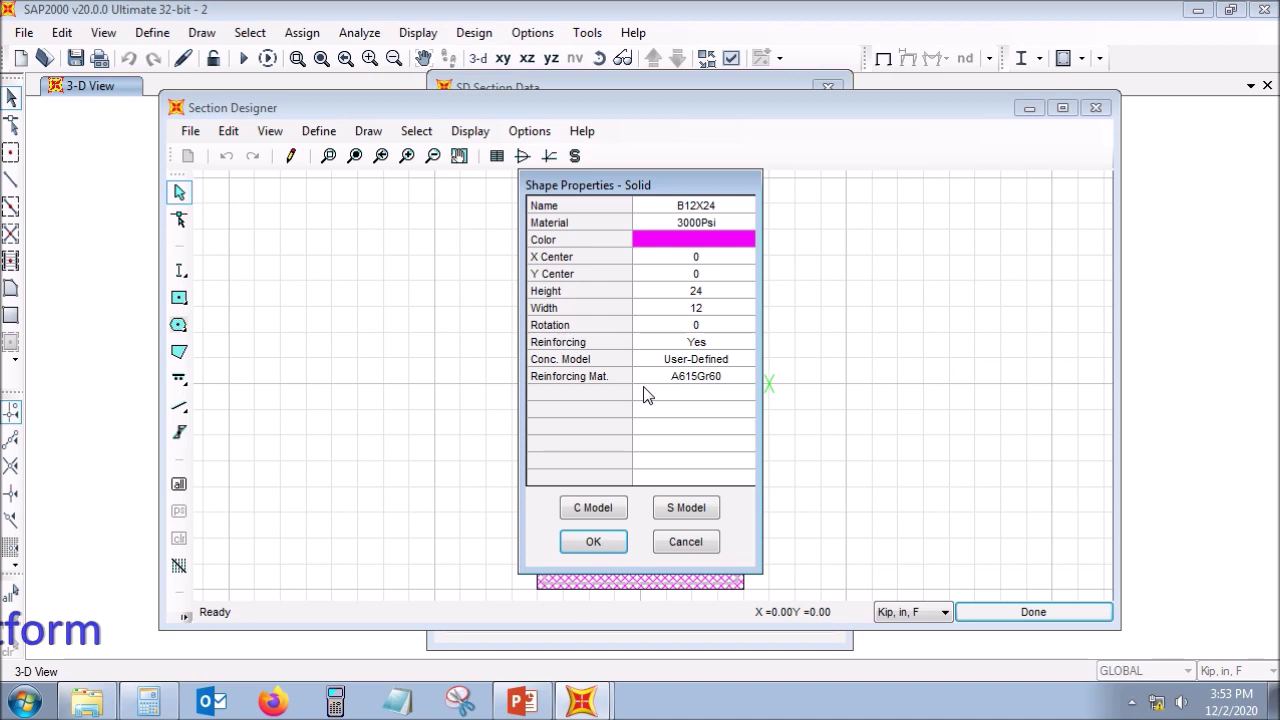
{"action": "left_click", "coordinate": [664, 362]}
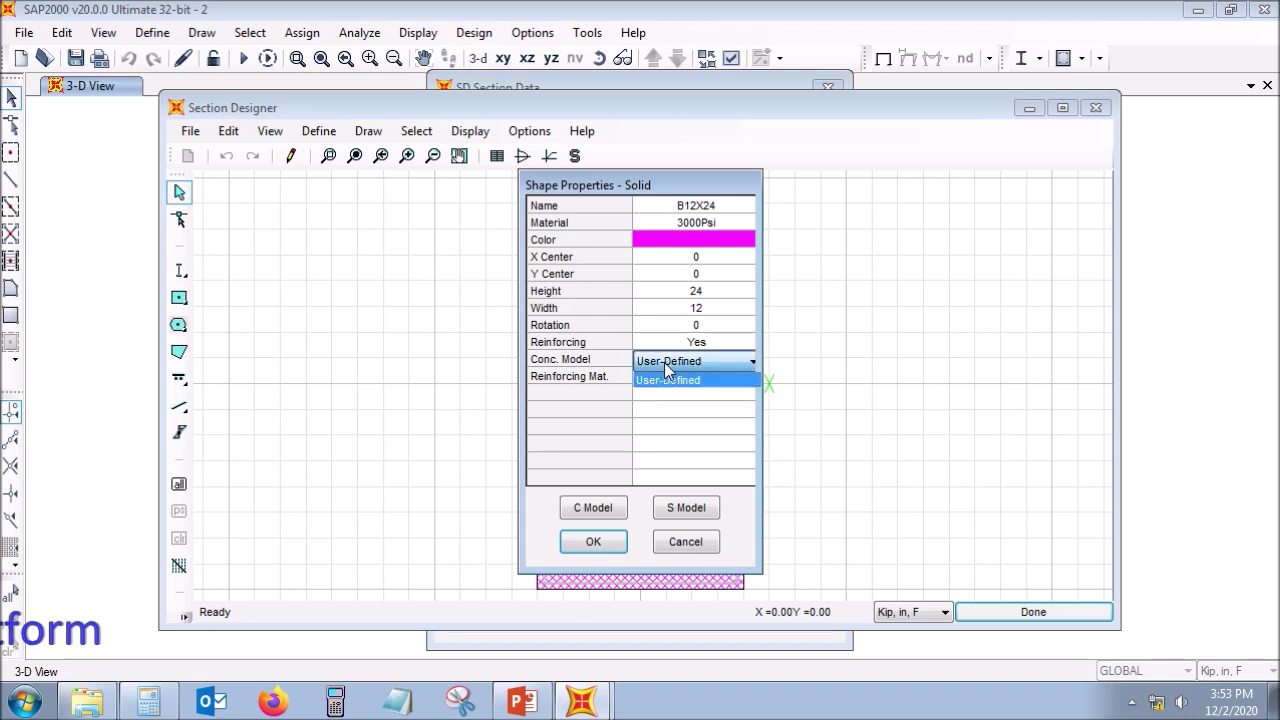
{"action": "left_click", "coordinate": [664, 362]}
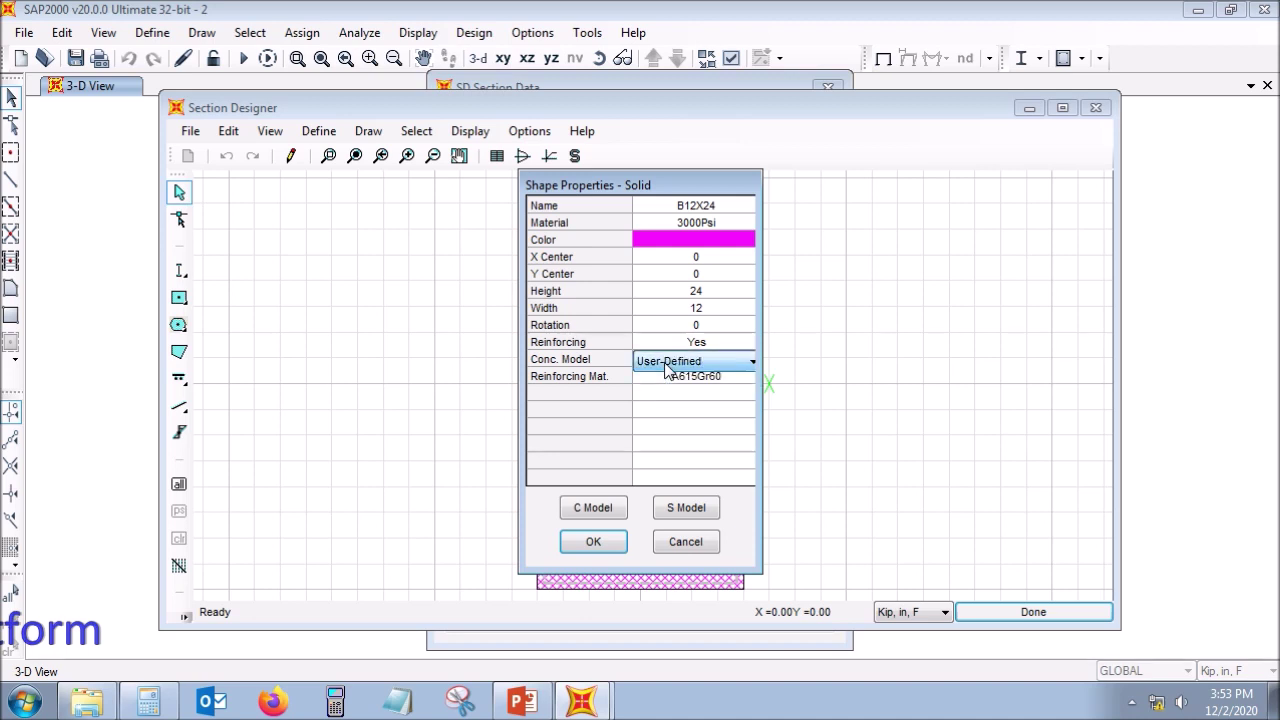
{"action": "left_click", "coordinate": [703, 550]}
{"action": "left_click", "coordinate": [980, 612]}
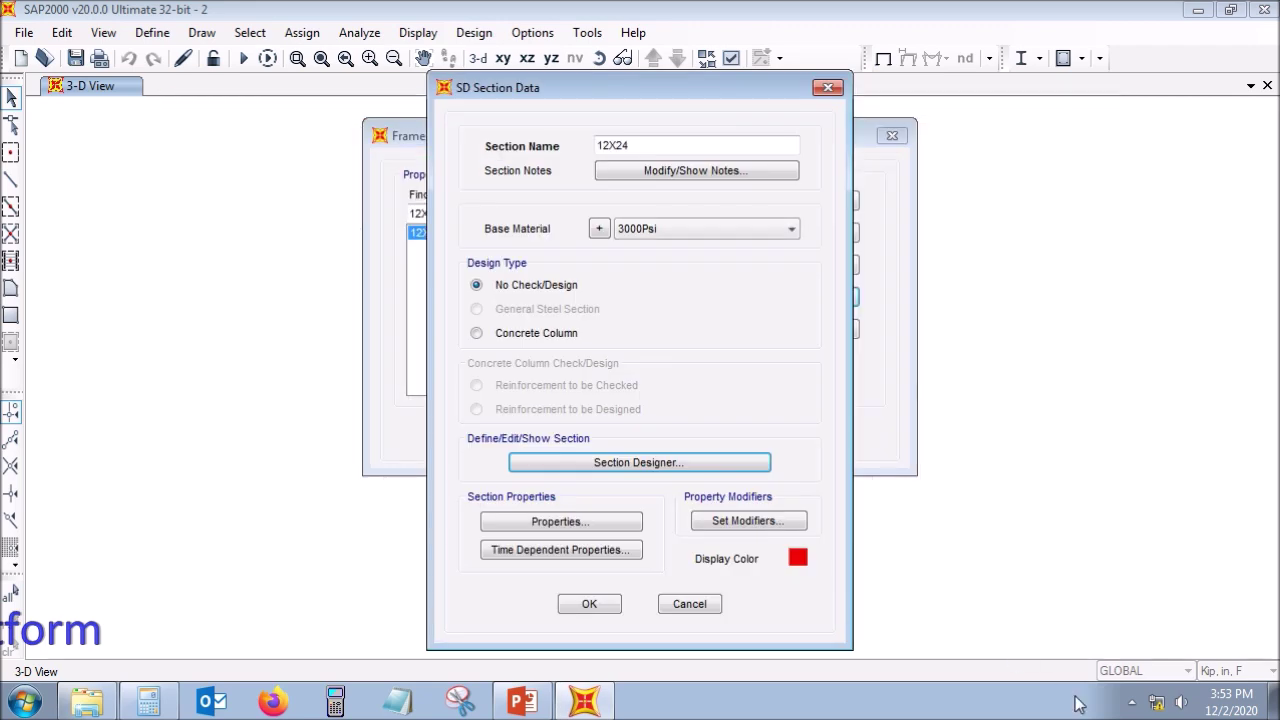
{"action": "left_click", "coordinate": [1131, 701]}
{"action": "right_click", "coordinate": [1096, 613]}
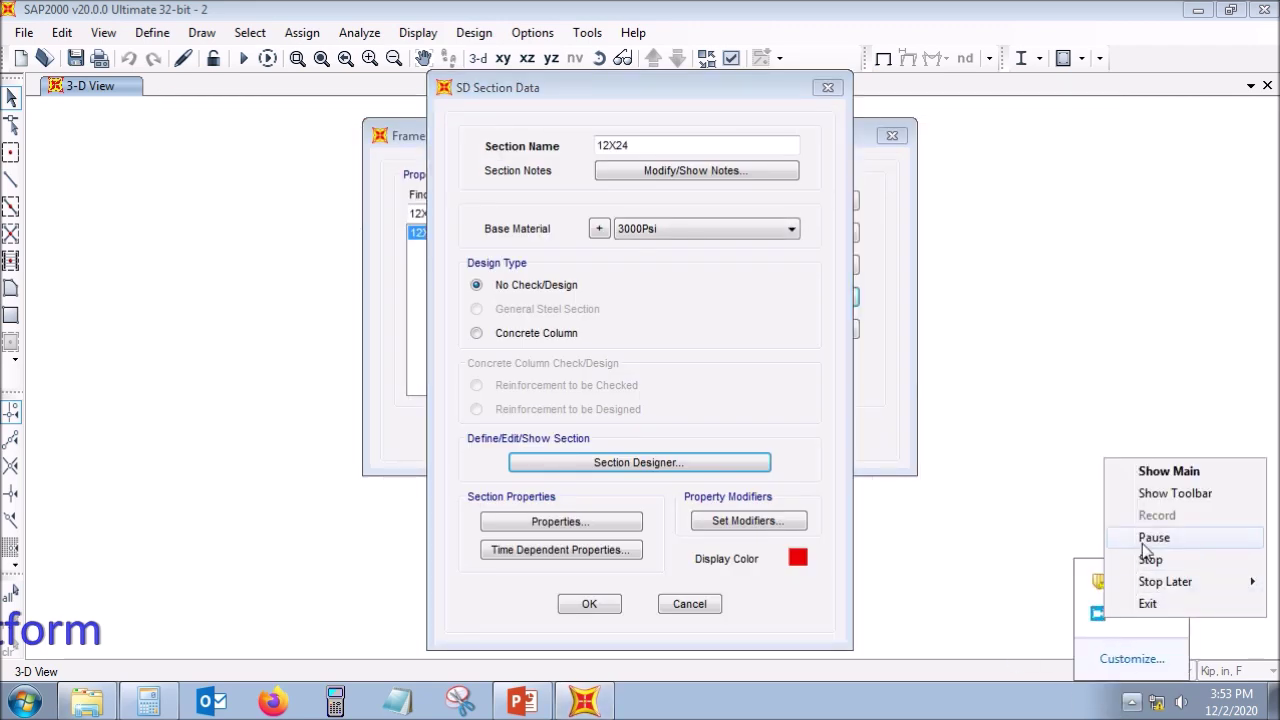
{"action": "left_click", "coordinate": [1145, 540]}
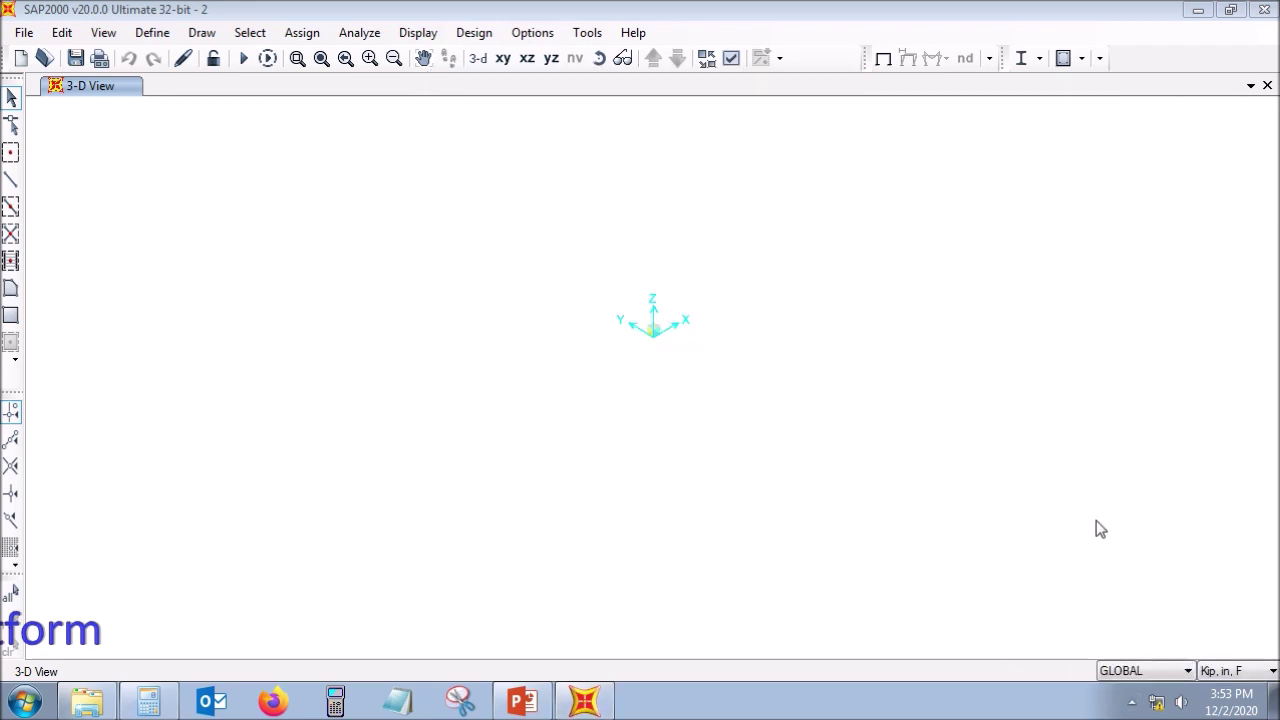
Step: Open the 3000Psi concrete's nonlinear stress-strain settings from Define > Materials
{"action": "left_click", "coordinate": [152, 33]}
{"action": "left_click", "coordinate": [175, 54]}
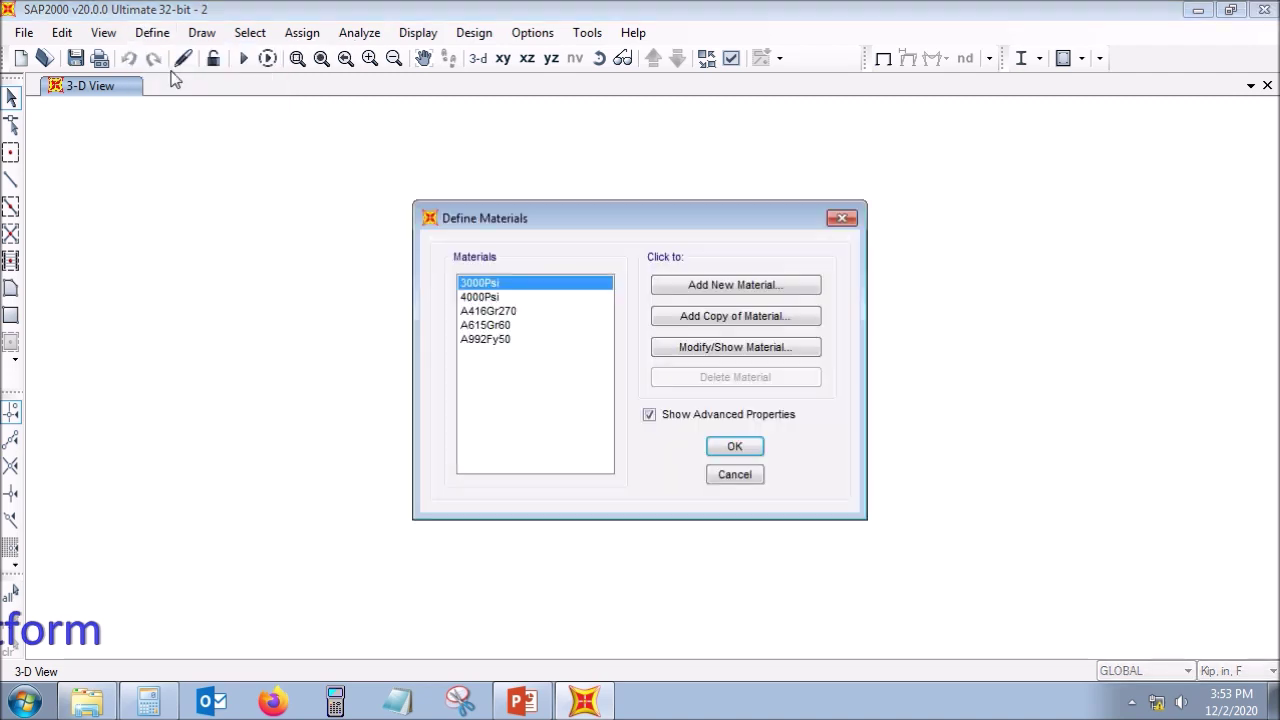
{"action": "left_click", "coordinate": [702, 348]}
{"action": "left_click", "coordinate": [650, 480]}
{"action": "left_click", "coordinate": [674, 529]}
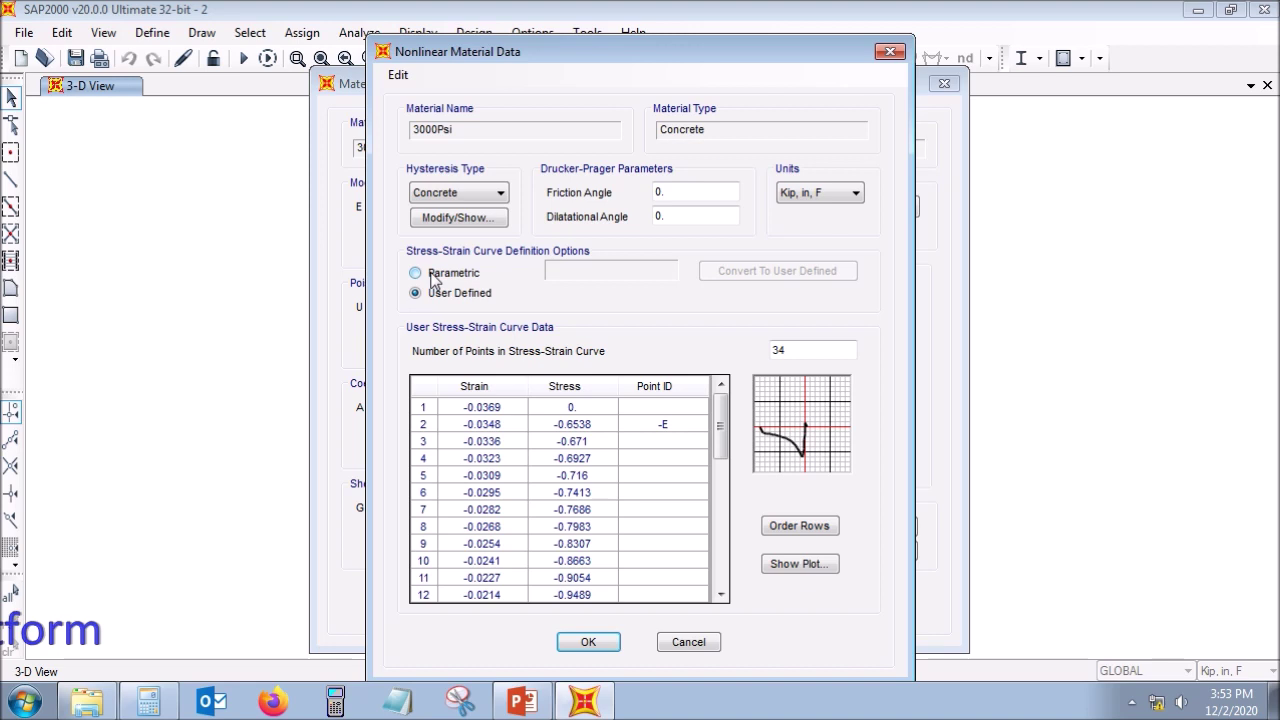
Step: Set the 3000Psi curve to Parametric Mander and accept all material dialogs
{"action": "left_click", "coordinate": [435, 278]}
{"action": "left_click", "coordinate": [575, 271]}
{"action": "left_click", "coordinate": [582, 303]}
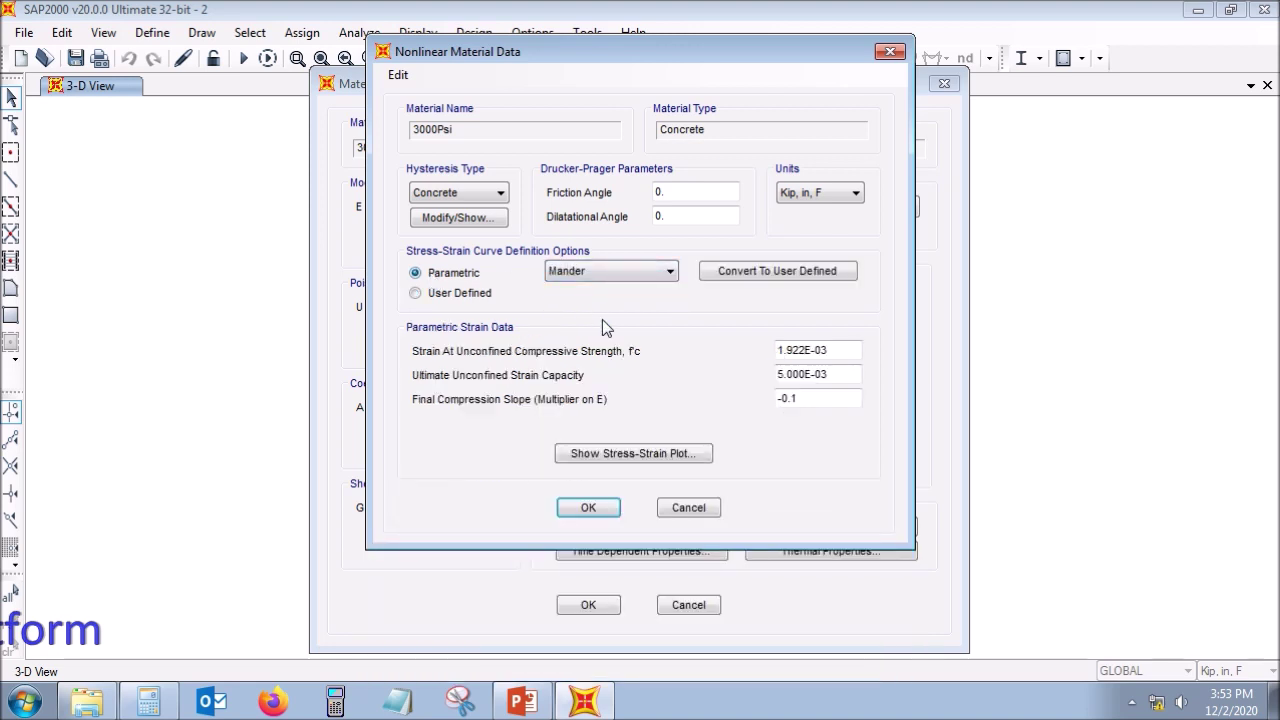
{"action": "left_click", "coordinate": [590, 509]}
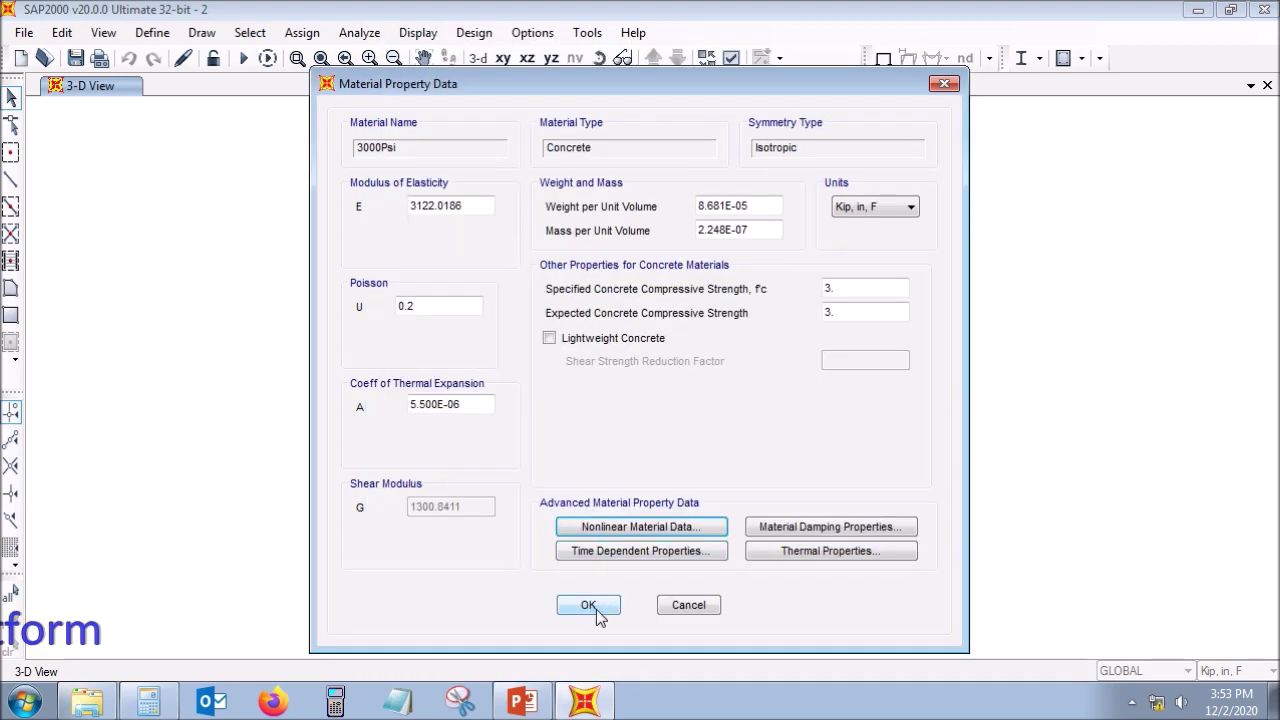
{"action": "left_click", "coordinate": [590, 605]}
{"action": "left_click", "coordinate": [594, 510]}
{"action": "left_click", "coordinate": [726, 448]}
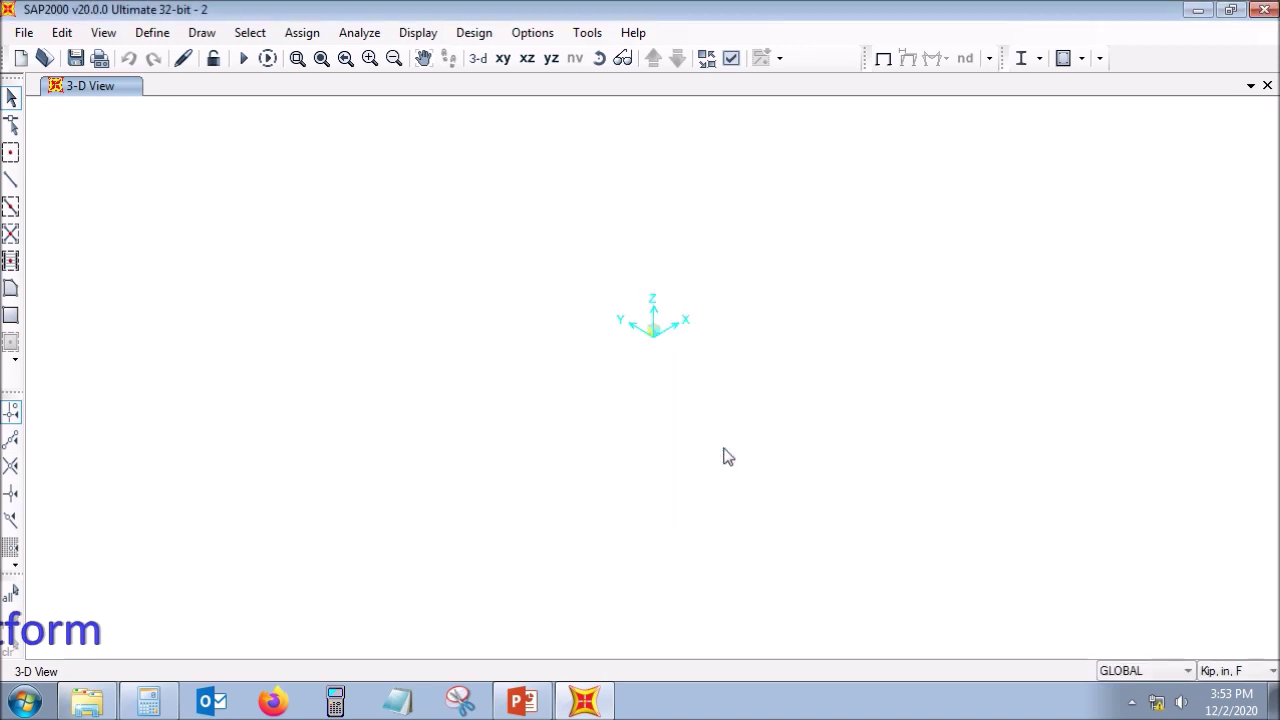
{"action": "left_click", "coordinate": [152, 32]}
Step: Open the 12X24 frame section in Section Designer and bring up its concrete rectangle's properties
{"action": "mouse_move", "coordinate": [200, 89]}
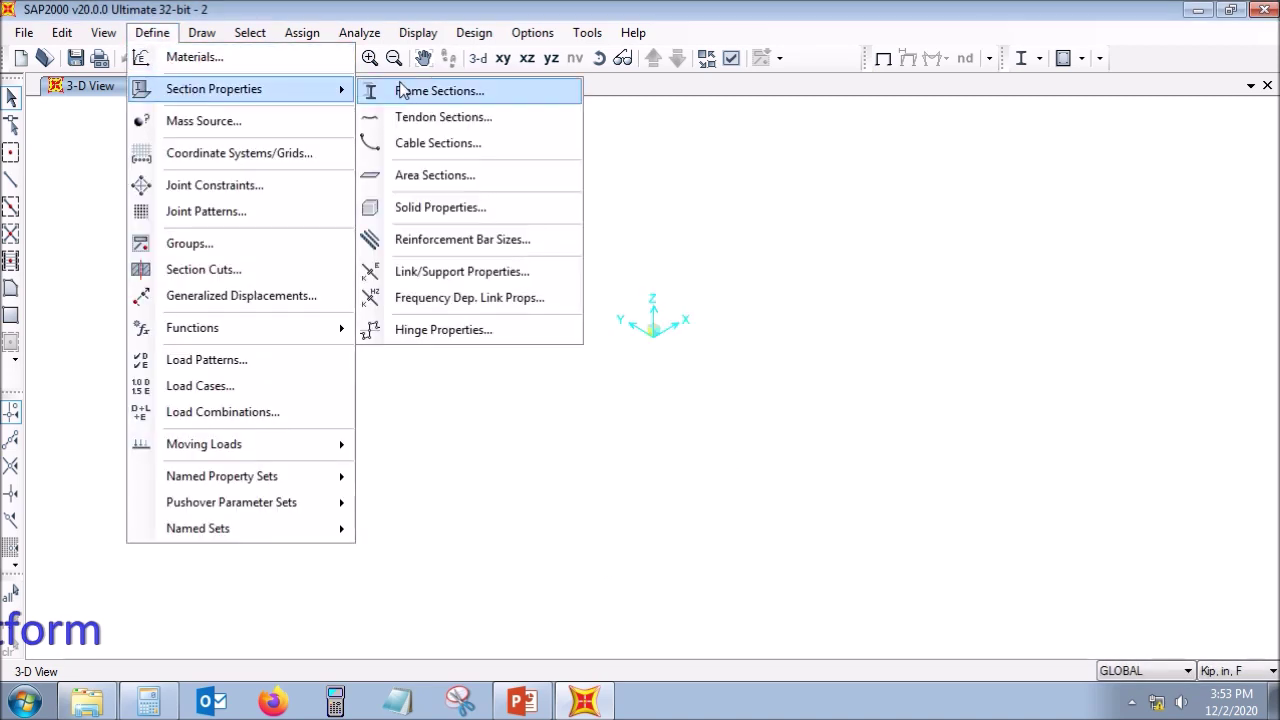
{"action": "left_click", "coordinate": [402, 90]}
{"action": "left_click", "coordinate": [690, 297]}
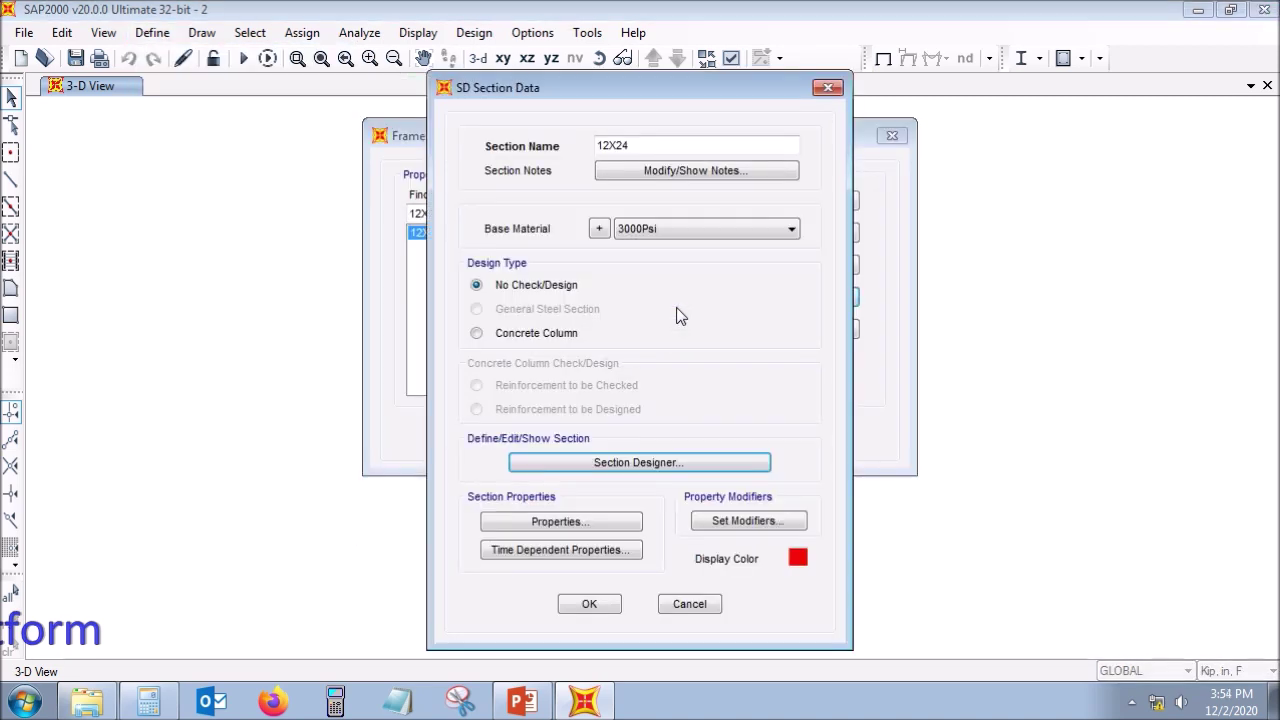
{"action": "left_click", "coordinate": [645, 464]}
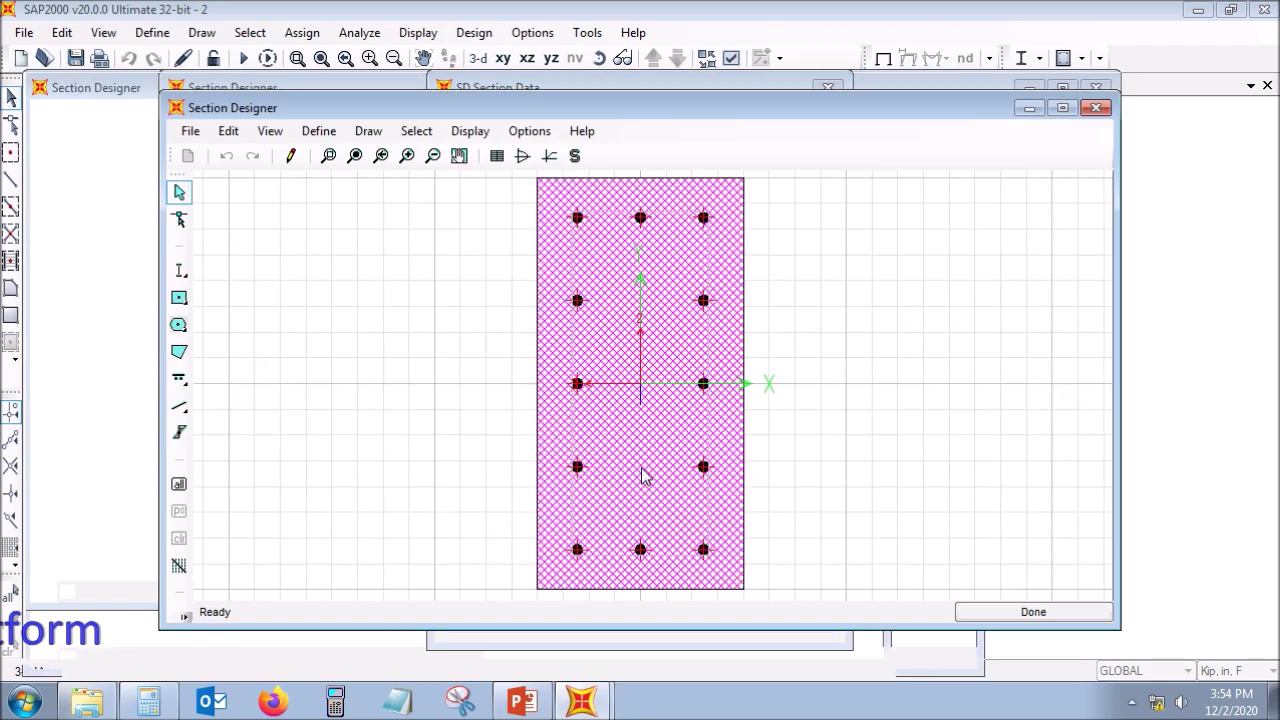
{"action": "left_click", "coordinate": [647, 386]}
{"action": "right_click", "coordinate": [647, 386]}
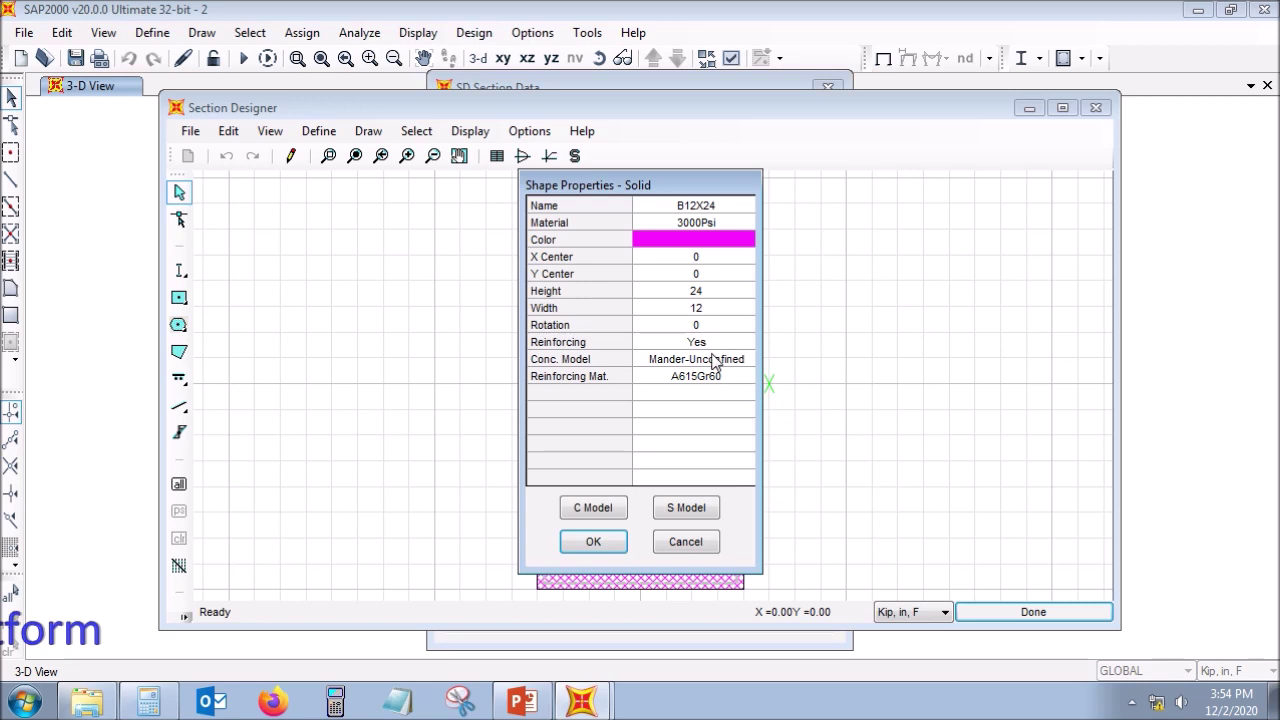
Step: Set the shape's concrete model to Mander-Confined(R) and its Reinforcing to No
{"action": "left_click", "coordinate": [720, 361]}
{"action": "left_click", "coordinate": [722, 364]}
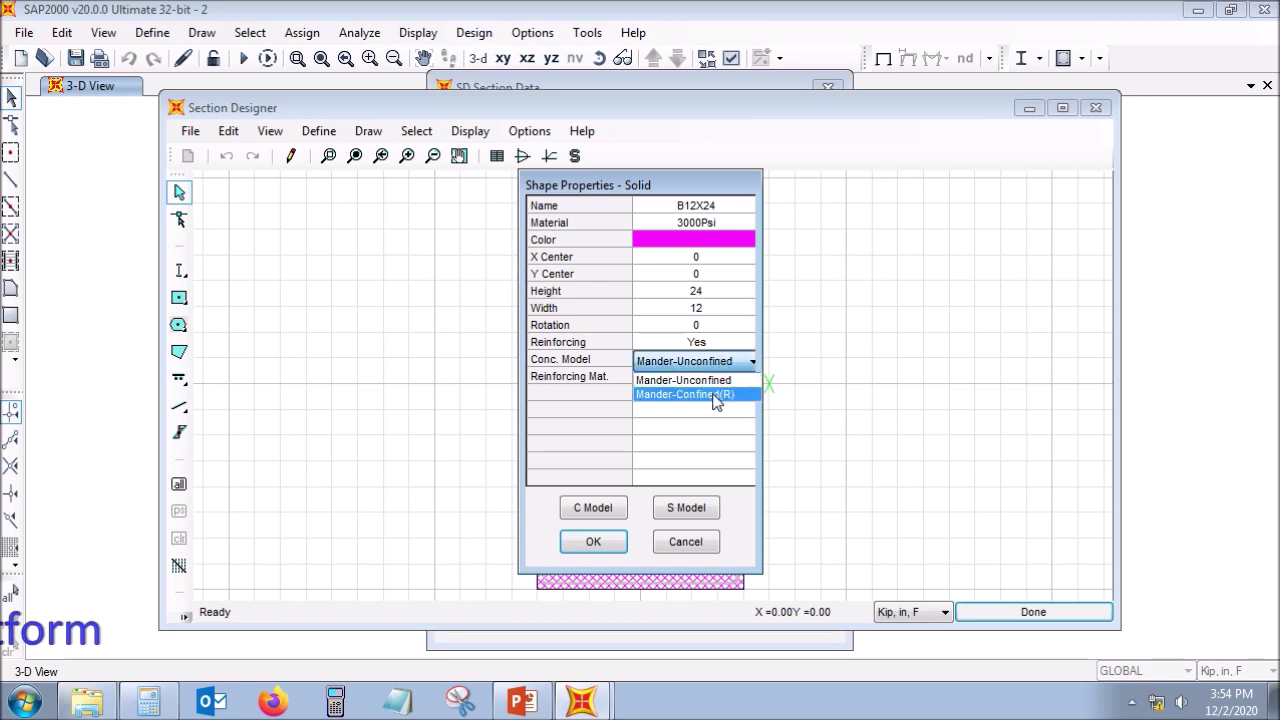
{"action": "left_click", "coordinate": [716, 395]}
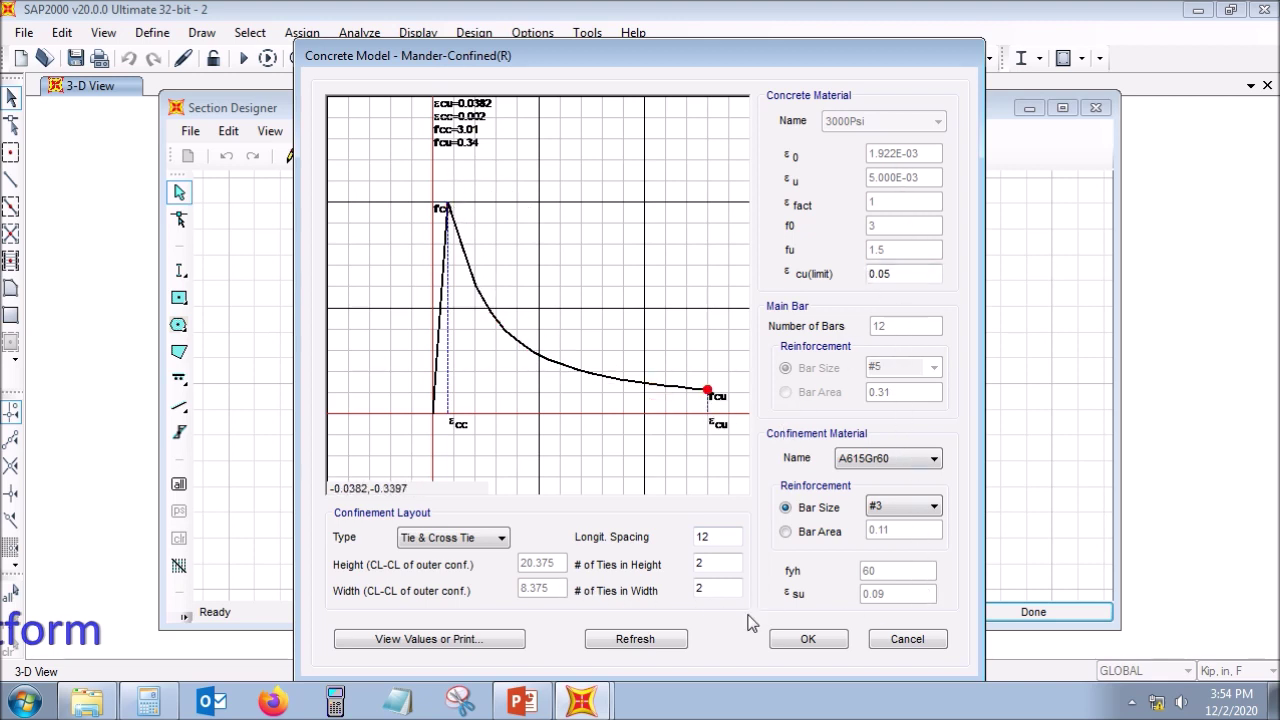
{"action": "left_click", "coordinate": [808, 641]}
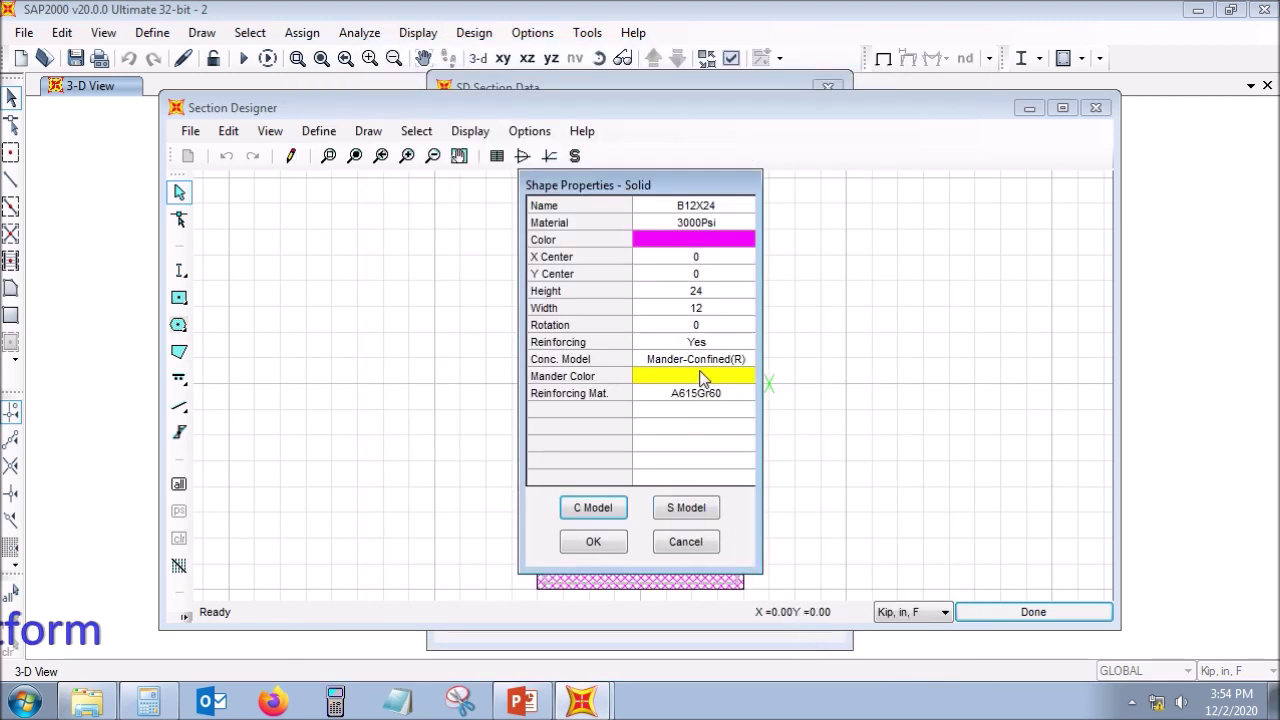
{"action": "left_click", "coordinate": [706, 346]}
{"action": "left_click", "coordinate": [708, 346]}
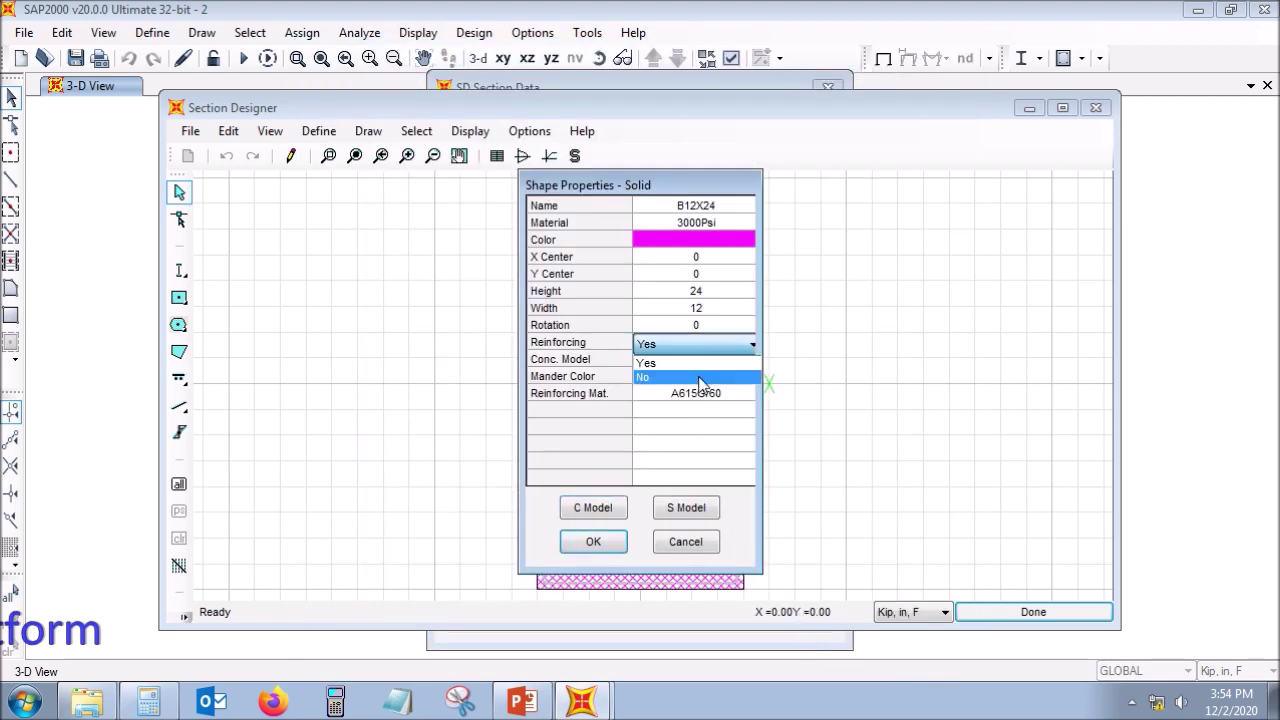
{"action": "left_click", "coordinate": [700, 375]}
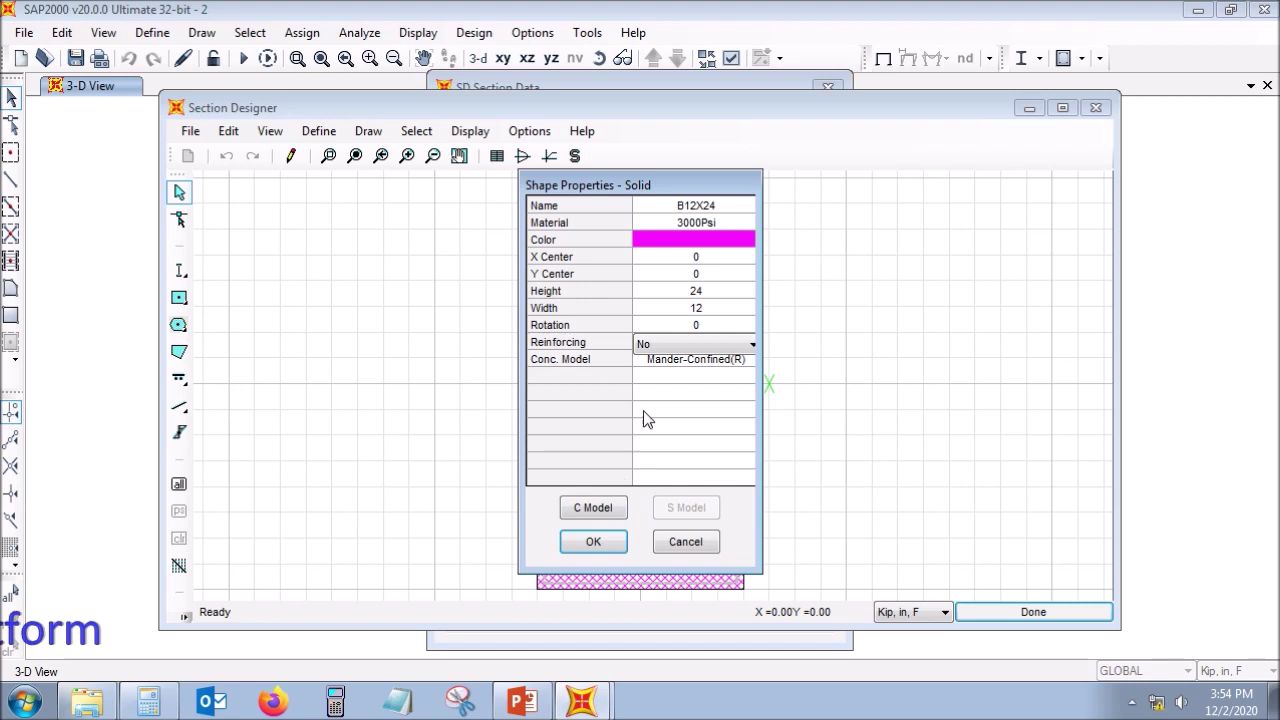
Step: Preview the Mander-Unconfined curve without changes, then switch back to Mander-Confined(R)
{"action": "left_click", "coordinate": [680, 366]}
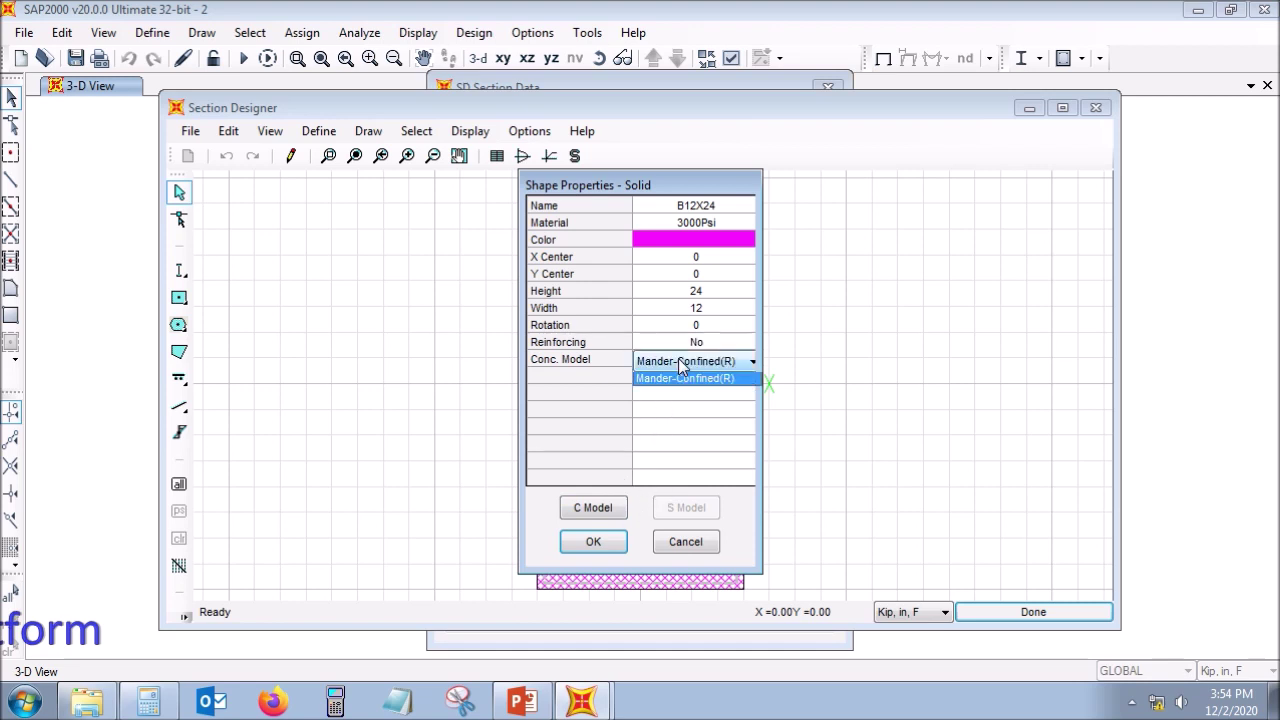
{"action": "left_click", "coordinate": [688, 362]}
{"action": "left_click", "coordinate": [690, 362]}
{"action": "left_click", "coordinate": [690, 380]}
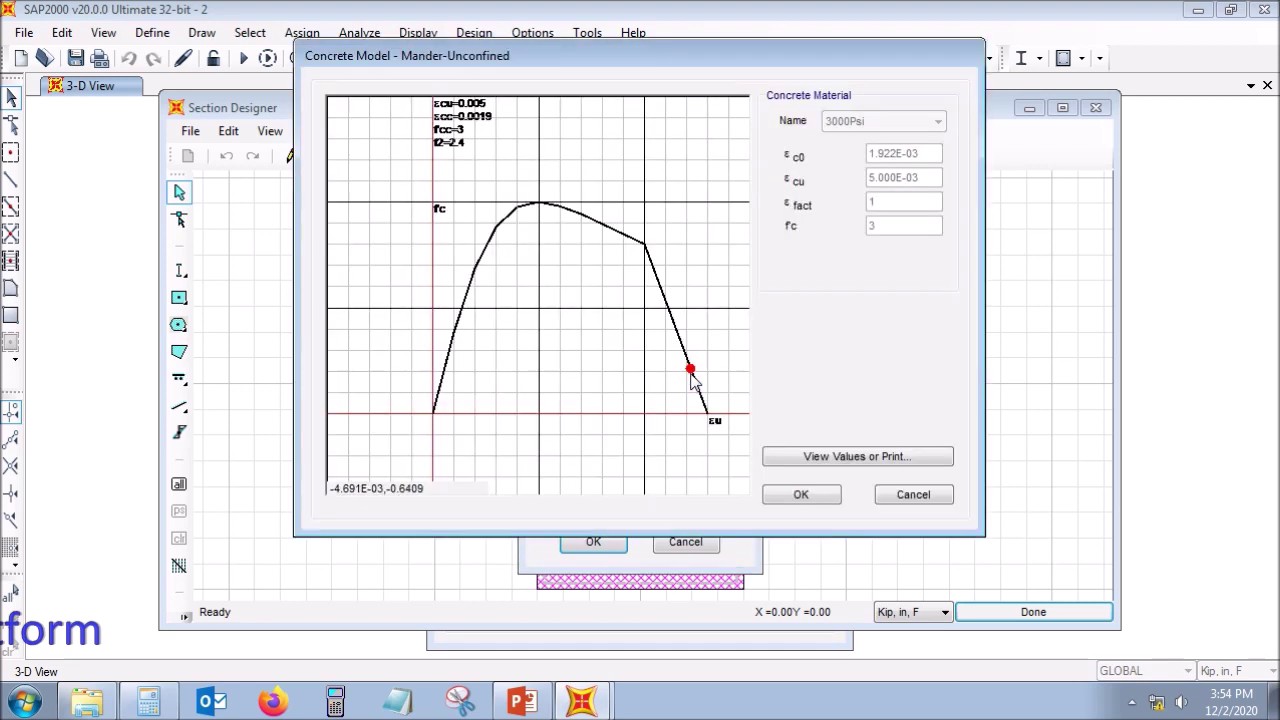
{"action": "left_click", "coordinate": [910, 493]}
{"action": "left_click", "coordinate": [680, 366]}
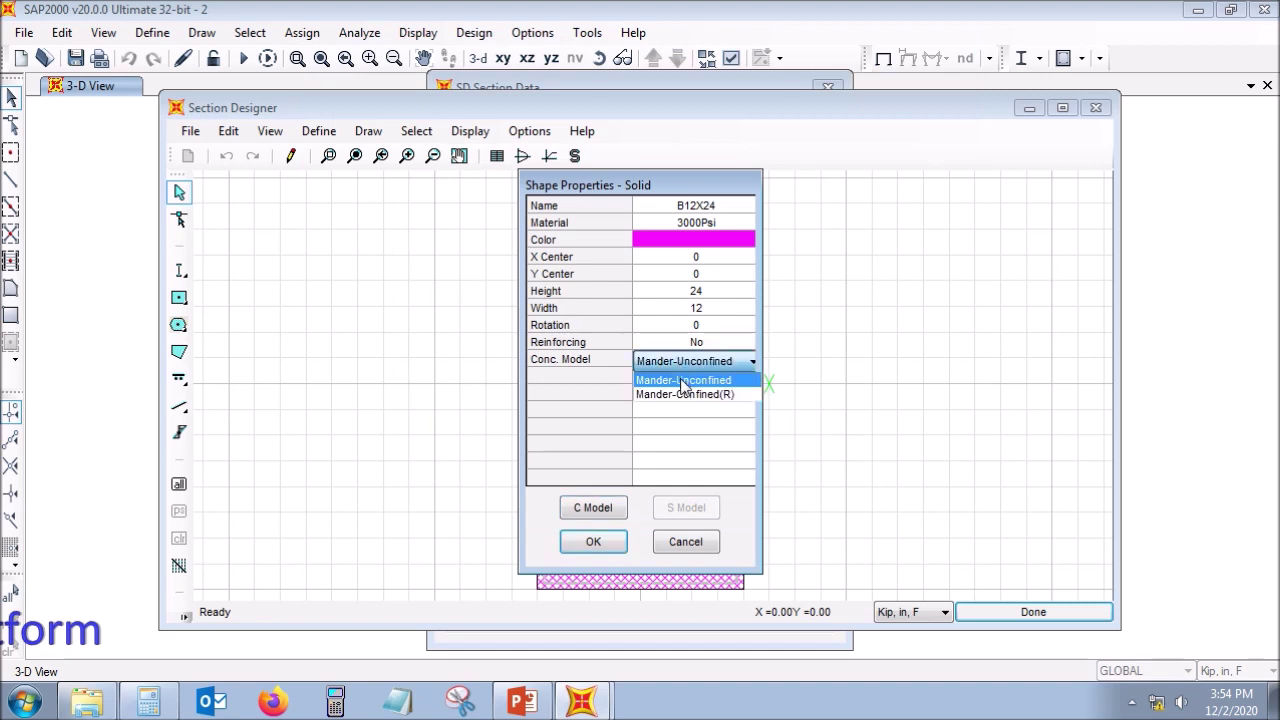
{"action": "left_click", "coordinate": [686, 393]}
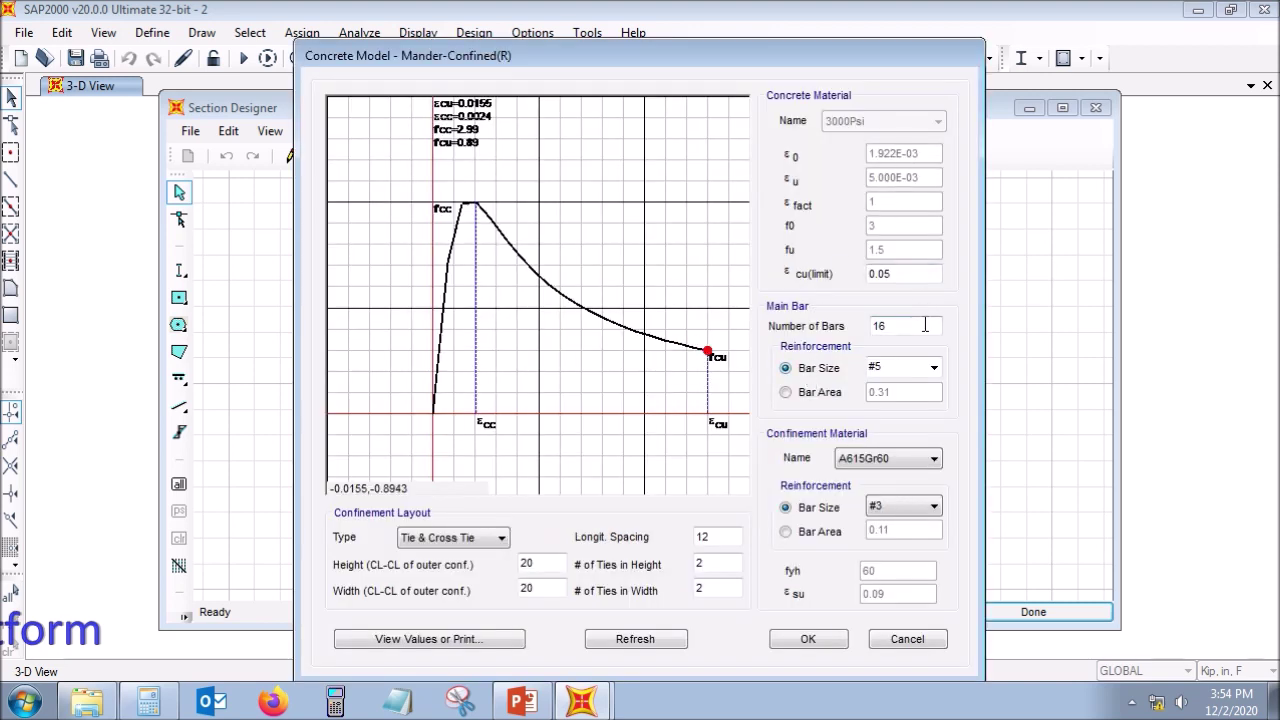
Step: Set the confined concrete's main reinforcement to 3 #8 bars
{"action": "left_click_drag", "start_coordinate": [913, 325], "coordinate": [866, 330]}
{"action": "type", "text": "3"}
{"action": "left_click", "coordinate": [894, 371]}
{"action": "left_click", "coordinate": [932, 370]}
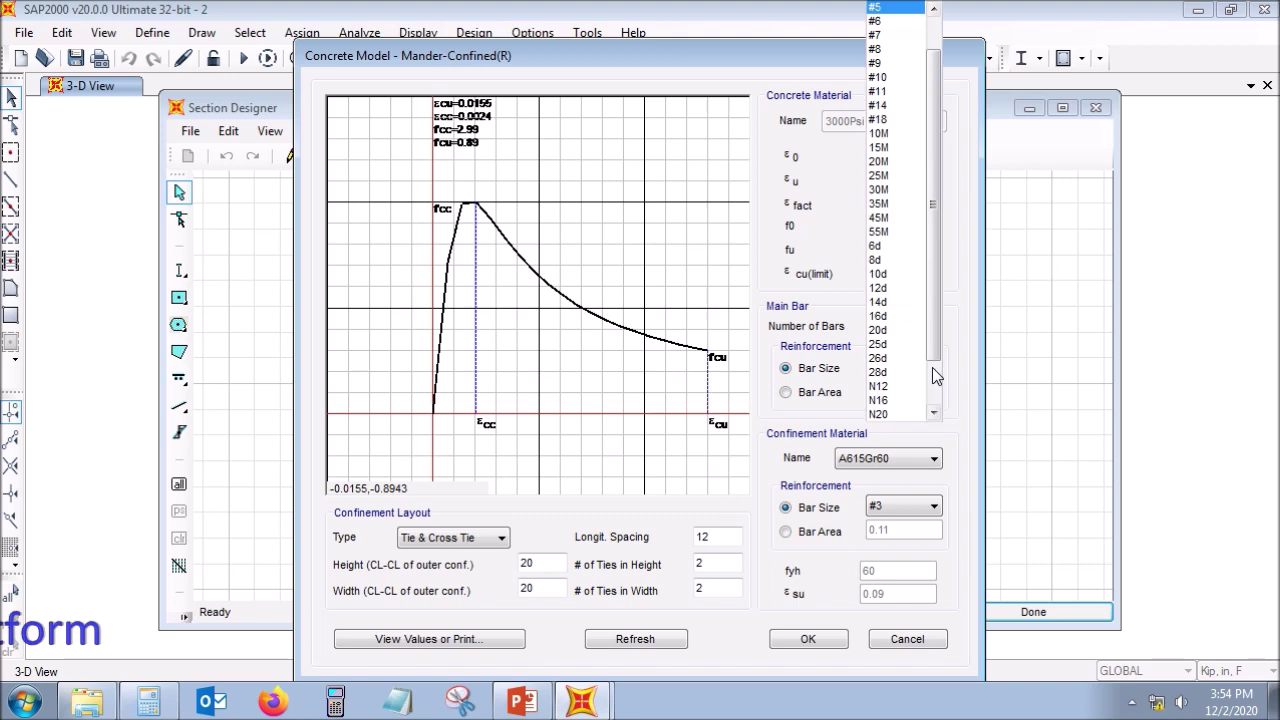
{"action": "left_click", "coordinate": [899, 49]}
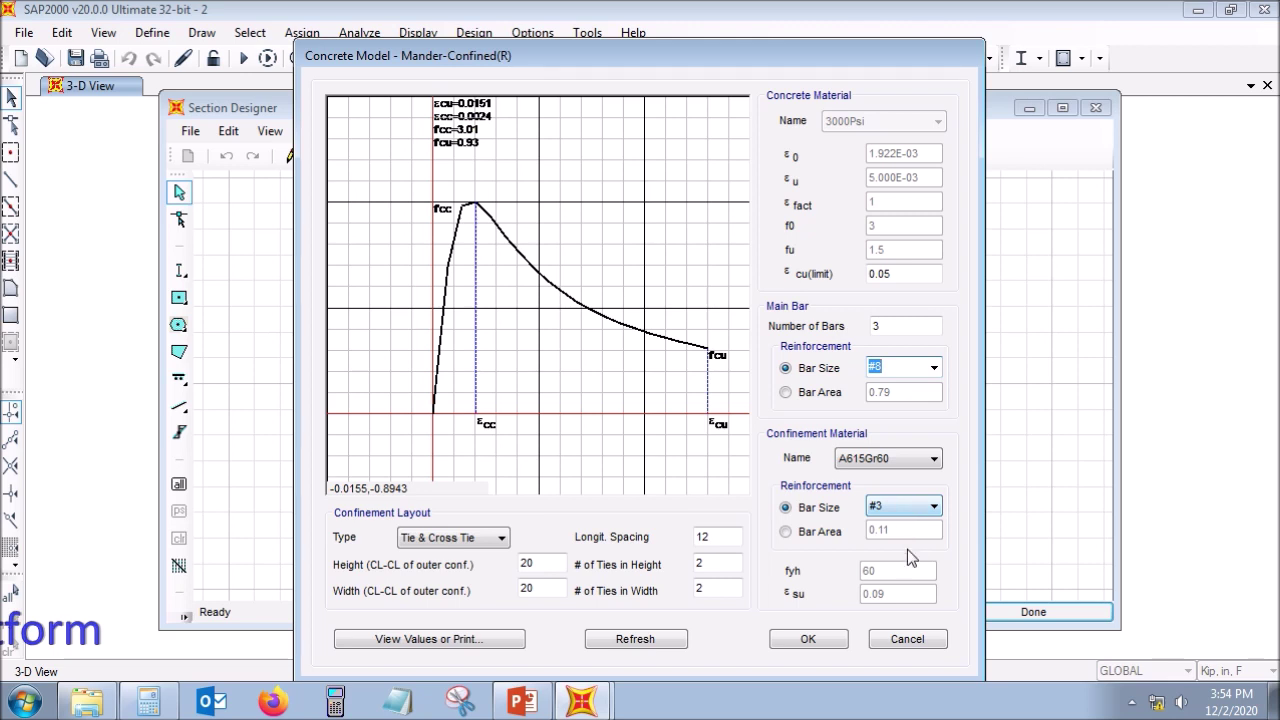
Step: Set tie spacing to 6 with 1 tie across the height and 1 across the width
{"action": "double_click", "coordinate": [704, 537]}
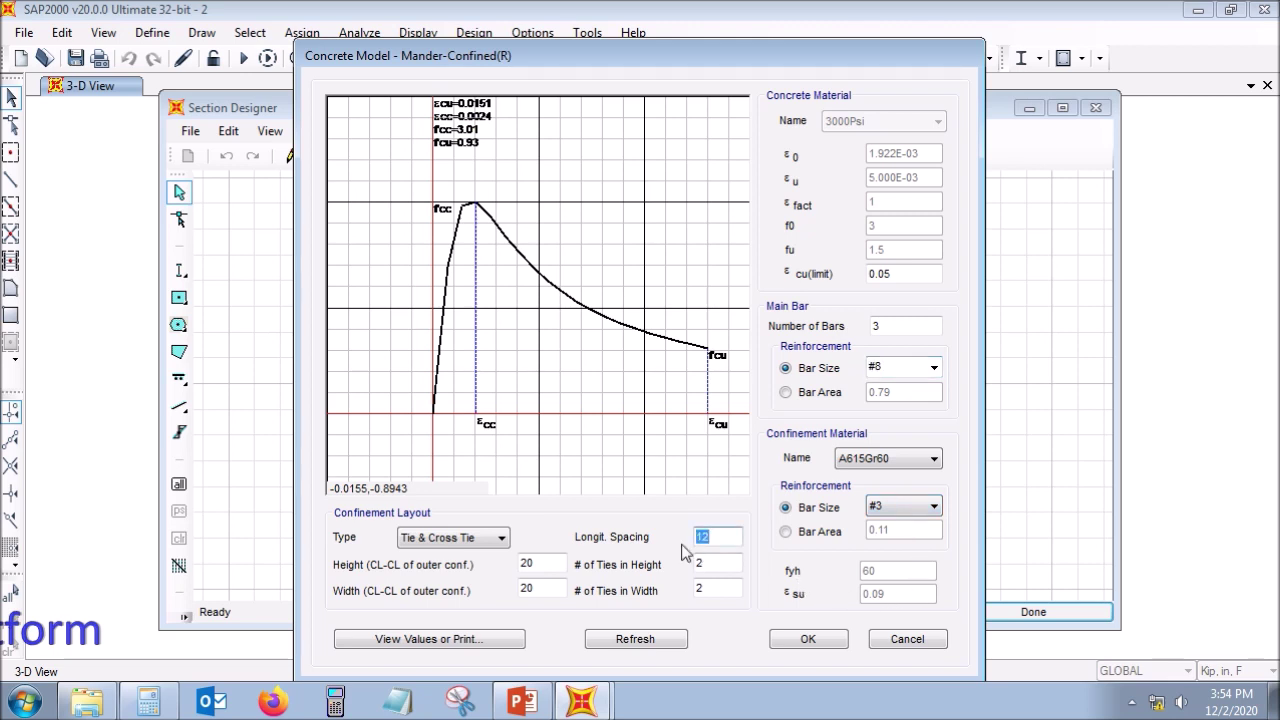
{"action": "type", "text": "6"}
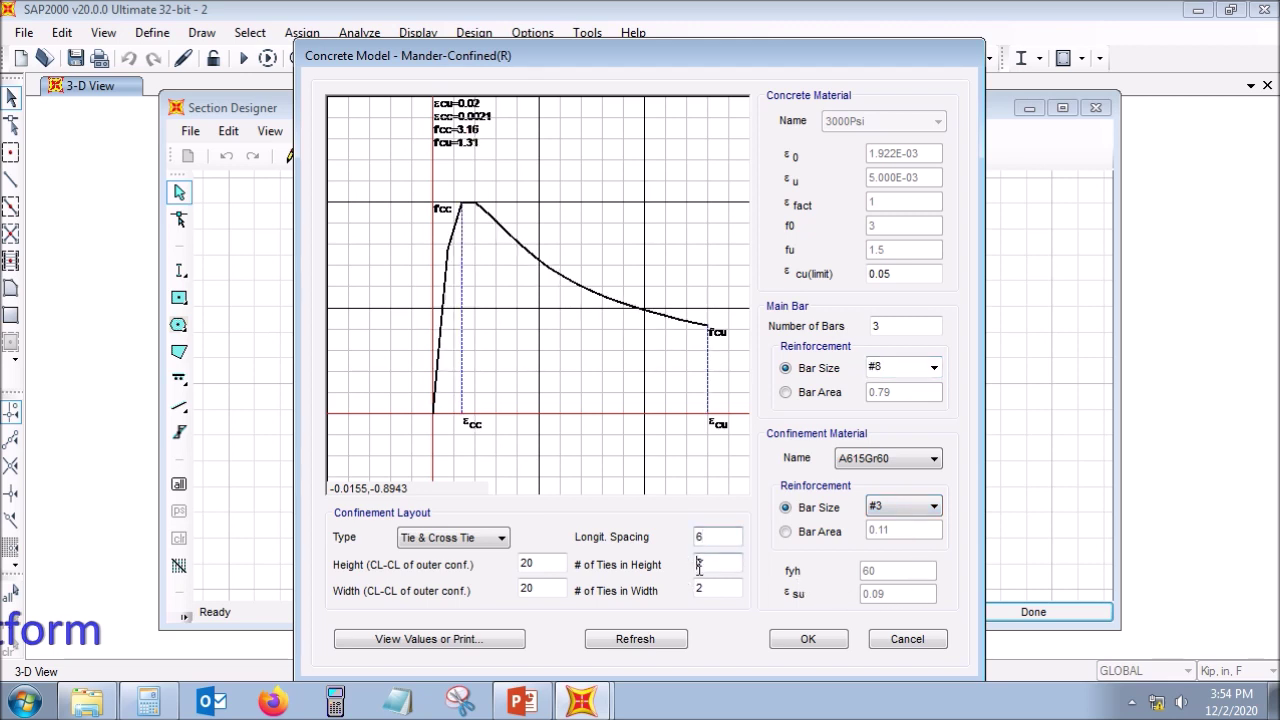
{"action": "double_click", "coordinate": [719, 565]}
{"action": "double_click", "coordinate": [728, 588]}
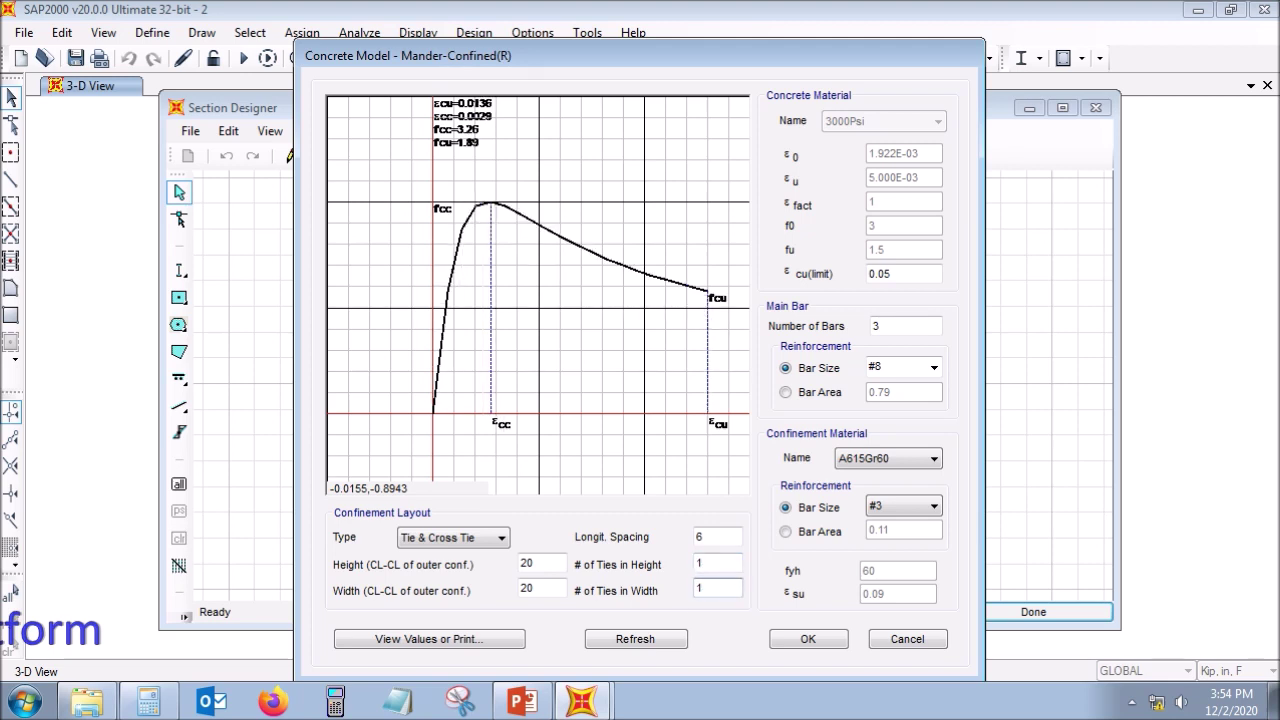
{"action": "left_click", "coordinate": [707, 563]}
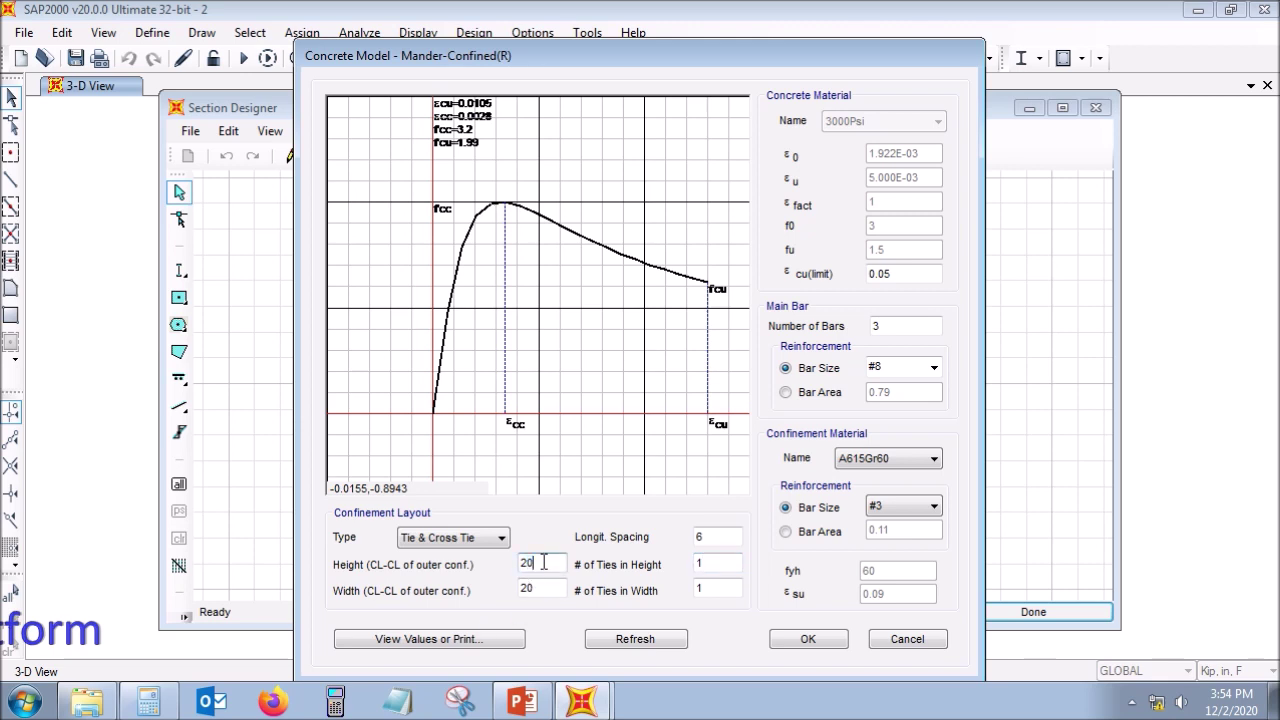
Step: Set the confined core to height 21 and width 10, refresh the curve, and accept
{"action": "left_click_drag", "start_coordinate": [544, 563], "coordinate": [507, 566]}
{"action": "type", "text": "21"}
{"action": "left_click_drag", "start_coordinate": [553, 588], "coordinate": [513, 591]}
{"action": "type", "text": "1"}
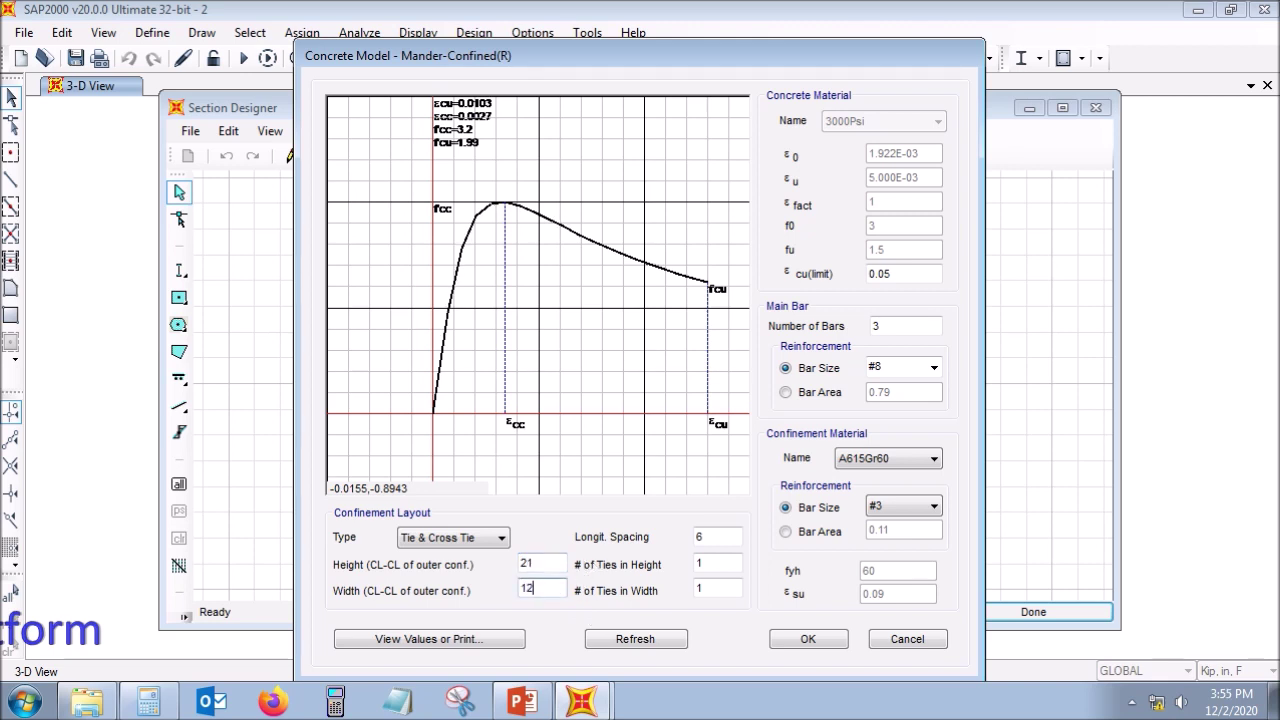
{"action": "left_click", "coordinate": [542, 563]}
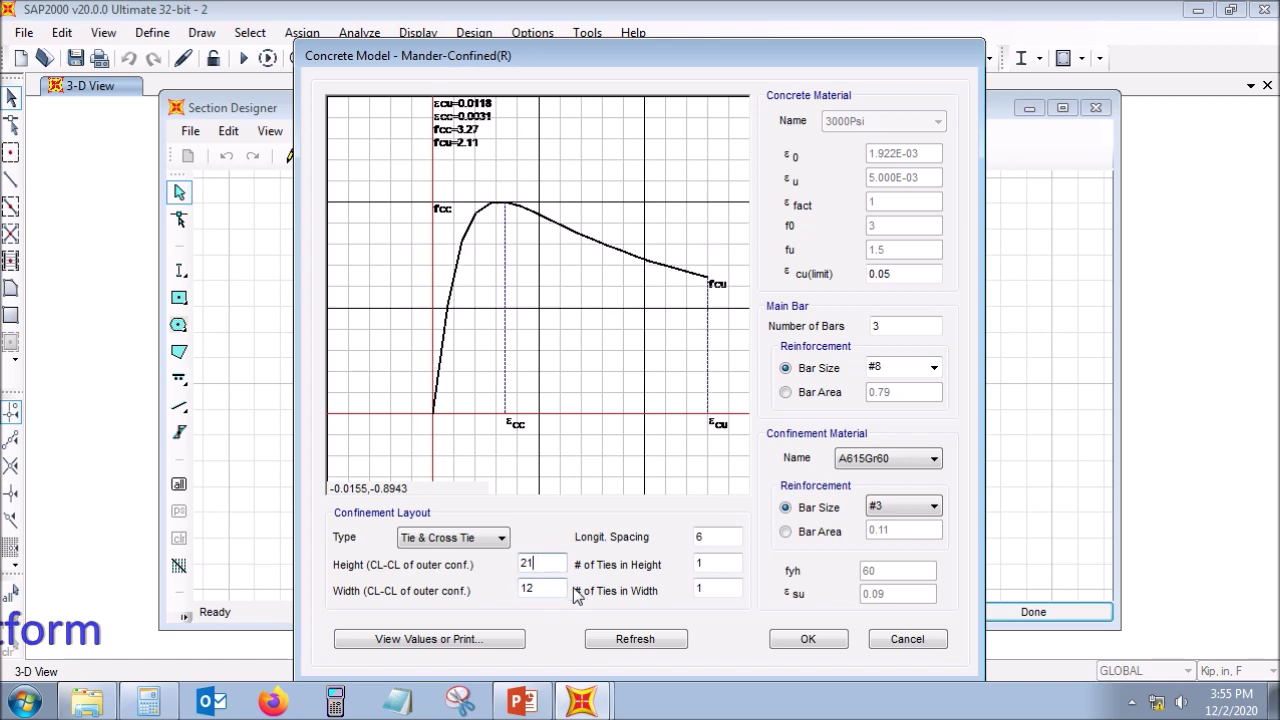
{"action": "left_click_drag", "start_coordinate": [557, 587], "coordinate": [510, 582]}
{"action": "type", "text": "10"}
{"action": "left_click", "coordinate": [541, 561]}
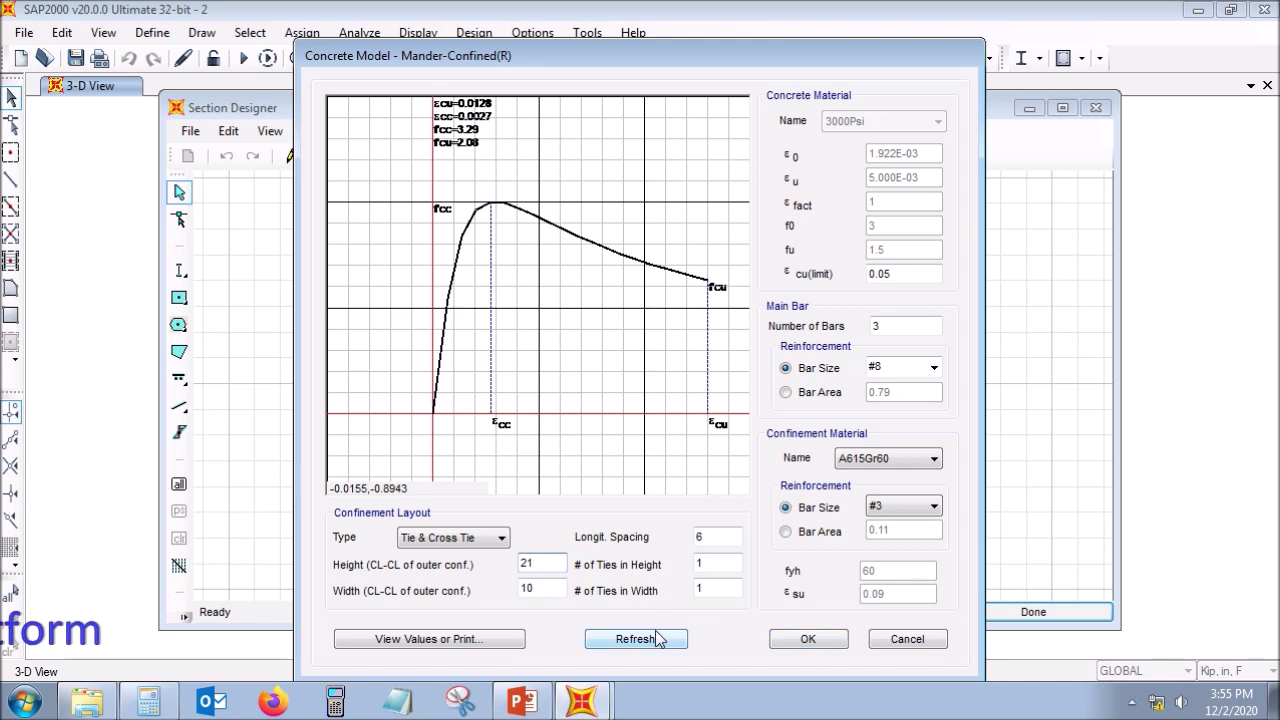
{"action": "left_click", "coordinate": [810, 638]}
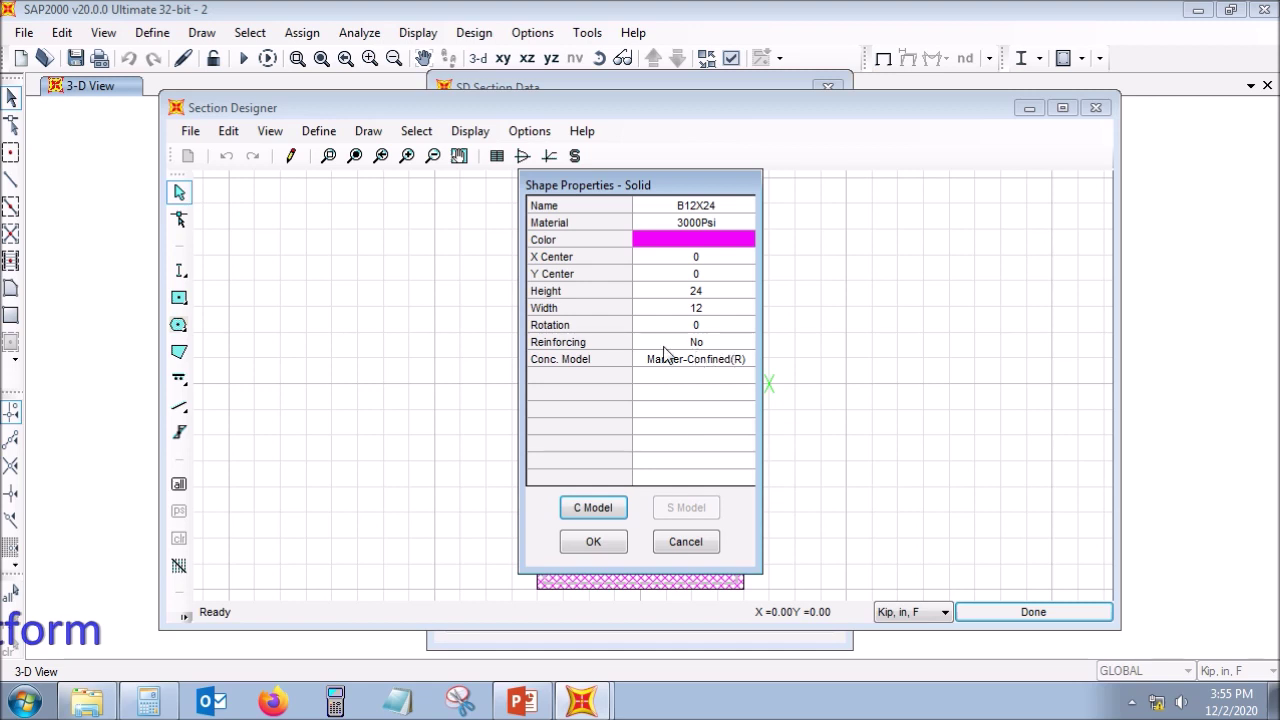
Step: Set the B12X24 shape's Reinforcing back to Yes and apply it
{"action": "left_click", "coordinate": [597, 541]}
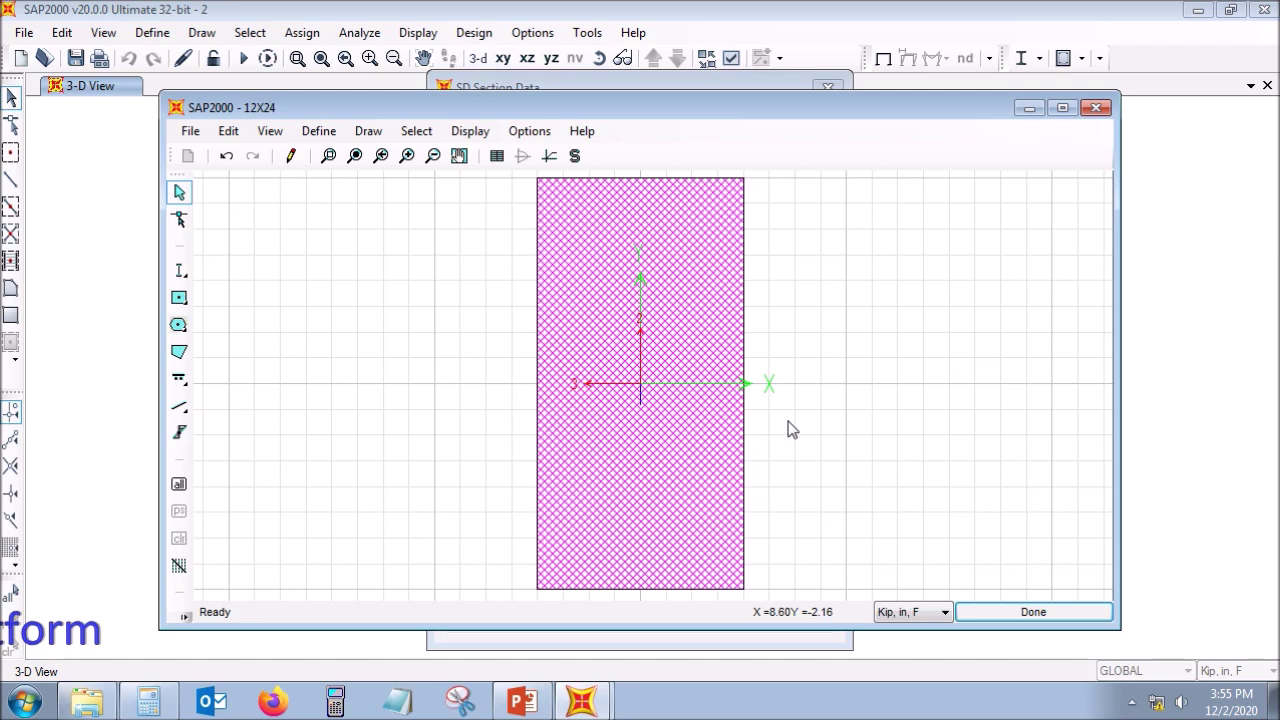
{"action": "double_click", "coordinate": [655, 397]}
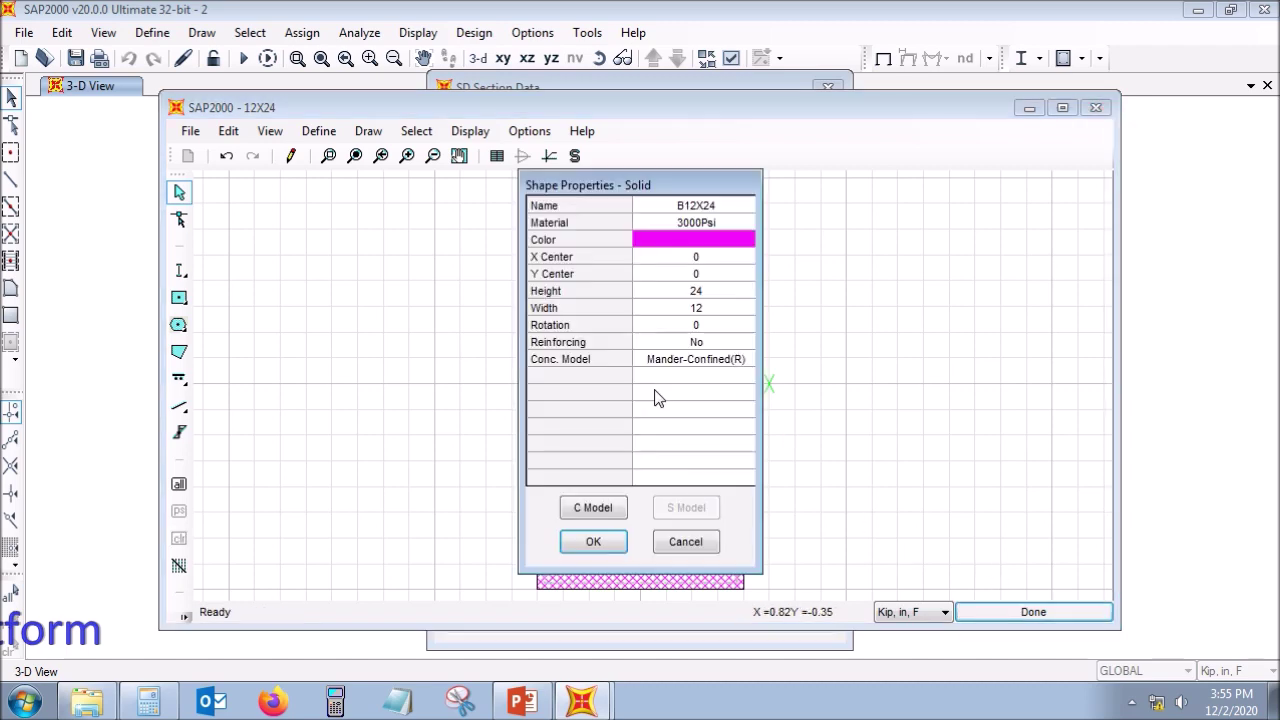
{"action": "left_click", "coordinate": [716, 345]}
{"action": "left_click", "coordinate": [716, 345]}
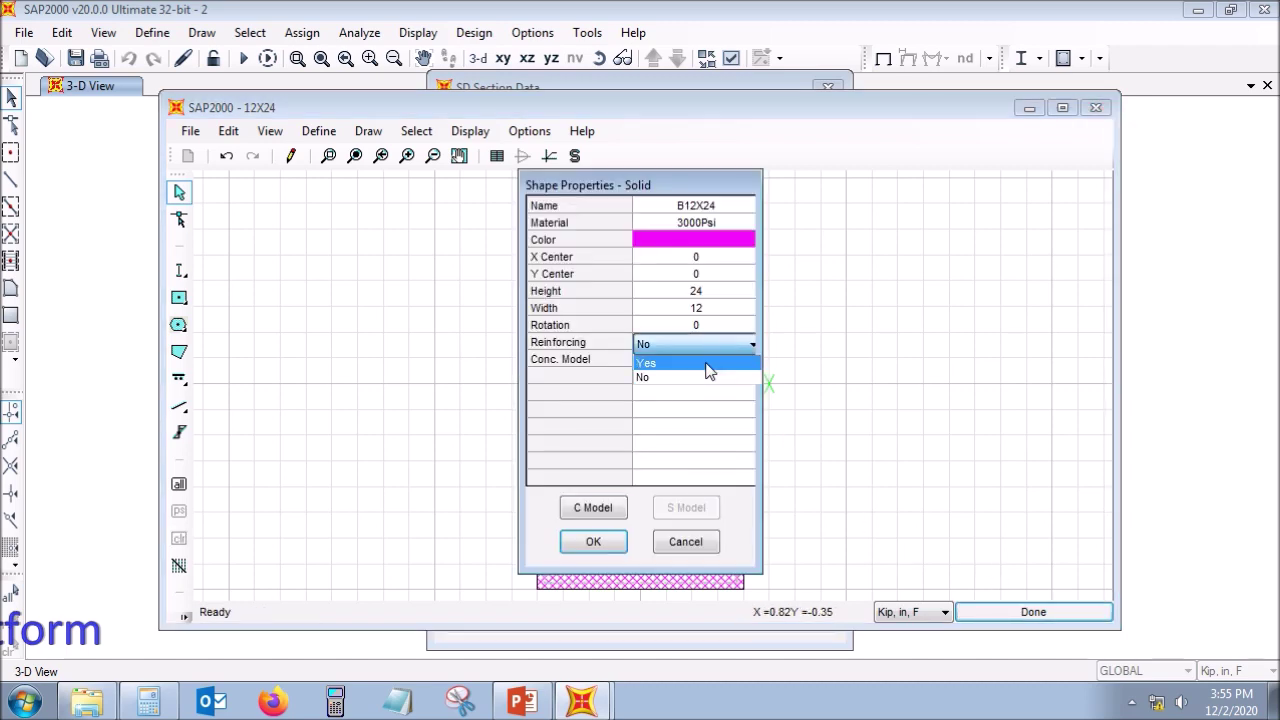
{"action": "left_click", "coordinate": [709, 368]}
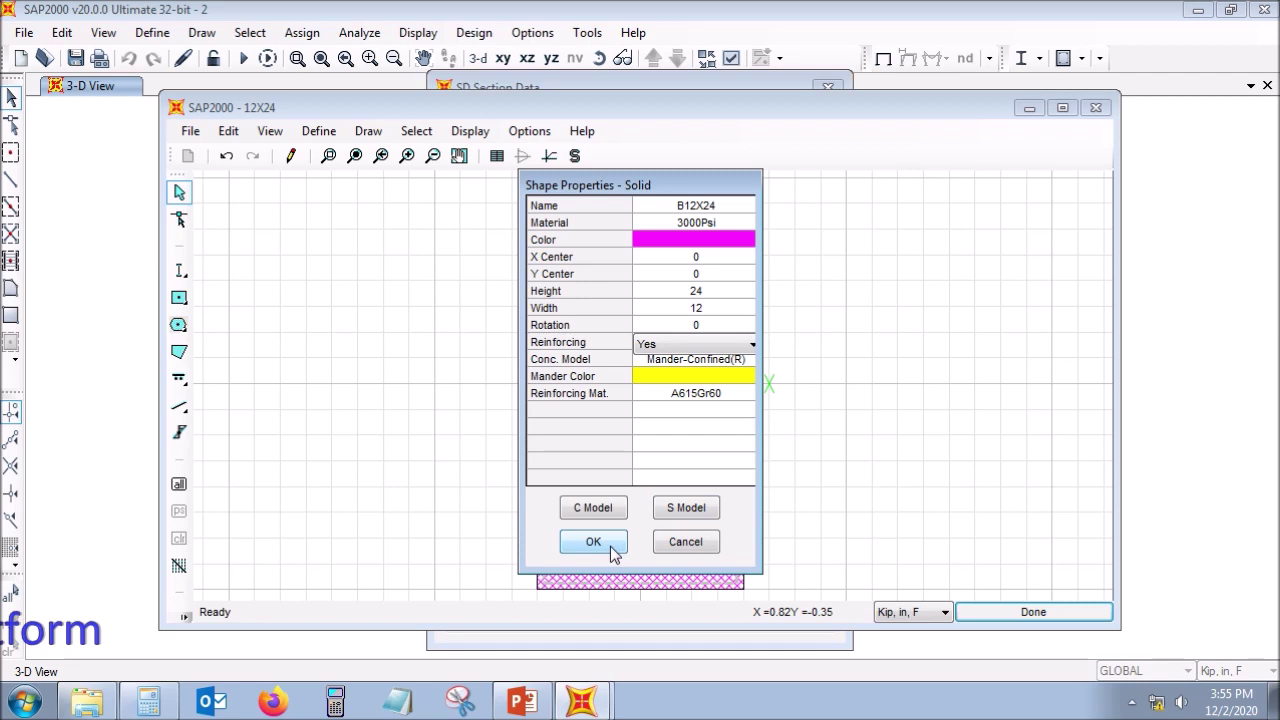
{"action": "left_click", "coordinate": [593, 542]}
Step: Delete the section shape and undo to restore it
{"action": "left_click", "coordinate": [623, 404]}
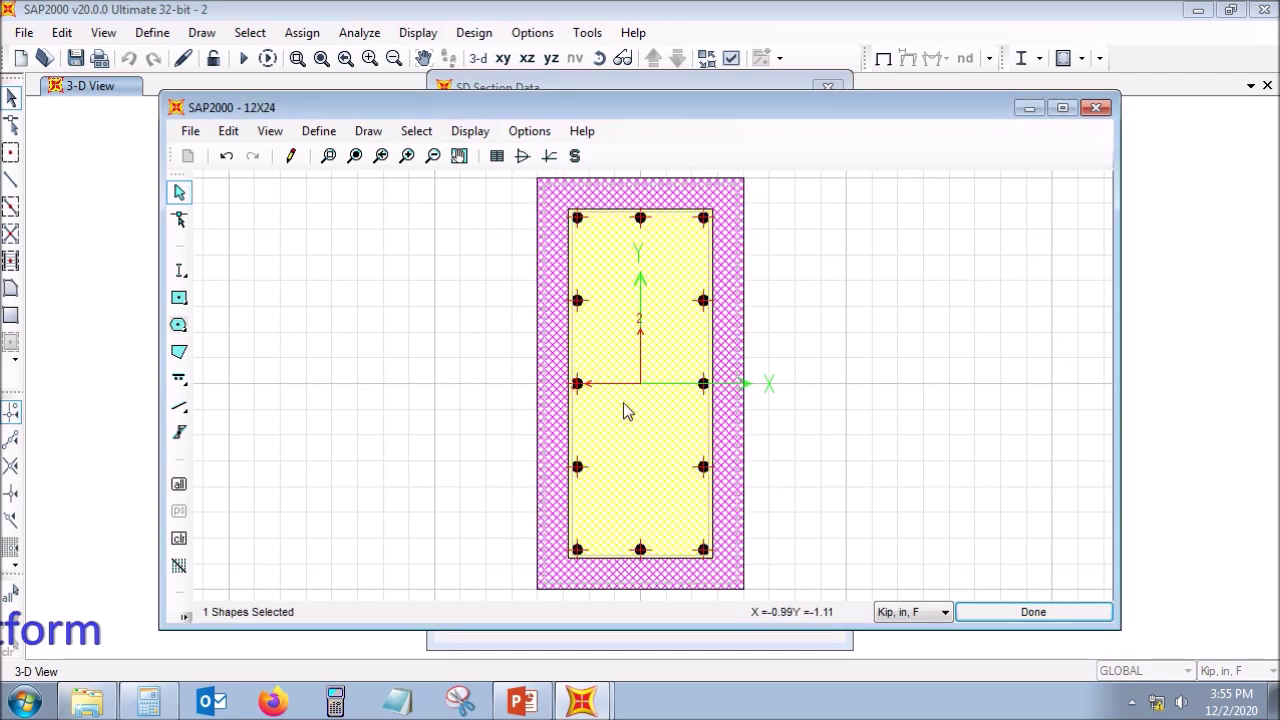
{"action": "left_click", "coordinate": [623, 402]}
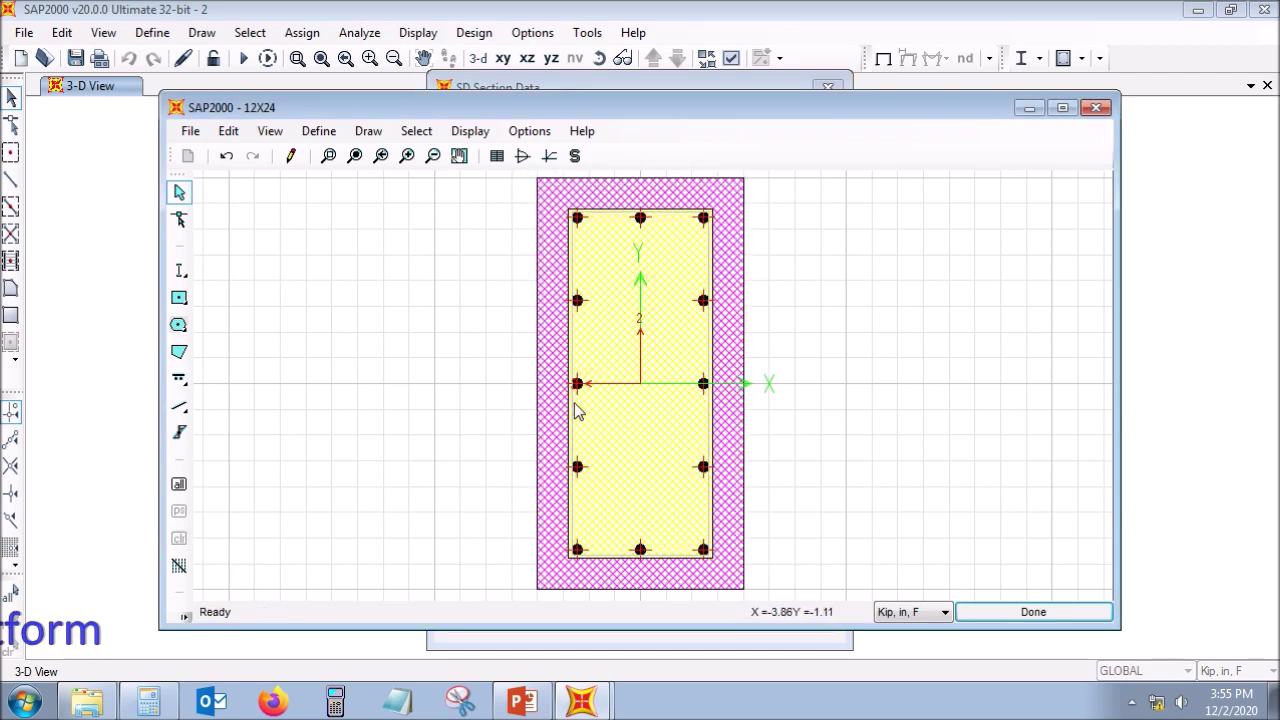
{"action": "left_click", "coordinate": [553, 395]}
{"action": "key", "text": "Delete"}
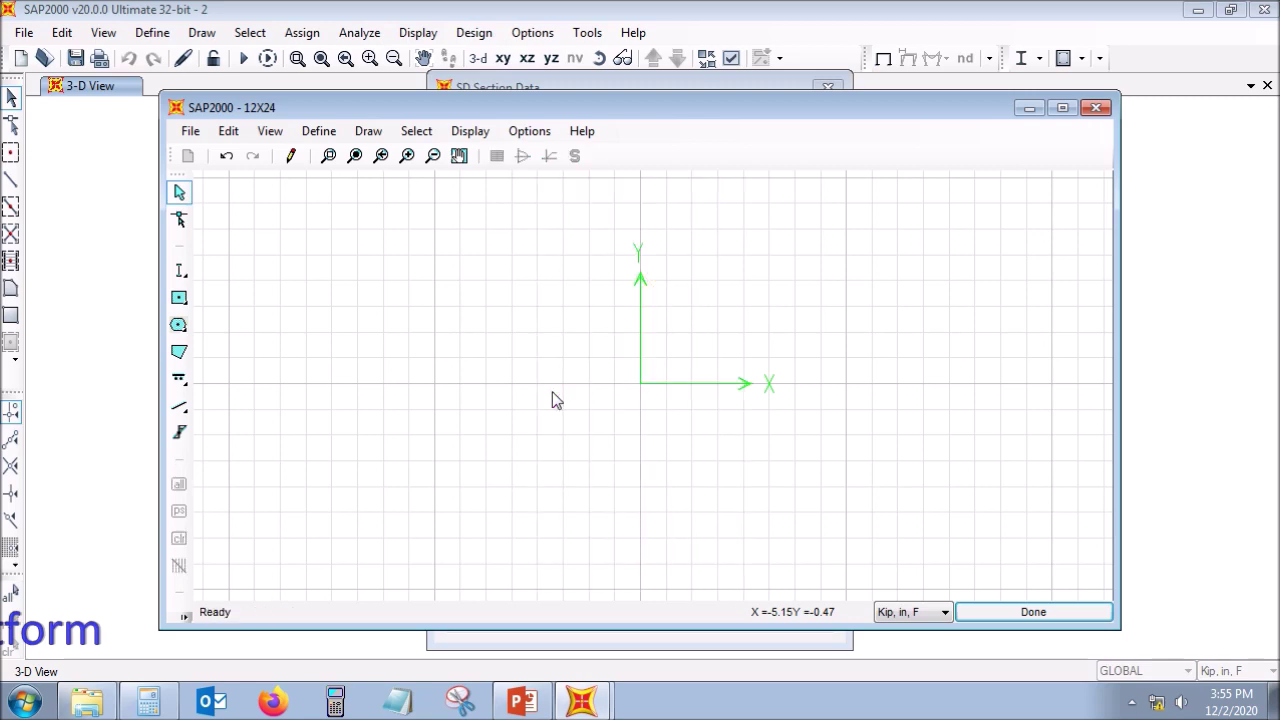
{"action": "left_click", "coordinate": [226, 155]}
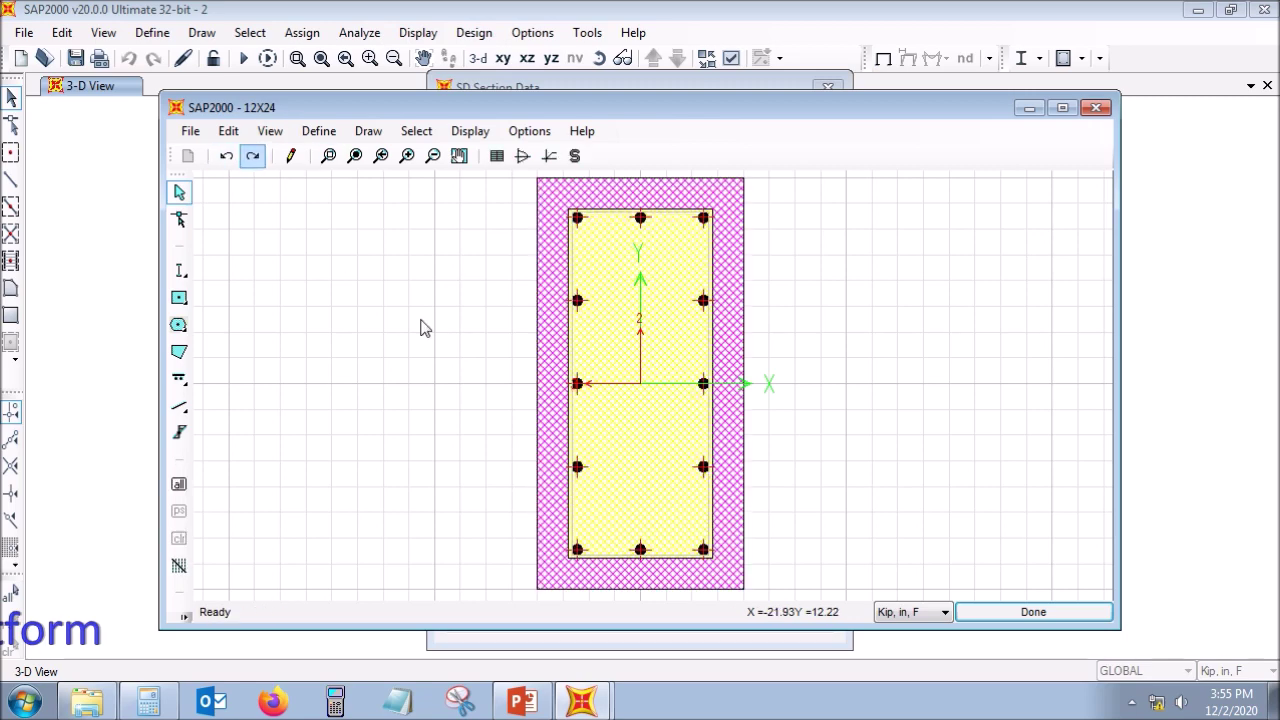
{"action": "left_click", "coordinate": [651, 412]}
{"action": "left_click", "coordinate": [650, 413]}
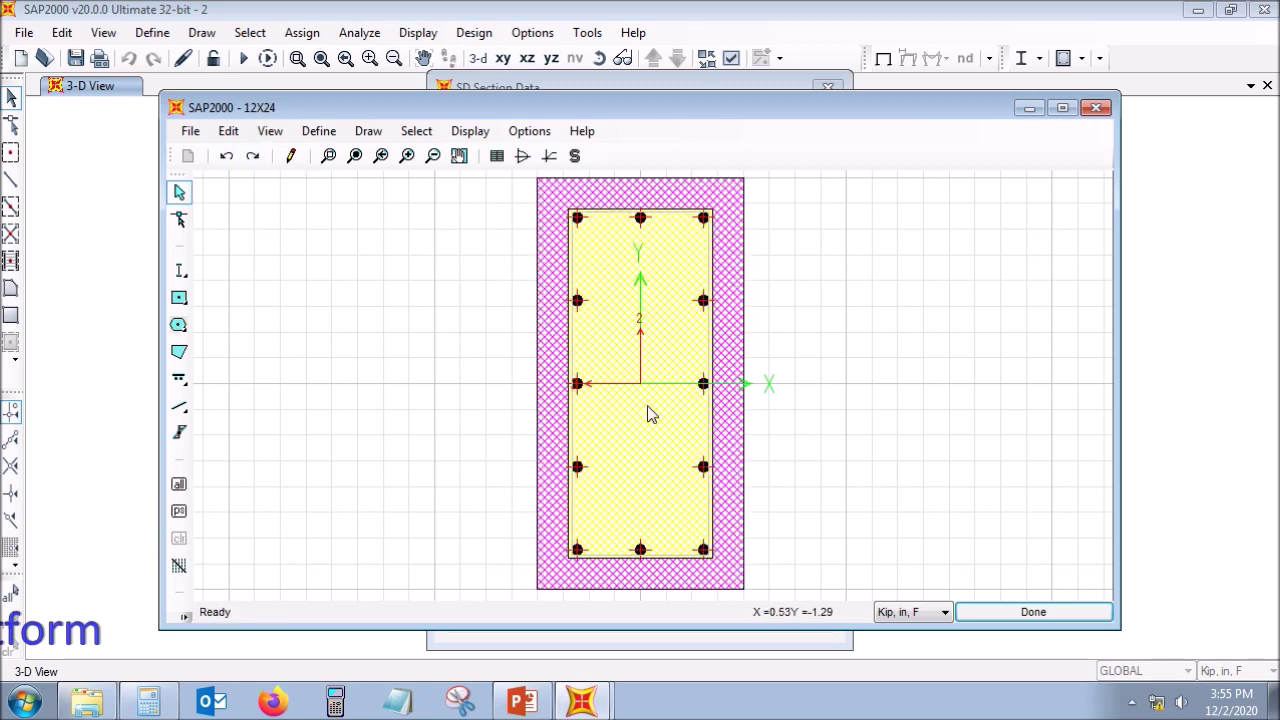
Step: Set the left and right edge bar sizes to NONE, removing the side bars
{"action": "right_click", "coordinate": [578, 396]}
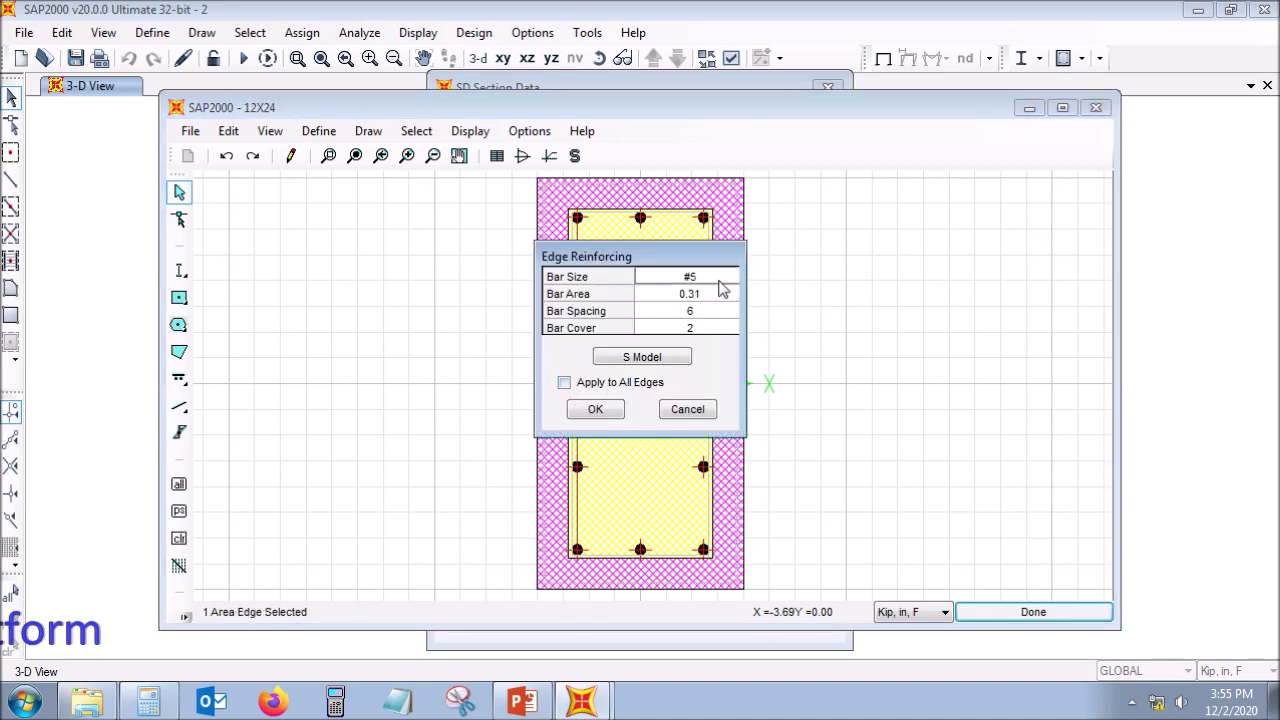
{"action": "left_click", "coordinate": [722, 282]}
{"action": "left_click", "coordinate": [736, 279]}
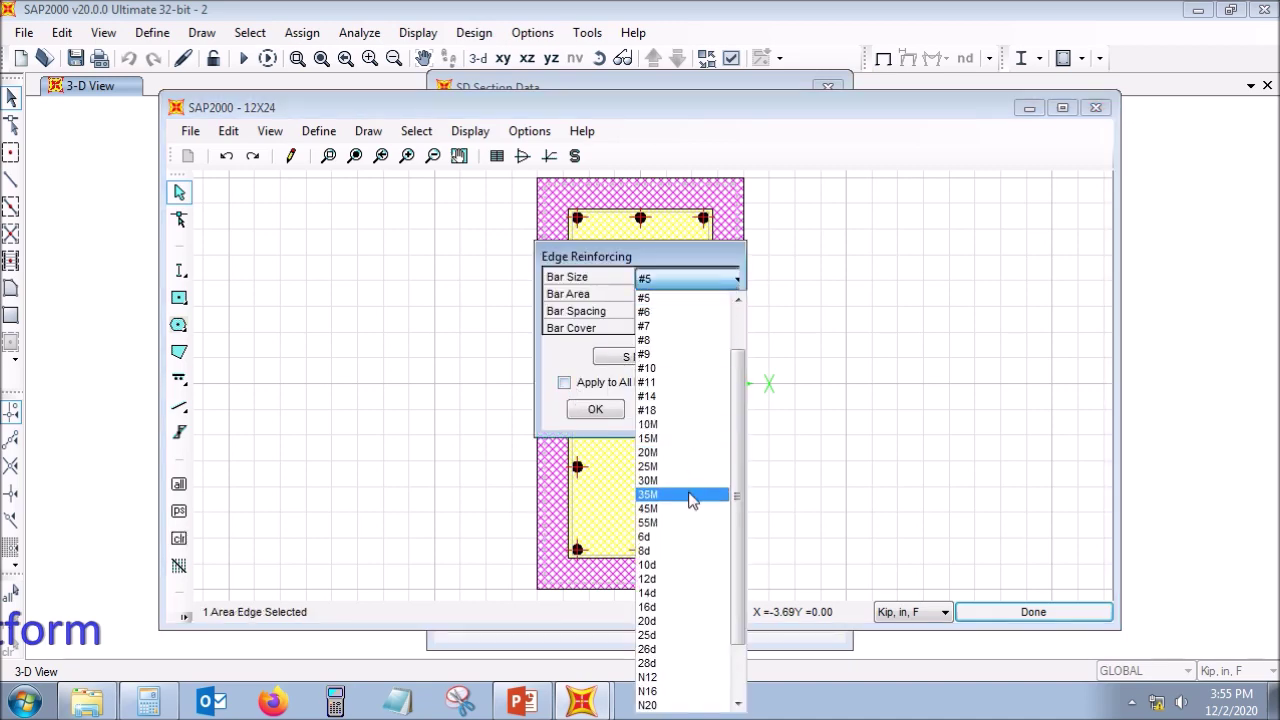
{"action": "scroll", "coordinate": [692, 500], "scroll_direction": "down", "scroll_amount": 2}
{"action": "scroll", "coordinate": [692, 500], "scroll_direction": "down", "scroll_amount": 3}
{"action": "left_click", "coordinate": [662, 702]}
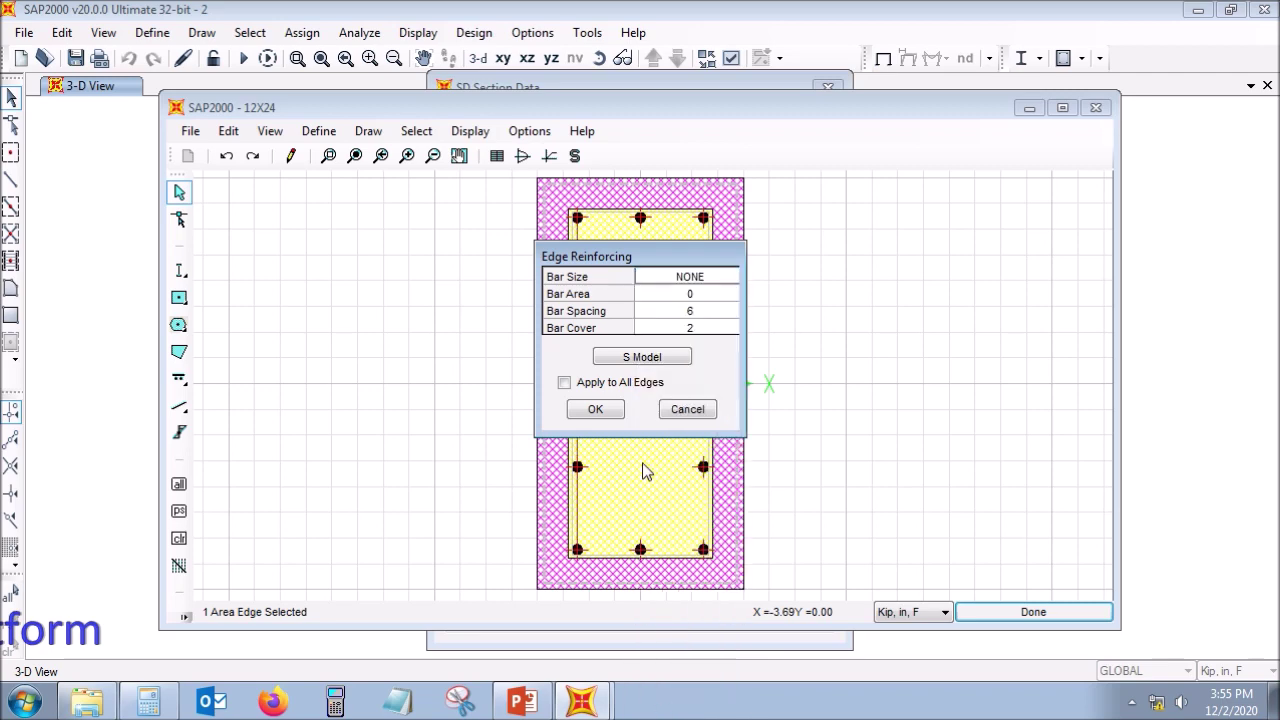
{"action": "left_click", "coordinate": [596, 409]}
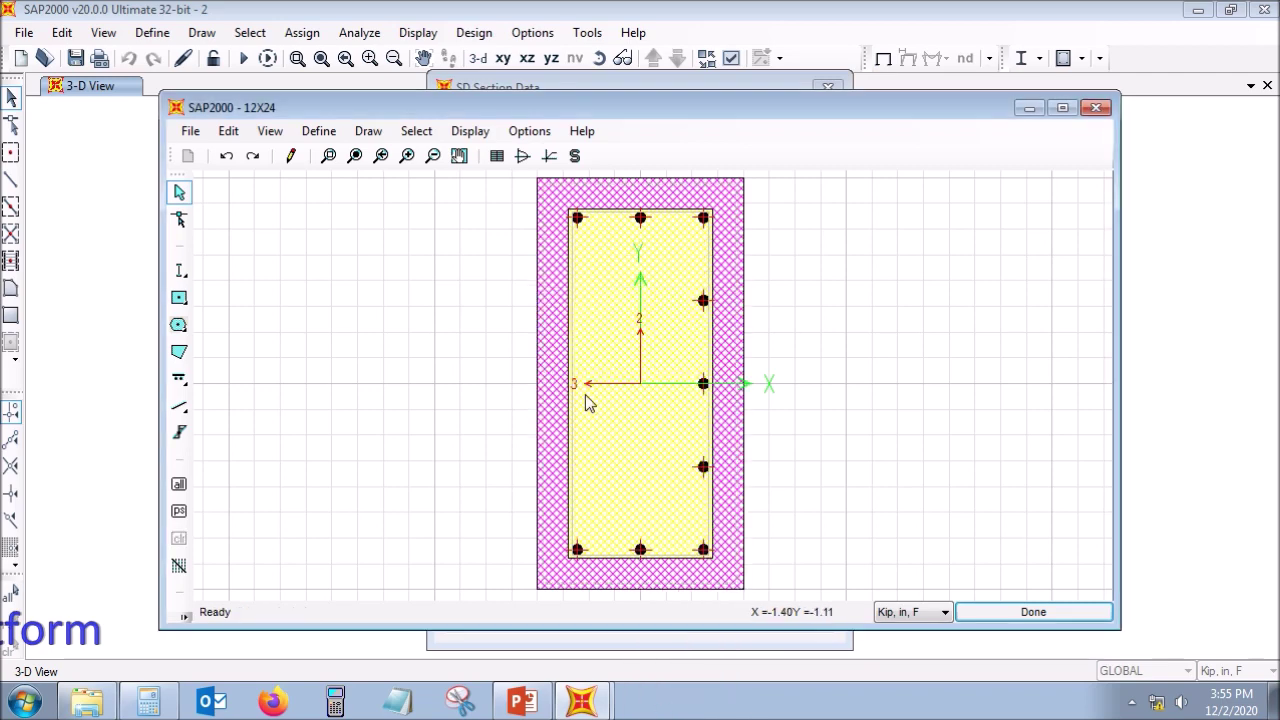
{"action": "right_click", "coordinate": [704, 389]}
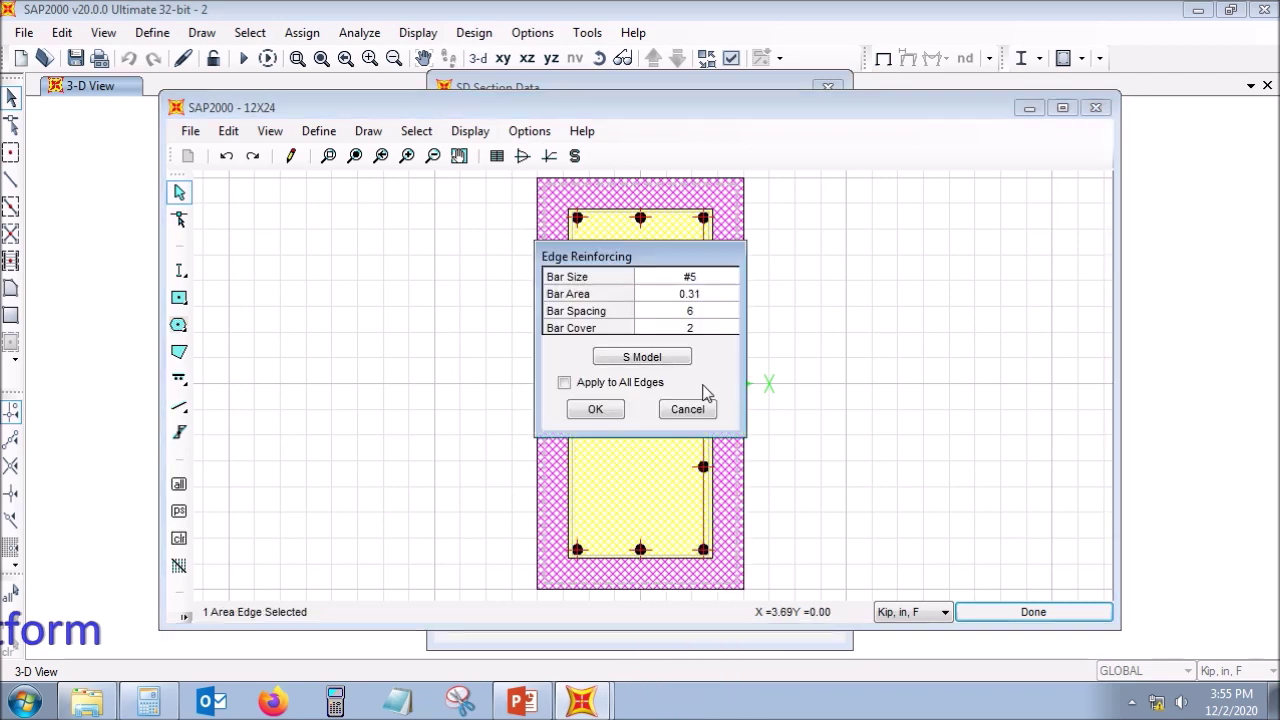
{"action": "left_click", "coordinate": [718, 280]}
{"action": "left_click", "coordinate": [737, 279]}
{"action": "left_click_drag", "start_coordinate": [737, 471], "coordinate": [742, 547]}
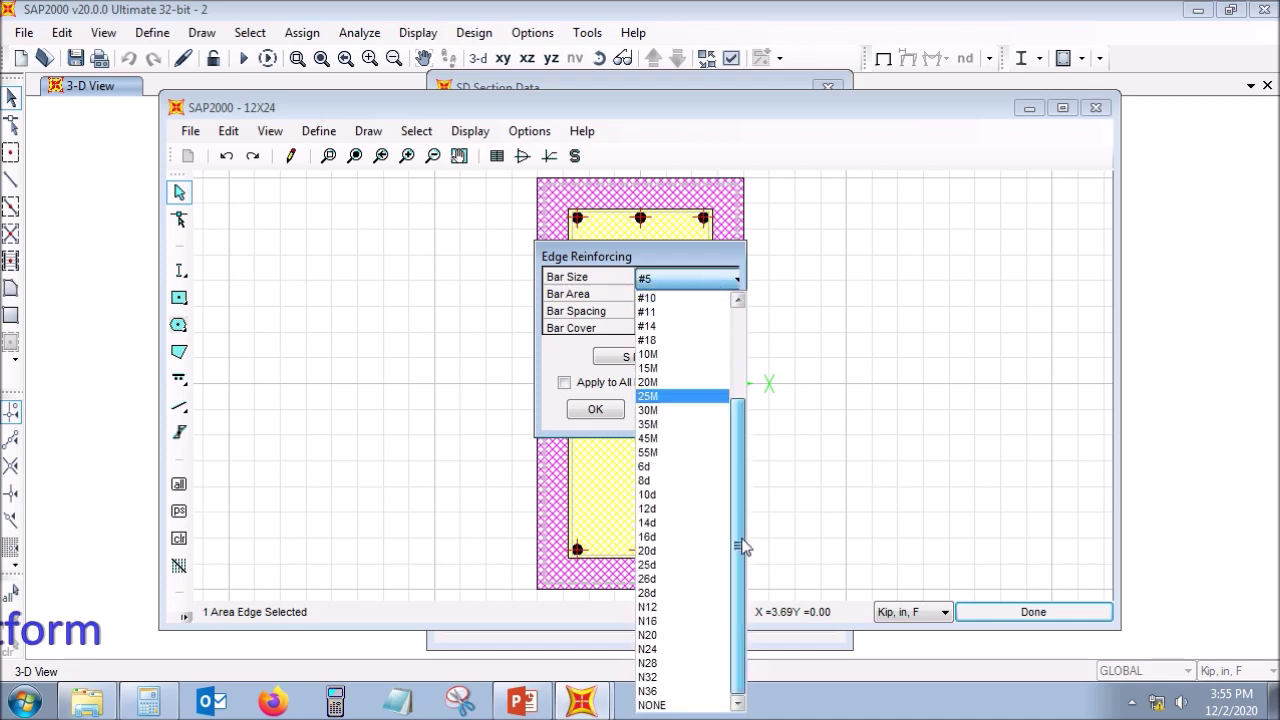
{"action": "left_click", "coordinate": [652, 703]}
{"action": "left_click", "coordinate": [613, 419]}
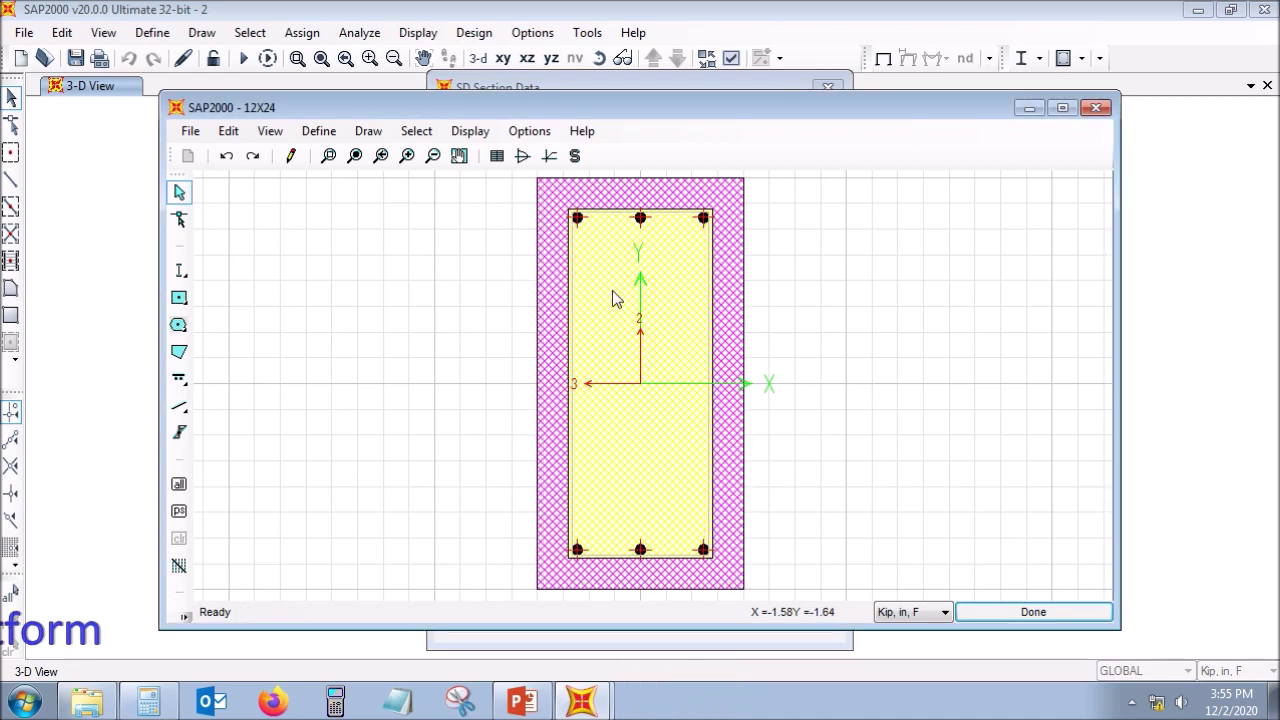
Step: Set the top edge bar size to NONE, removing its middle bar
{"action": "right_click", "coordinate": [646, 220]}
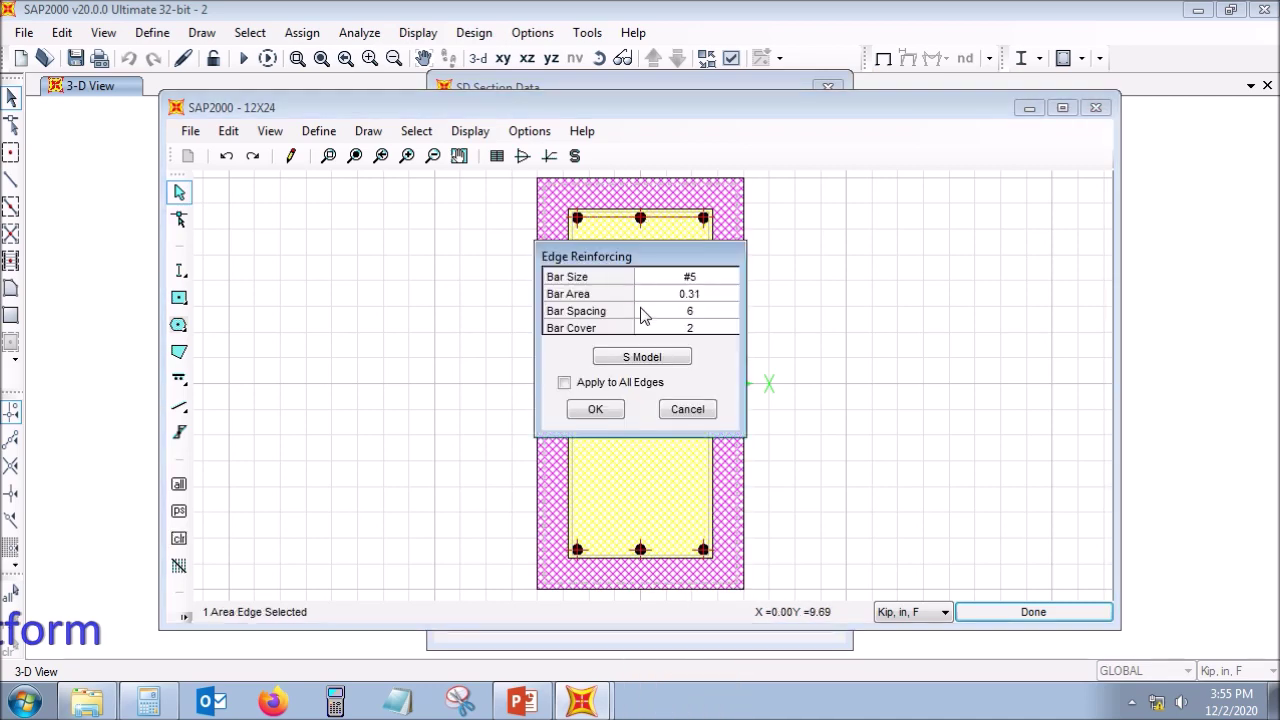
{"action": "left_click", "coordinate": [714, 281]}
{"action": "left_click", "coordinate": [724, 279]}
{"action": "scroll", "coordinate": [724, 279], "scroll_direction": "down", "scroll_amount": 2}
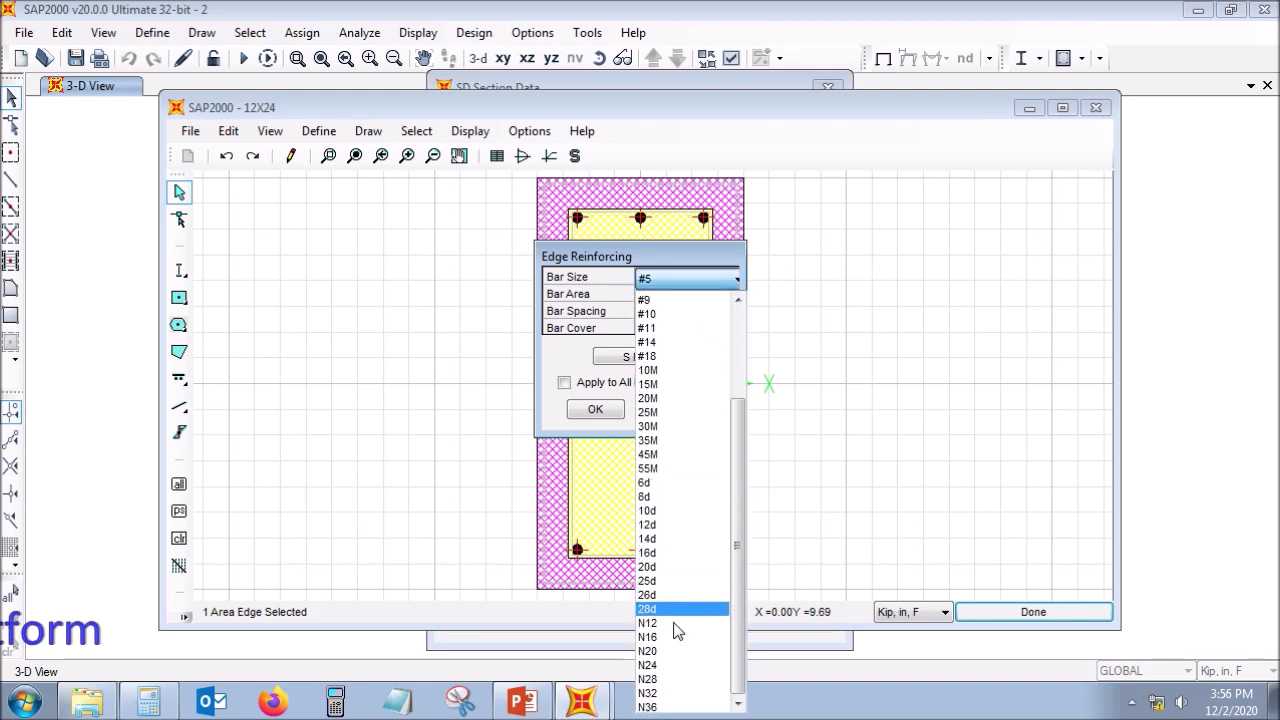
{"action": "scroll", "coordinate": [675, 630], "scroll_direction": "down", "scroll_amount": 1}
{"action": "left_click", "coordinate": [652, 704]}
{"action": "left_click", "coordinate": [590, 409]}
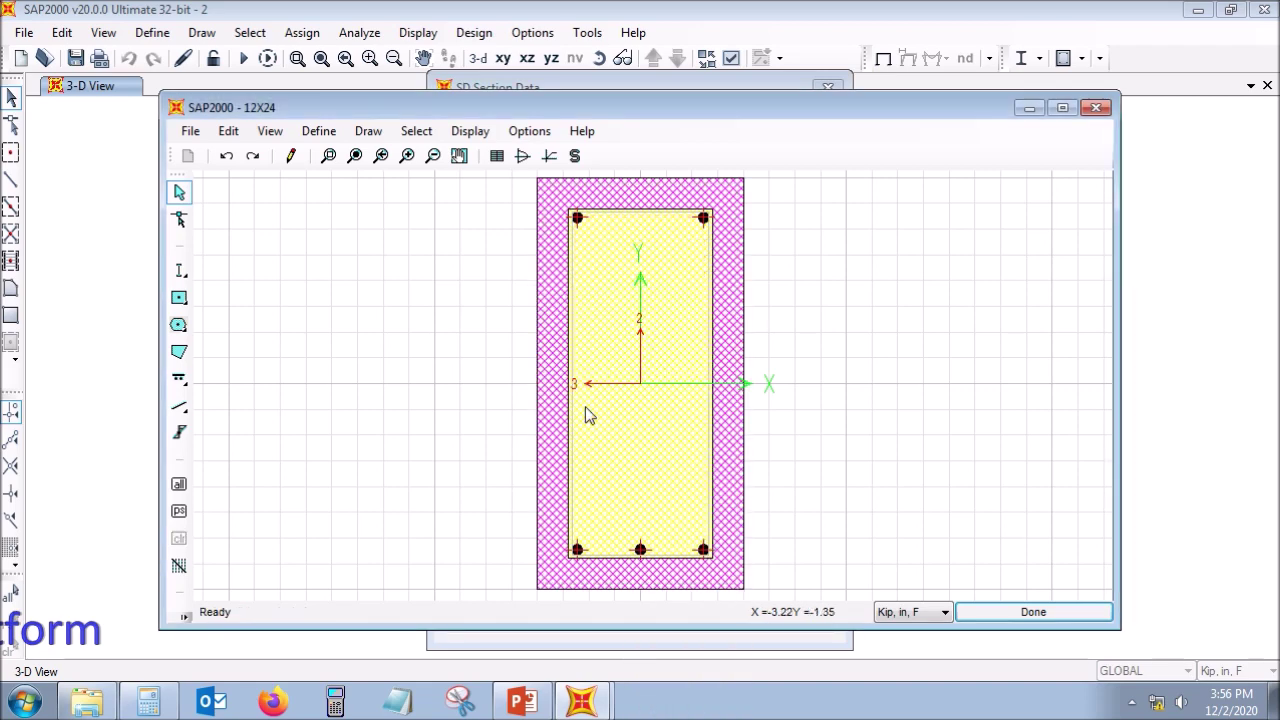
Step: Set the top-left and top-right corner bars to NONE, leaving three bottom bars
{"action": "right_click", "coordinate": [578, 218]}
{"action": "left_click", "coordinate": [712, 282]}
{"action": "left_click", "coordinate": [711, 283]}
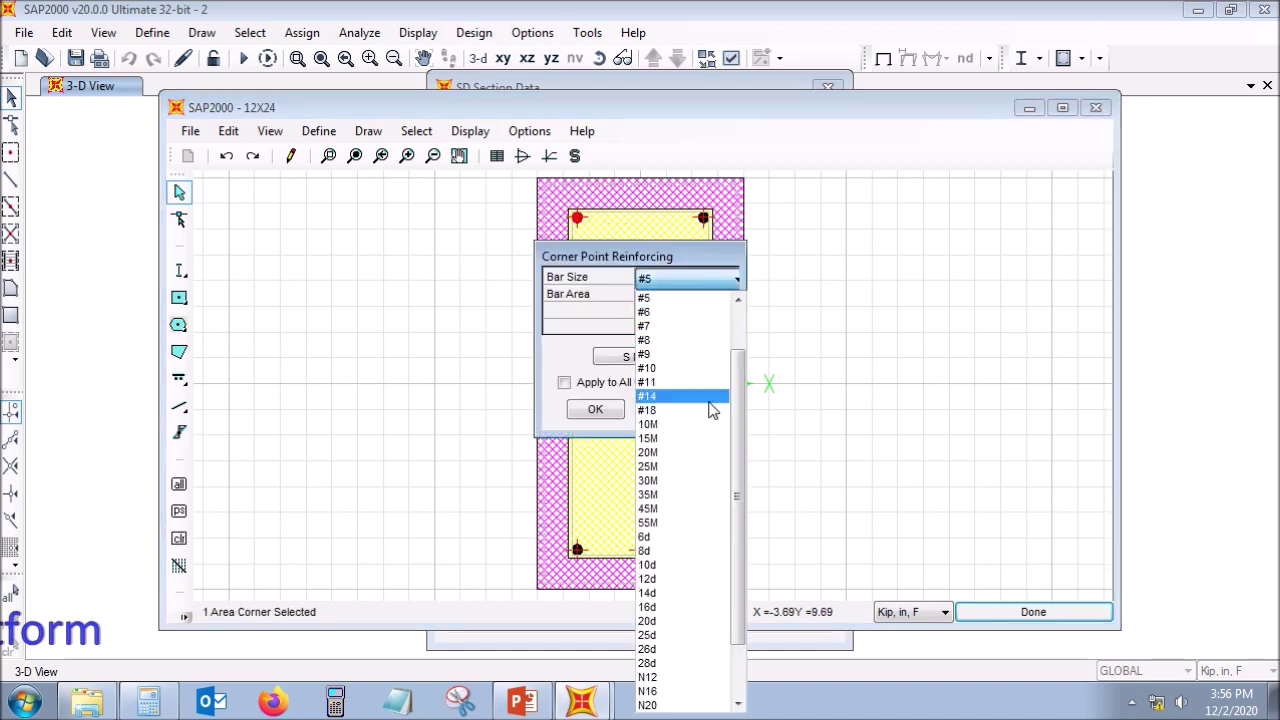
{"action": "scroll", "coordinate": [708, 420], "scroll_direction": "down", "scroll_amount": 1}
{"action": "left_click", "coordinate": [686, 704]}
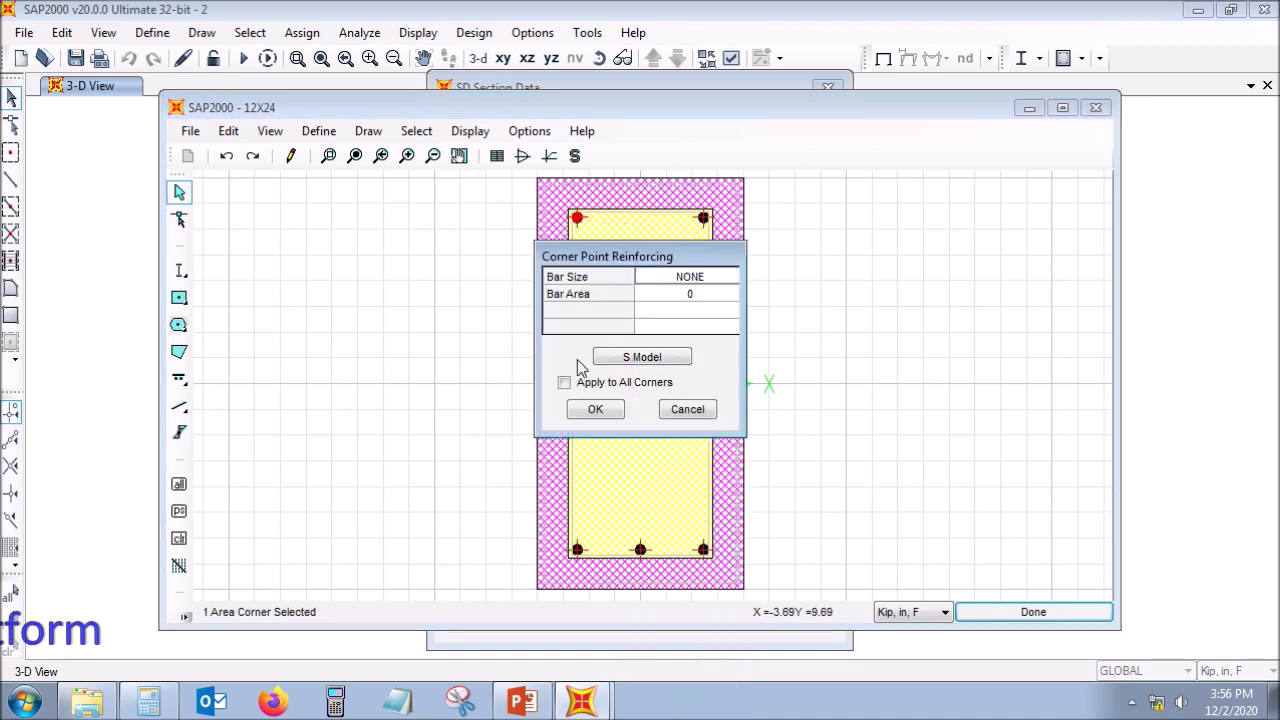
{"action": "left_click", "coordinate": [594, 409]}
{"action": "right_click", "coordinate": [700, 222]}
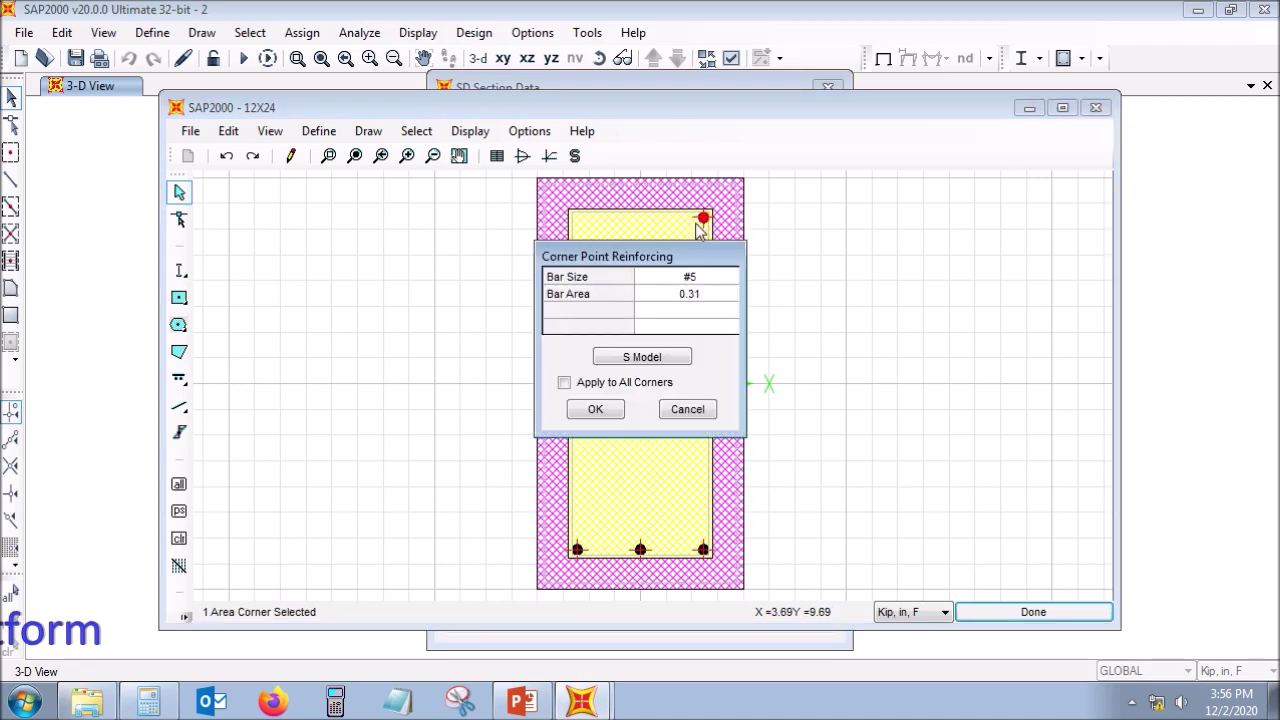
{"action": "left_click", "coordinate": [690, 285]}
{"action": "left_click", "coordinate": [690, 283]}
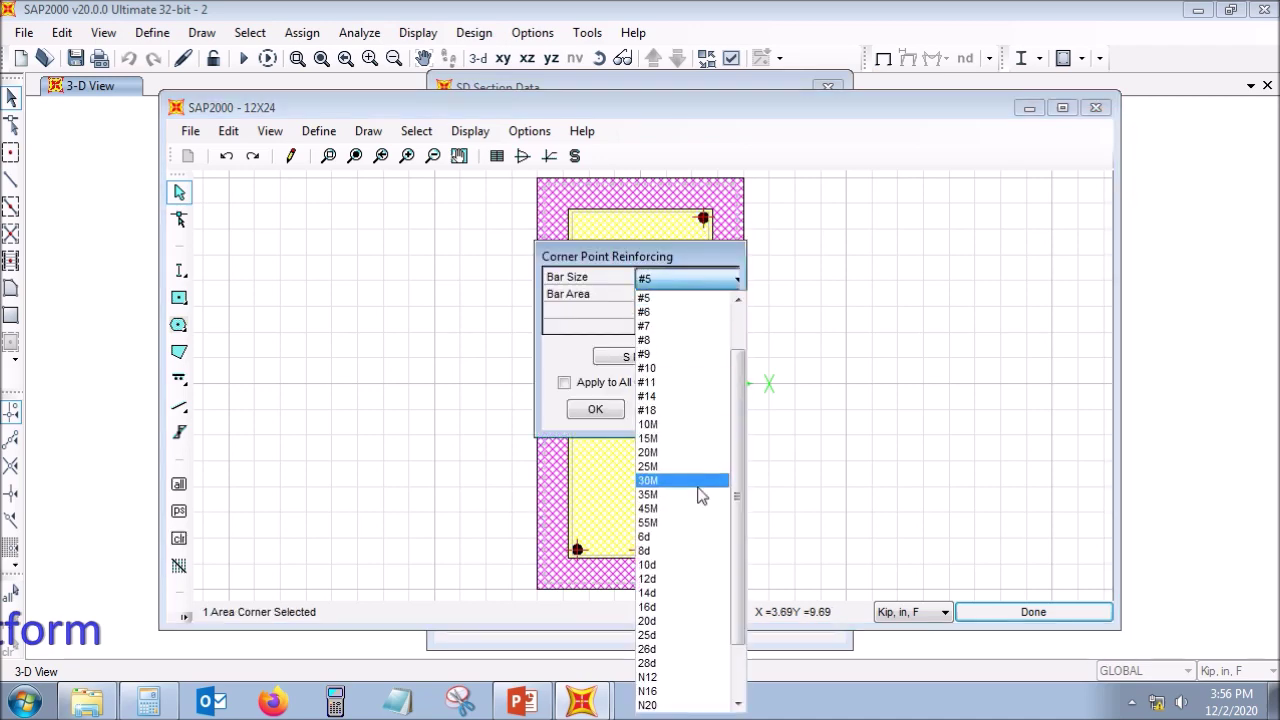
{"action": "left_click", "coordinate": [655, 705]}
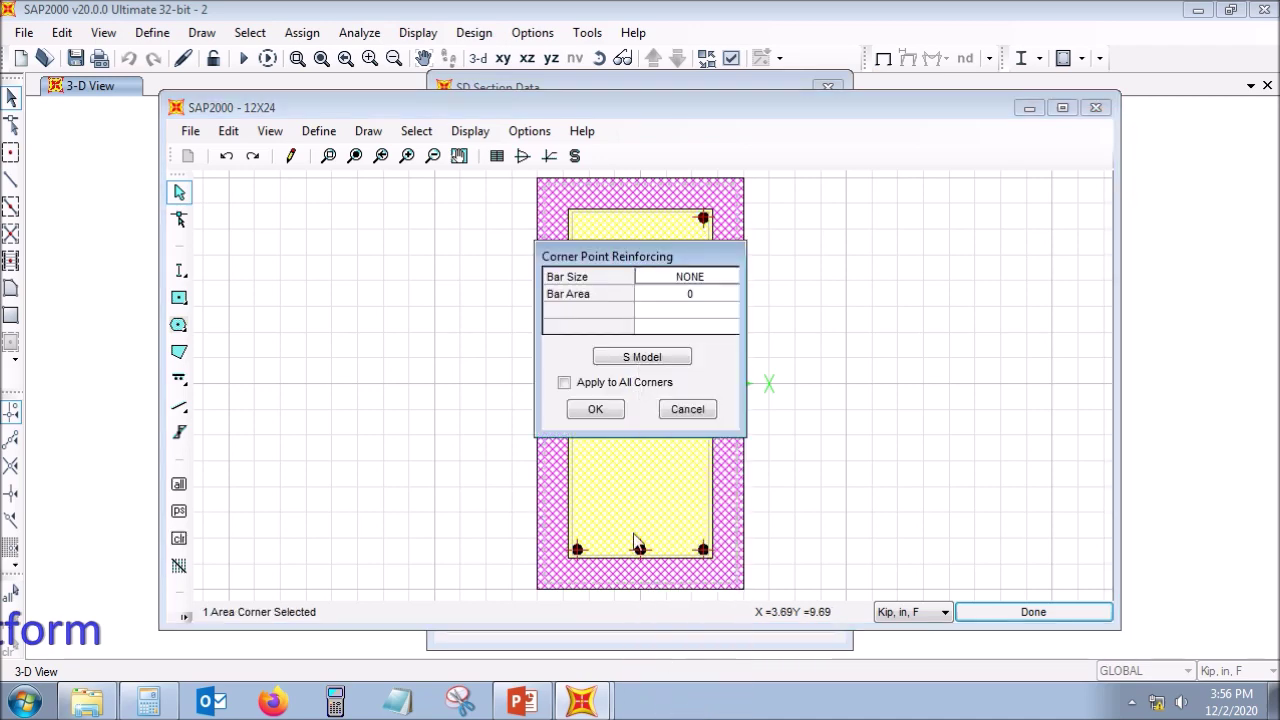
{"action": "left_click", "coordinate": [597, 409]}
{"action": "right_click", "coordinate": [572, 395]}
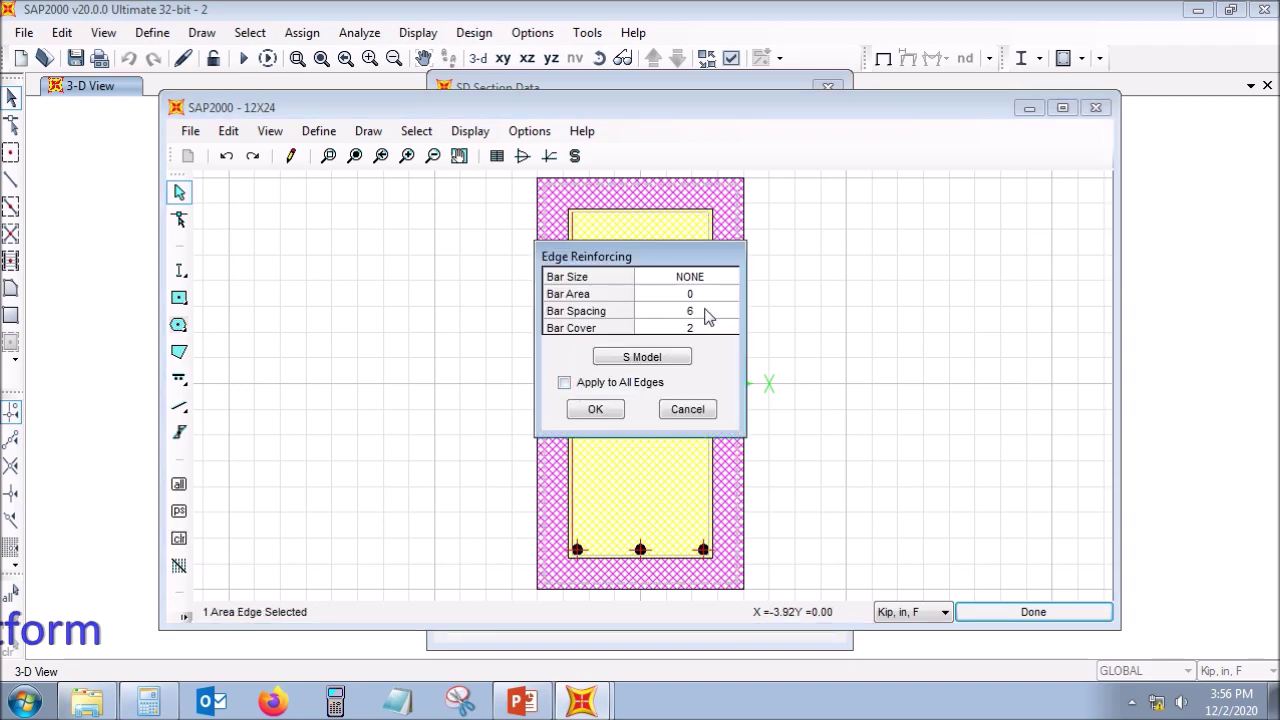
Step: Set the left and right edge reinforcing of the 12X24 section to #3 bars
{"action": "left_click", "coordinate": [716, 278]}
{"action": "left_click", "coordinate": [716, 279]}
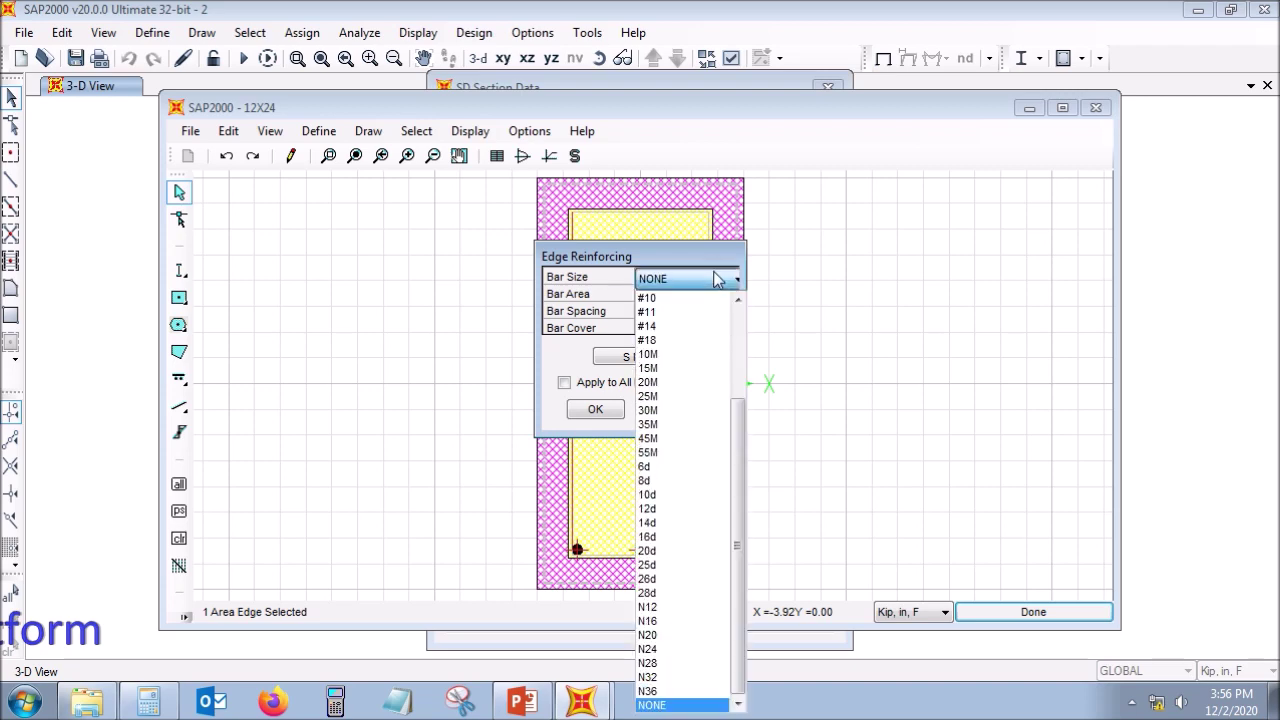
{"action": "scroll", "coordinate": [694, 331], "scroll_direction": "up", "scroll_amount": 5}
{"action": "left_click", "coordinate": [693, 335]}
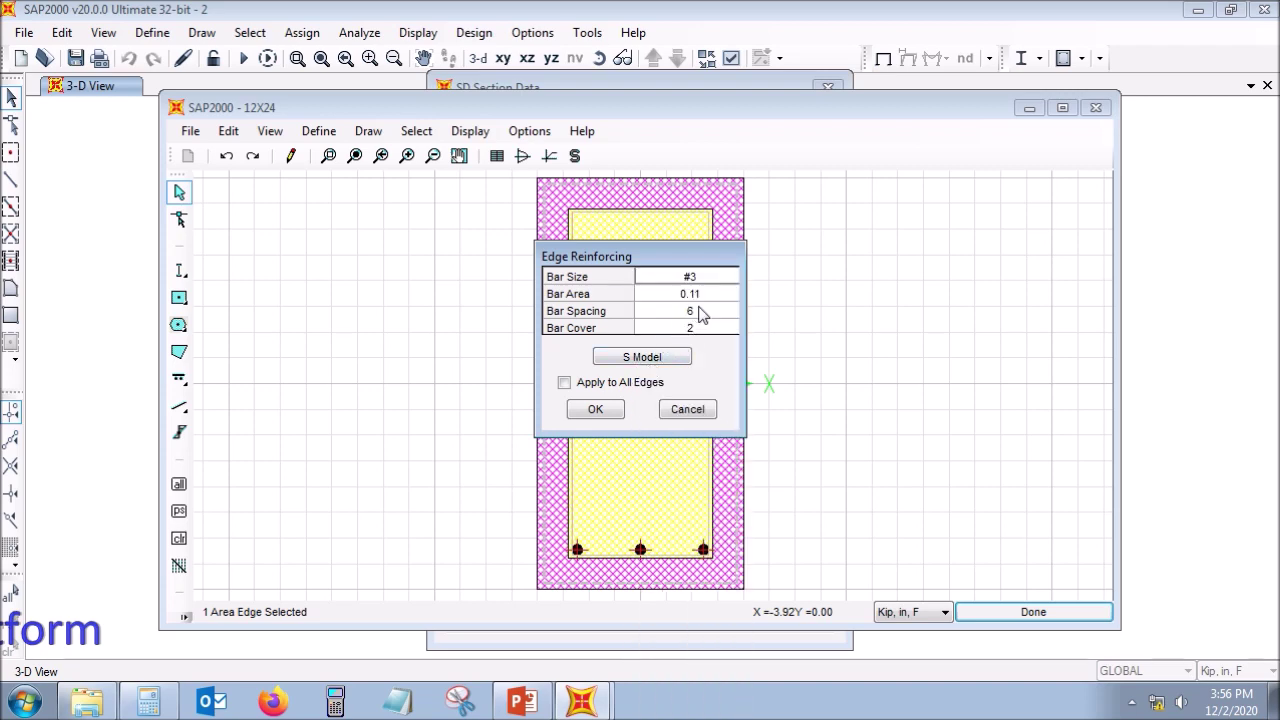
{"action": "left_click", "coordinate": [712, 329]}
{"action": "left_click", "coordinate": [610, 411]}
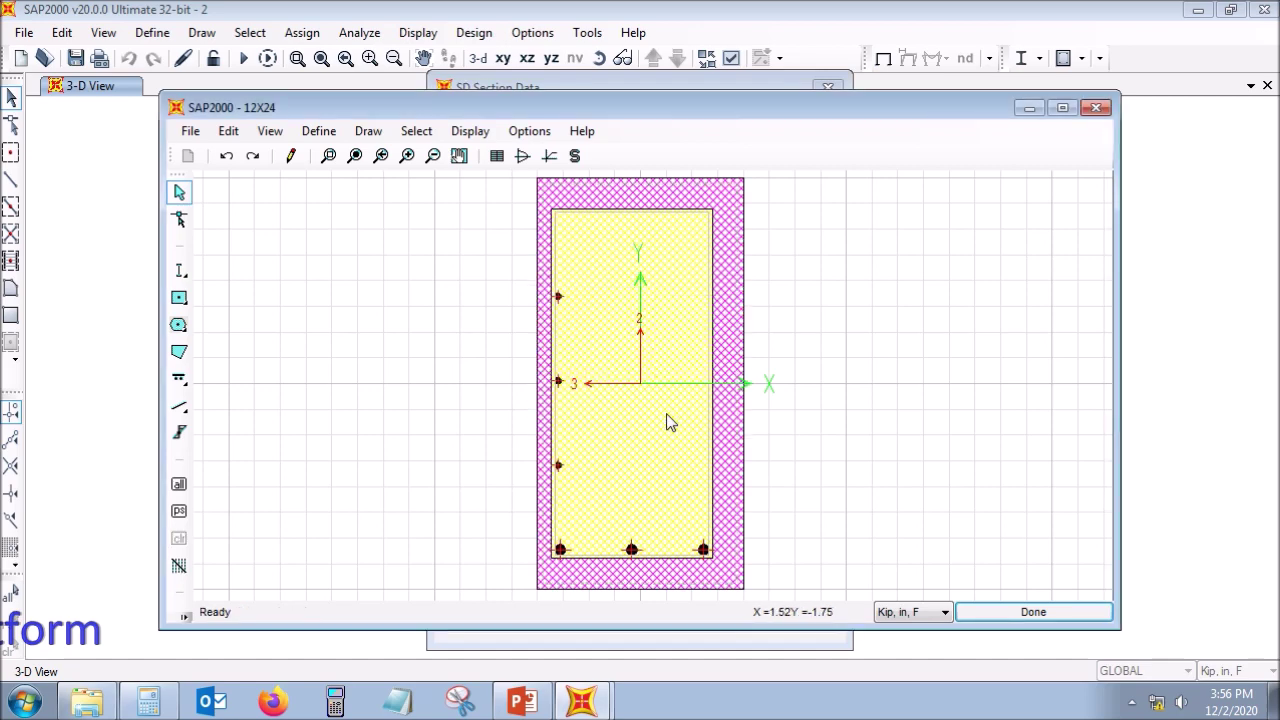
{"action": "left_click", "coordinate": [712, 406]}
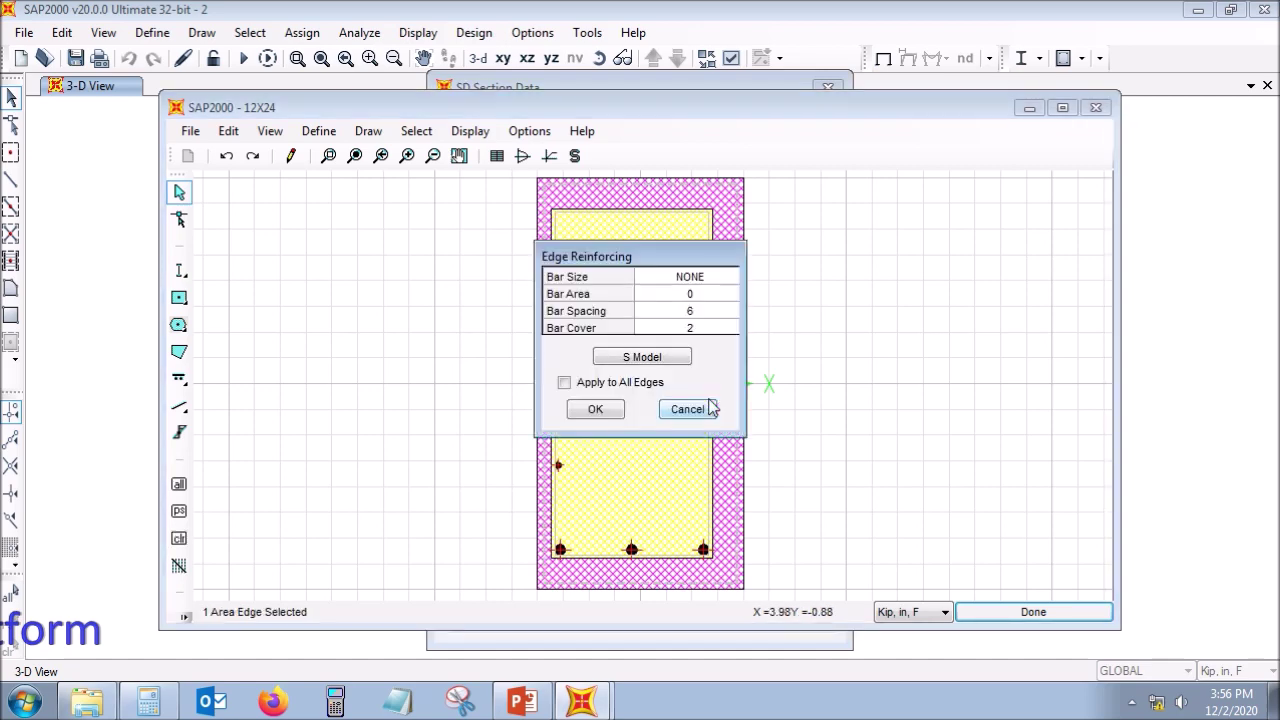
{"action": "left_click", "coordinate": [718, 328]}
{"action": "left_click", "coordinate": [733, 284]}
{"action": "left_click", "coordinate": [736, 278]}
{"action": "scroll", "coordinate": [715, 304], "scroll_direction": "up", "scroll_amount": 3}
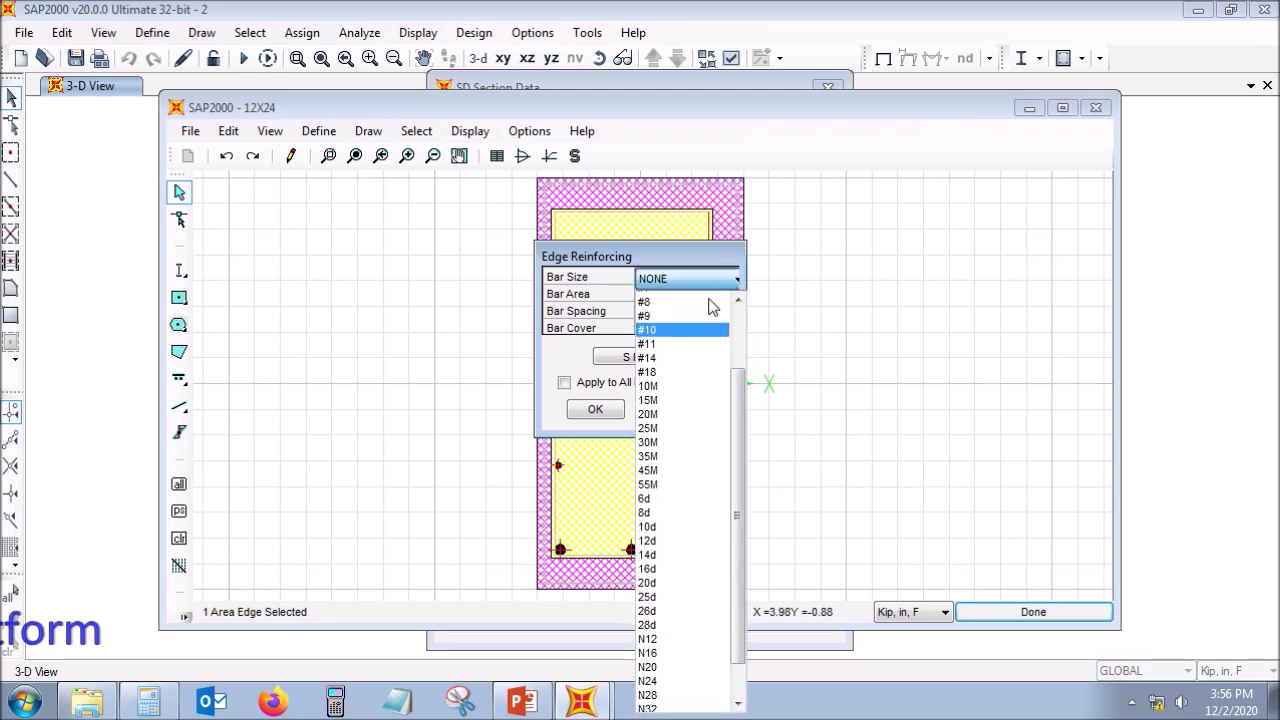
{"action": "left_click", "coordinate": [692, 326]}
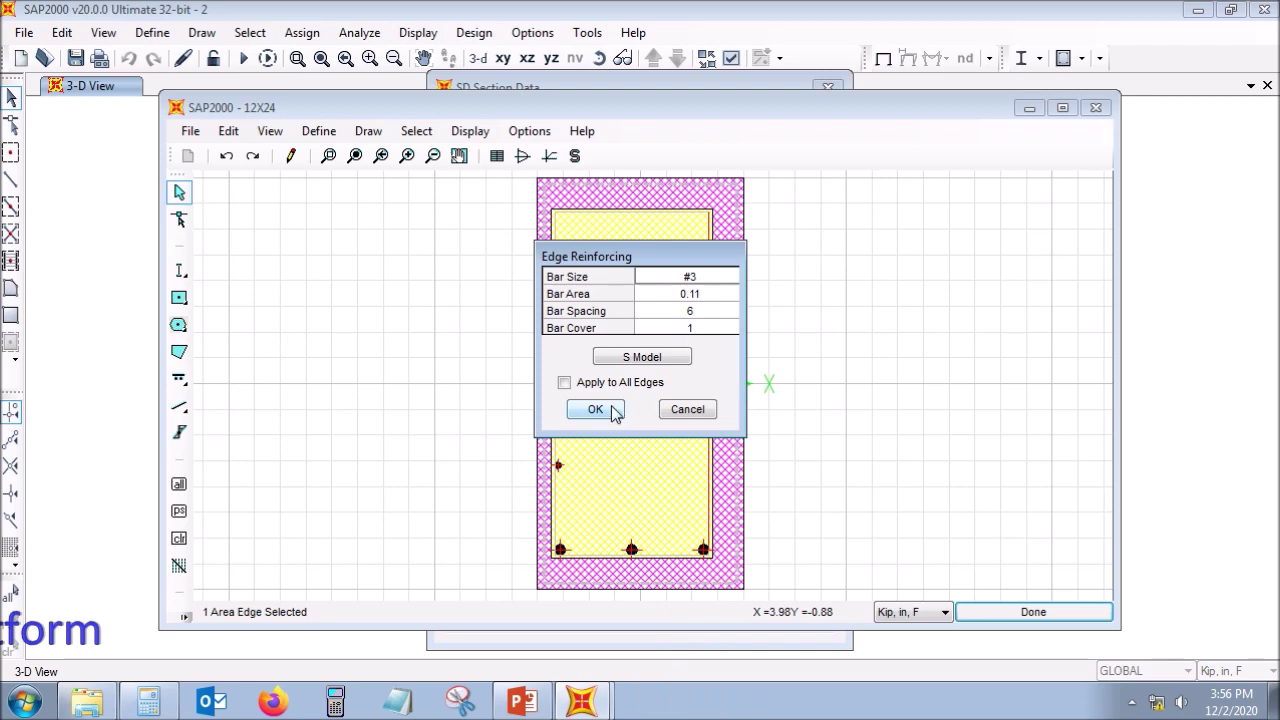
{"action": "left_click", "coordinate": [611, 408]}
Step: Set the bottom and top edge reinforcing to #3 bars
{"action": "right_click", "coordinate": [597, 566]}
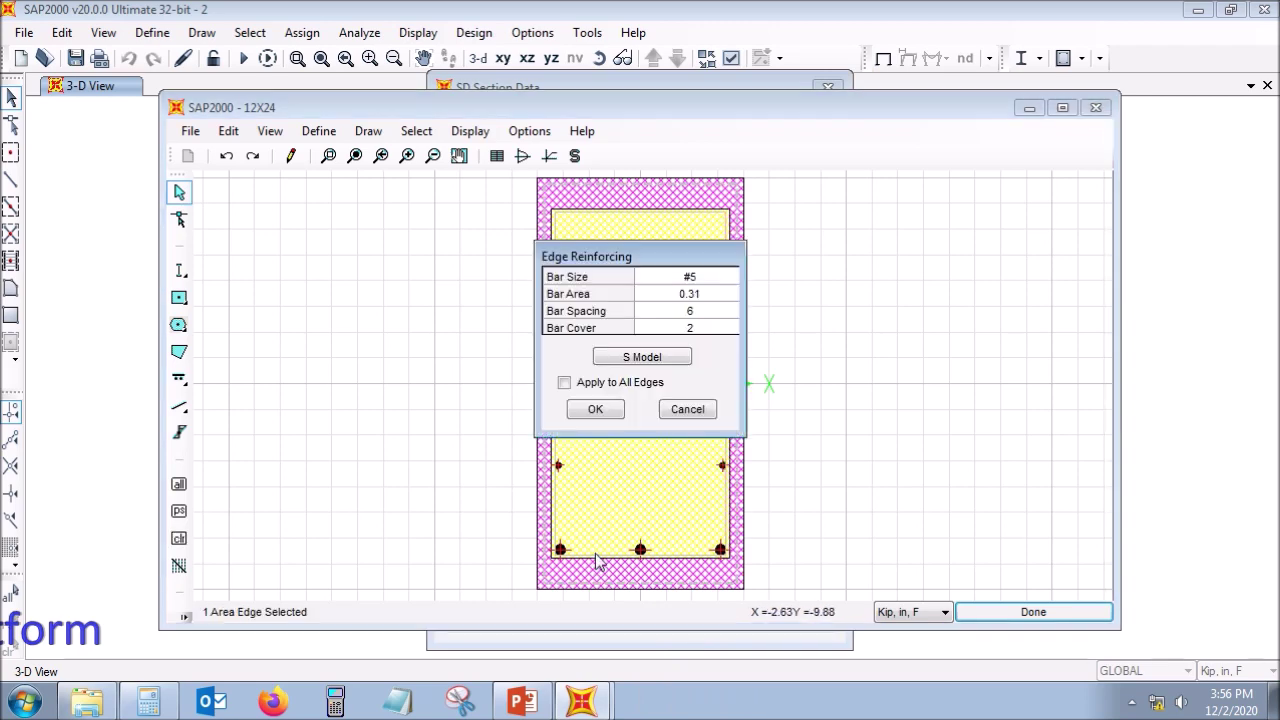
{"action": "left_click", "coordinate": [709, 327]}
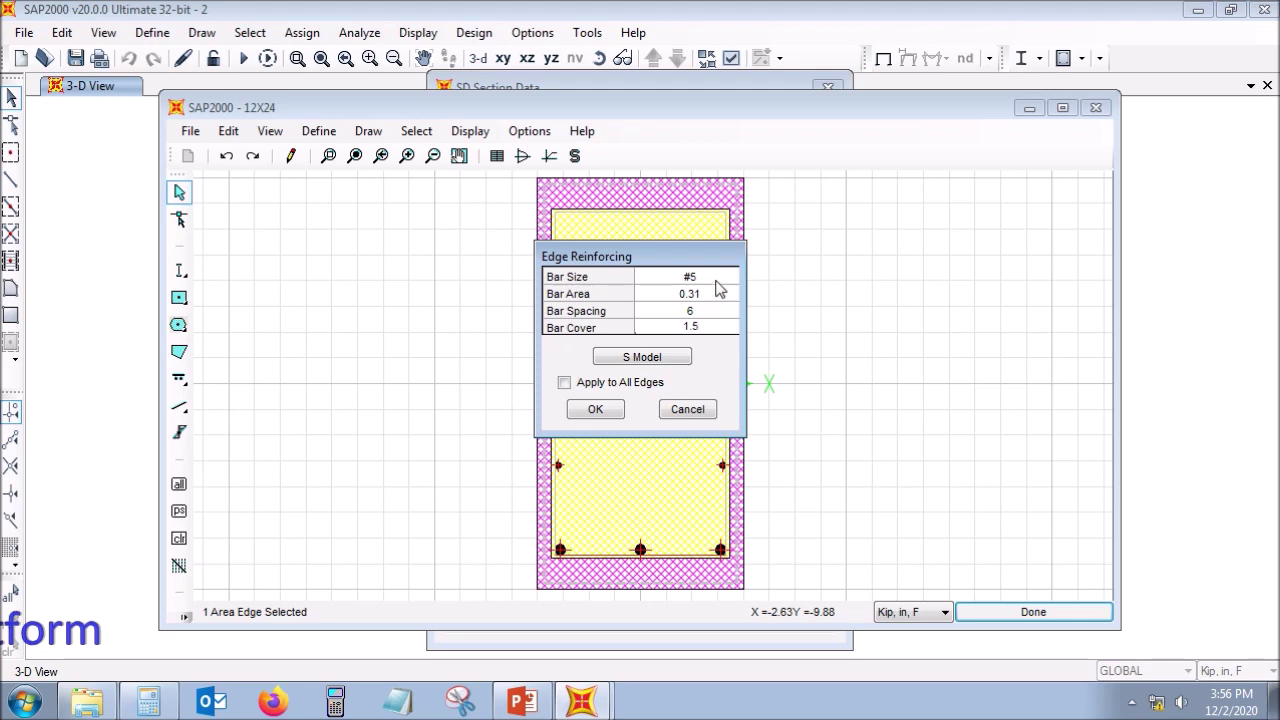
{"action": "left_click", "coordinate": [718, 288]}
{"action": "left_click", "coordinate": [714, 288]}
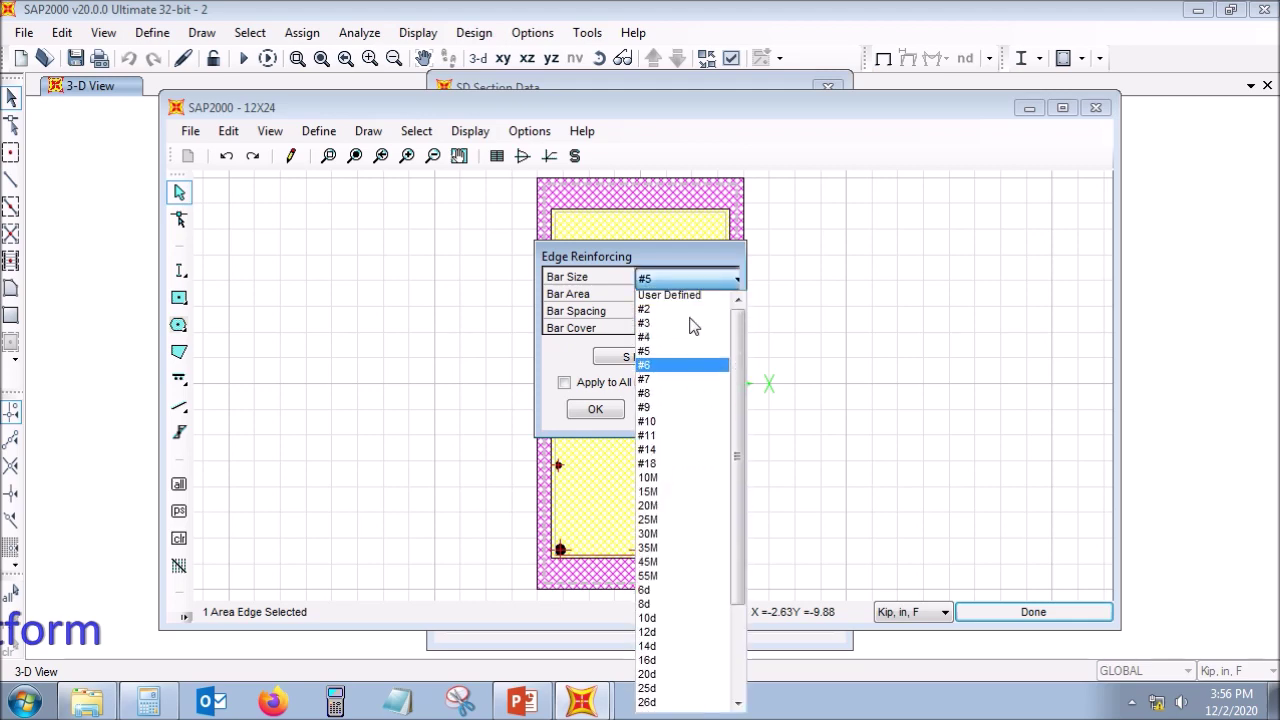
{"action": "left_click", "coordinate": [690, 323]}
{"action": "left_click", "coordinate": [595, 409]}
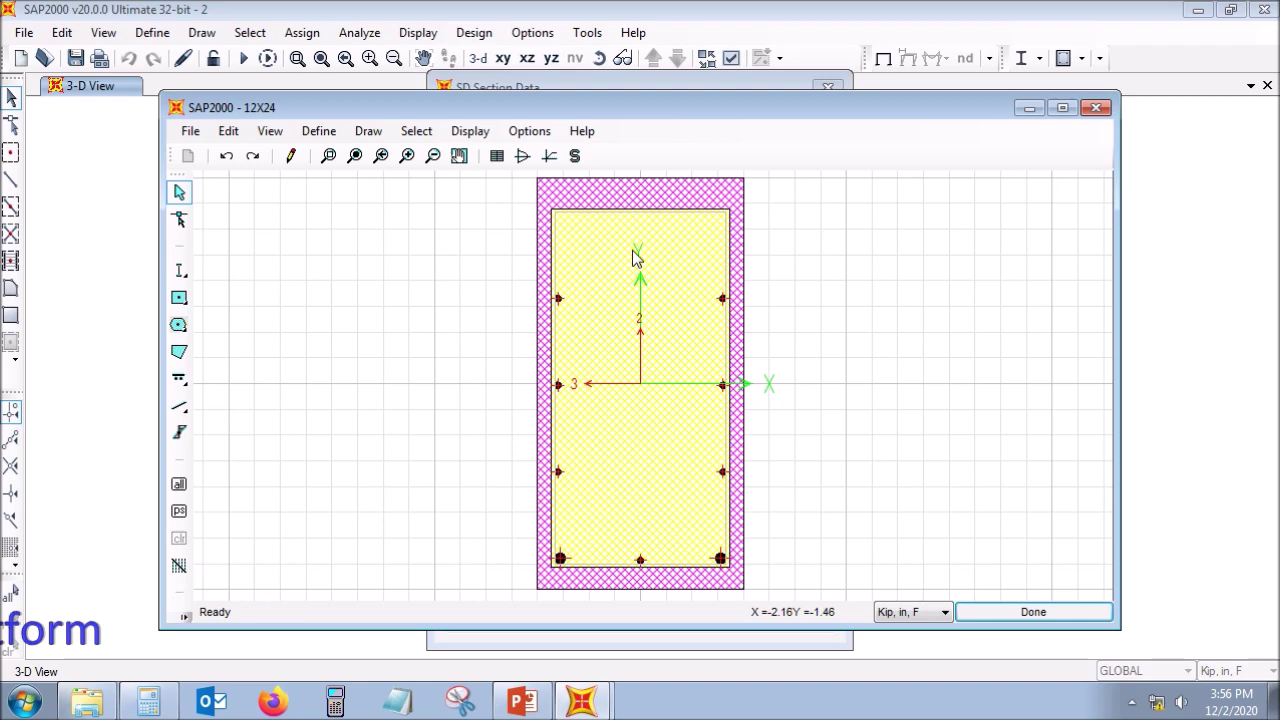
{"action": "right_click", "coordinate": [622, 212]}
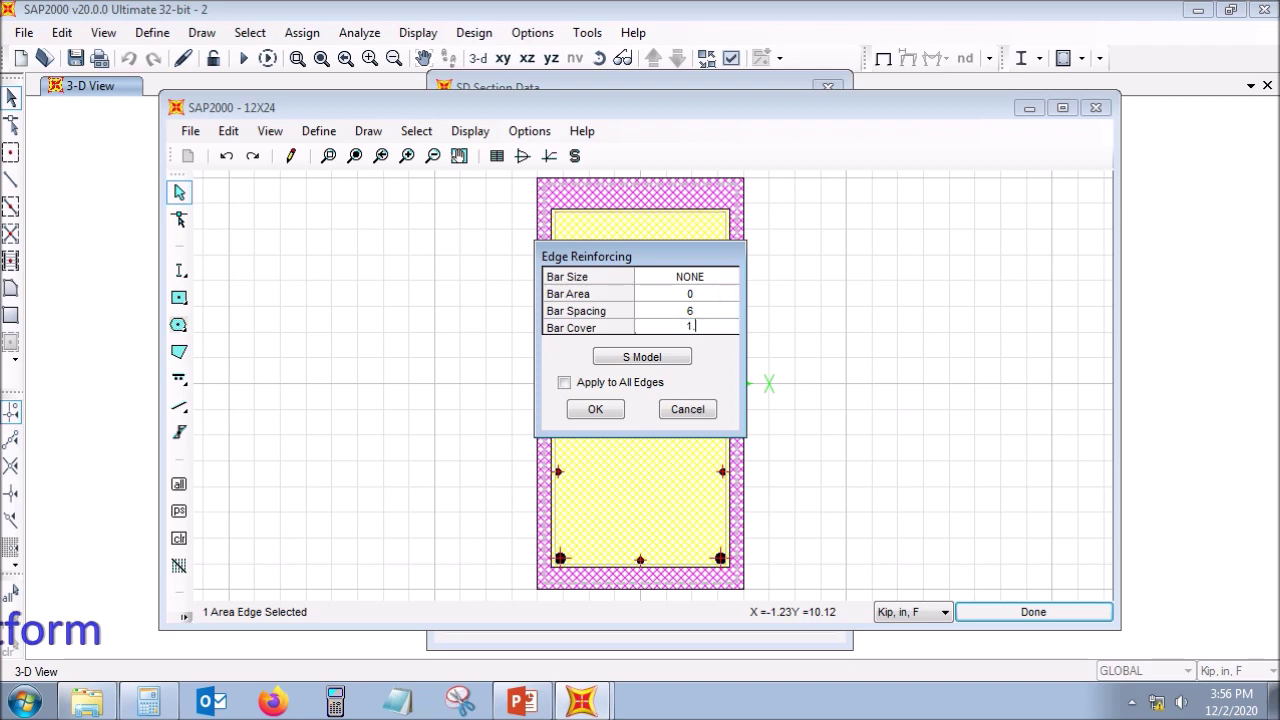
{"action": "left_click", "coordinate": [727, 280]}
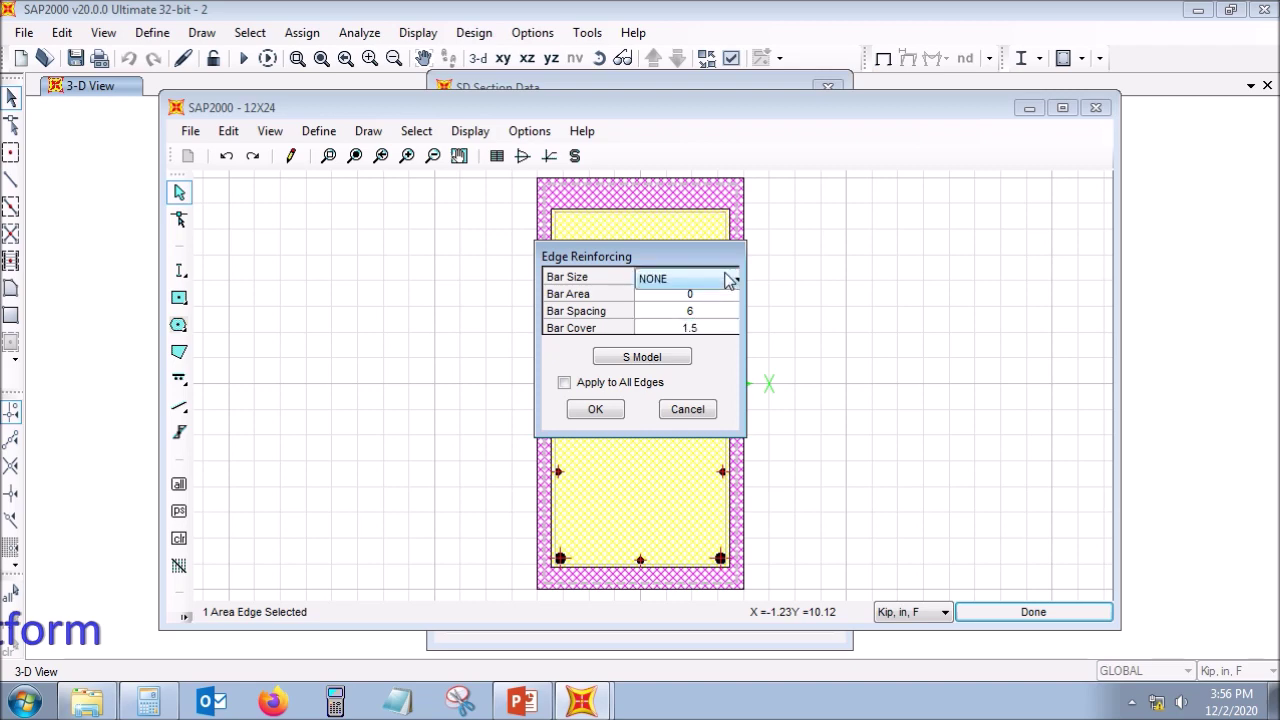
{"action": "left_click", "coordinate": [730, 279]}
{"action": "scroll", "coordinate": [718, 350], "scroll_direction": "up", "scroll_amount": 3}
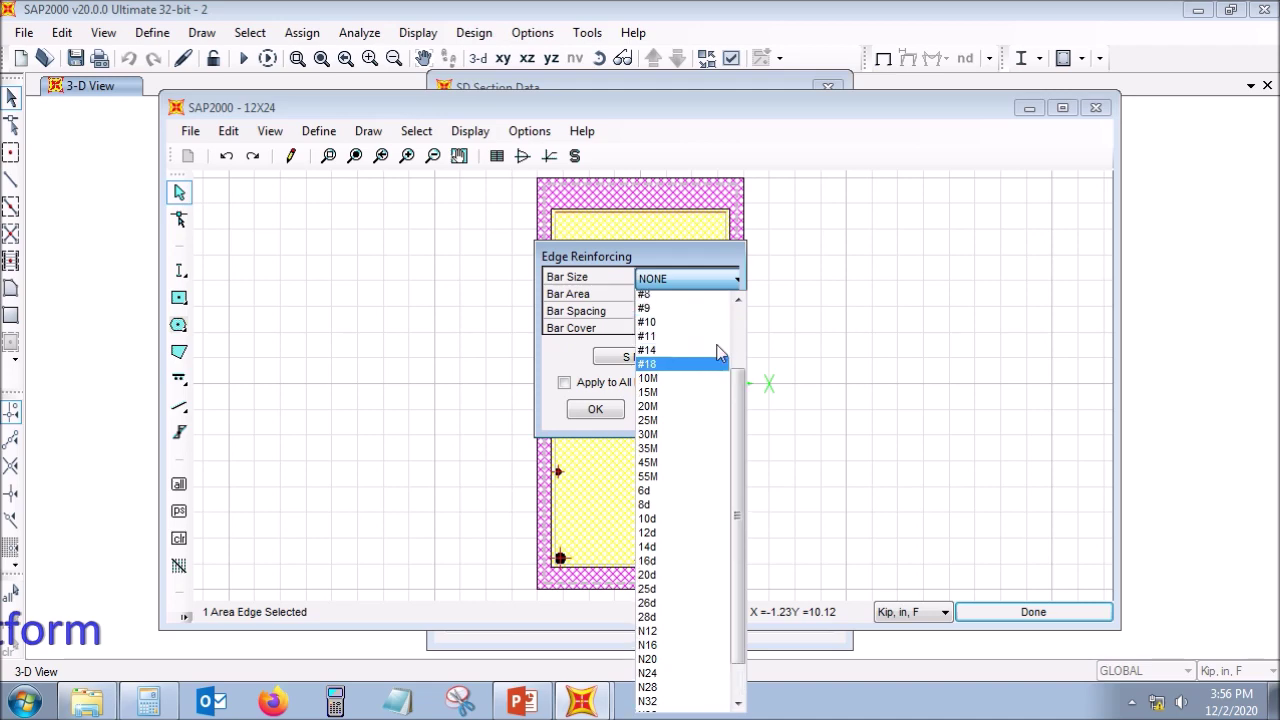
{"action": "left_click", "coordinate": [700, 327]}
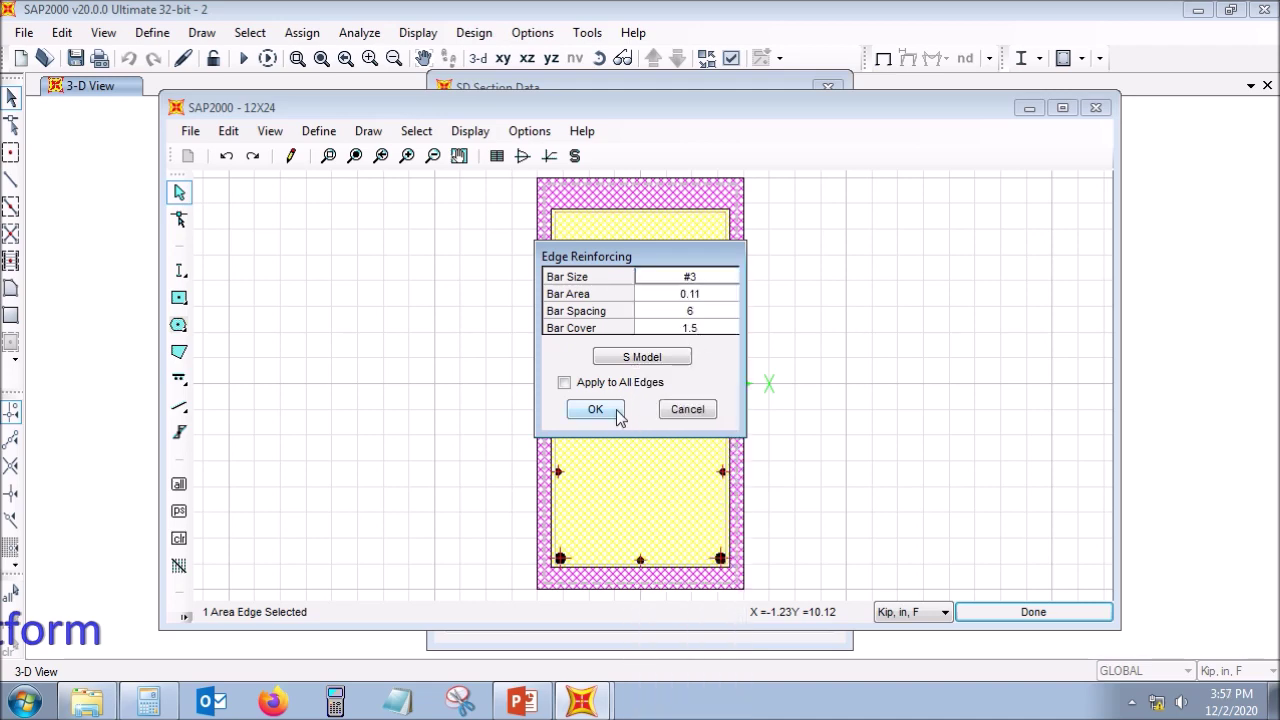
{"action": "left_click", "coordinate": [614, 410]}
Step: Remove the top and right edge bars by setting their Bar Size to NONE
{"action": "right_click", "coordinate": [640, 214]}
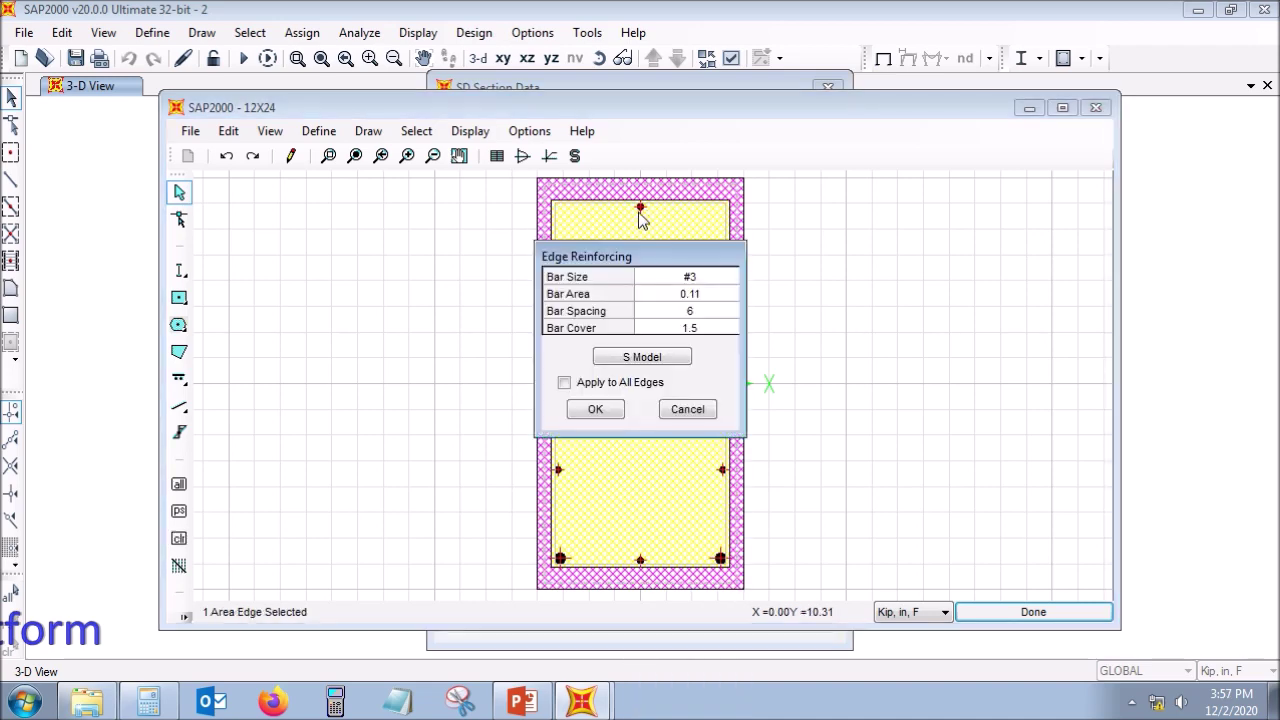
{"action": "left_click", "coordinate": [714, 278]}
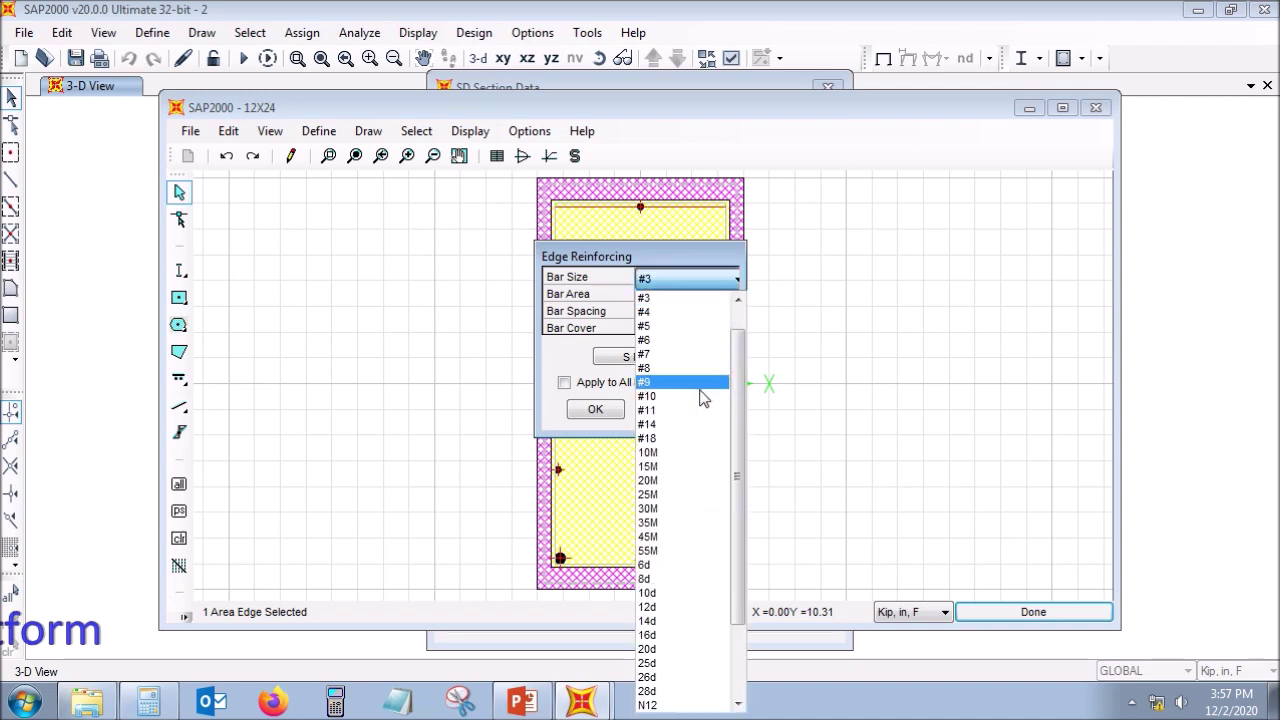
{"action": "scroll", "coordinate": [705, 450], "scroll_direction": "down", "scroll_amount": 2}
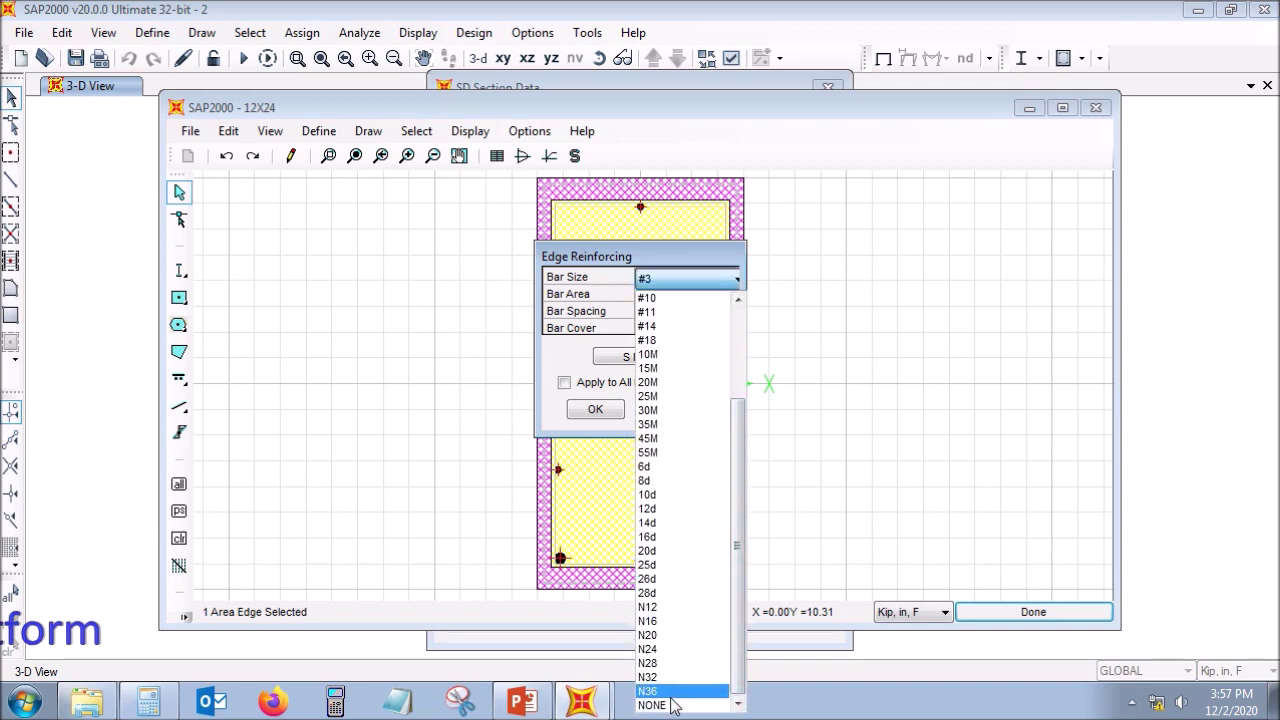
{"action": "left_click", "coordinate": [655, 705]}
{"action": "left_click", "coordinate": [595, 409]}
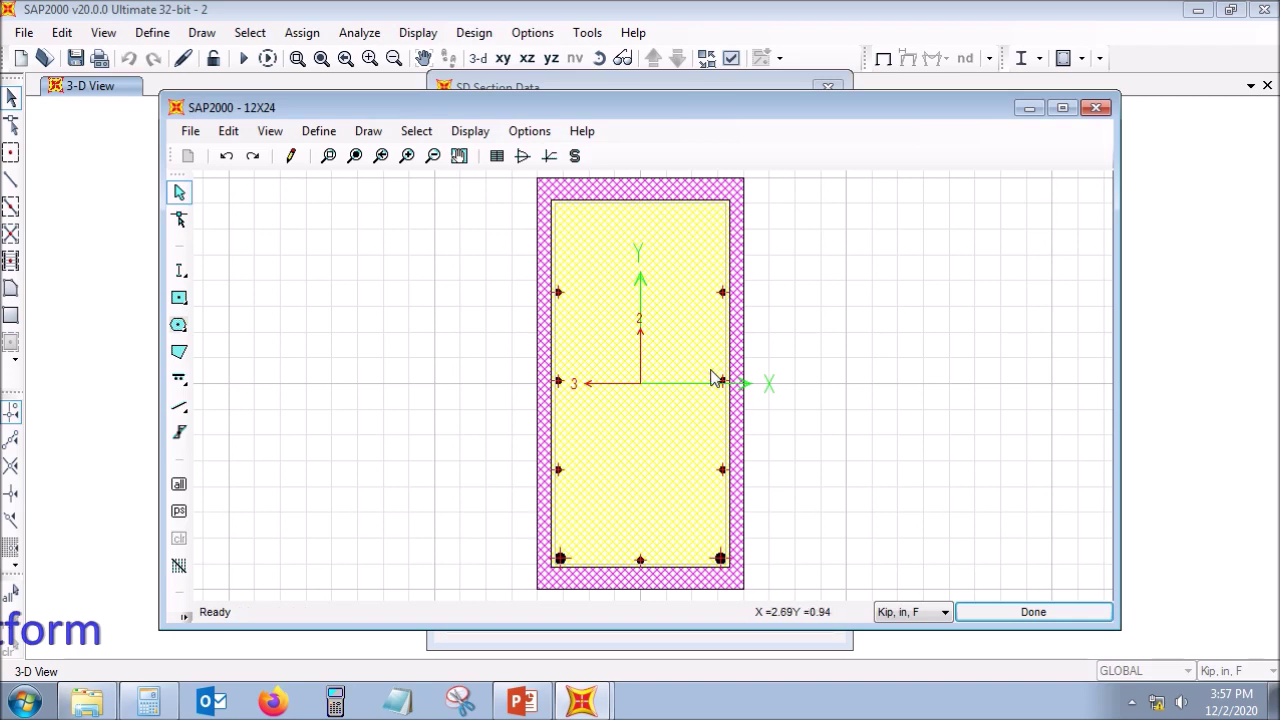
{"action": "left_click", "coordinate": [740, 390]}
{"action": "right_click", "coordinate": [740, 390]}
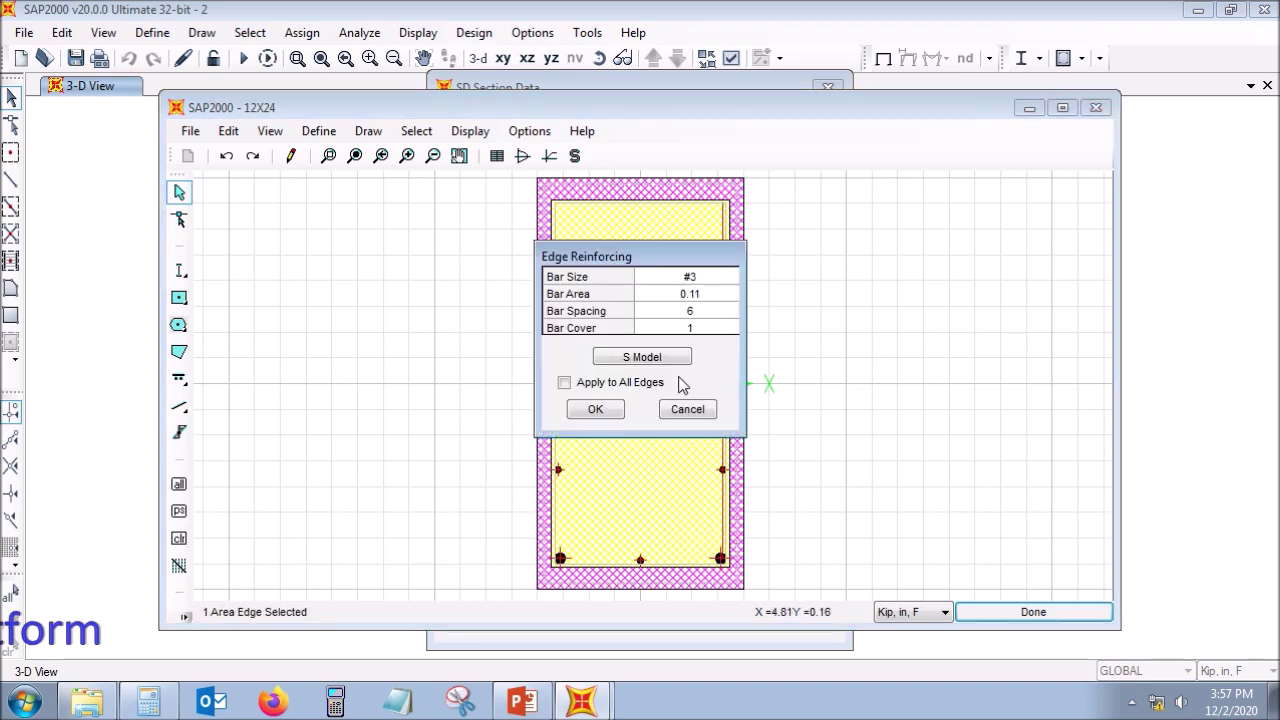
{"action": "left_click", "coordinate": [714, 286]}
{"action": "scroll", "coordinate": [700, 450], "scroll_direction": "down", "scroll_amount": 2}
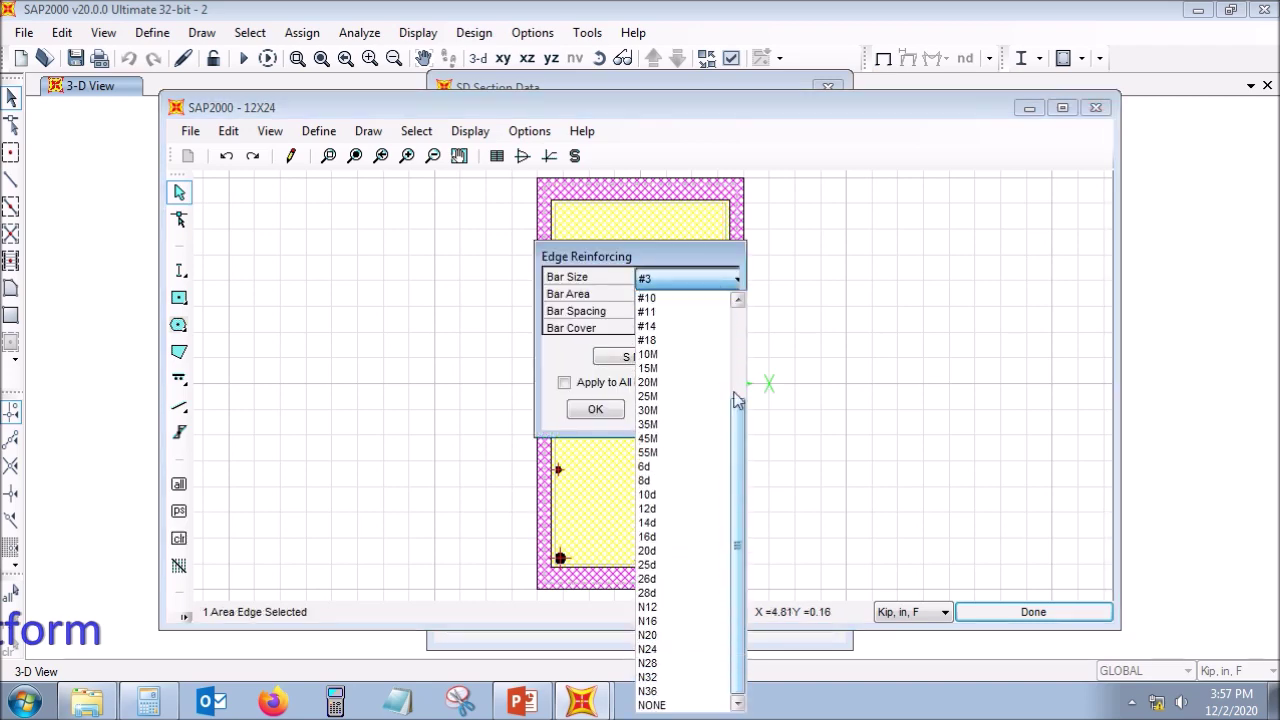
{"action": "left_click", "coordinate": [688, 704]}
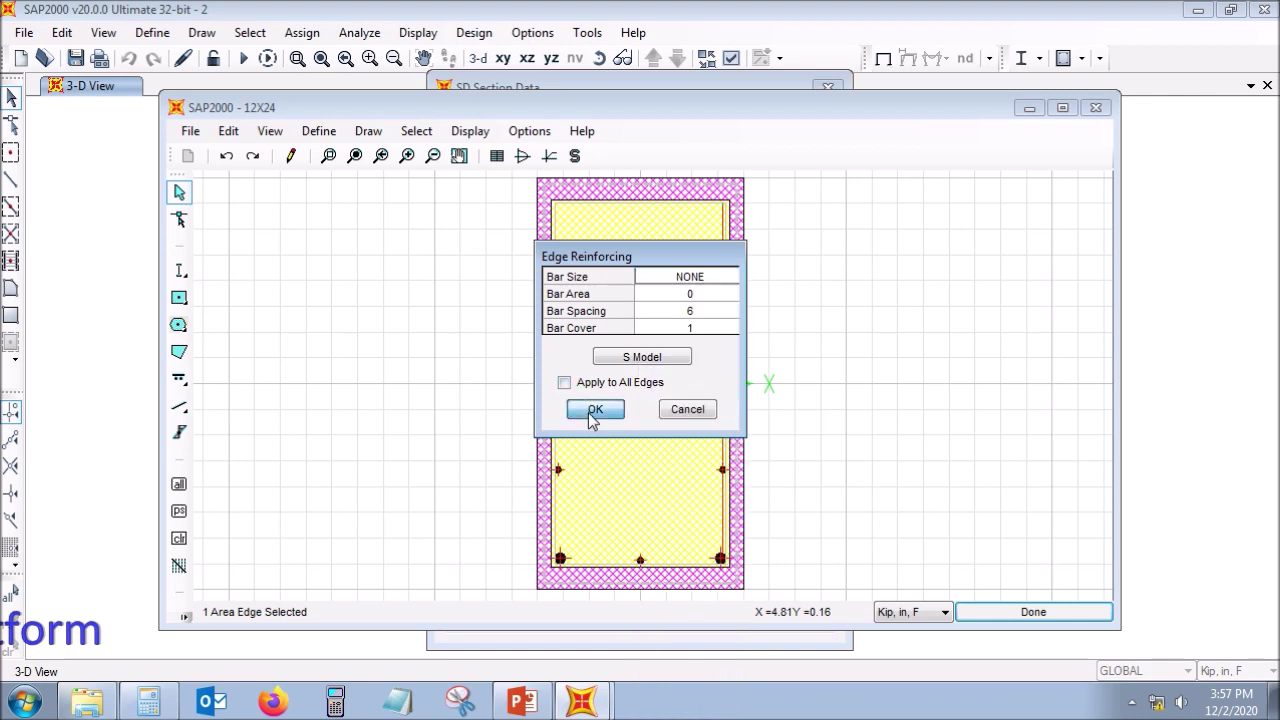
{"action": "left_click", "coordinate": [594, 410]}
Step: Set the left edge's Bar Size to NONE so it carries no bars
{"action": "left_click", "coordinate": [558, 472]}
{"action": "right_click", "coordinate": [558, 472]}
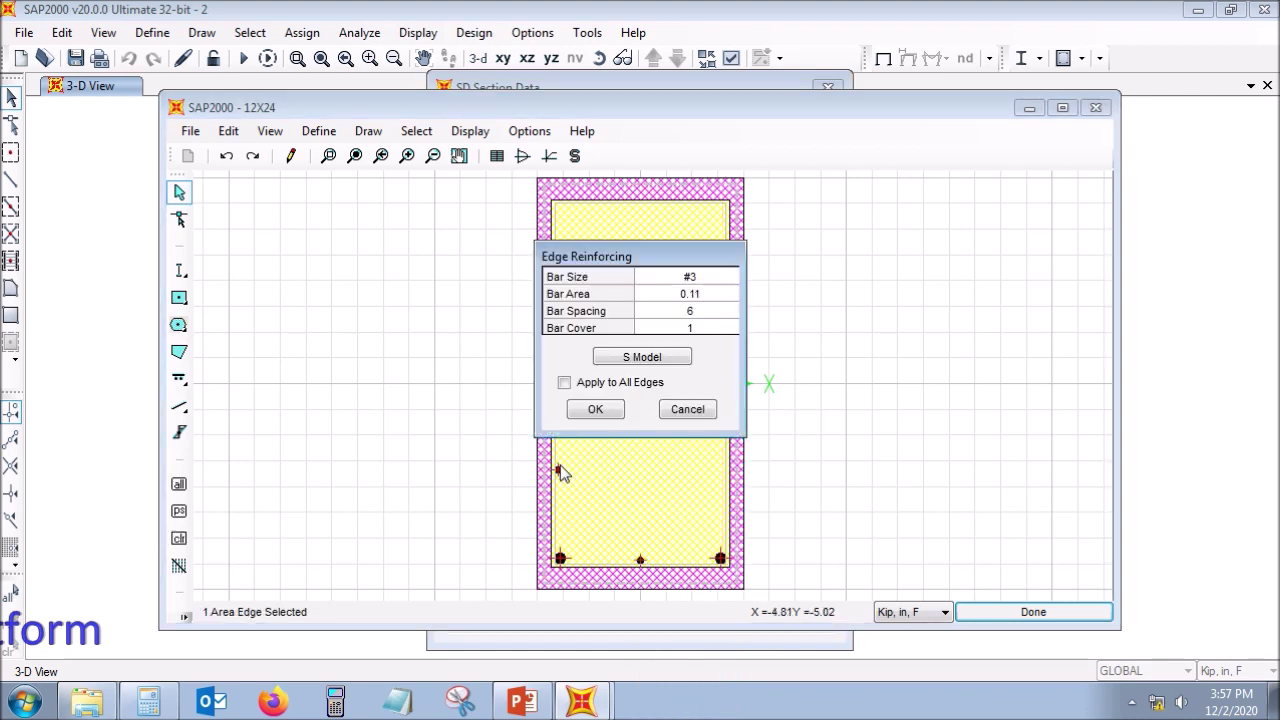
{"action": "left_click", "coordinate": [700, 280]}
{"action": "left_click", "coordinate": [700, 280]}
{"action": "scroll", "coordinate": [690, 500], "scroll_direction": "down", "scroll_amount": 2}
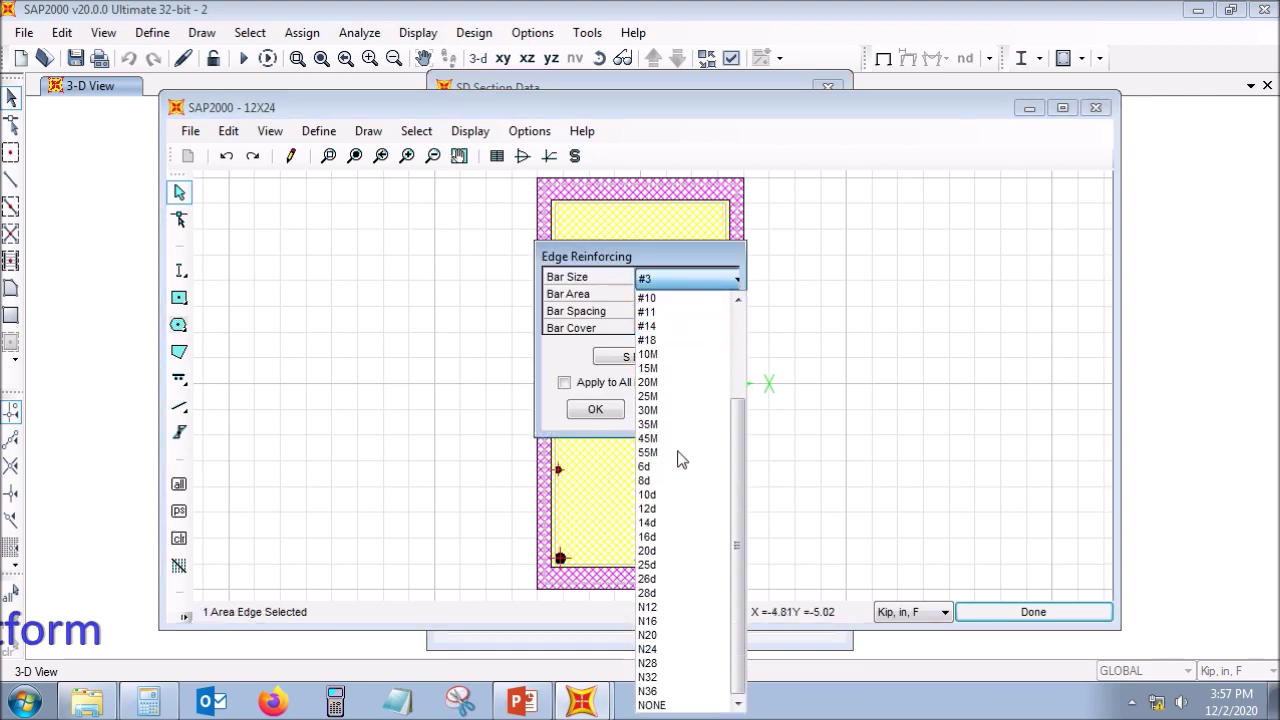
{"action": "left_click", "coordinate": [651, 704]}
{"action": "left_click", "coordinate": [606, 410]}
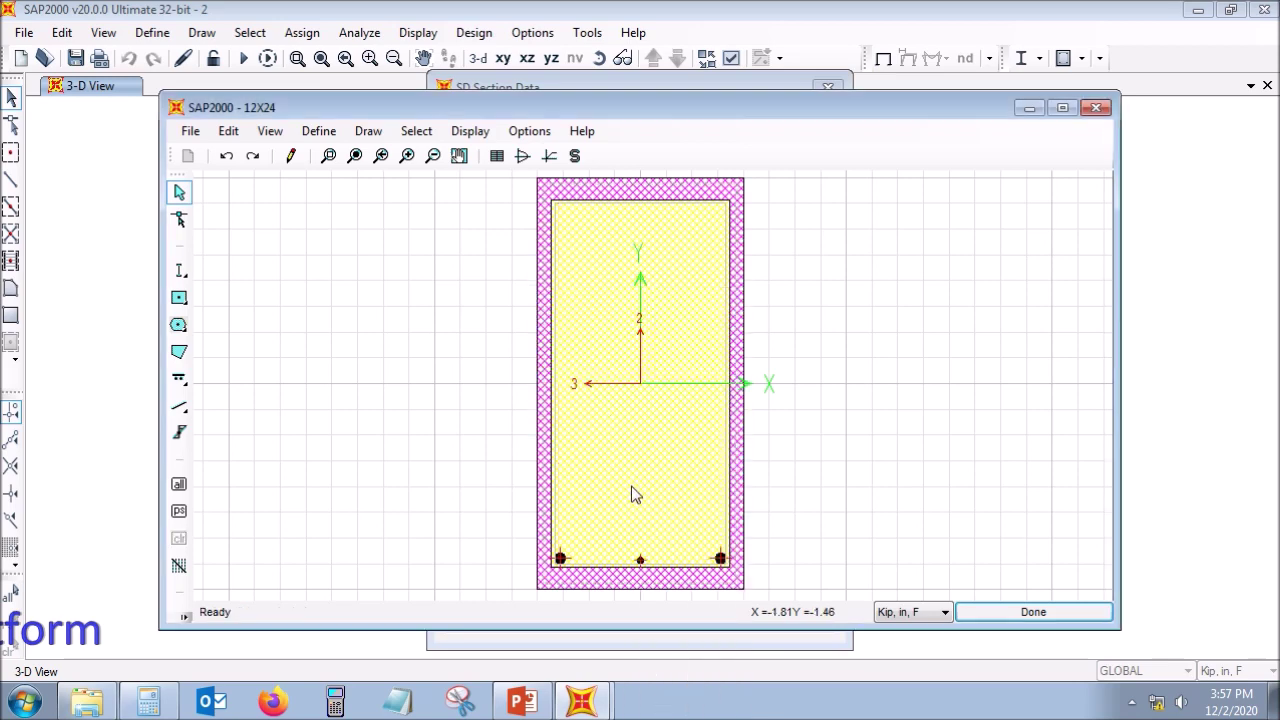
Step: Make the middle bottom-edge bar a #8 bar
{"action": "left_click", "coordinate": [641, 561]}
{"action": "right_click", "coordinate": [641, 561]}
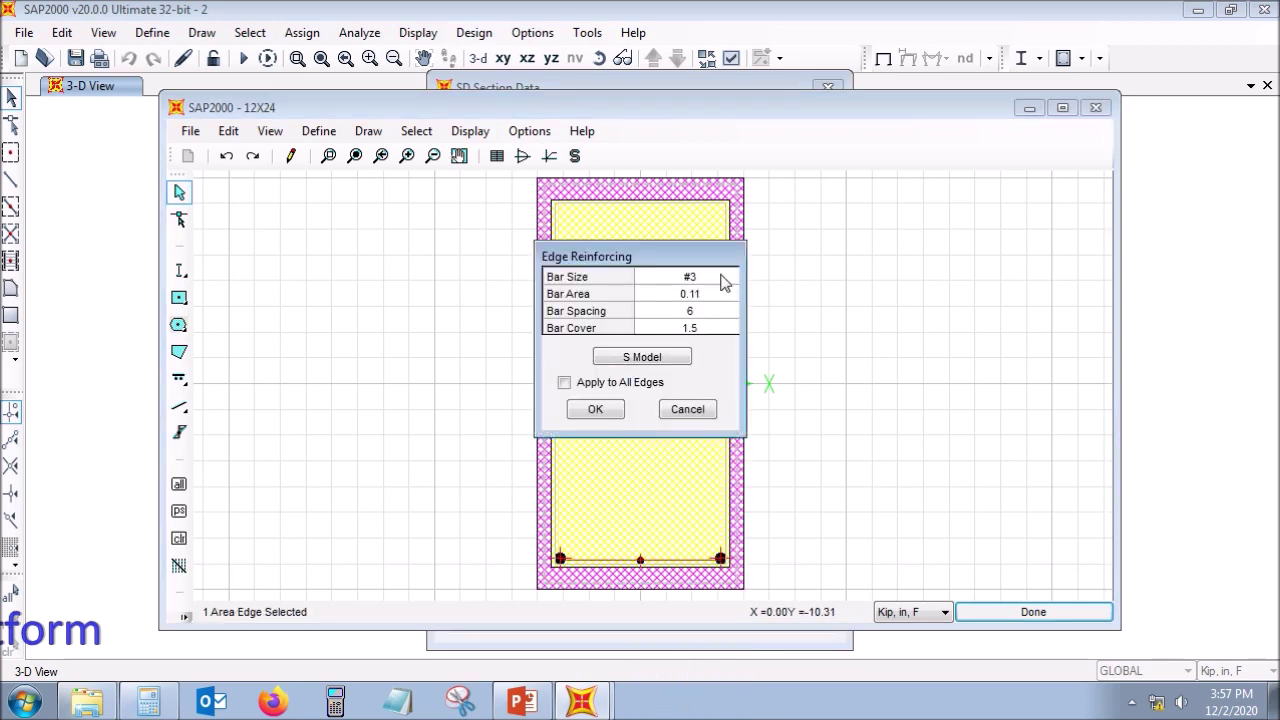
{"action": "left_click", "coordinate": [723, 280]}
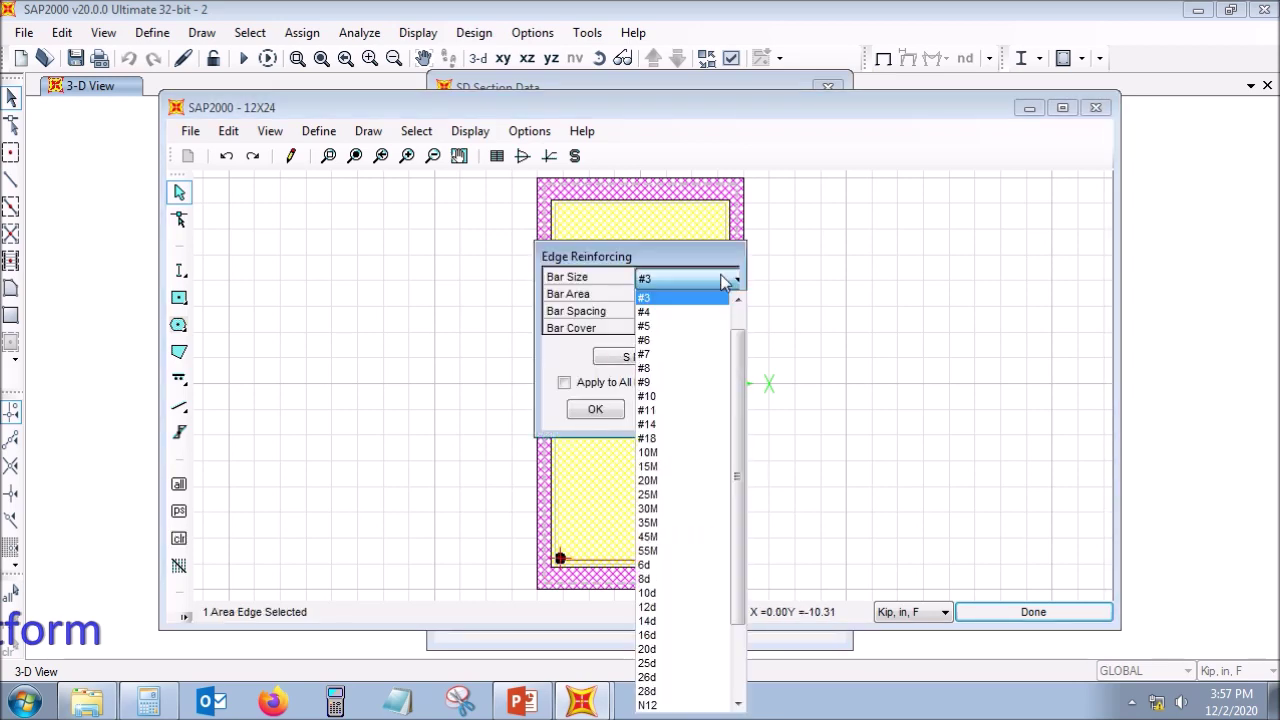
{"action": "left_click", "coordinate": [689, 376]}
{"action": "left_click", "coordinate": [595, 409]}
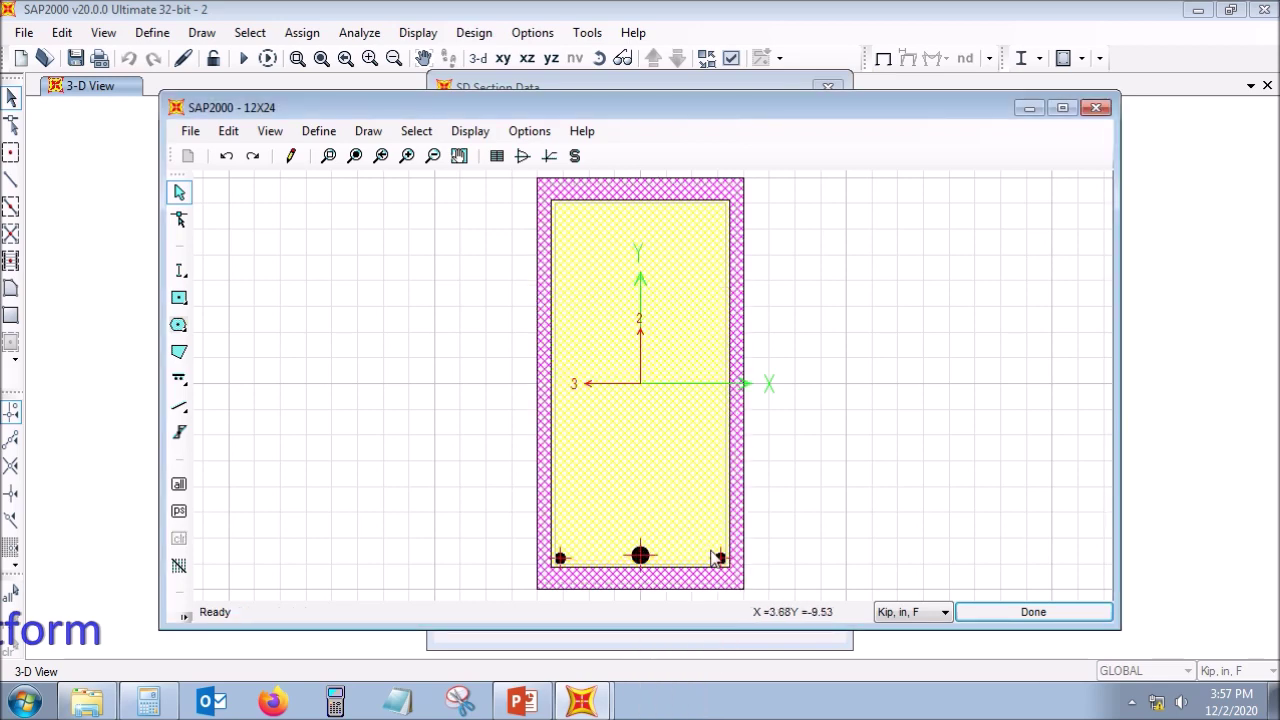
Step: Set the bottom-right and bottom-left corner bars to #8
{"action": "left_click", "coordinate": [723, 561]}
{"action": "right_click", "coordinate": [723, 561]}
{"action": "left_click", "coordinate": [703, 280]}
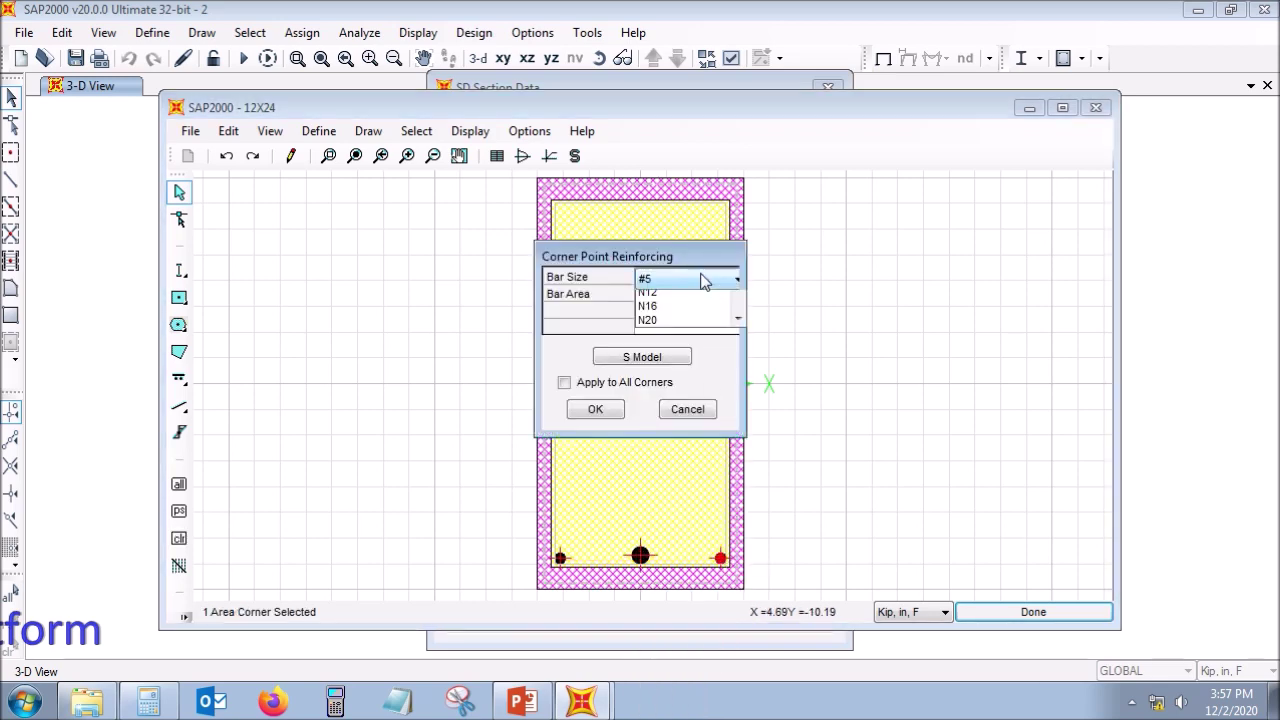
{"action": "left_click", "coordinate": [690, 340]}
{"action": "left_click", "coordinate": [595, 409]}
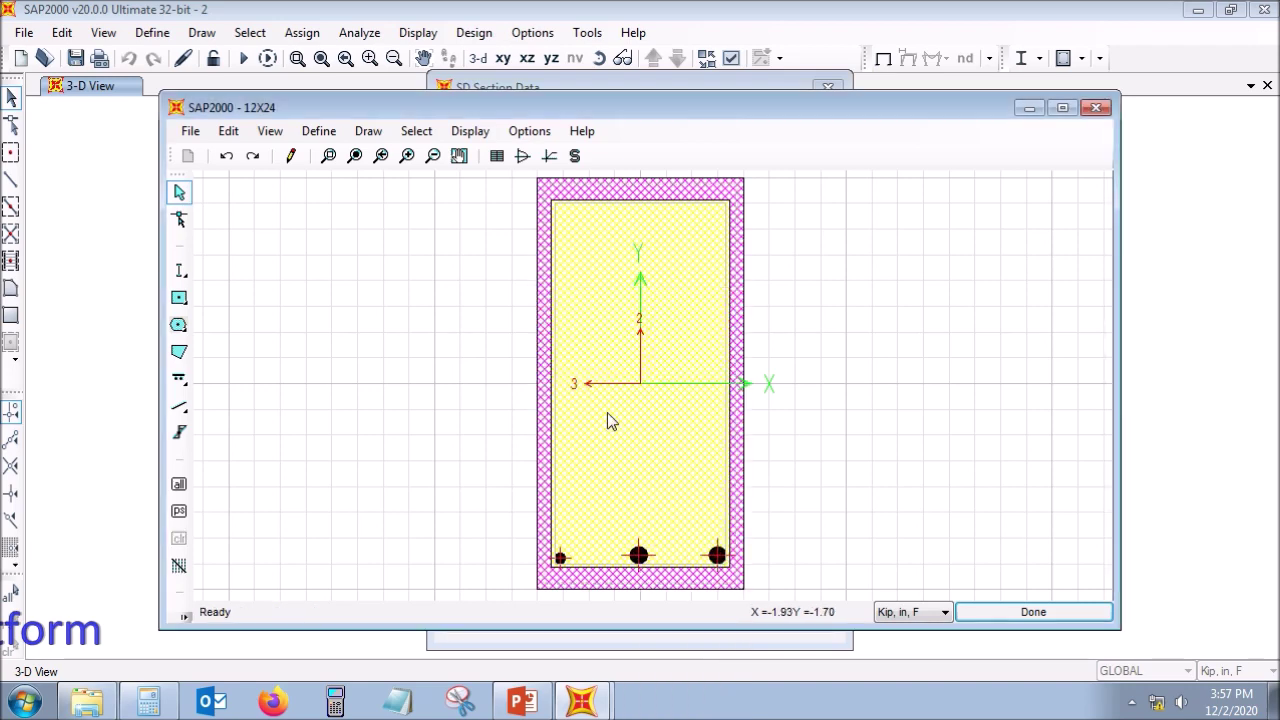
{"action": "left_click", "coordinate": [561, 562]}
{"action": "right_click", "coordinate": [561, 562]}
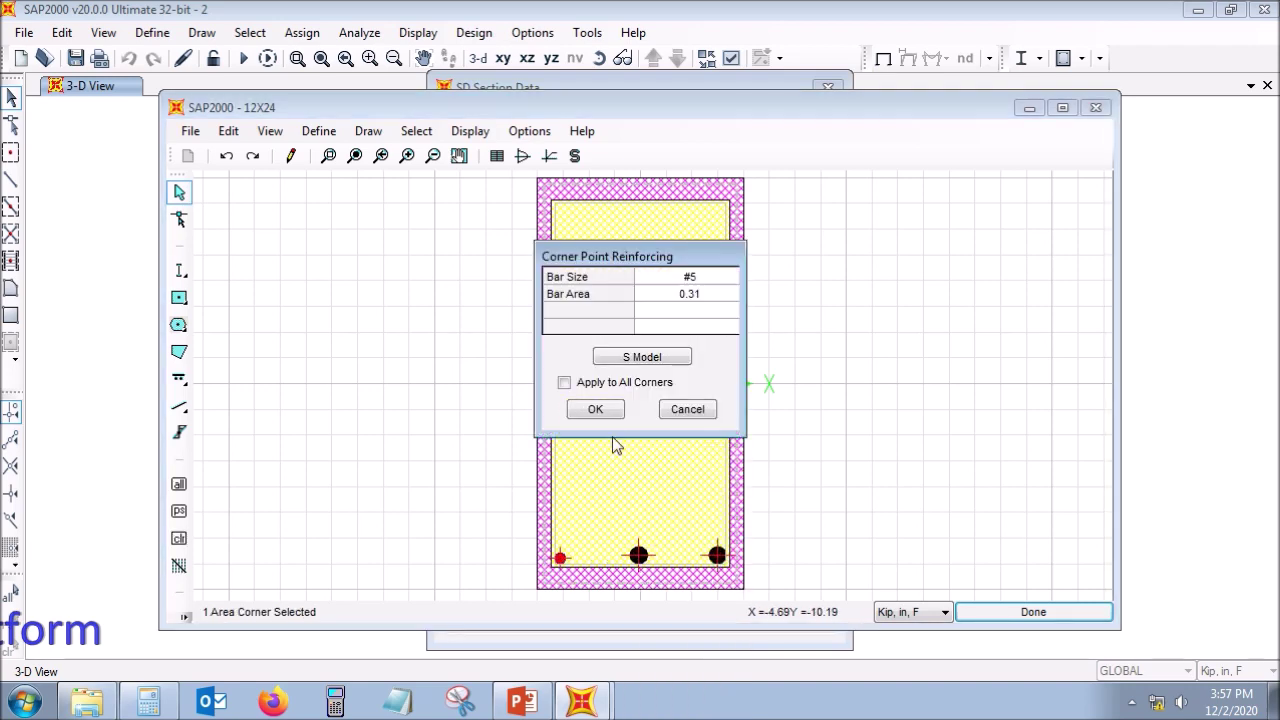
{"action": "left_click", "coordinate": [690, 280]}
{"action": "left_click", "coordinate": [689, 276]}
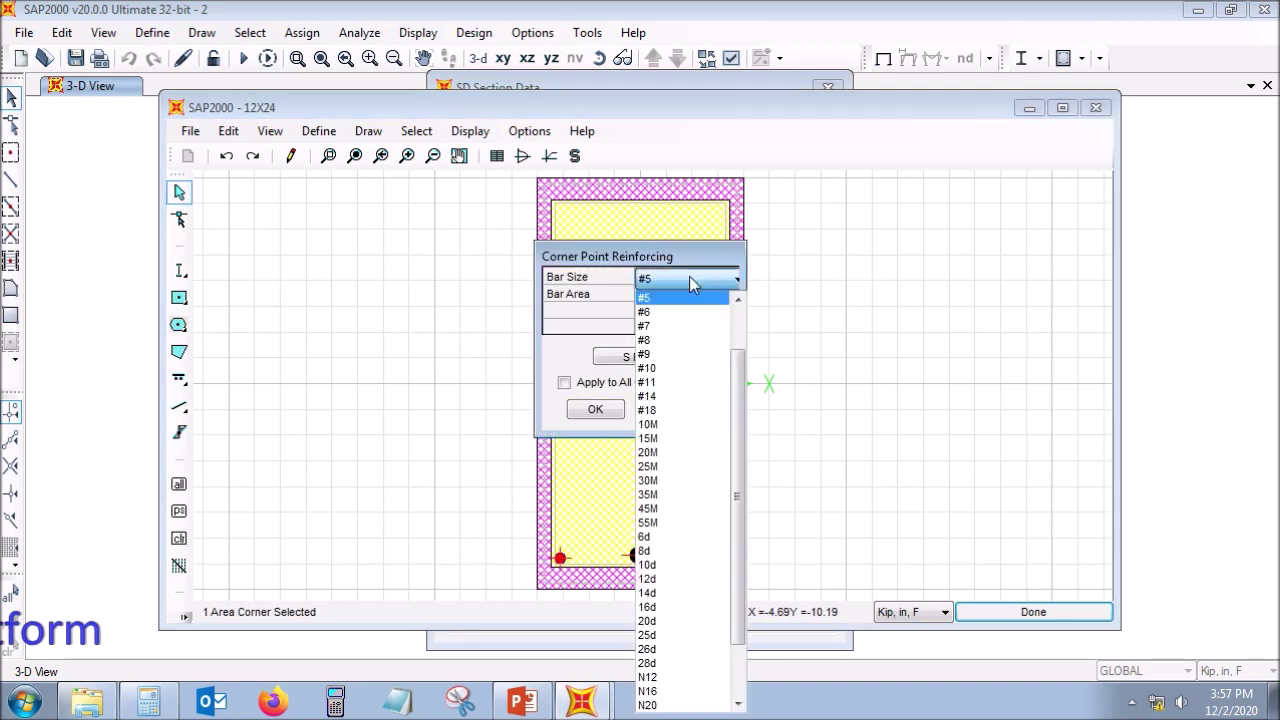
{"action": "left_click", "coordinate": [687, 341]}
{"action": "left_click", "coordinate": [612, 410]}
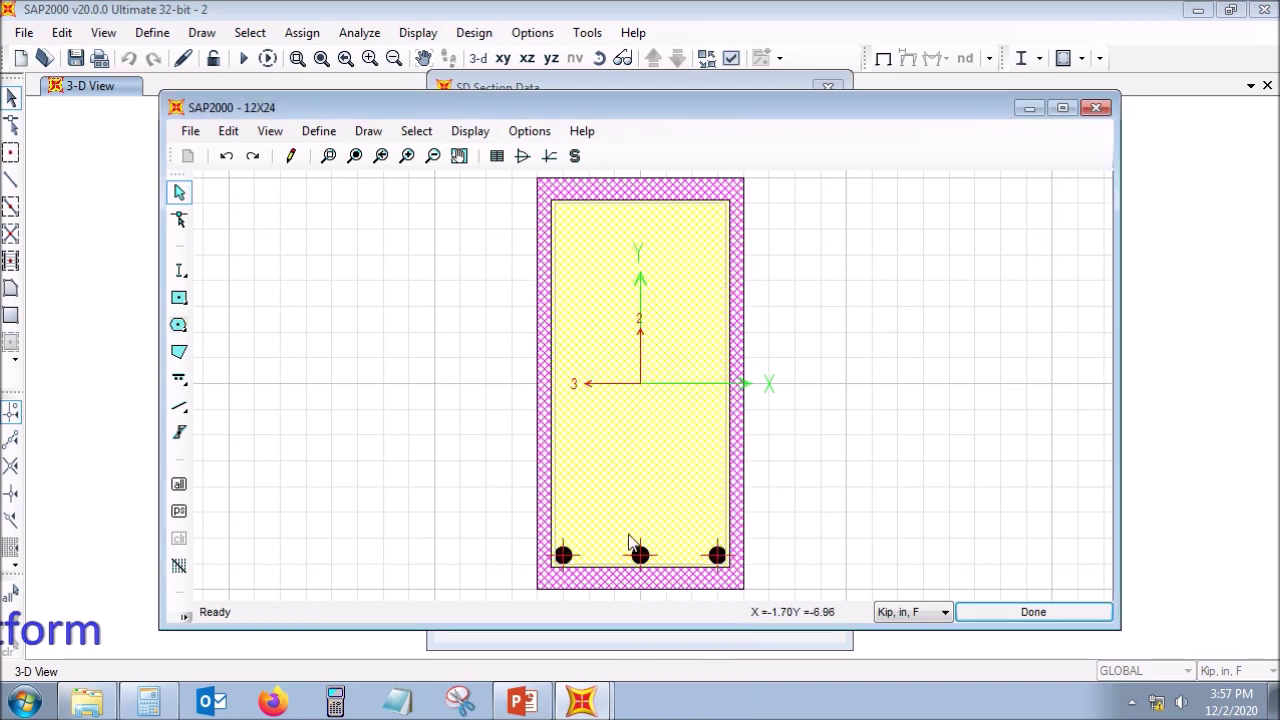
{"action": "right_click", "coordinate": [643, 388]}
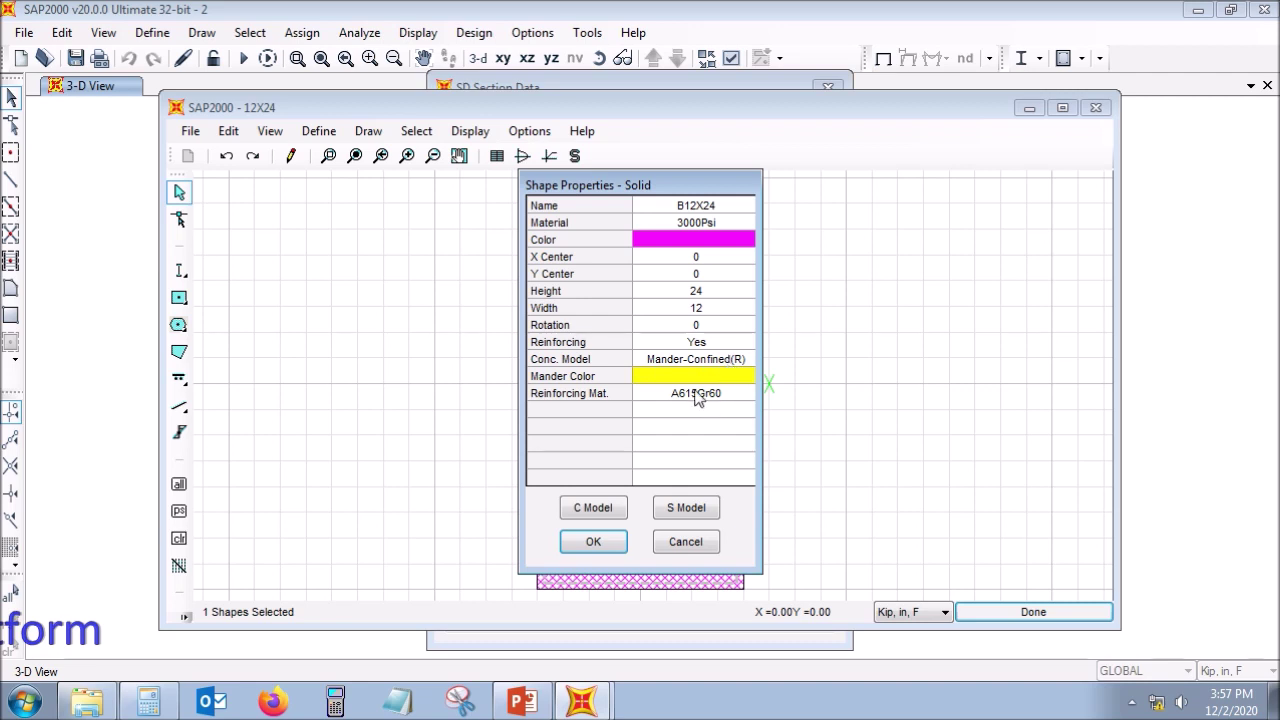
Step: Open the Mander confined 3000Psi concrete model and view its stress-strain values report
{"action": "left_click", "coordinate": [593, 507]}
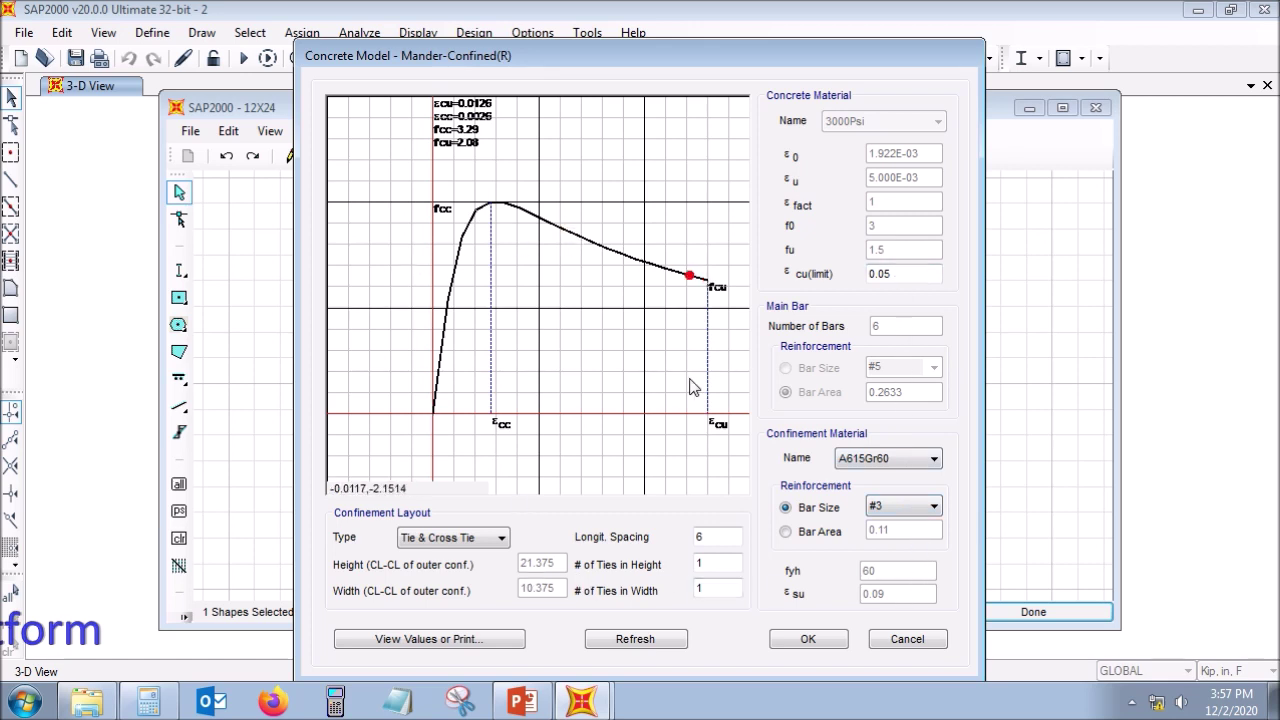
{"action": "left_click", "coordinate": [470, 641]}
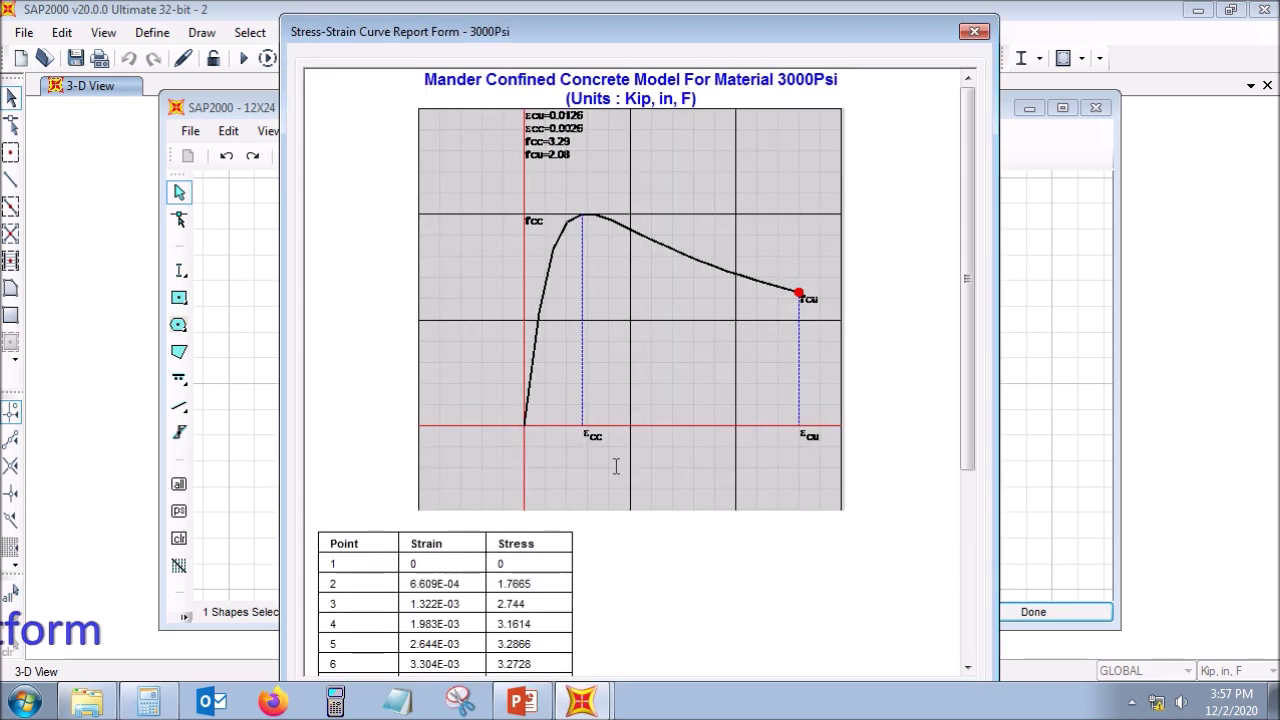
Step: Select the whole stress-strain report, including title, graph and Strain/Stress table, with Ctrl+A
{"action": "left_click_drag", "start_coordinate": [972, 334], "coordinate": [949, 278]}
{"action": "left_click_drag", "start_coordinate": [349, 83], "coordinate": [494, 330]}
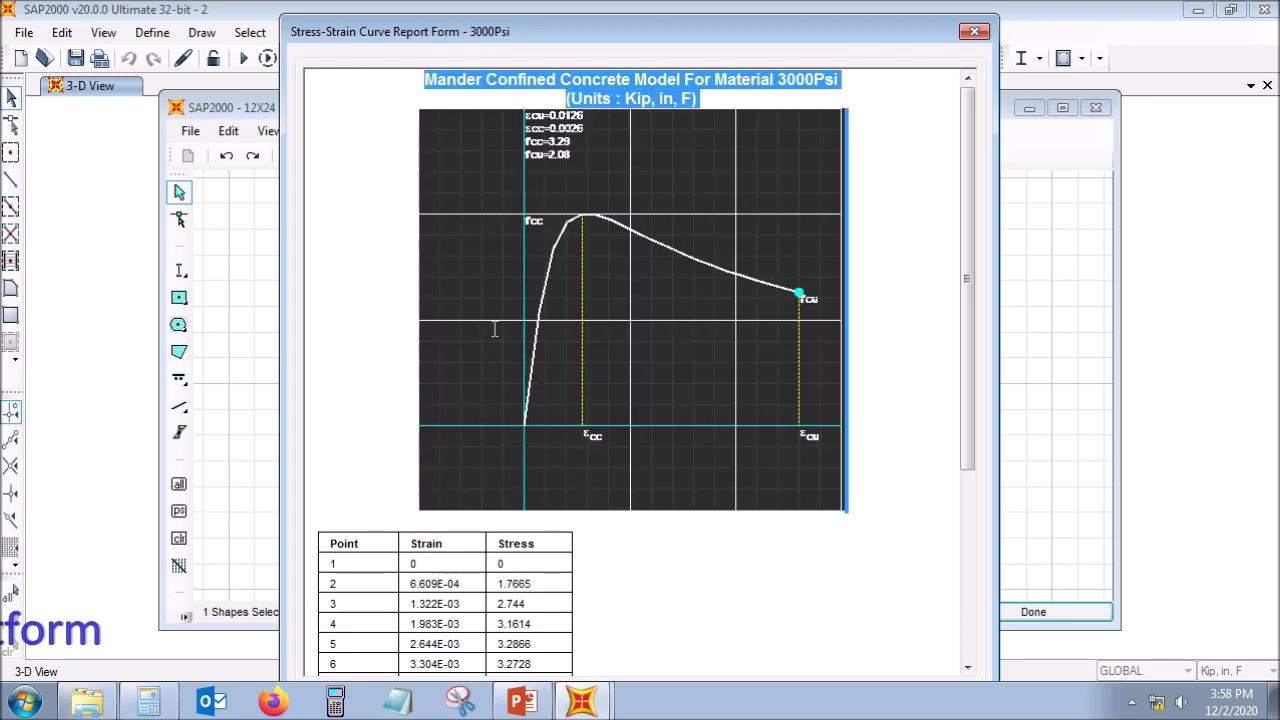
{"action": "left_click", "coordinate": [397, 124]}
{"action": "key", "text": "ctrl+a"}
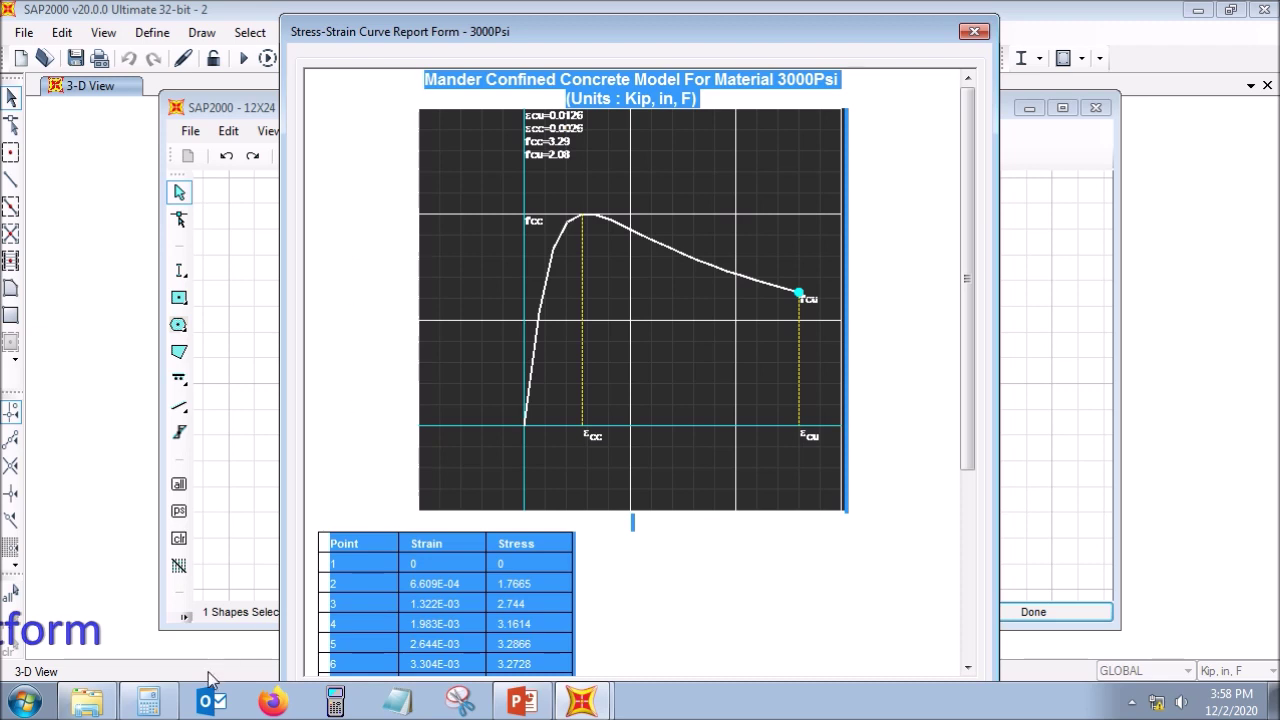
{"action": "key", "text": "super"}
Step: Paste the 3000Psi concrete stress-strain report into a new blank Word document
{"action": "type", "text": "wo"}
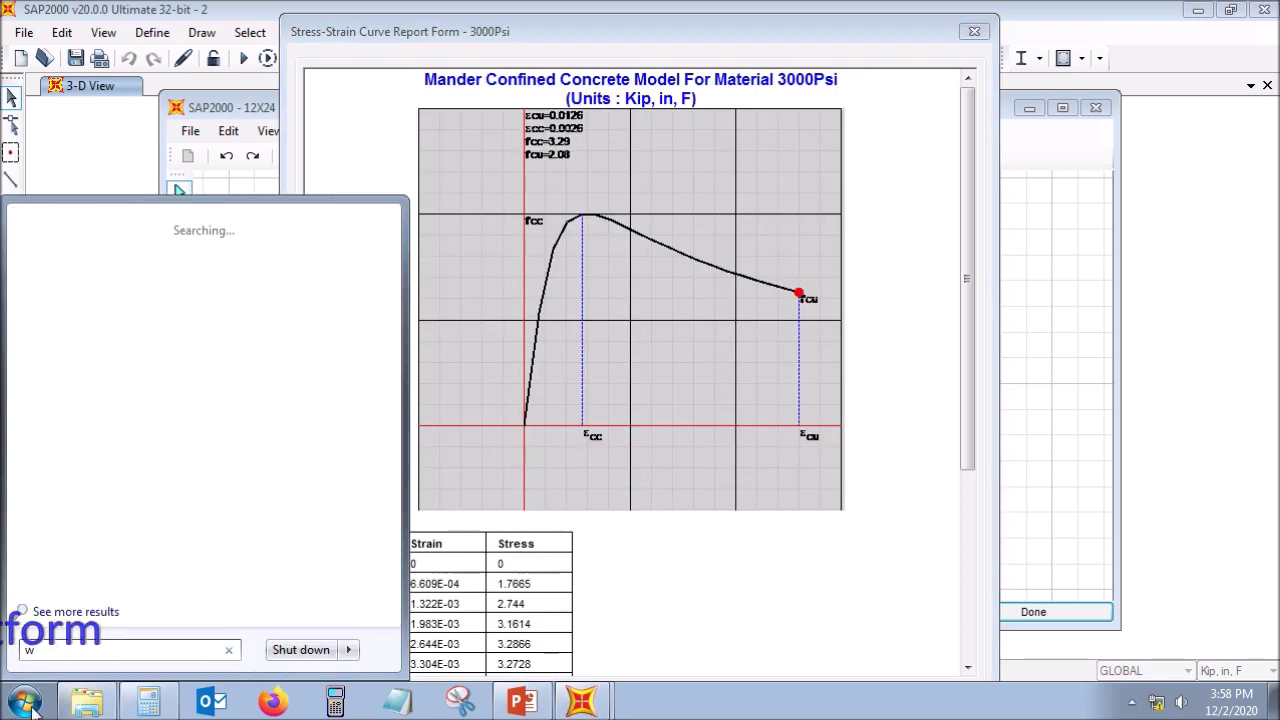
{"action": "left_click", "coordinate": [118, 259]}
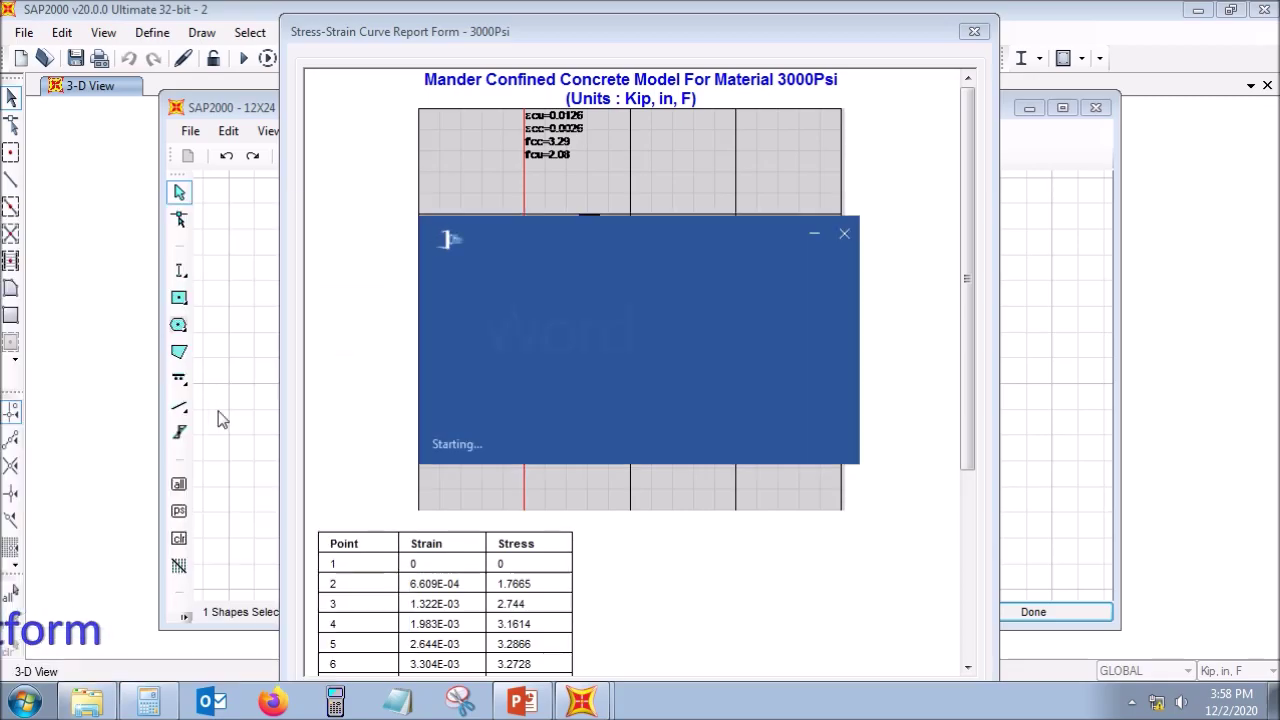
{"action": "left_click", "coordinate": [480, 297]}
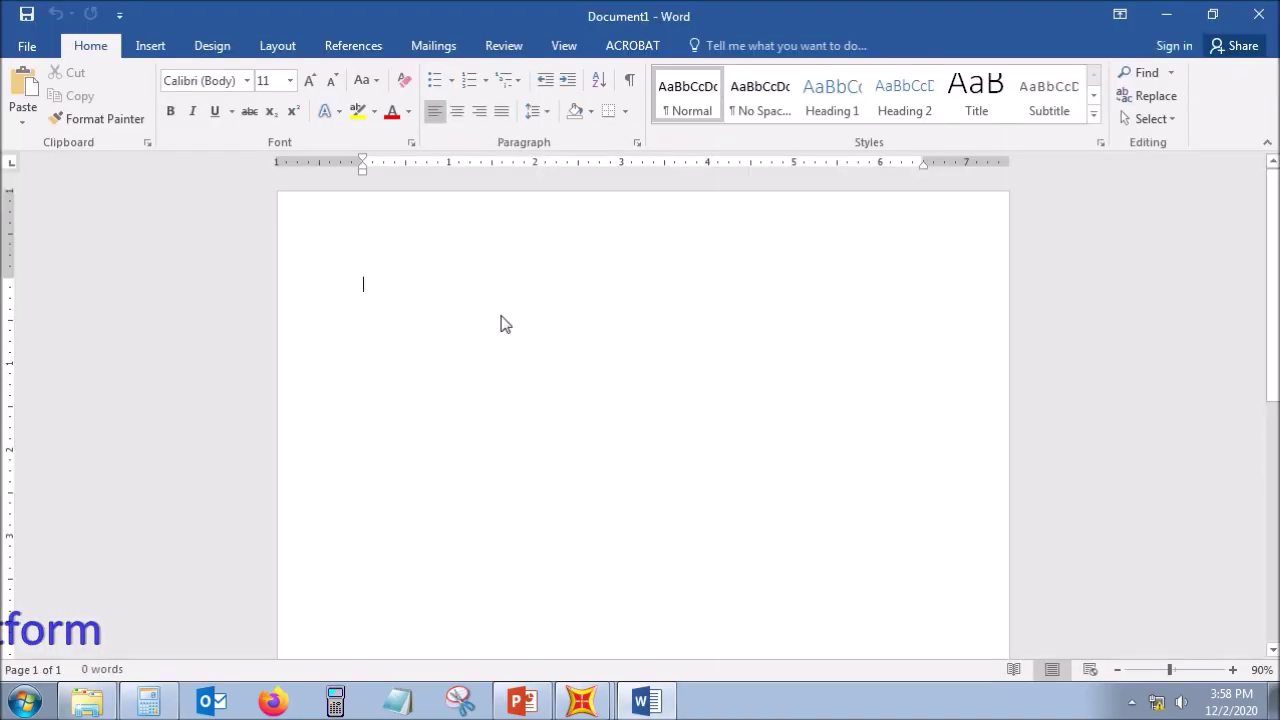
{"action": "key", "text": "ctrl+v"}
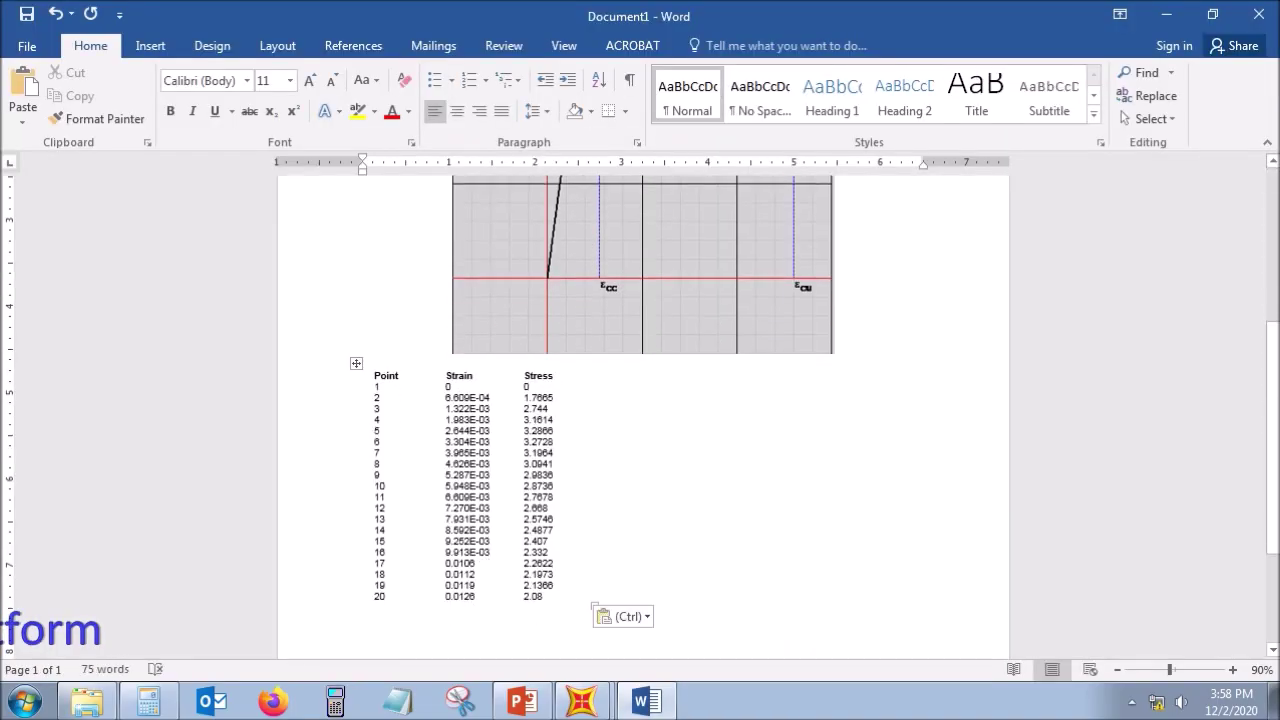
Step: Insert a page break after the pasted table and cycle windows back to the presentation
{"action": "key", "text": "Return"}
{"action": "key", "text": "ctrl+Return"}
{"action": "scroll", "coordinate": [538, 427], "scroll_direction": "down", "scroll_amount": 2}
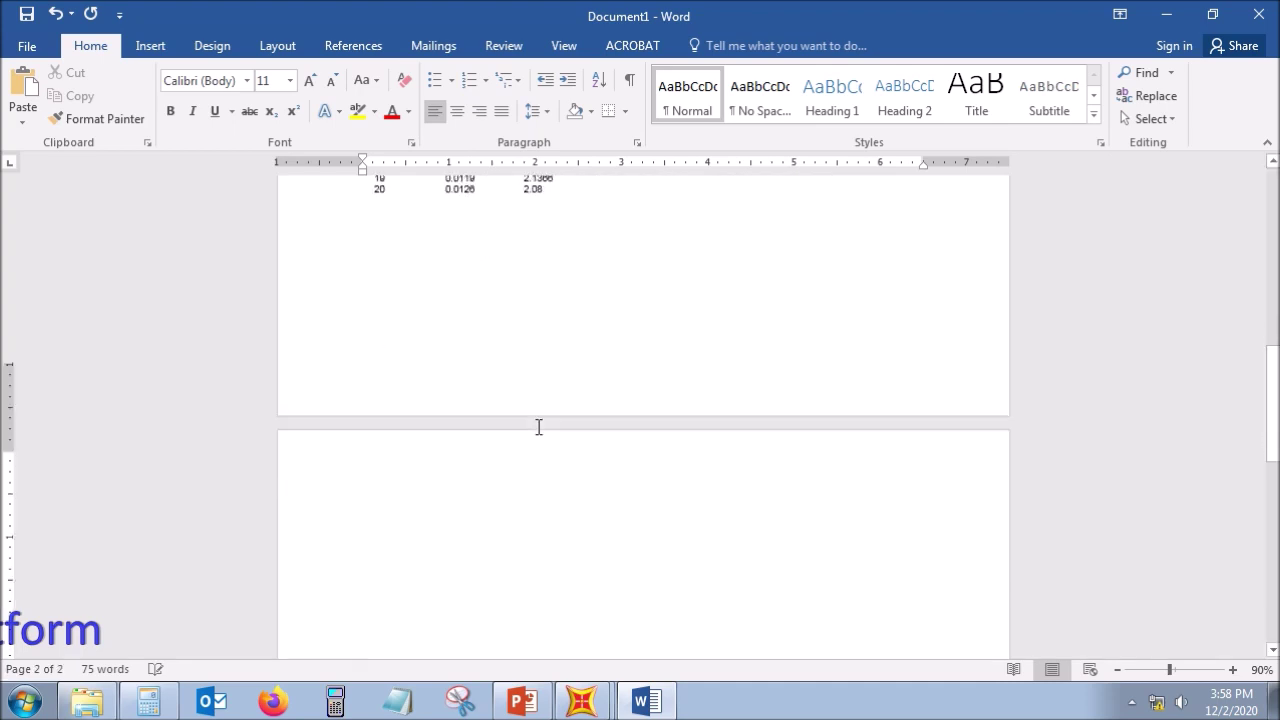
{"action": "scroll", "coordinate": [538, 427], "scroll_direction": "down", "scroll_amount": 2}
{"action": "key", "text": "BackSpace"}
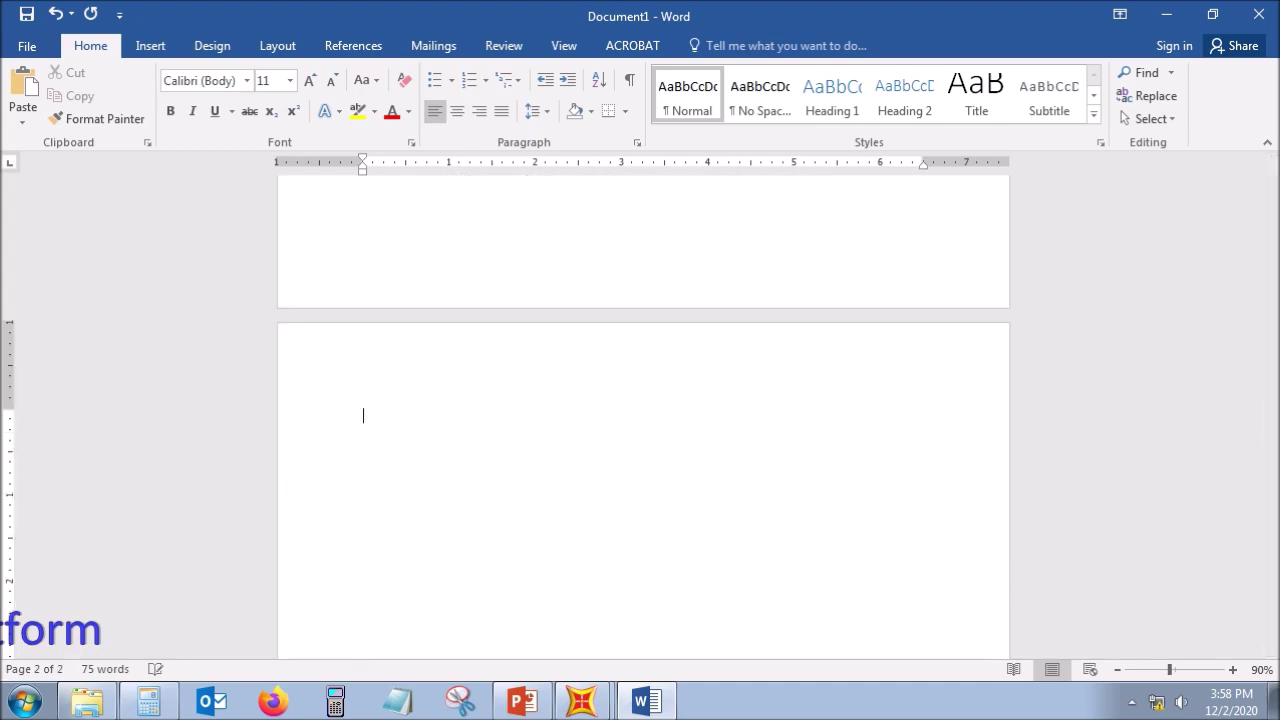
{"action": "key", "text": "alt+Tab"}
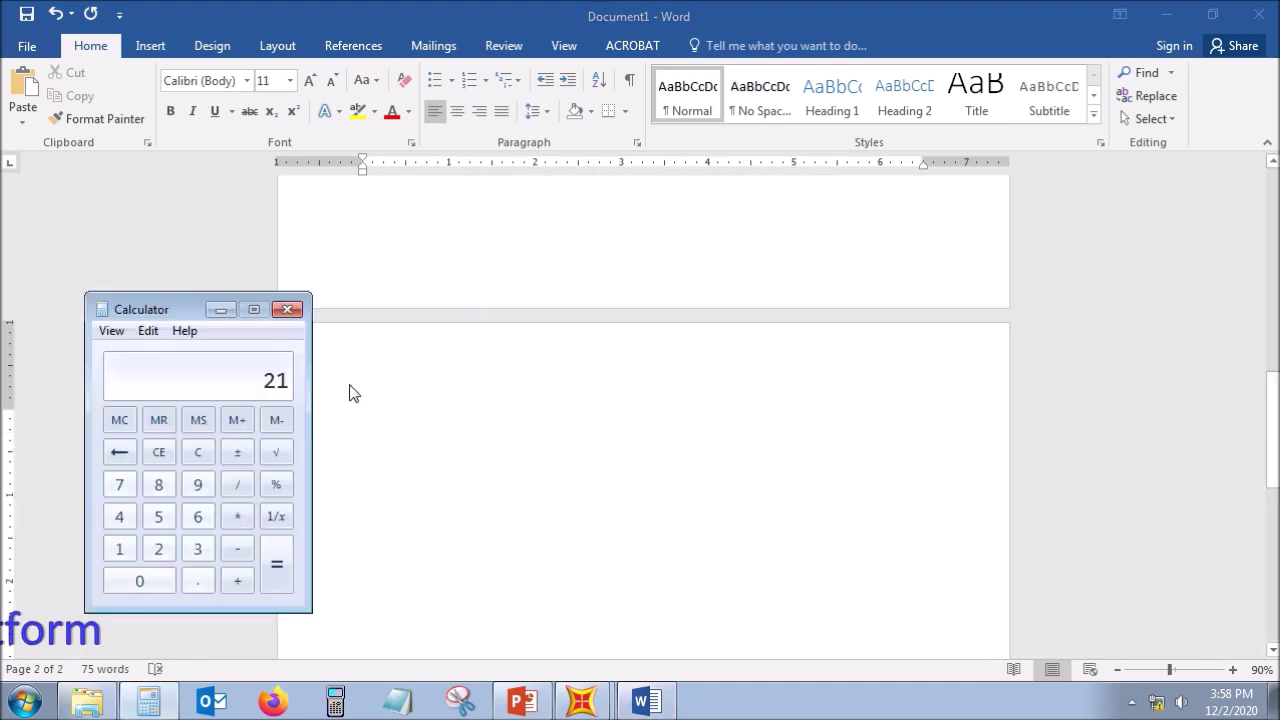
{"action": "key", "text": "alt+Tab"}
{"action": "key", "text": "alt+Tab"}
{"action": "key", "text": "alt+Tab"}
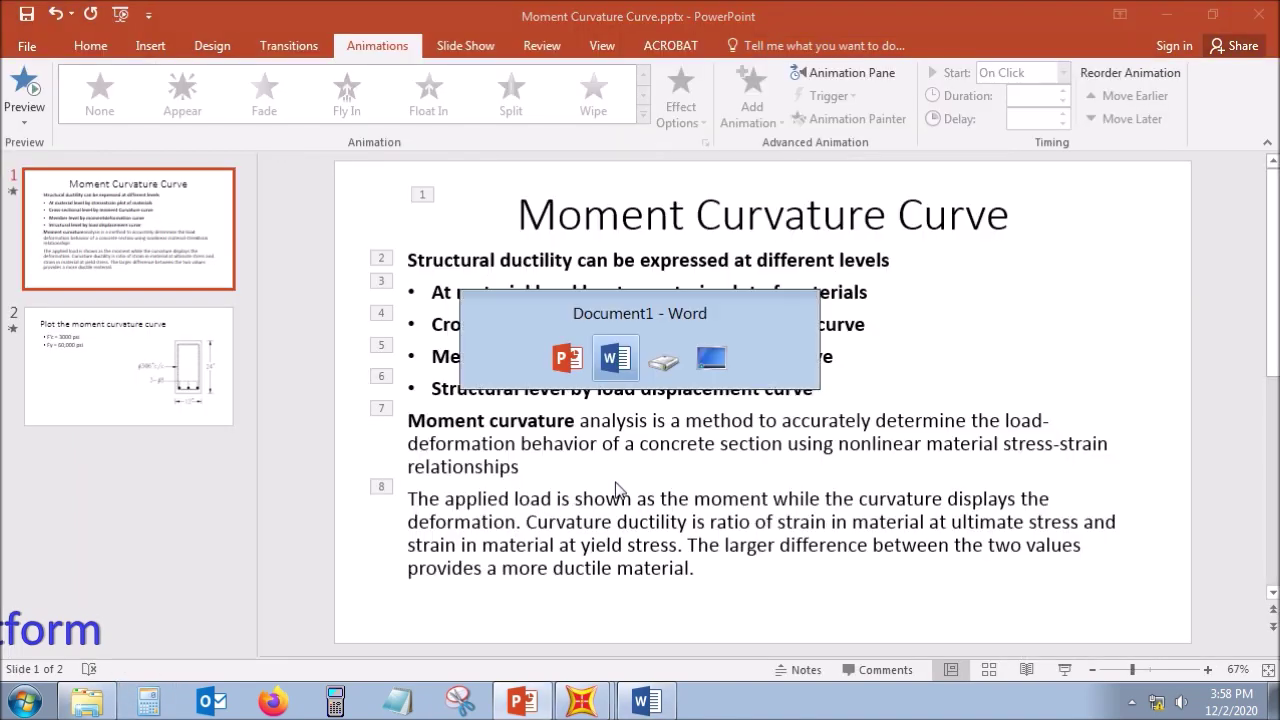
{"action": "key", "text": "alt+Tab"}
{"action": "key", "text": "alt+Tab"}
{"action": "key", "text": "alt+Tab"}
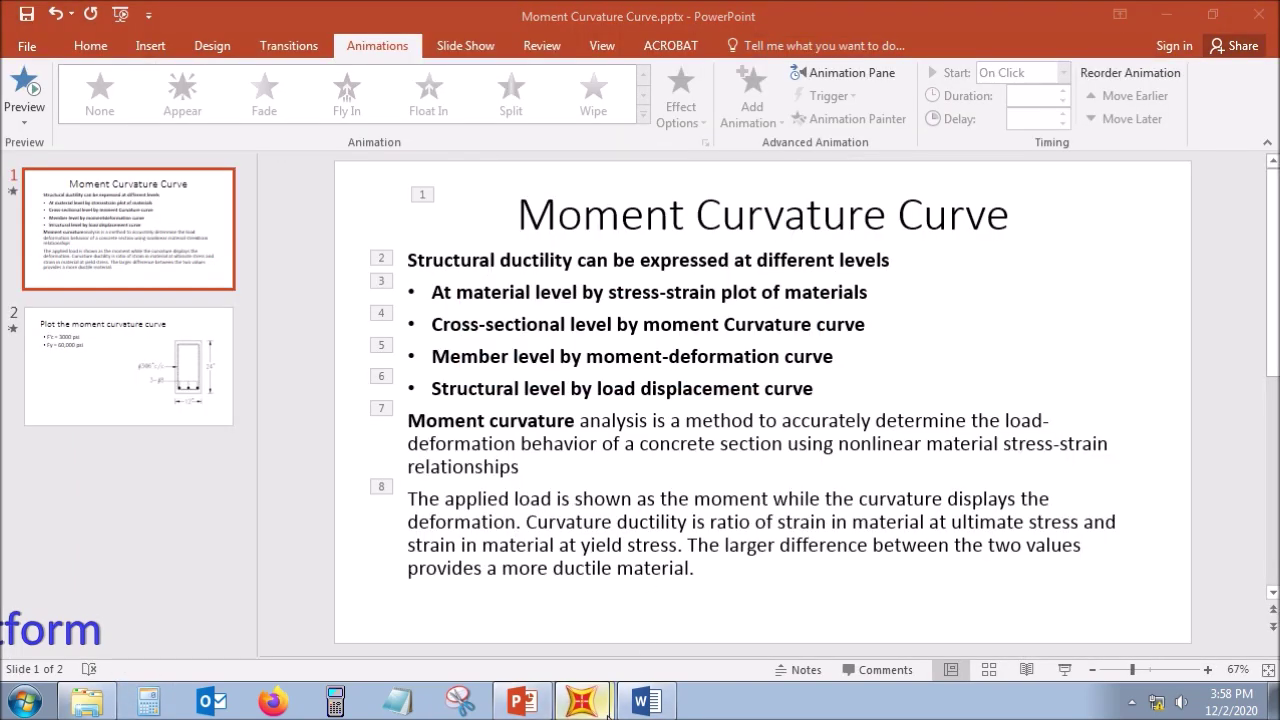
{"action": "key", "text": "alt+Tab"}
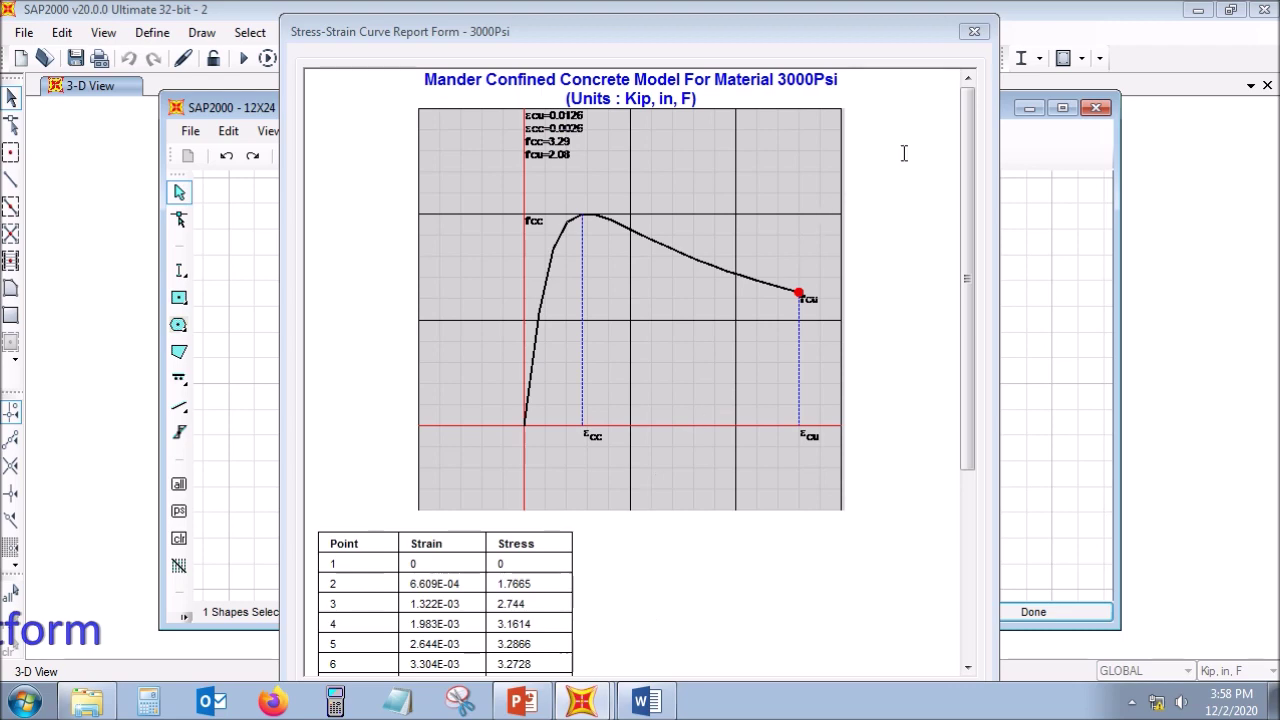
Step: Close the concrete report, then open the A615Gr60 steel stress-strain report and select all of it
{"action": "left_click", "coordinate": [974, 31]}
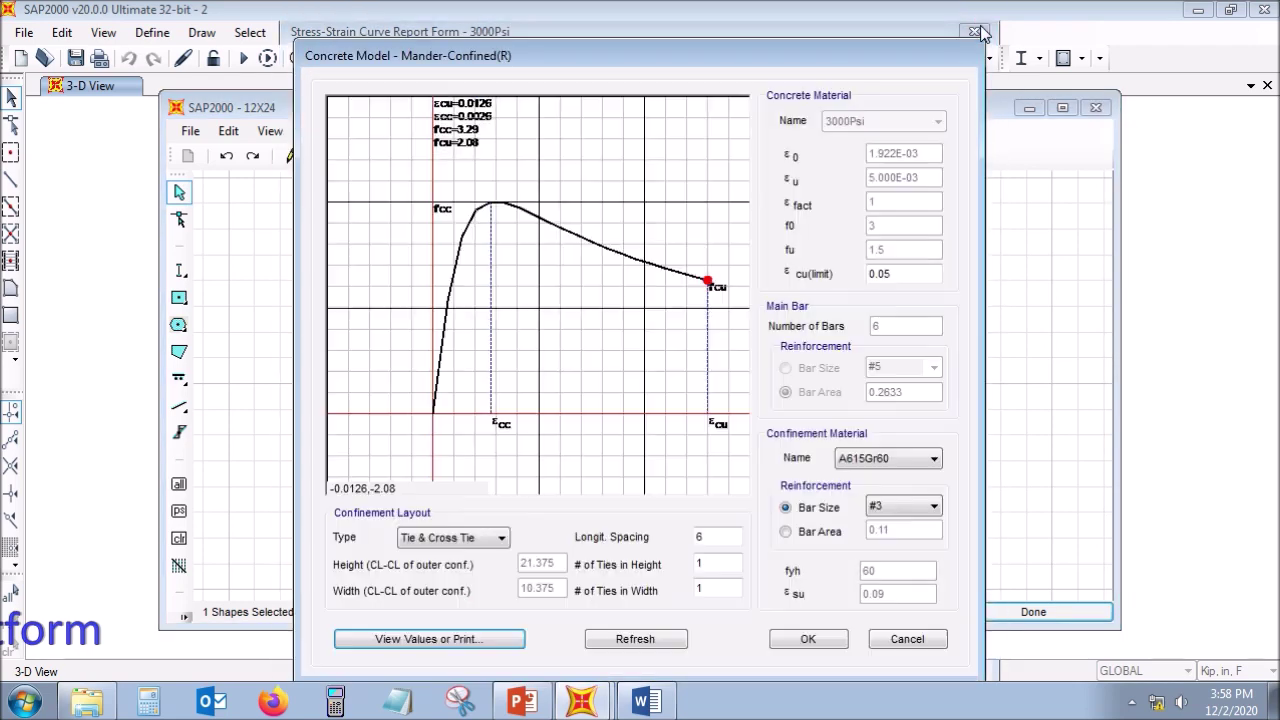
{"action": "left_click", "coordinate": [805, 640]}
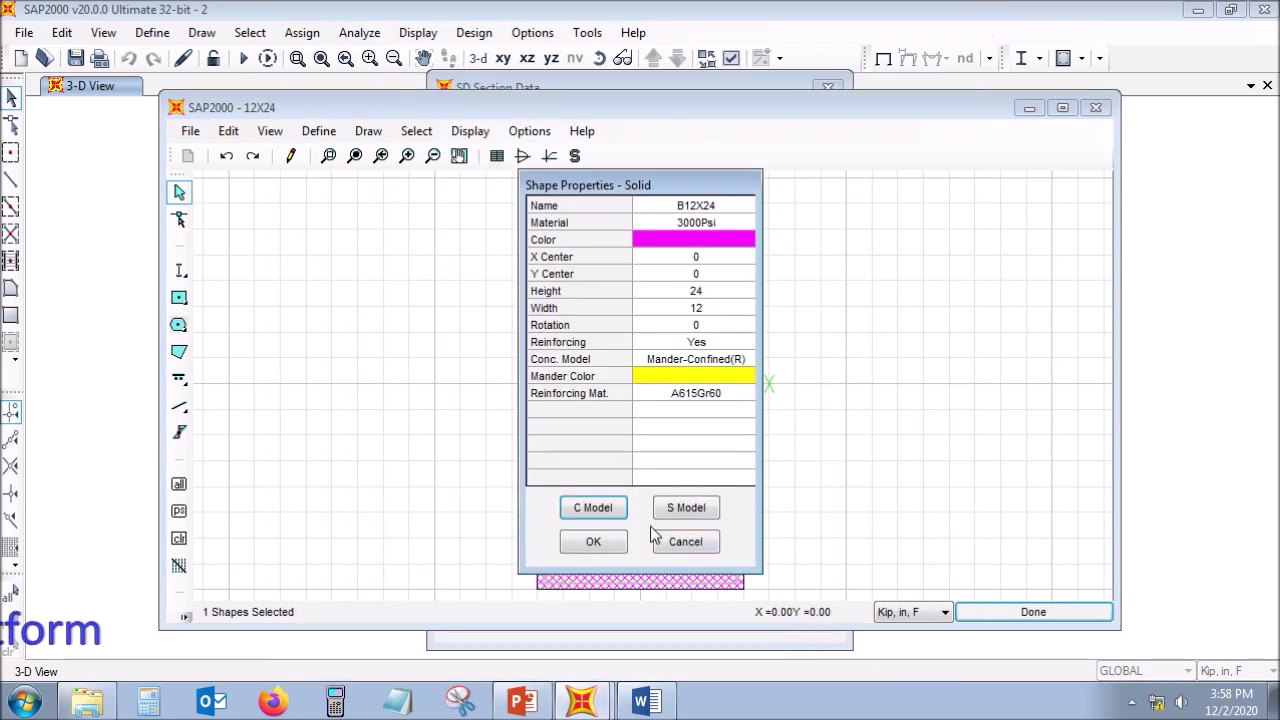
{"action": "left_click", "coordinate": [686, 508]}
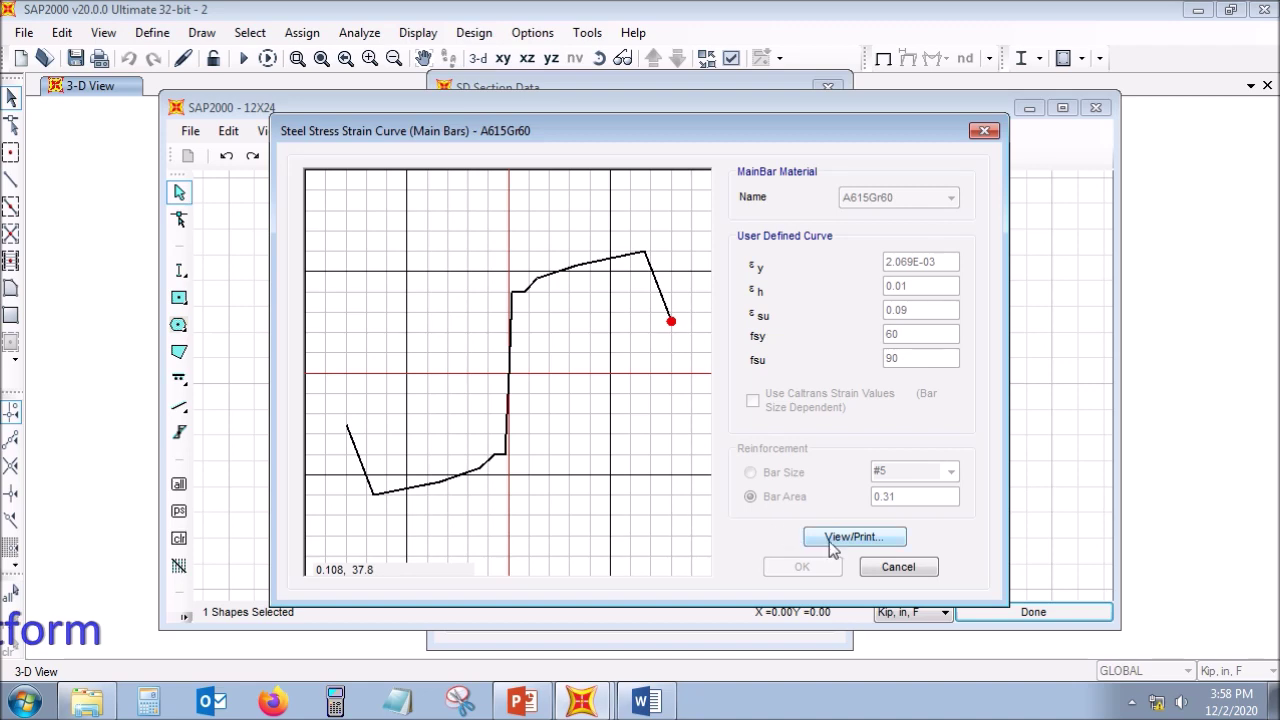
{"action": "left_click", "coordinate": [831, 540]}
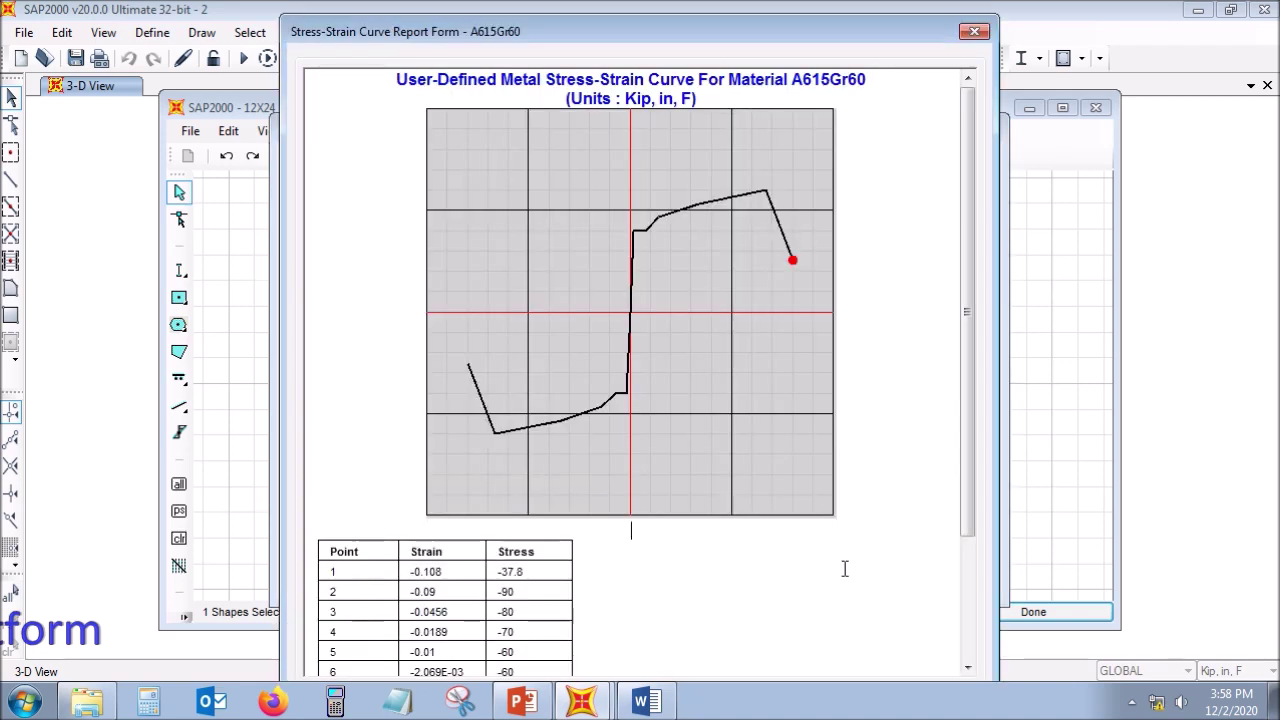
{"action": "key", "text": "ctrl+a"}
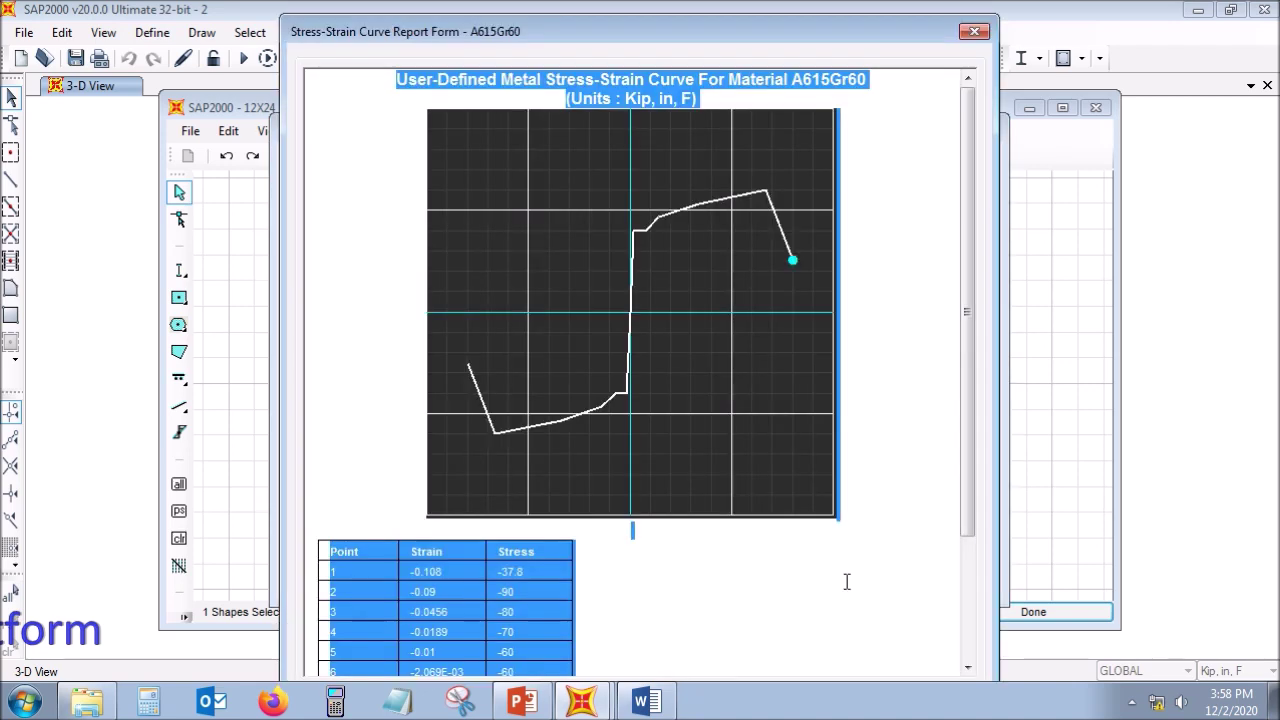
{"action": "left_click", "coordinate": [646, 702]}
Step: Paste the A615Gr60 steel graph and table into Word, add a page break, then close the steel report
{"action": "scroll", "coordinate": [669, 571], "scroll_direction": "down", "scroll_amount": 2}
{"action": "key", "text": "ctrl+v"}
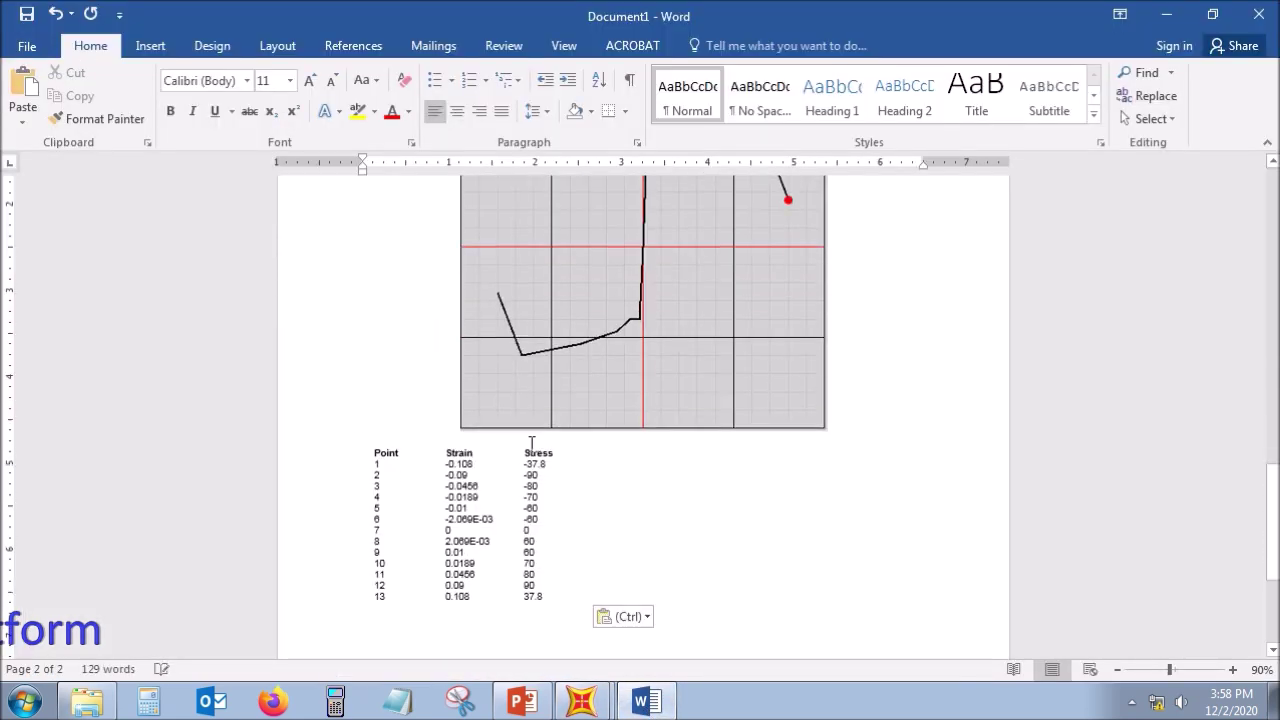
{"action": "scroll", "coordinate": [584, 506], "scroll_direction": "down", "scroll_amount": 5}
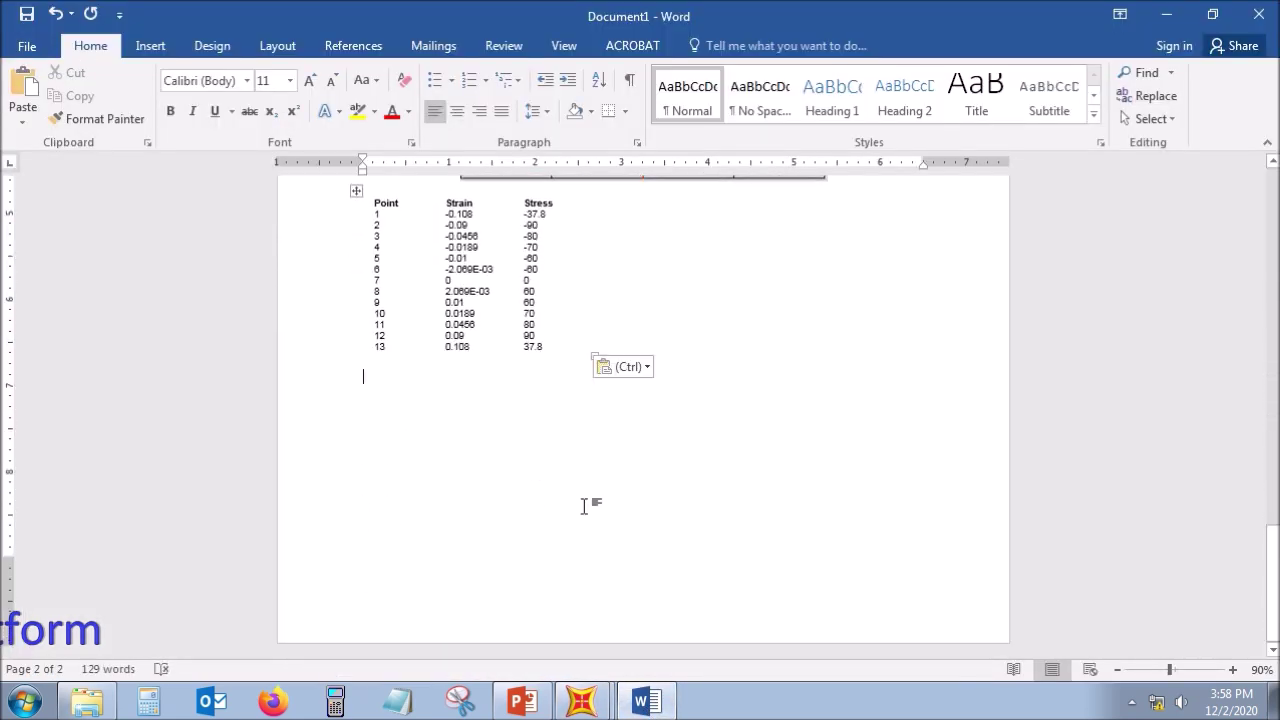
{"action": "key", "text": "ctrl+Return"}
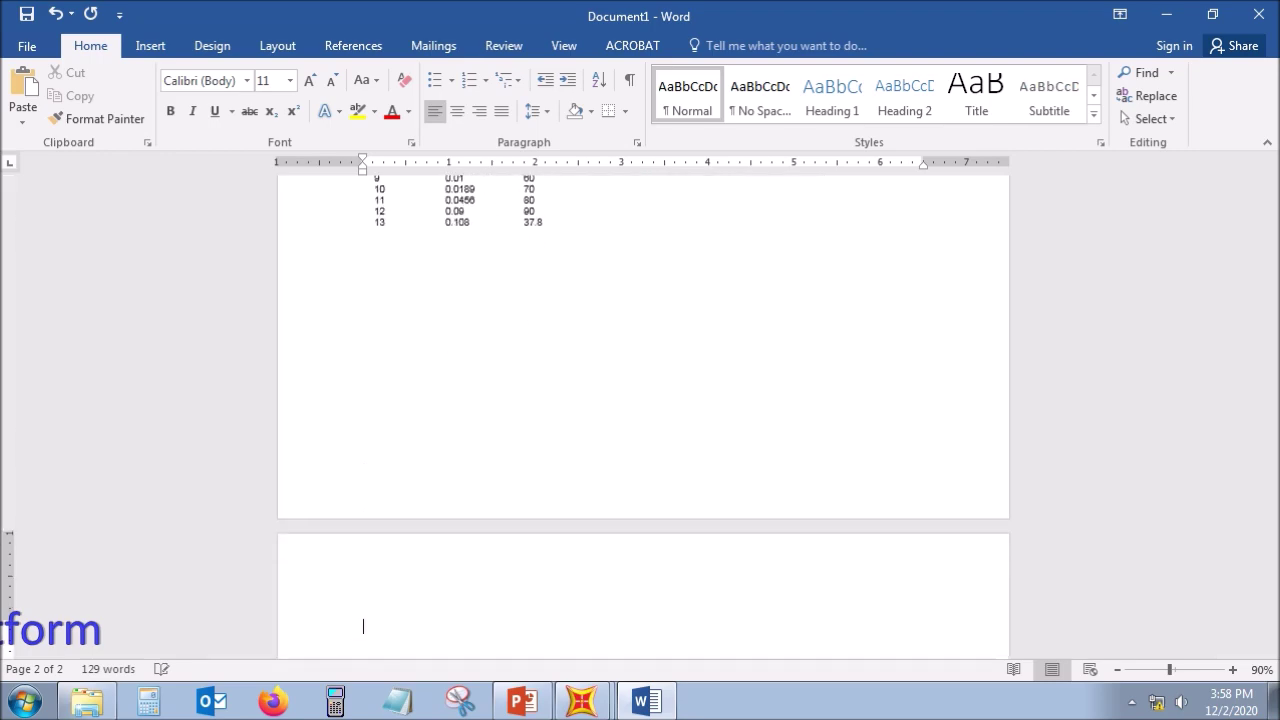
{"action": "scroll", "coordinate": [586, 503], "scroll_direction": "down", "scroll_amount": 3}
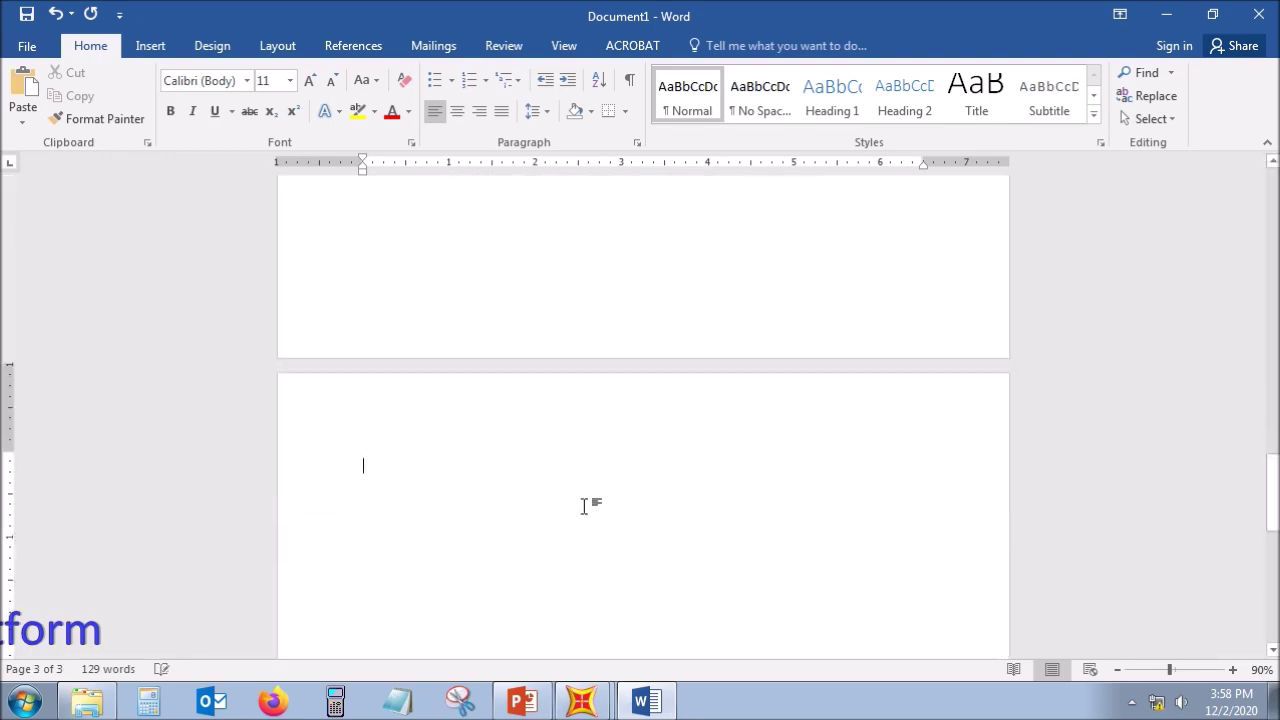
{"action": "left_click", "coordinate": [581, 700]}
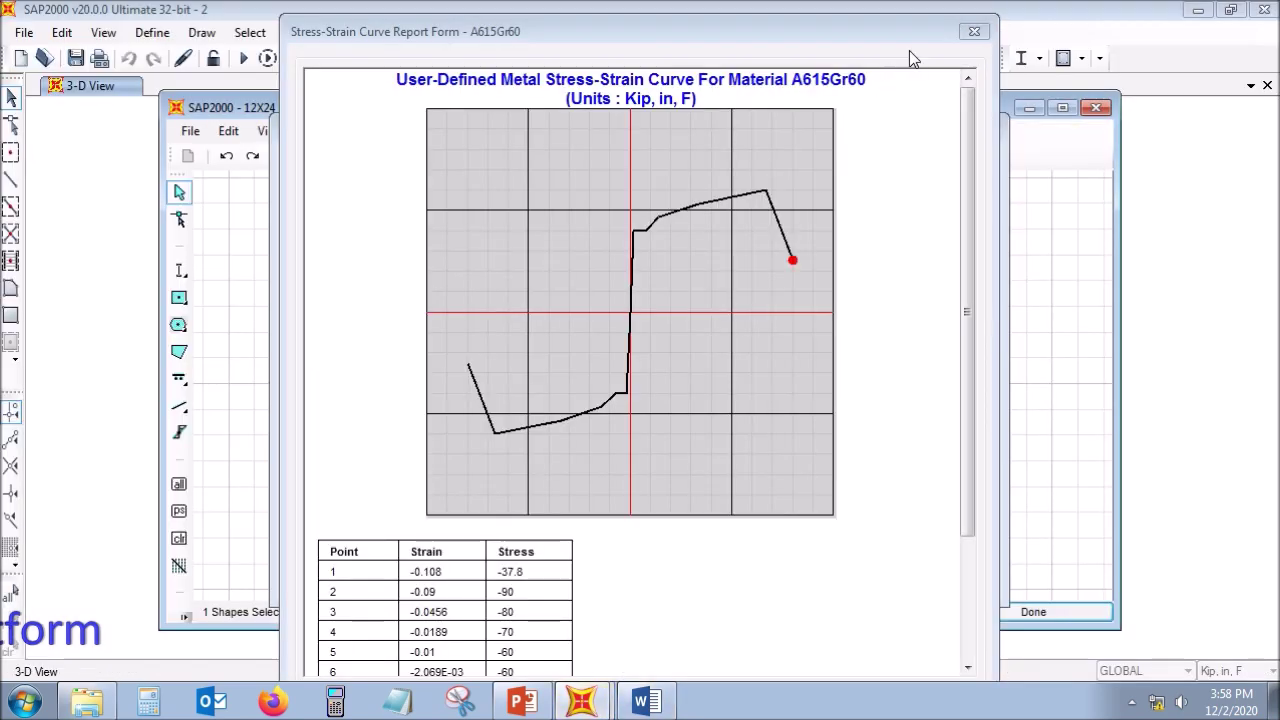
{"action": "left_click", "coordinate": [972, 31]}
Step: Cancel the steel curve dialog, accept the B12X24 shape properties, and open the moment-curvature curve
{"action": "left_click", "coordinate": [897, 566]}
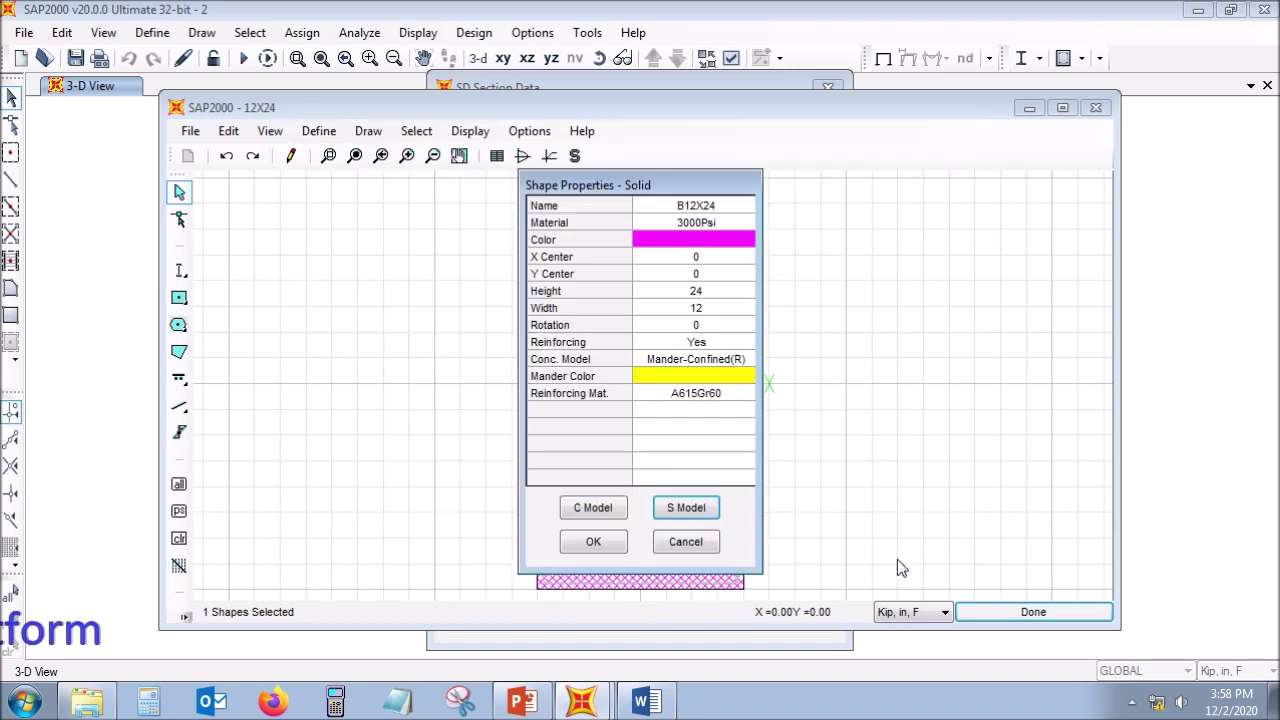
{"action": "left_click", "coordinate": [596, 542]}
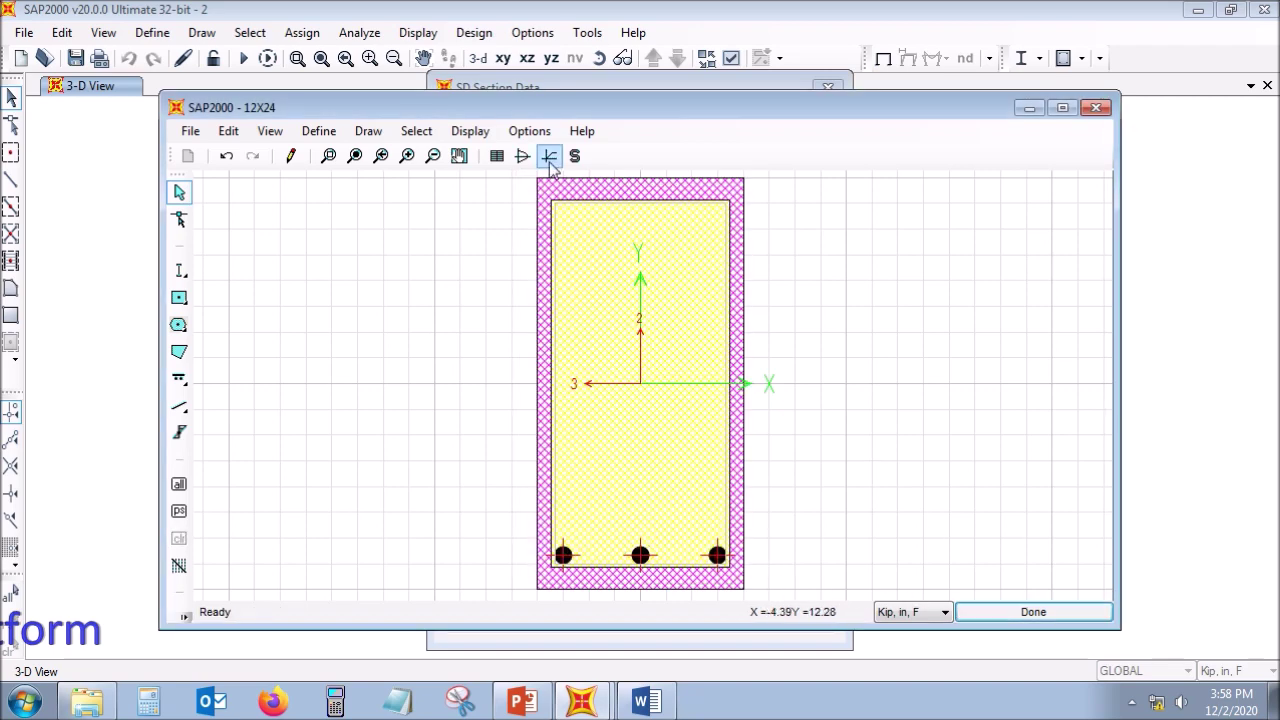
{"action": "left_click", "coordinate": [550, 158]}
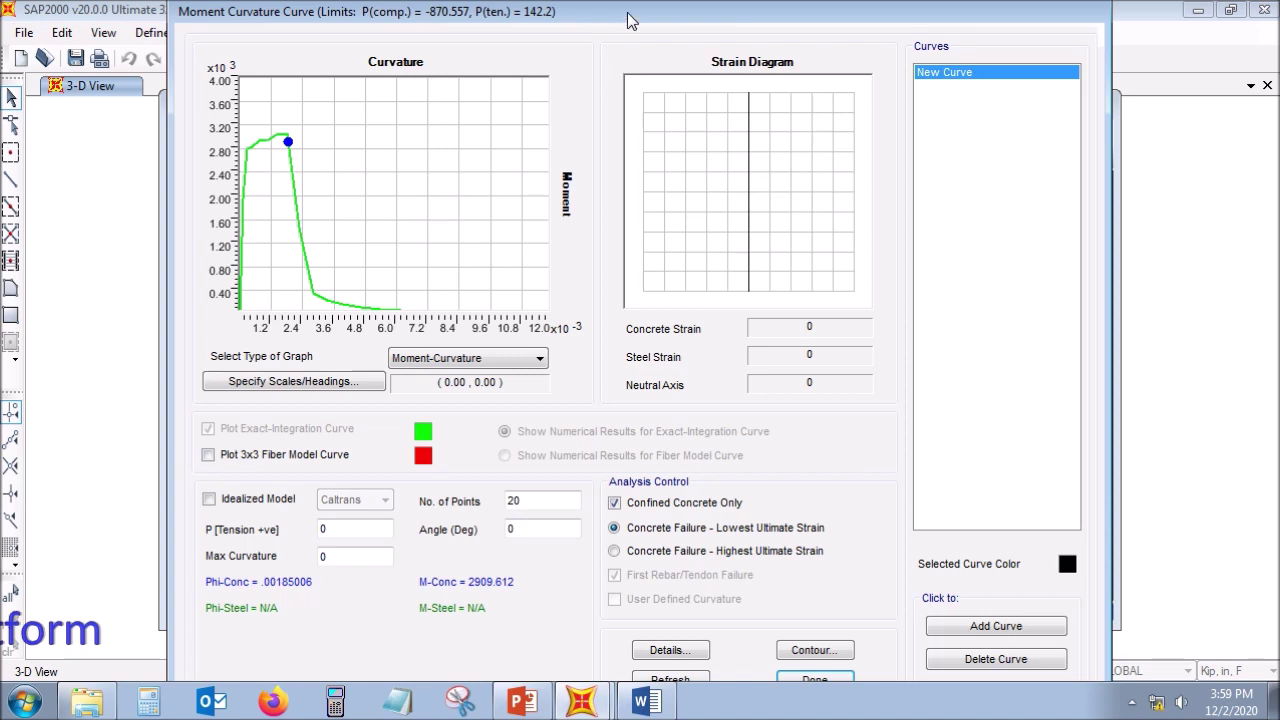
{"action": "mouse_move", "coordinate": [630, 20]}
{"action": "left_mouse_down"}
{"action": "mouse_move", "coordinate": [632, 8]}
{"action": "mouse_move", "coordinate": [635, 26]}
{"action": "left_mouse_up"}
Step: Inspect the strain diagram at a curve point and check Specify Scales/Headings without changing anything
{"action": "left_click", "coordinate": [418, 271]}
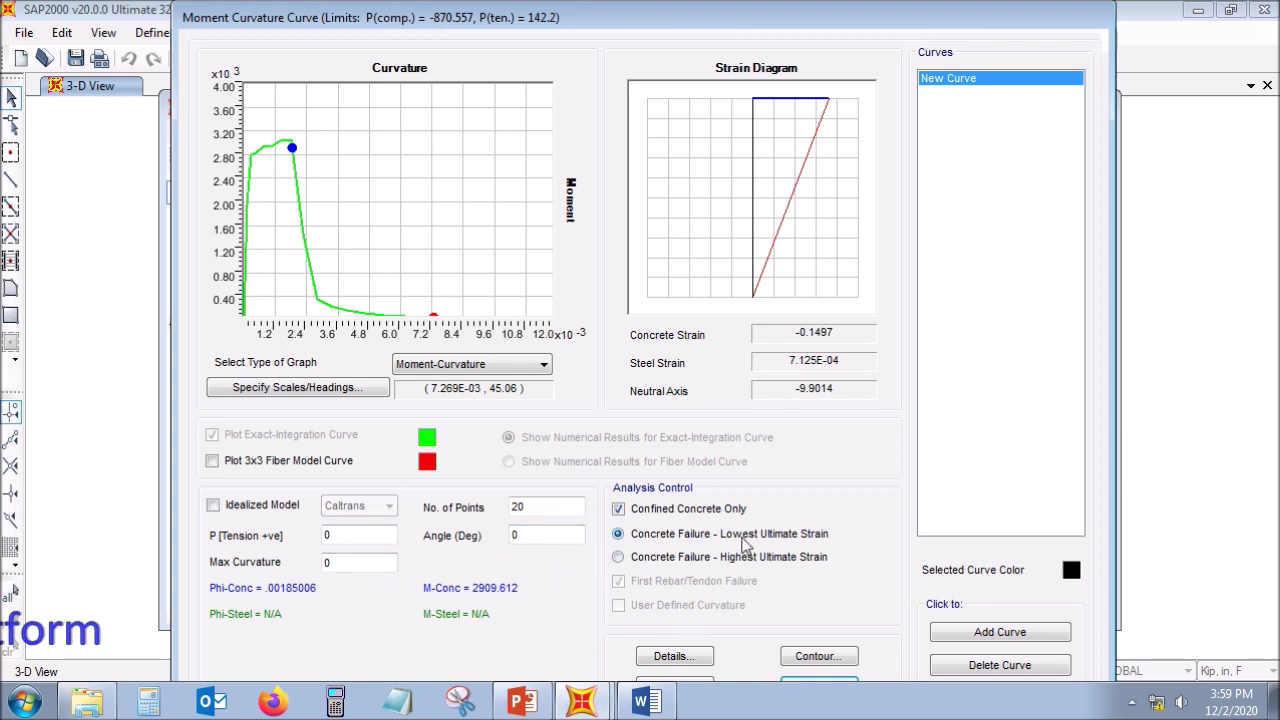
{"action": "left_click", "coordinate": [717, 561]}
{"action": "mouse_move", "coordinate": [705, 33]}
{"action": "left_mouse_down"}
{"action": "mouse_move", "coordinate": [697, 8]}
{"action": "mouse_move", "coordinate": [711, 33]}
{"action": "left_mouse_up"}
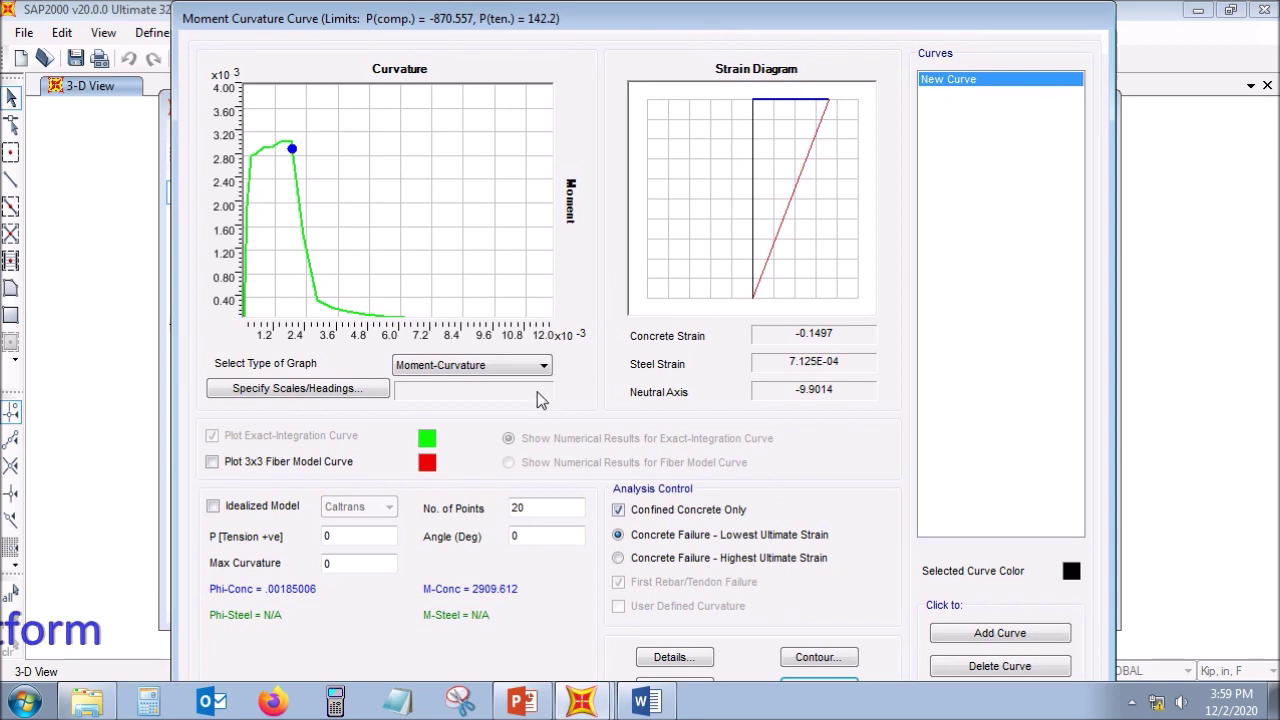
{"action": "left_click", "coordinate": [357, 390]}
{"action": "left_click", "coordinate": [680, 482]}
{"action": "left_click_drag", "start_coordinate": [706, 33], "coordinate": [696, 8]}
Step: Open the moment-curvature Details report and select all of it, including the curvature-moment results table
{"action": "left_click", "coordinate": [677, 658]}
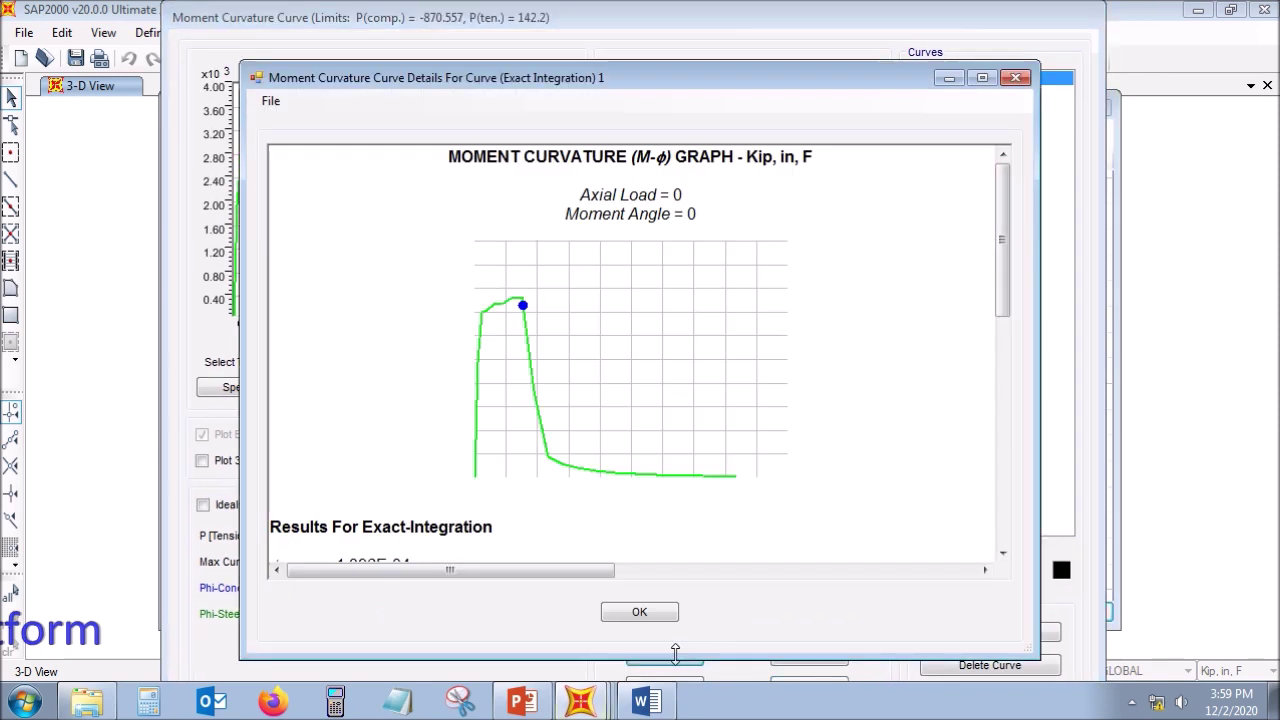
{"action": "triple_click", "coordinate": [434, 196]}
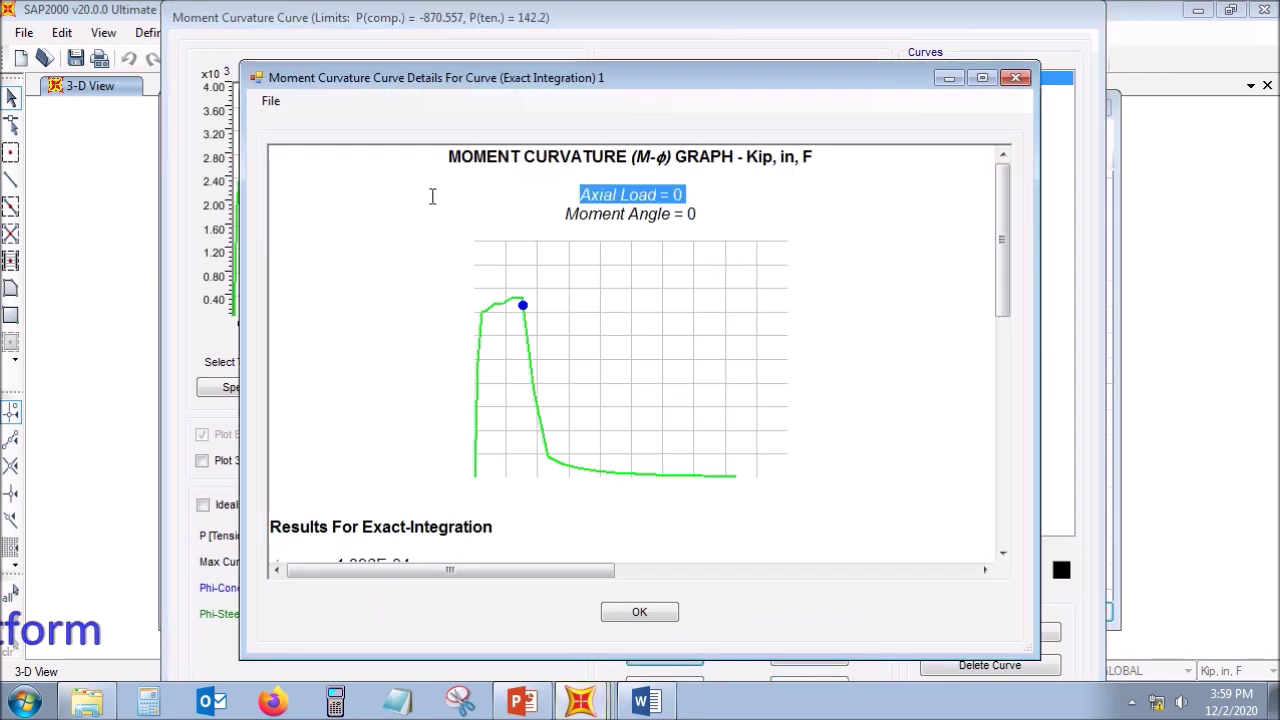
{"action": "key", "text": "ctrl+a"}
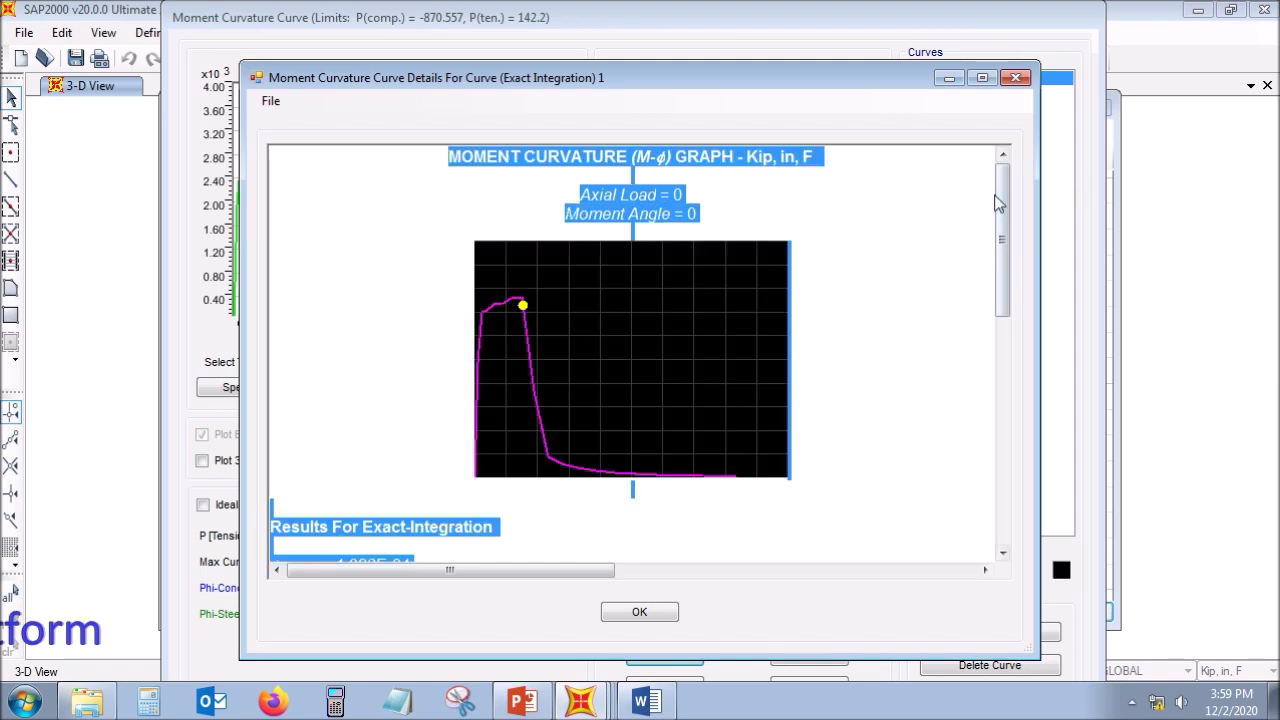
{"action": "left_click_drag", "start_coordinate": [997, 203], "coordinate": [1010, 465]}
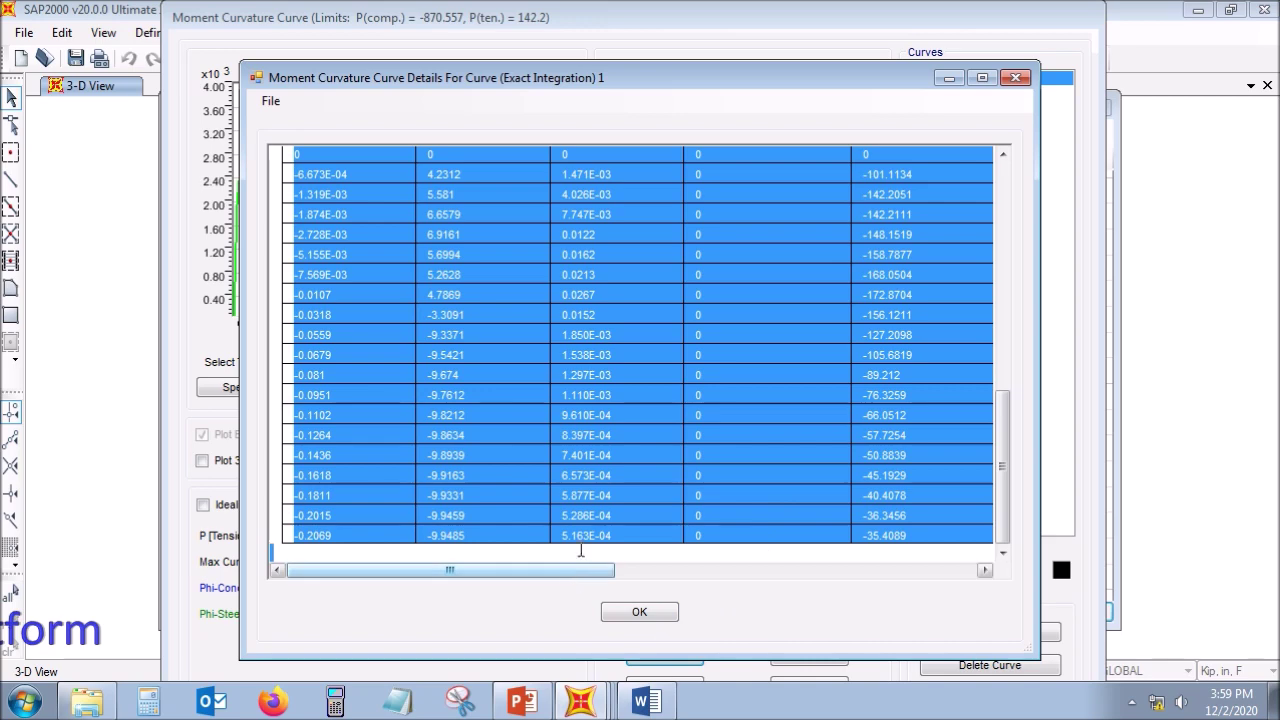
{"action": "scroll", "coordinate": [550, 538], "scroll_direction": "up", "scroll_amount": 5}
{"action": "scroll", "coordinate": [550, 538], "scroll_direction": "down", "scroll_amount": 4}
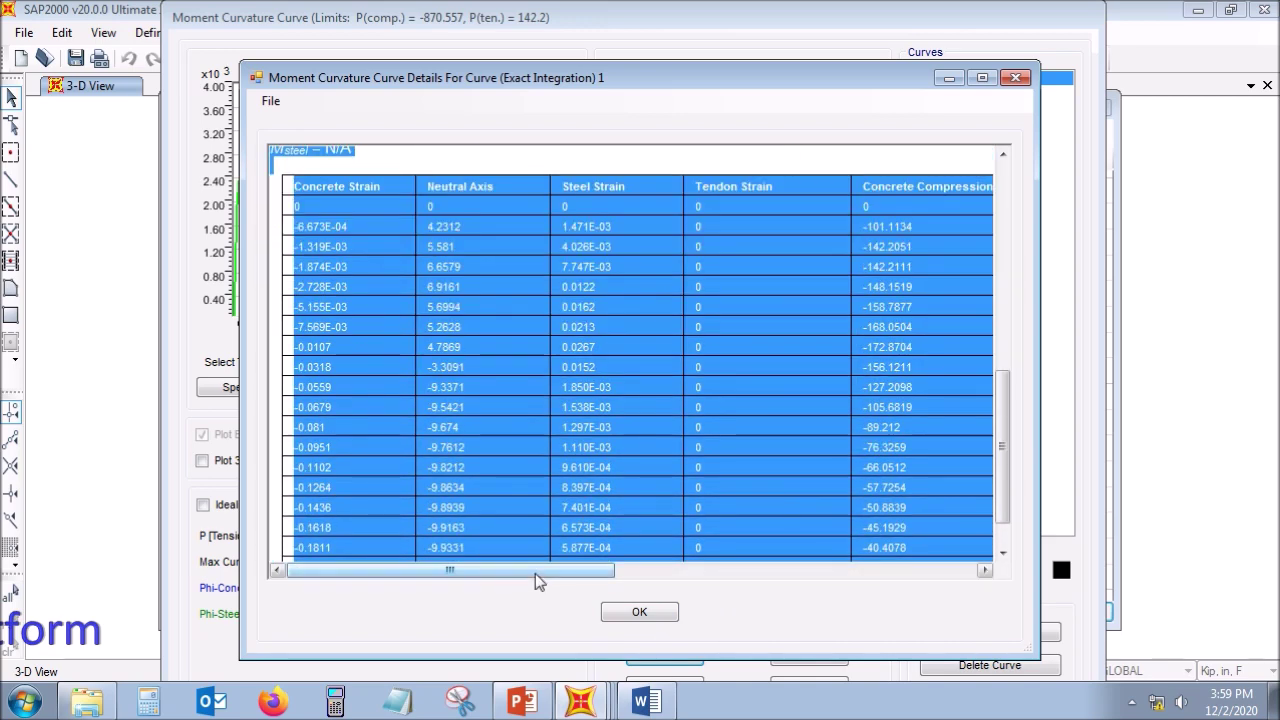
{"action": "left_click_drag", "start_coordinate": [535, 573], "coordinate": [927, 575]}
Step: Paste the copied moment-curvature results, including My = 2157.1586 and the strain table, into Document1
{"action": "left_click", "coordinate": [647, 702]}
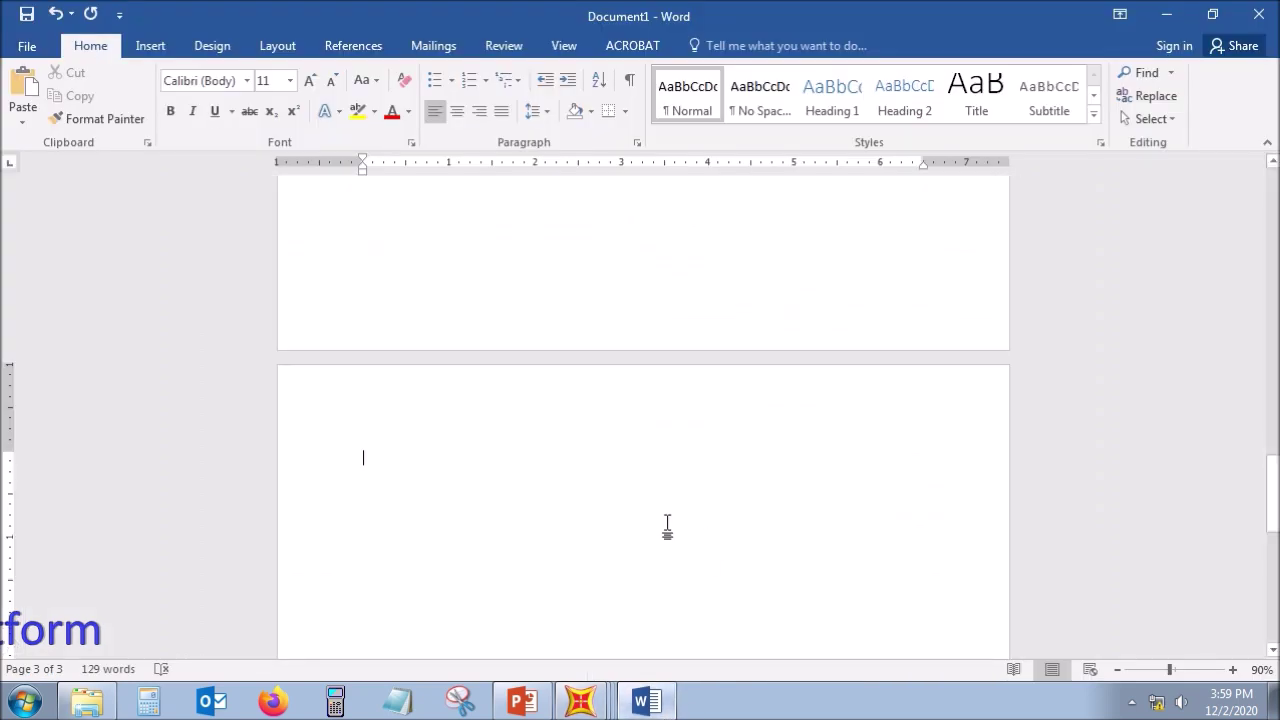
{"action": "scroll", "coordinate": [666, 523], "scroll_direction": "up", "scroll_amount": 5}
{"action": "key", "text": "ctrl+v"}
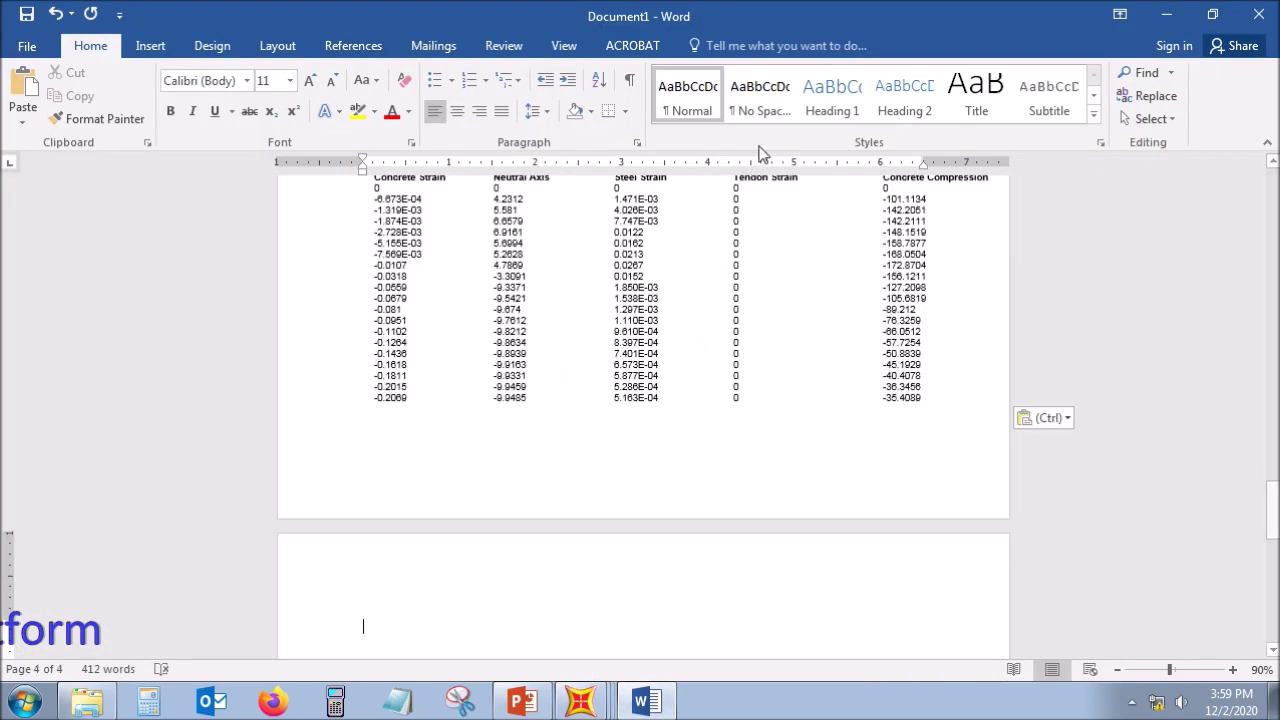
Step: Switch the document's page orientation to Landscape using the Tell Me search for 'land'
{"action": "left_click", "coordinate": [720, 45]}
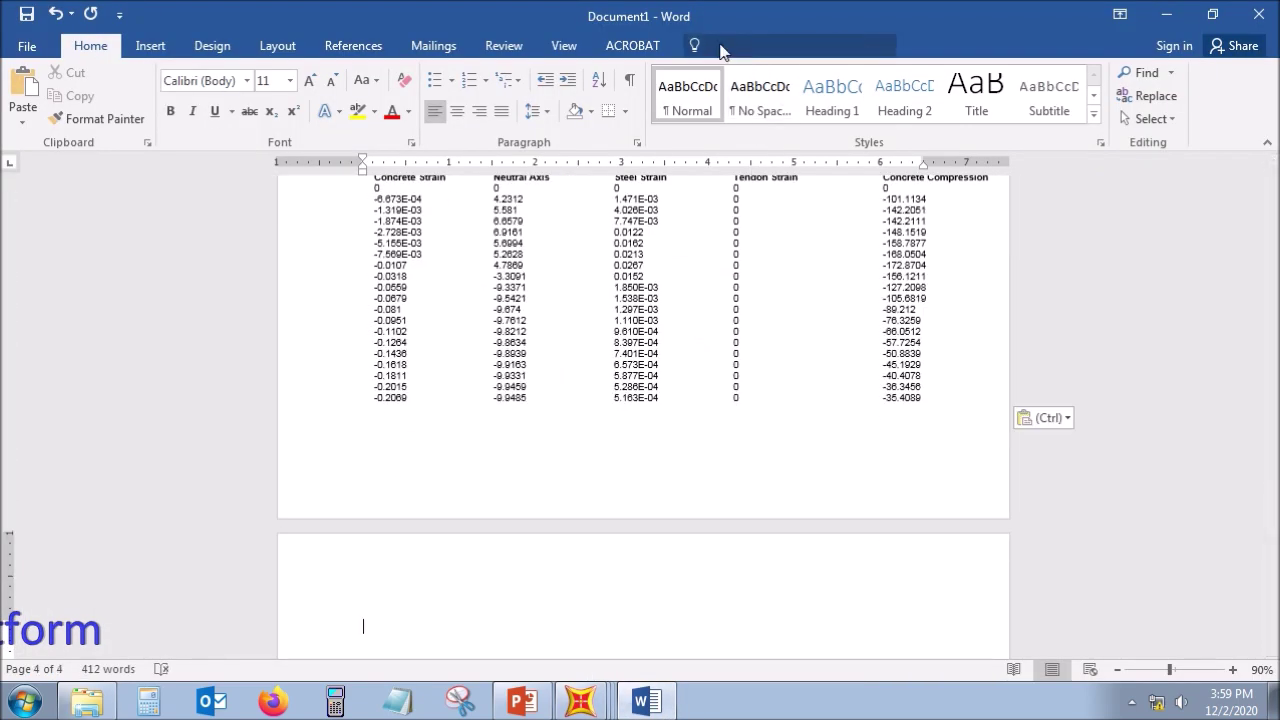
{"action": "type", "text": "a"}
{"action": "key", "text": "BackSpace"}
{"action": "type", "text": "lan"}
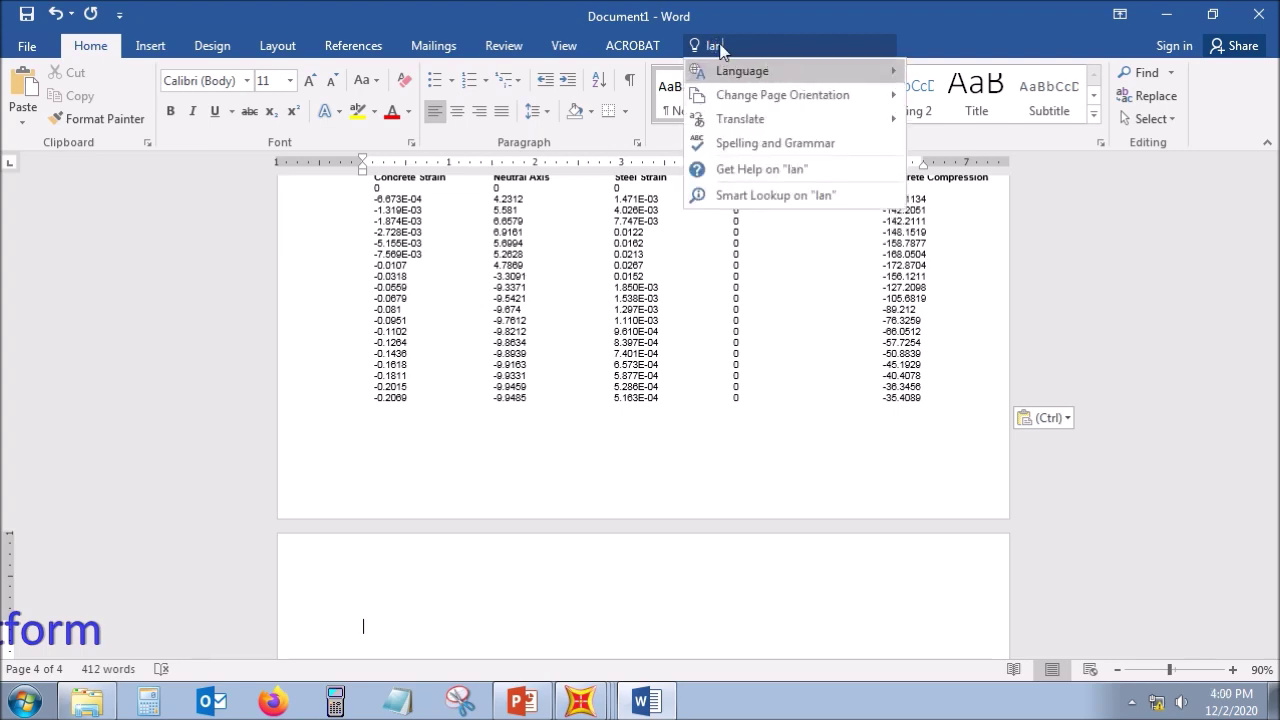
{"action": "type", "text": "d"}
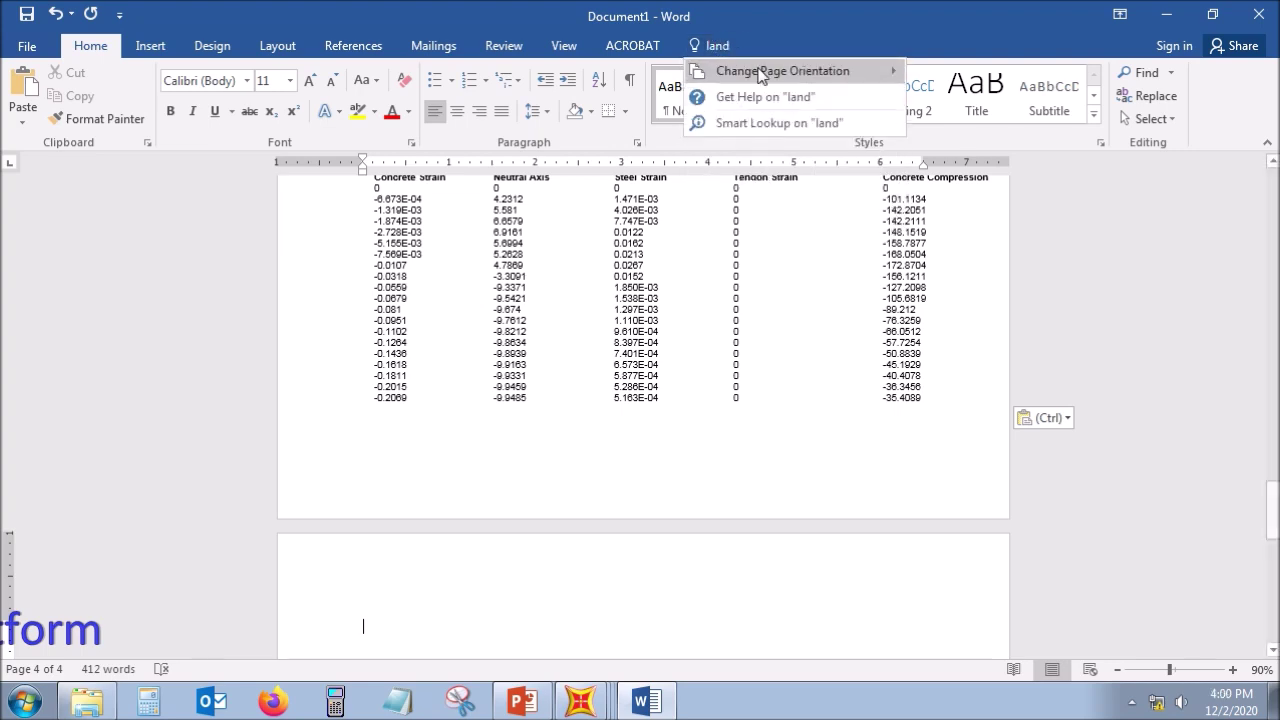
{"action": "left_click", "coordinate": [944, 115]}
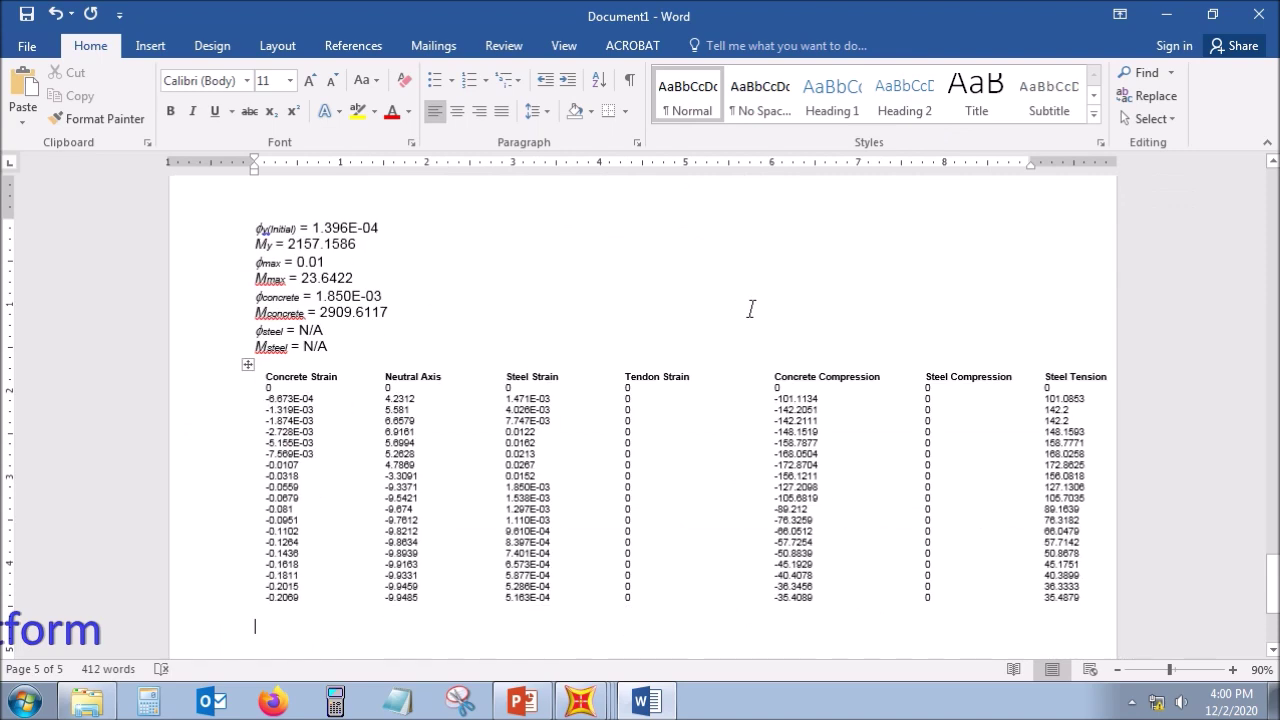
Step: Select the results table and apply the first Table Grid style for full cell borders
{"action": "scroll", "coordinate": [750, 308], "scroll_direction": "down", "scroll_amount": 2}
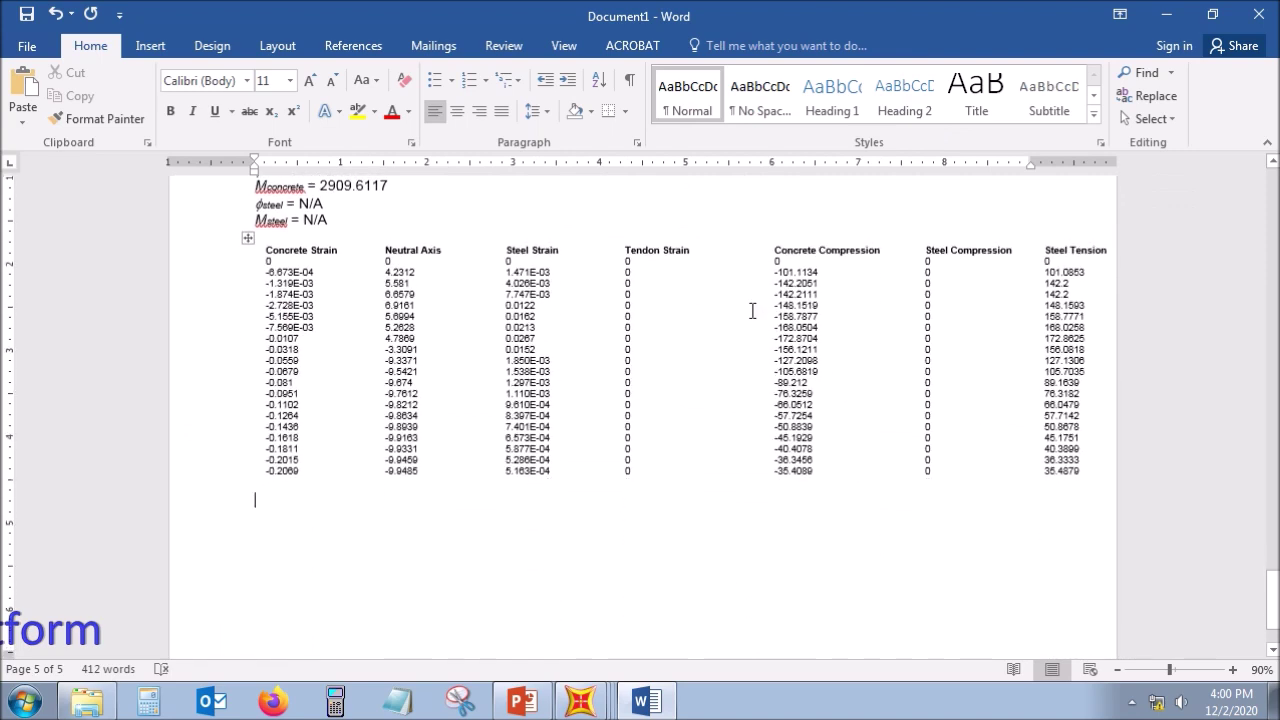
{"action": "left_click", "coordinate": [246, 238]}
{"action": "left_click", "coordinate": [247, 234]}
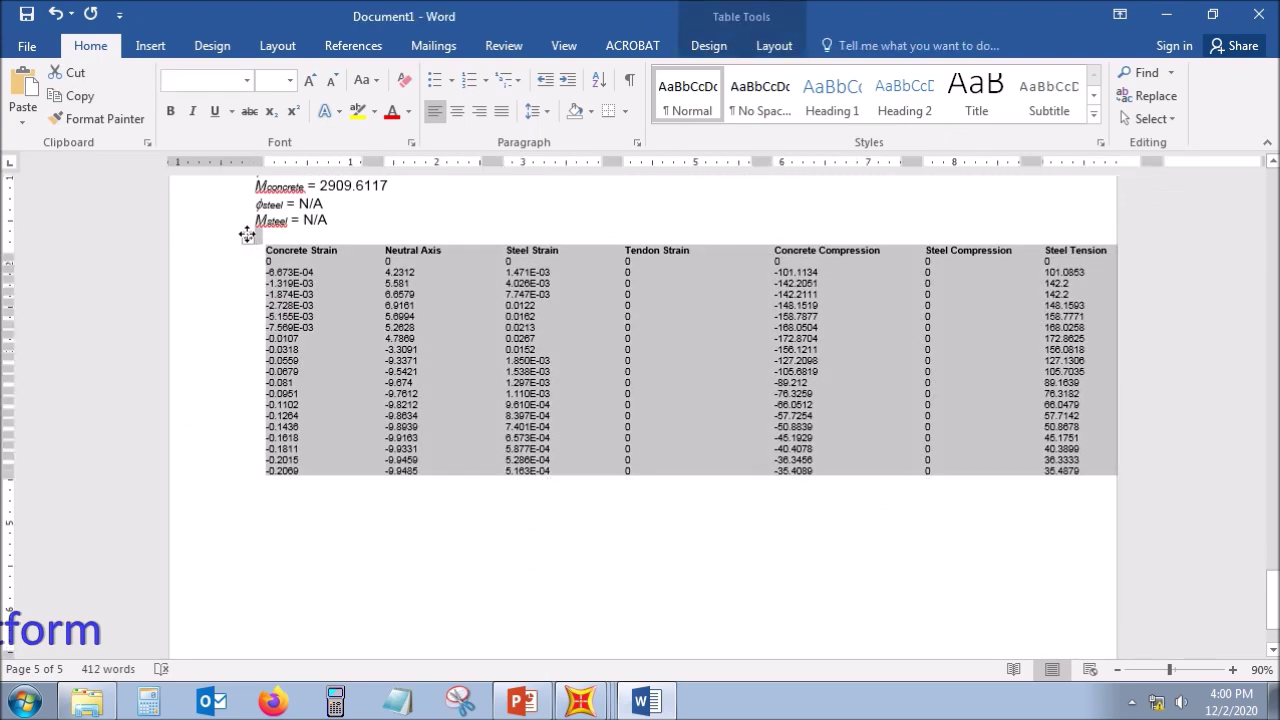
{"action": "left_click", "coordinate": [775, 47]}
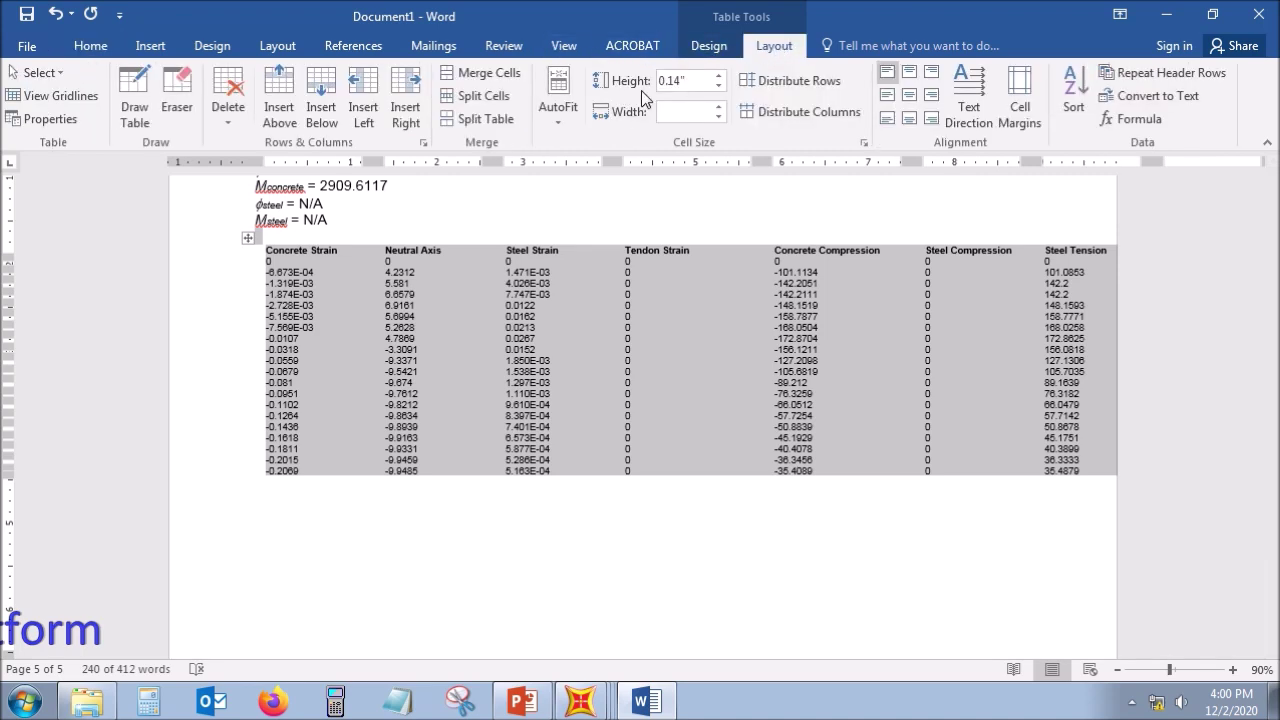
{"action": "left_click", "coordinate": [708, 46]}
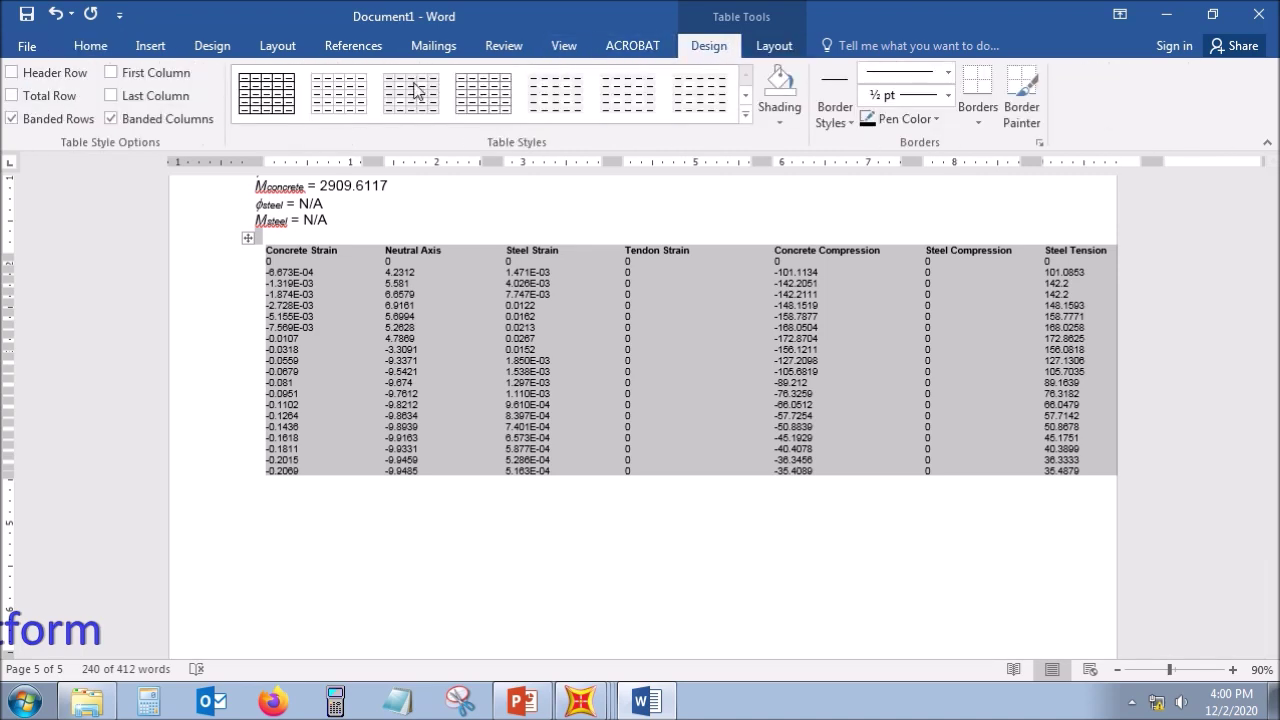
{"action": "left_click", "coordinate": [266, 93]}
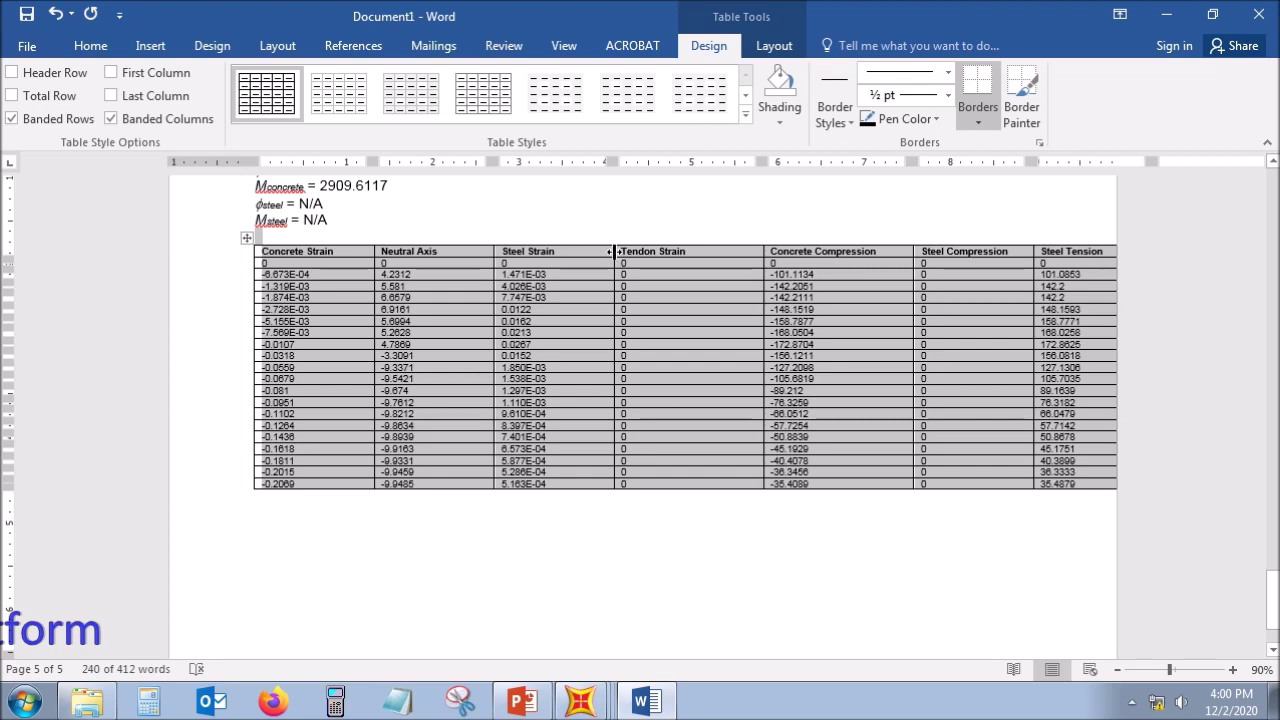
Step: Narrow the Steel Strain, Tendon Strain, Concrete Compression and Steel Compression/Tension columns so data aligns with headers
{"action": "left_click_drag", "start_coordinate": [614, 252], "coordinate": [573, 252]}
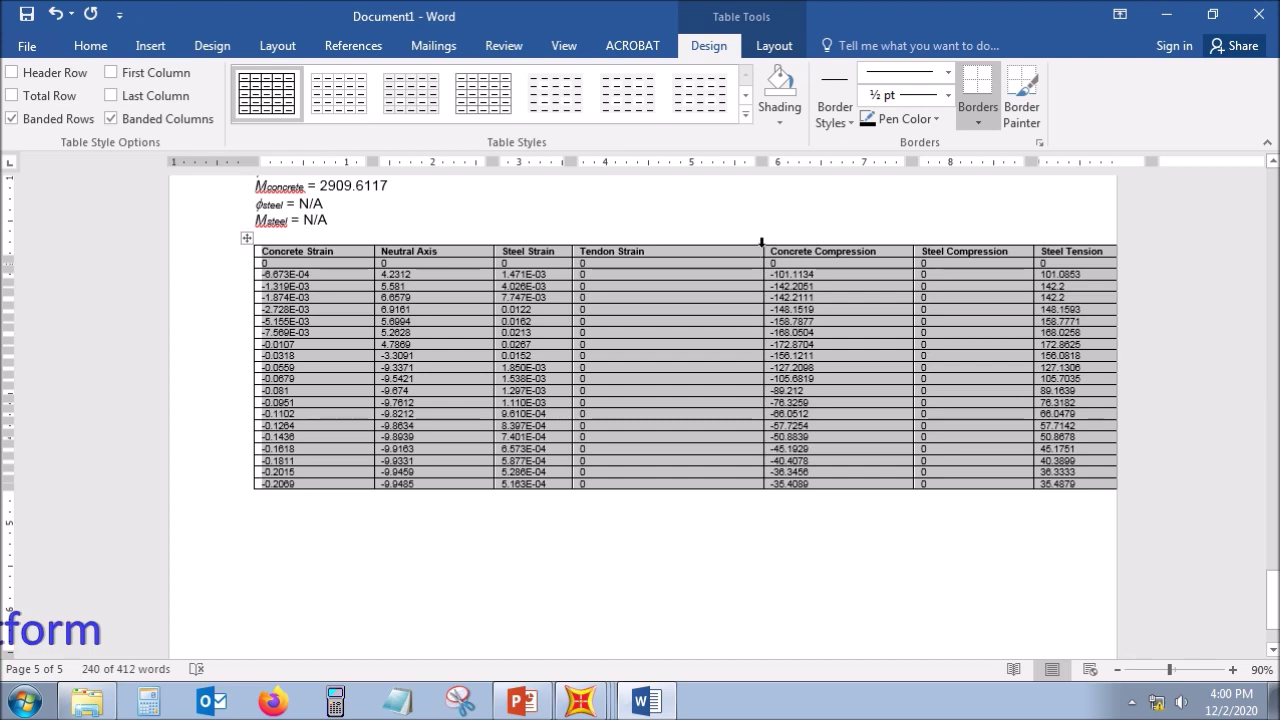
{"action": "left_click_drag", "start_coordinate": [764, 254], "coordinate": [658, 254]}
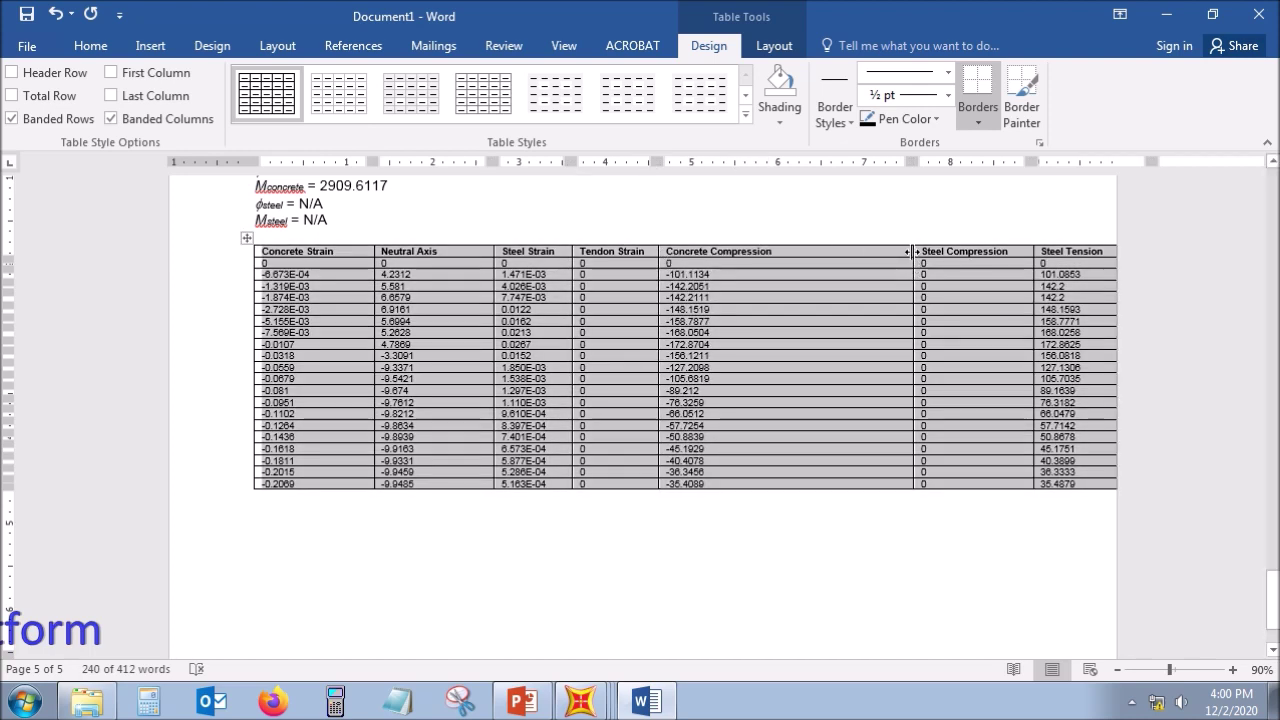
{"action": "mouse_move", "coordinate": [913, 252]}
{"action": "left_mouse_down"}
{"action": "mouse_move", "coordinate": [771, 252]}
{"action": "mouse_move", "coordinate": [783, 248]}
{"action": "left_mouse_up"}
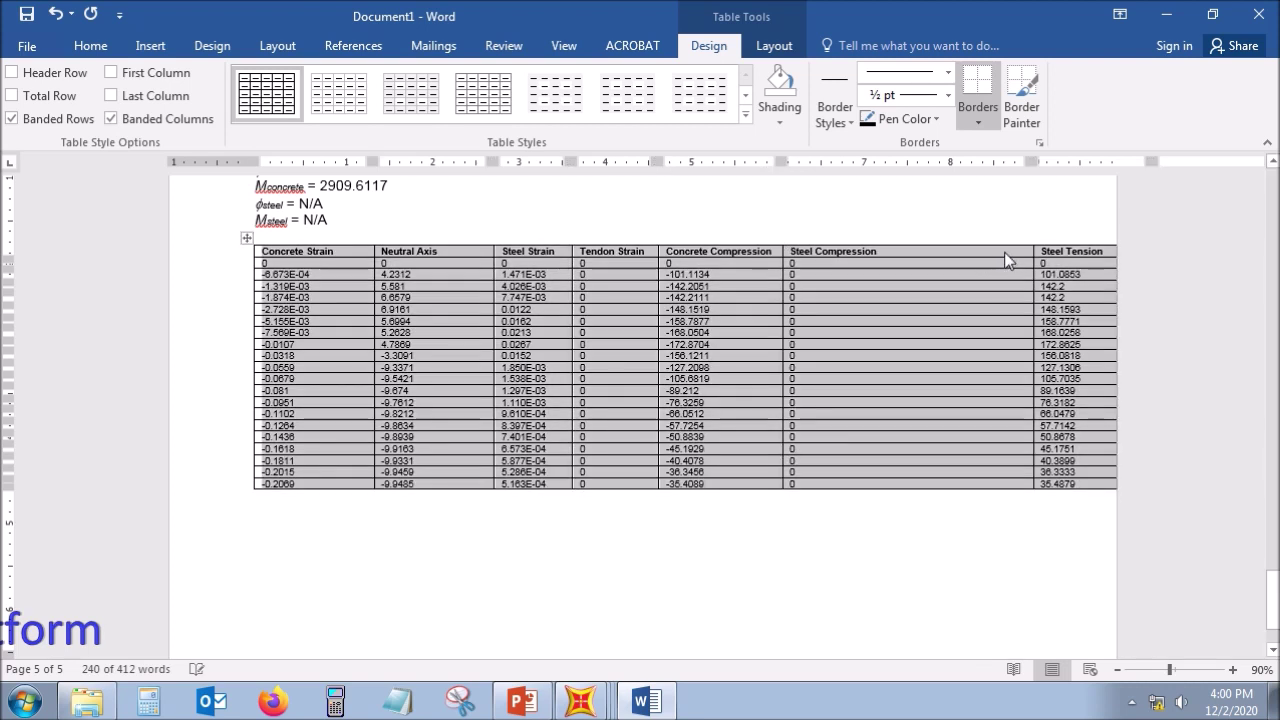
{"action": "mouse_move", "coordinate": [1032, 254]}
{"action": "left_mouse_down"}
{"action": "mouse_move", "coordinate": [891, 251]}
{"action": "mouse_move", "coordinate": [897, 265]}
{"action": "left_mouse_up"}
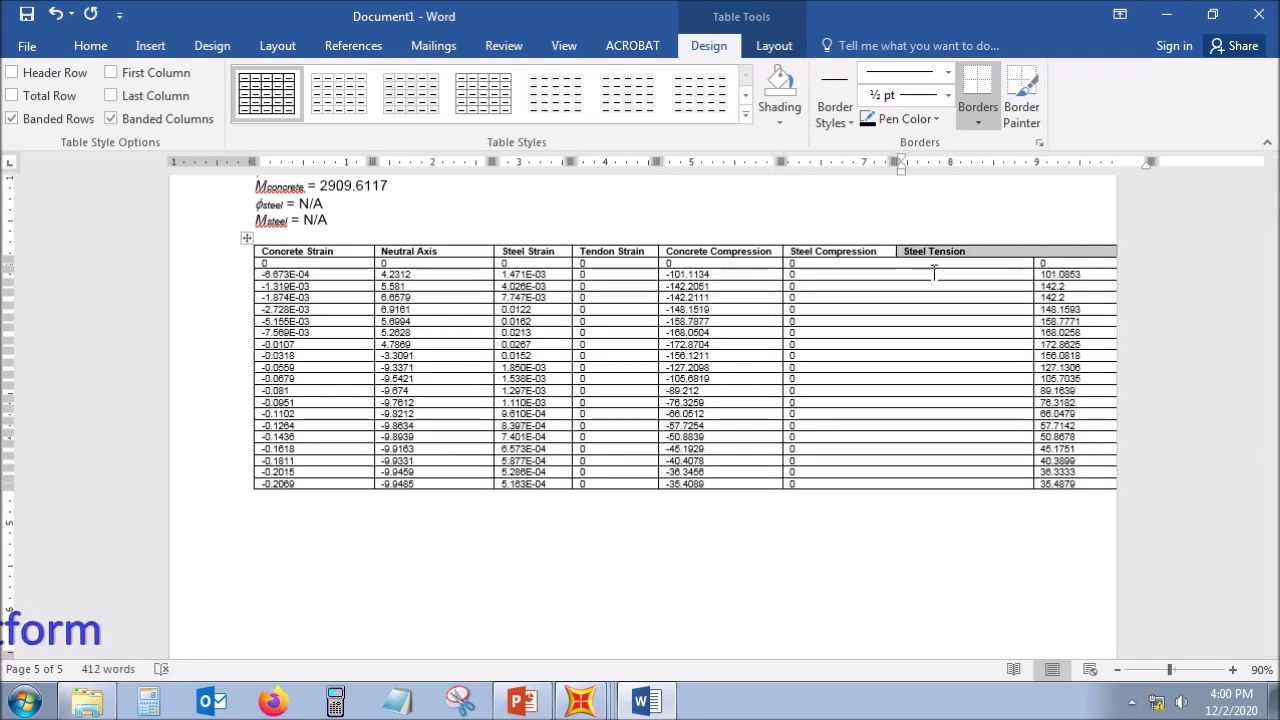
{"action": "left_click_drag", "start_coordinate": [1030, 265], "coordinate": [897, 265]}
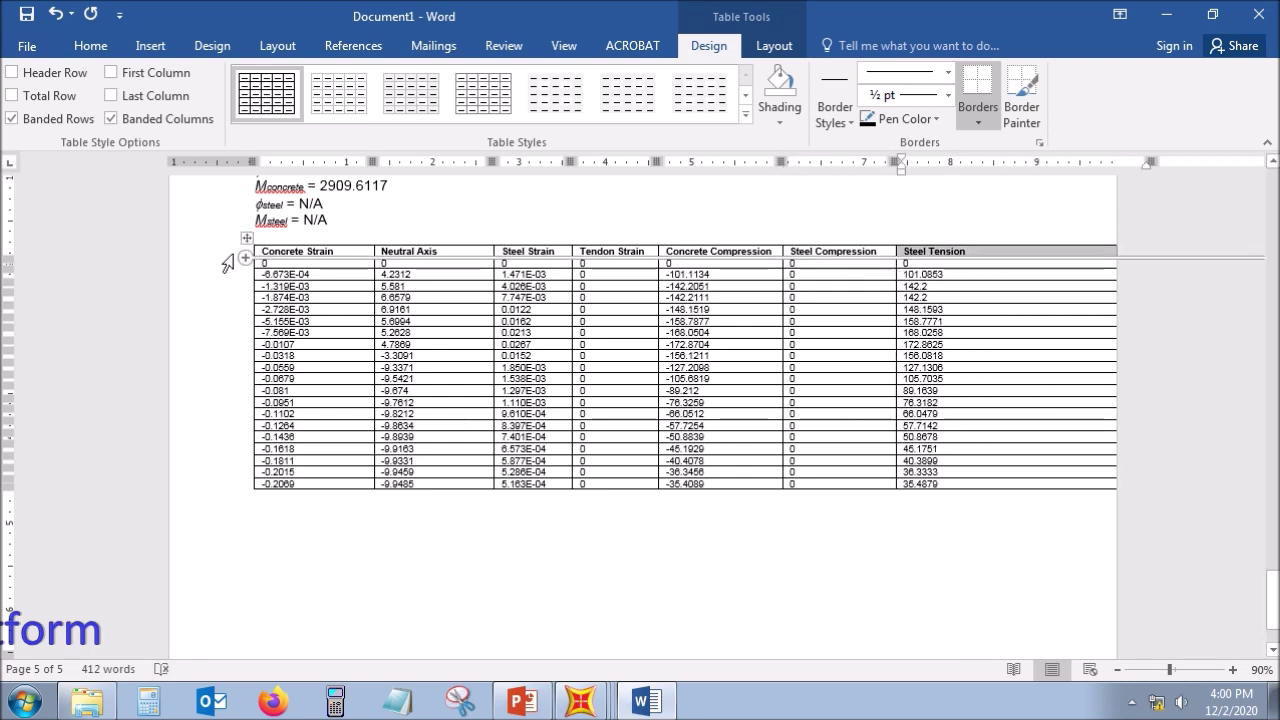
Step: Reselect the whole table and compare it with SAP2000's Curvature and Moment results
{"action": "left_click", "coordinate": [234, 238]}
{"action": "left_click", "coordinate": [243, 254]}
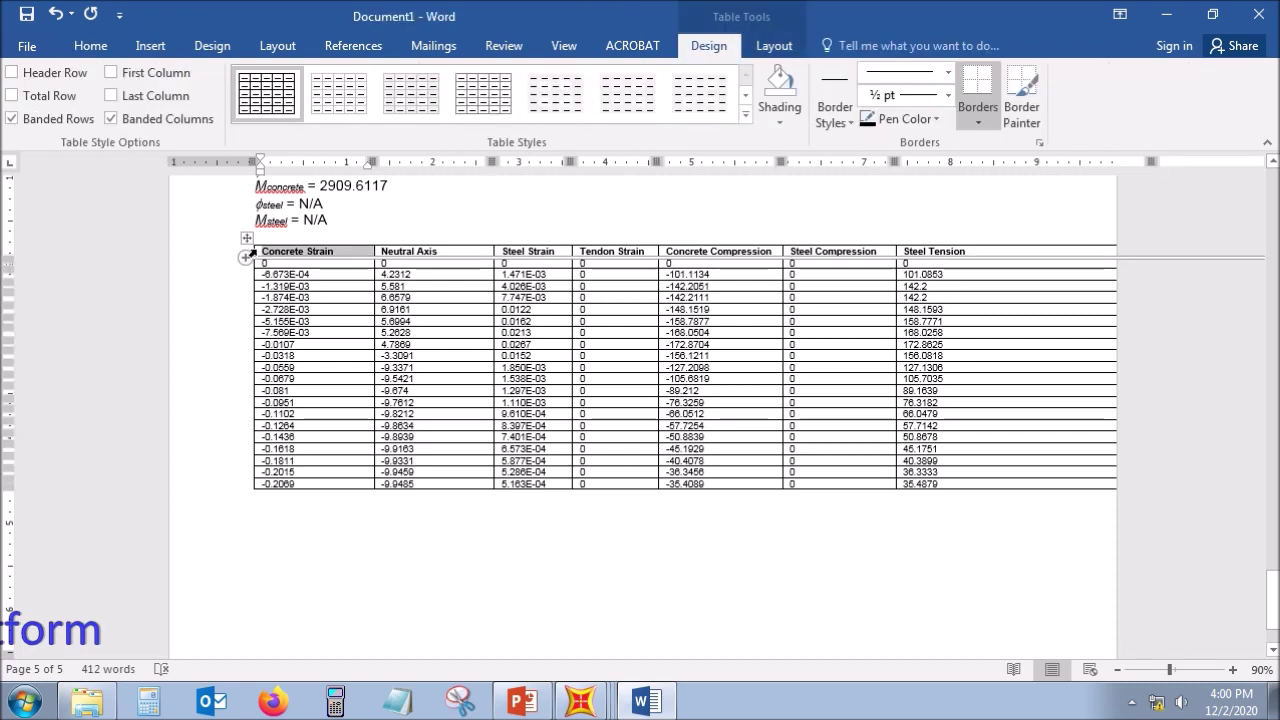
{"action": "left_click", "coordinate": [246, 237]}
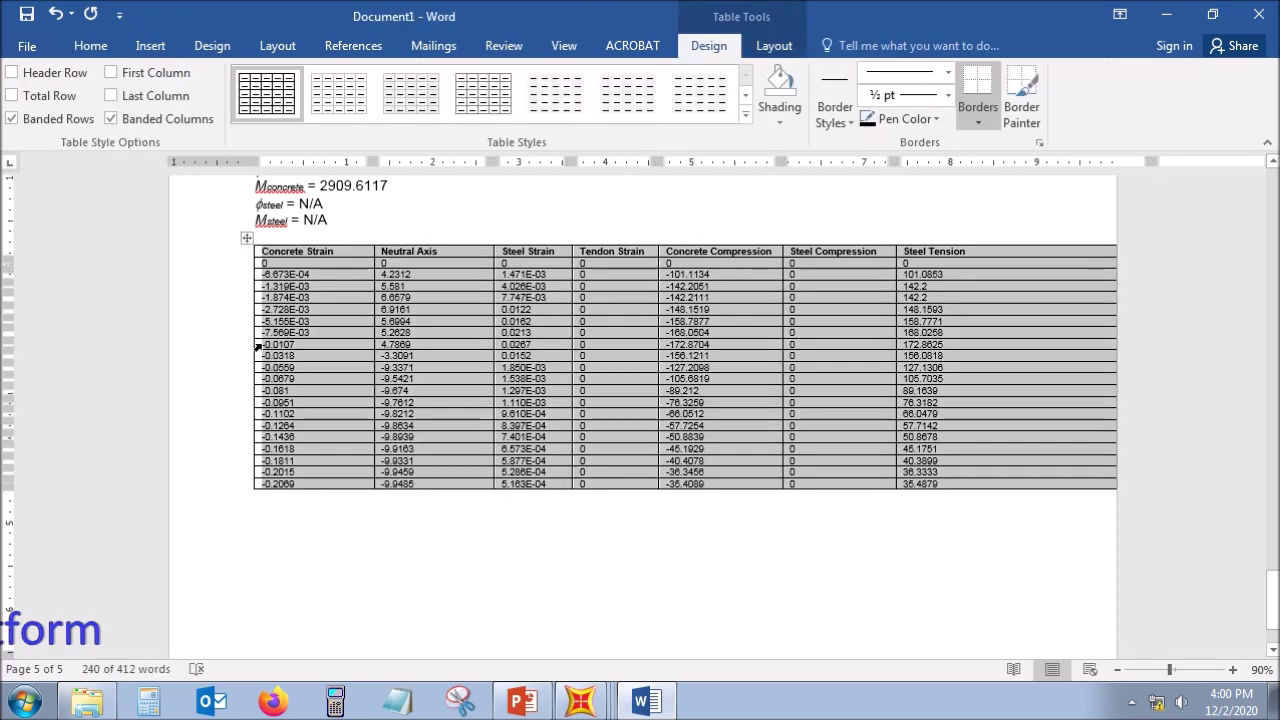
{"action": "scroll", "coordinate": [258, 346], "scroll_direction": "down", "scroll_amount": 3, "text": "ctrl"}
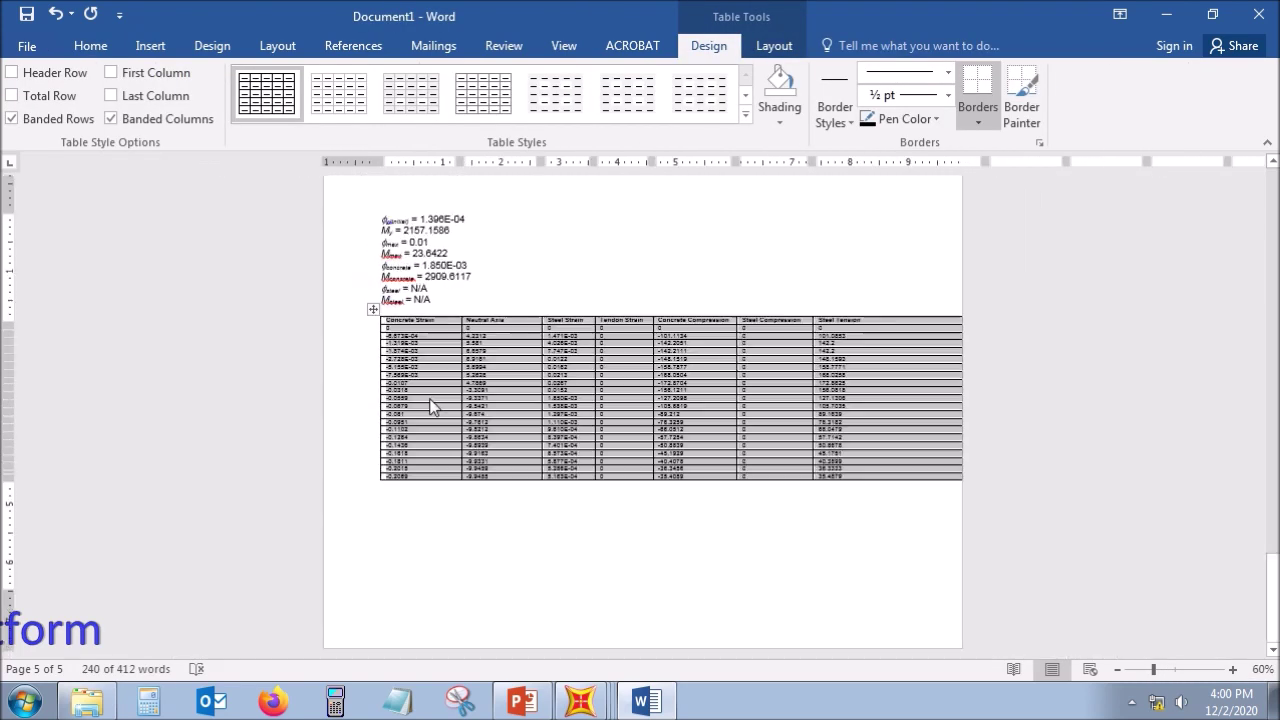
{"action": "scroll", "coordinate": [640, 394], "scroll_direction": "up", "scroll_amount": 1, "text": "ctrl"}
{"action": "left_click", "coordinate": [600, 705]}
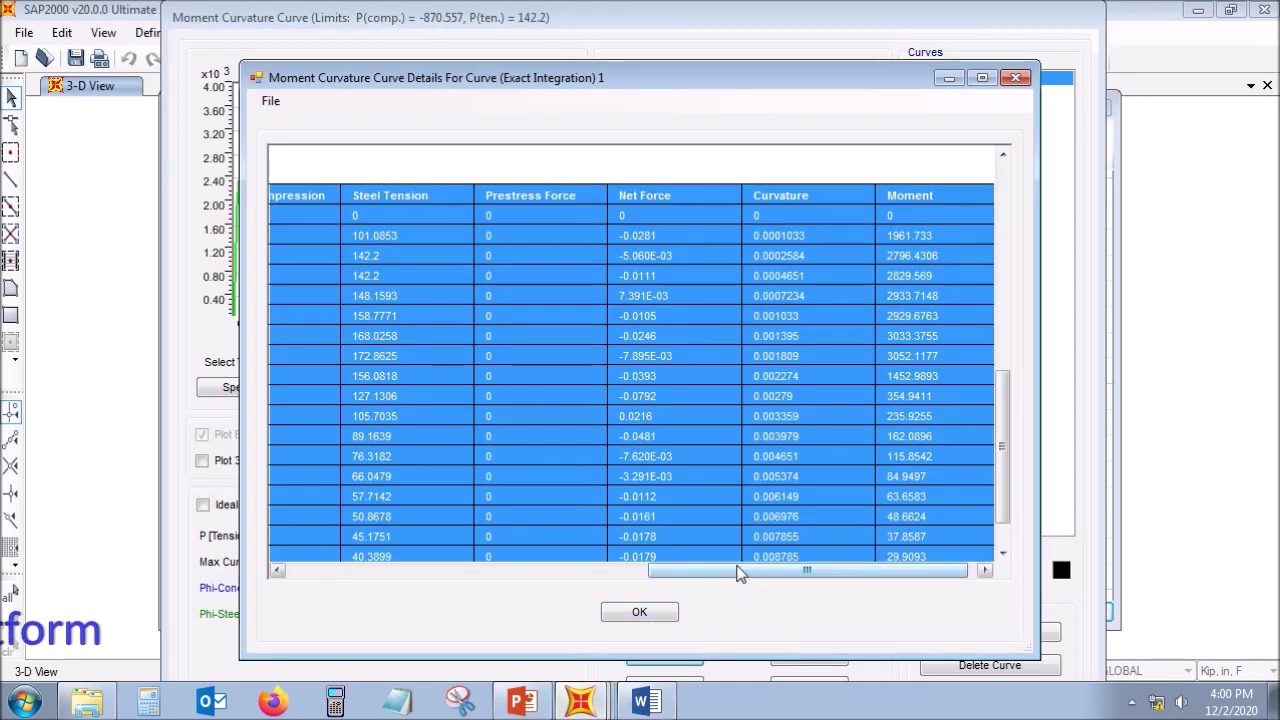
{"action": "left_click", "coordinate": [646, 702]}
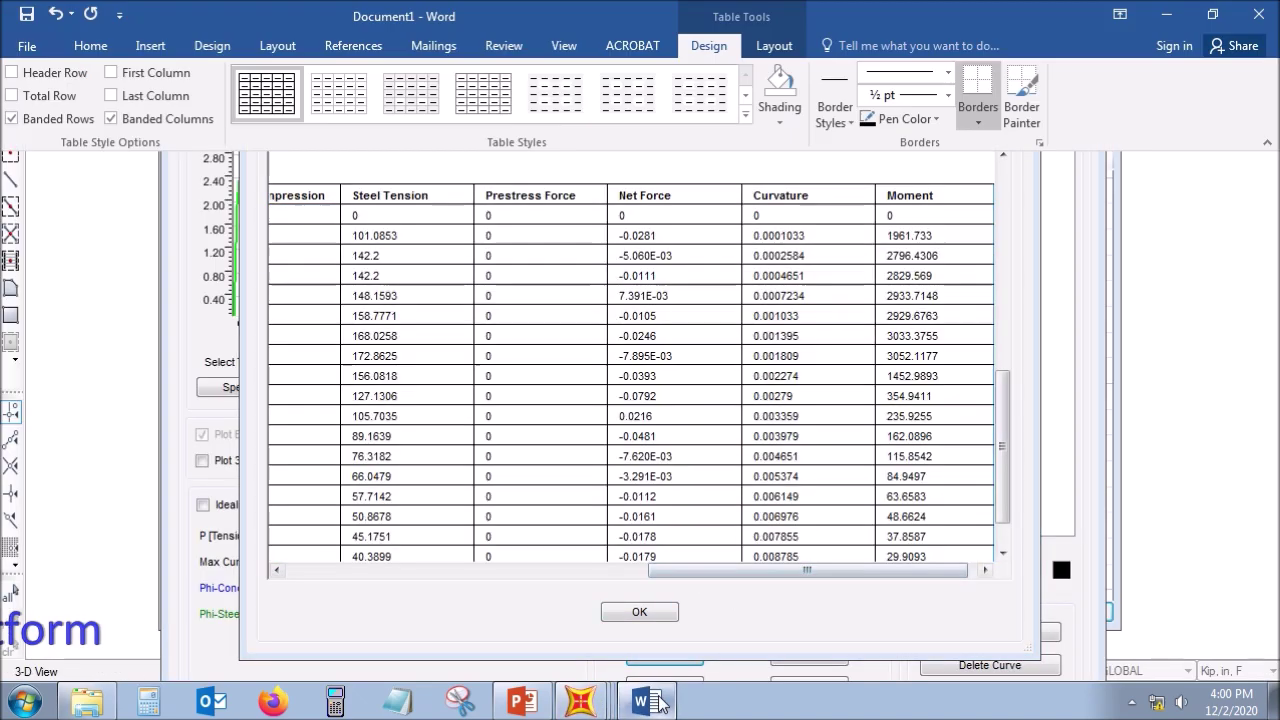
Step: Shrink the table via its corner handle so the Net Force, Curvature and Moment columns fit the page
{"action": "scroll", "coordinate": [437, 393], "scroll_direction": "up", "scroll_amount": 1, "text": "ctrl"}
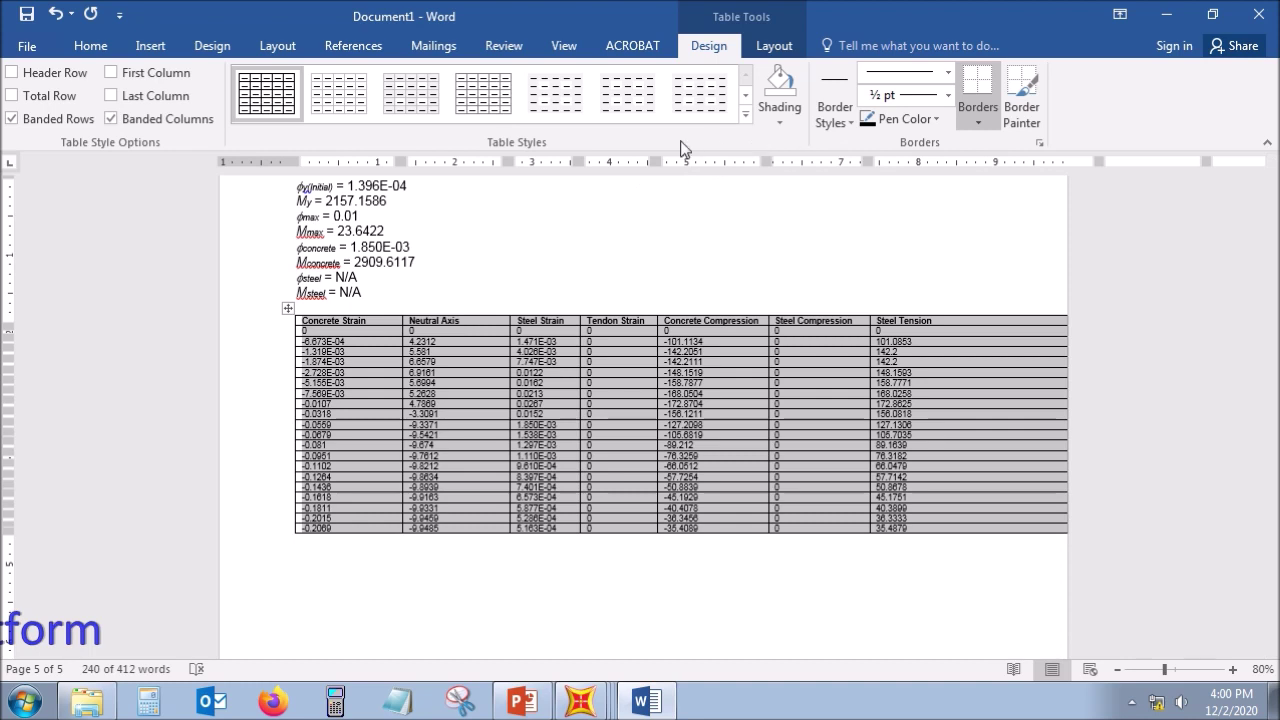
{"action": "left_click", "coordinate": [795, 47]}
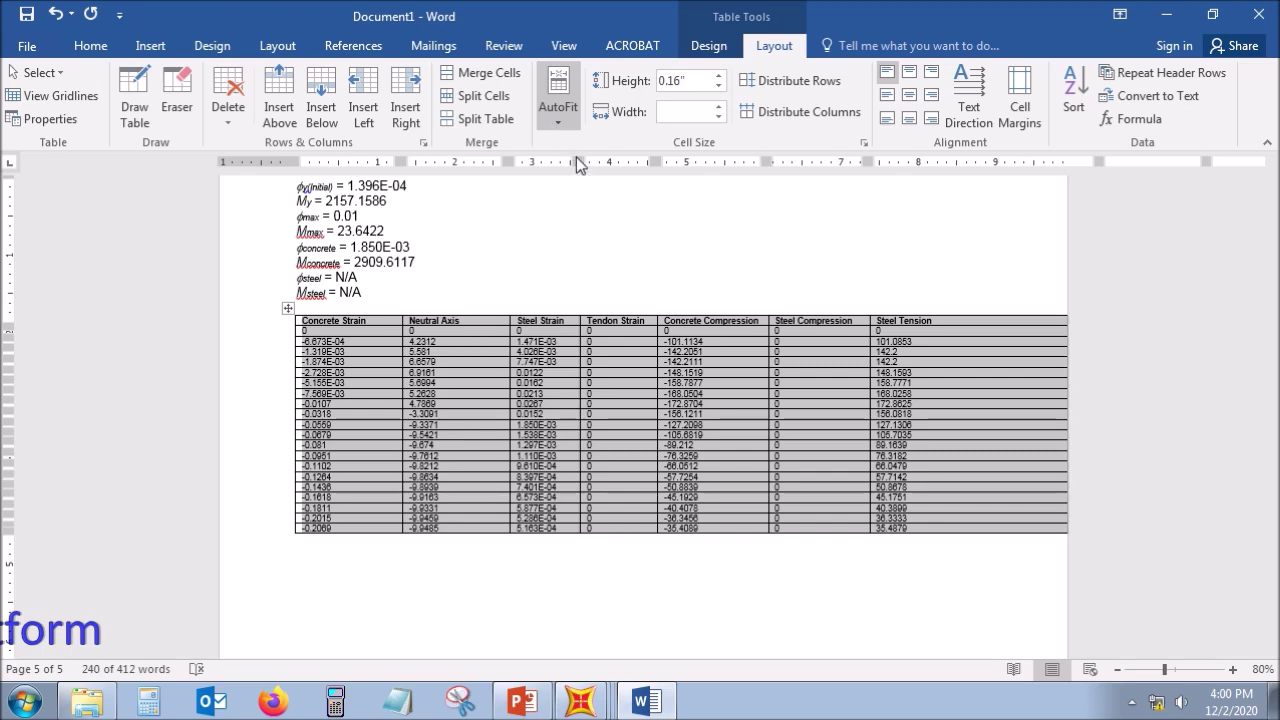
{"action": "scroll", "coordinate": [669, 250], "scroll_direction": "down", "scroll_amount": 3}
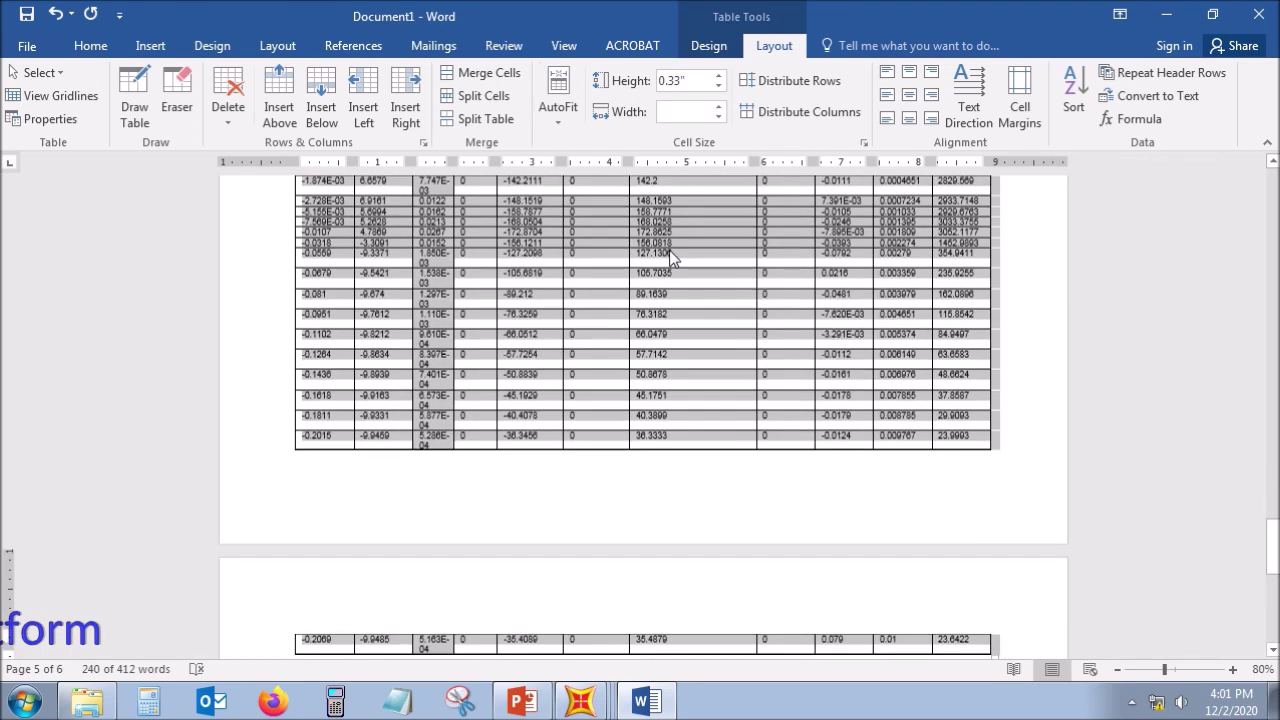
{"action": "scroll", "coordinate": [894, 423], "scroll_direction": "down", "scroll_amount": 5}
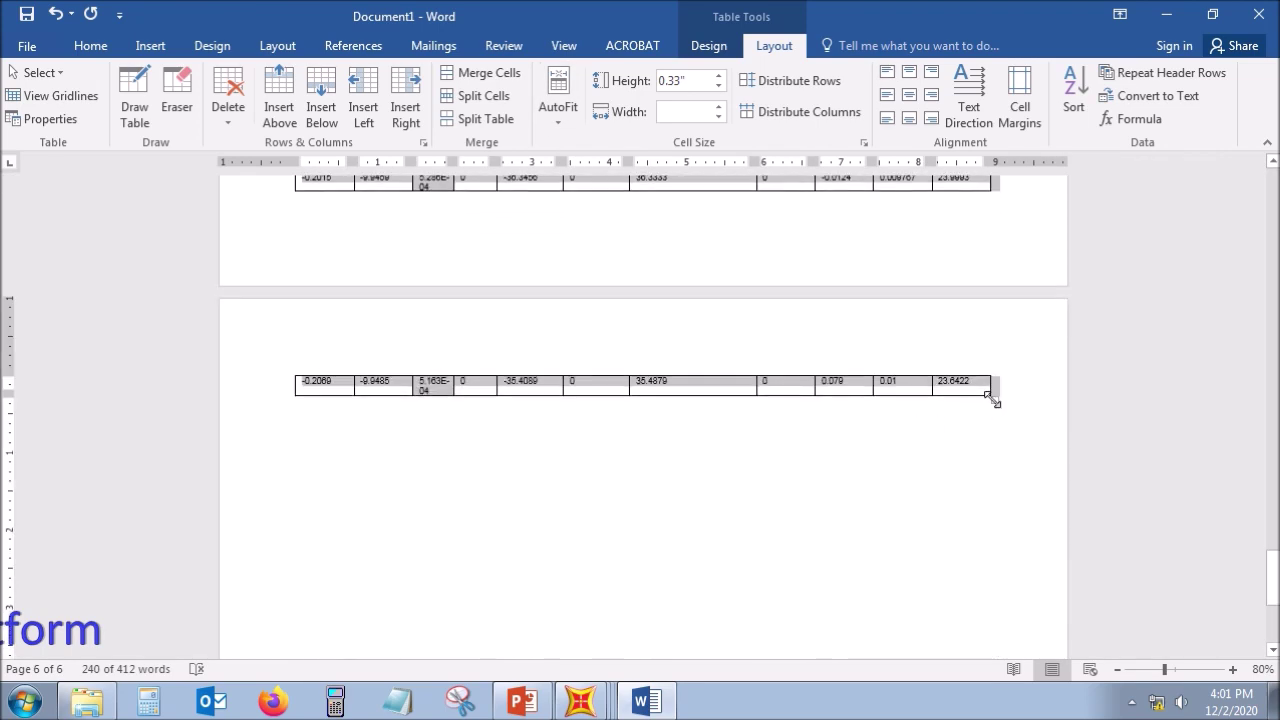
{"action": "left_click_drag", "start_coordinate": [995, 401], "coordinate": [951, 503]}
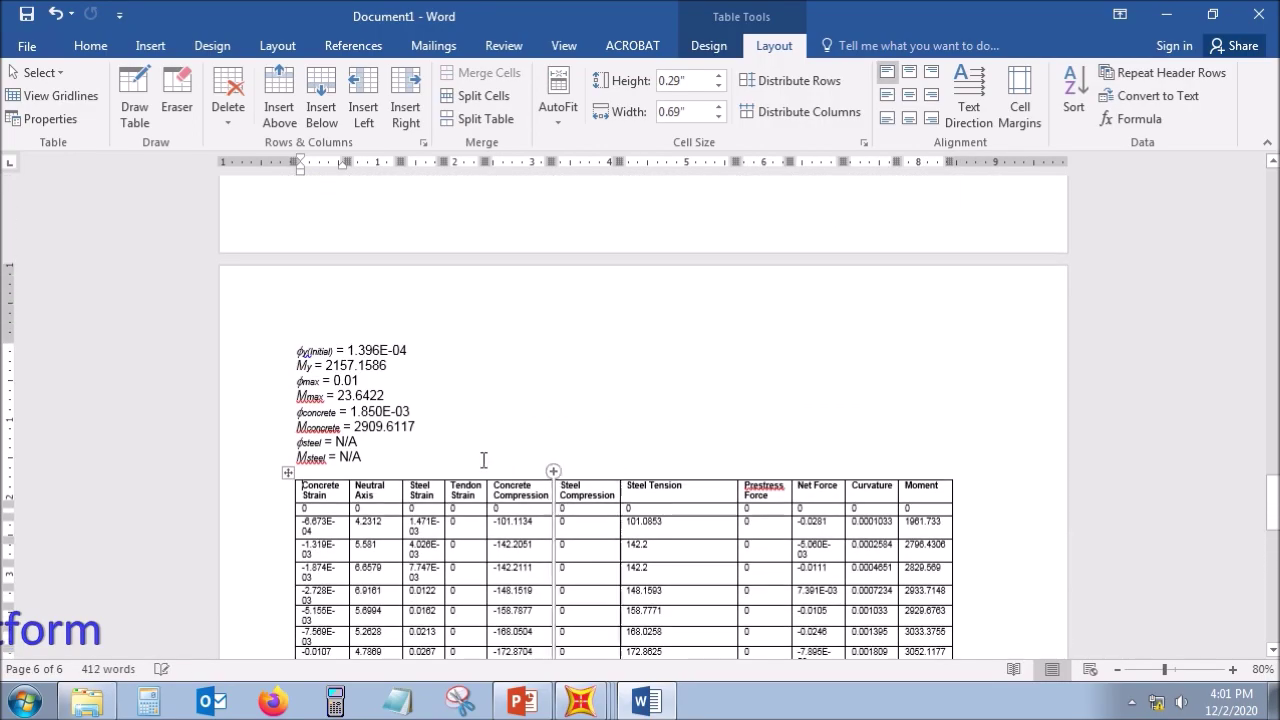